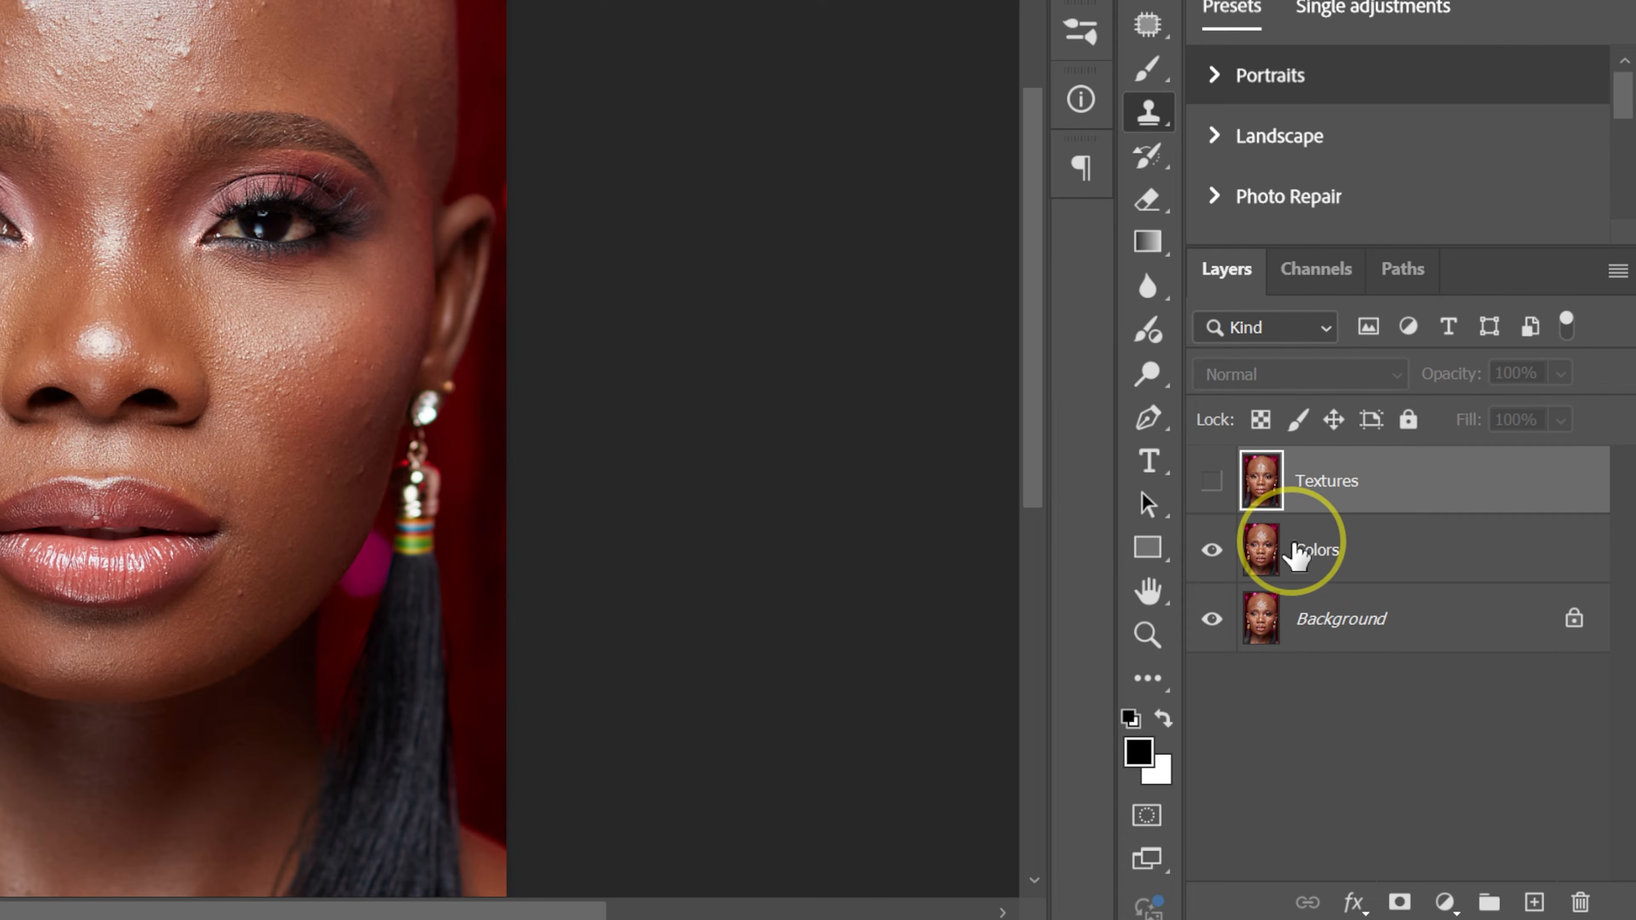
Start a Gaussian Blur on the Colors layer and lower its radius to 0.1 pixels
left_click(1318, 553)
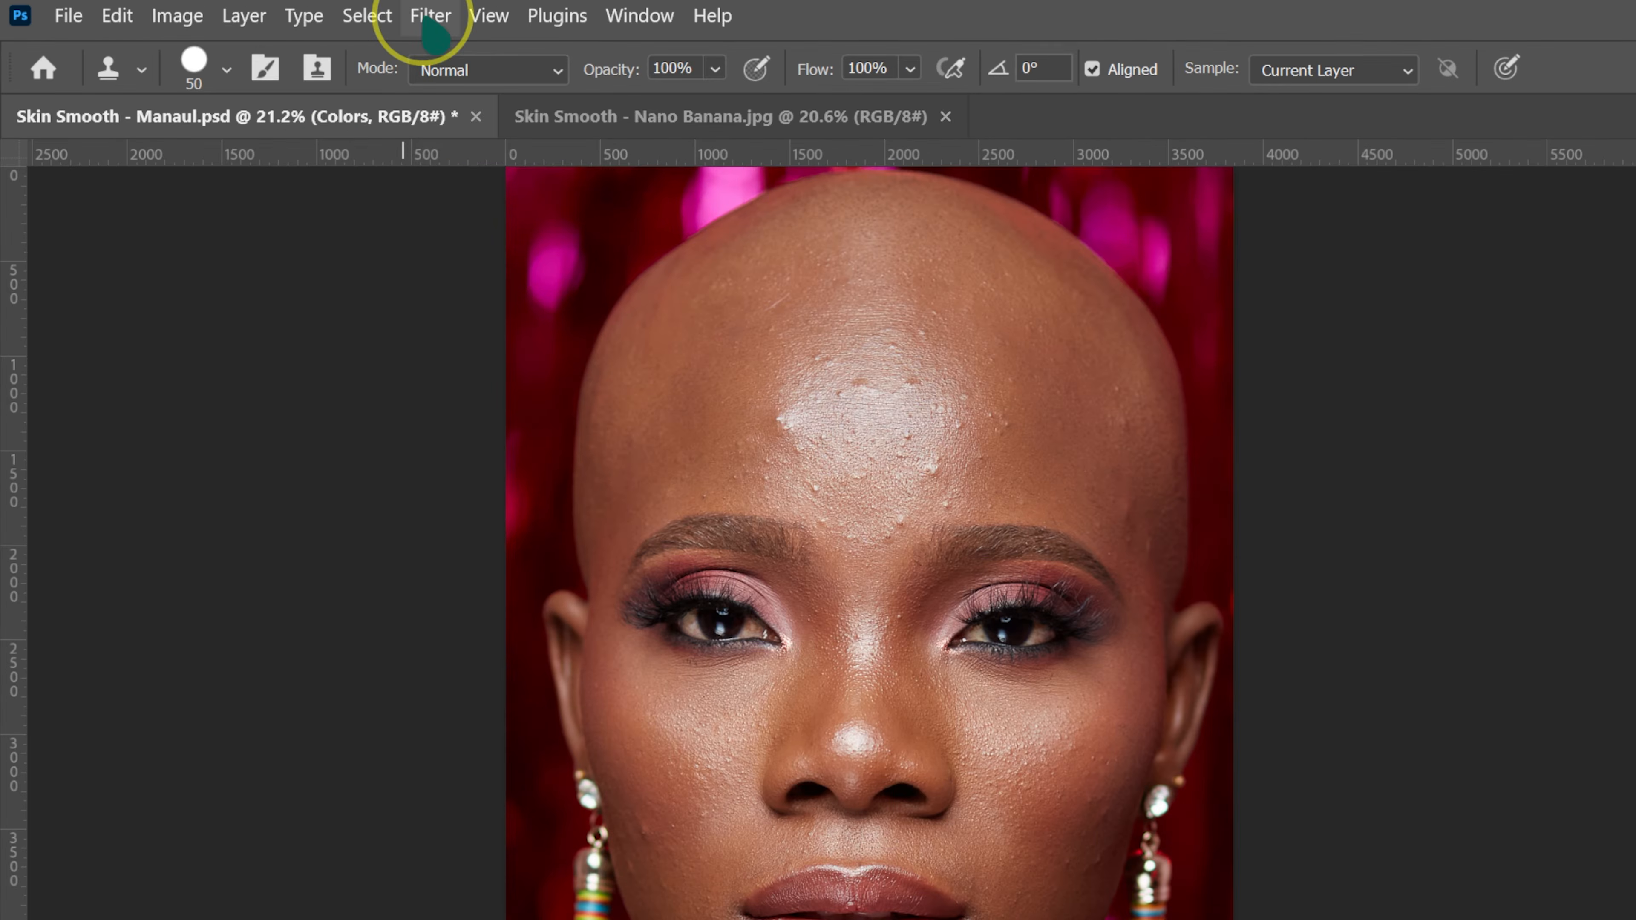
left_click(307, 13)
mouse_move(767, 376)
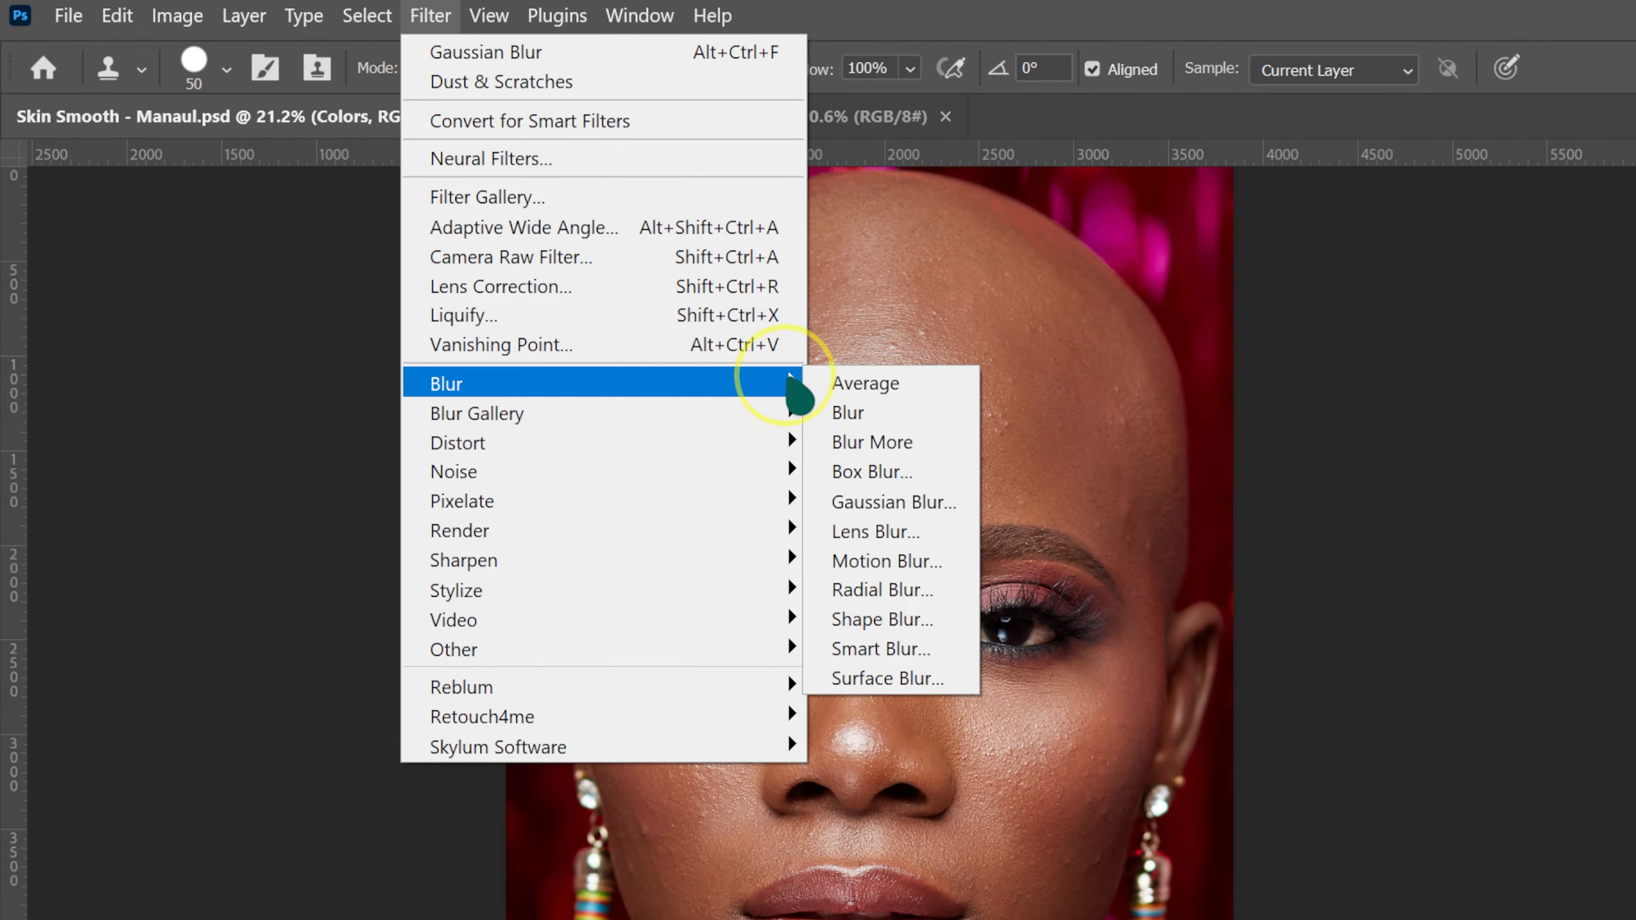
left_click(884, 501)
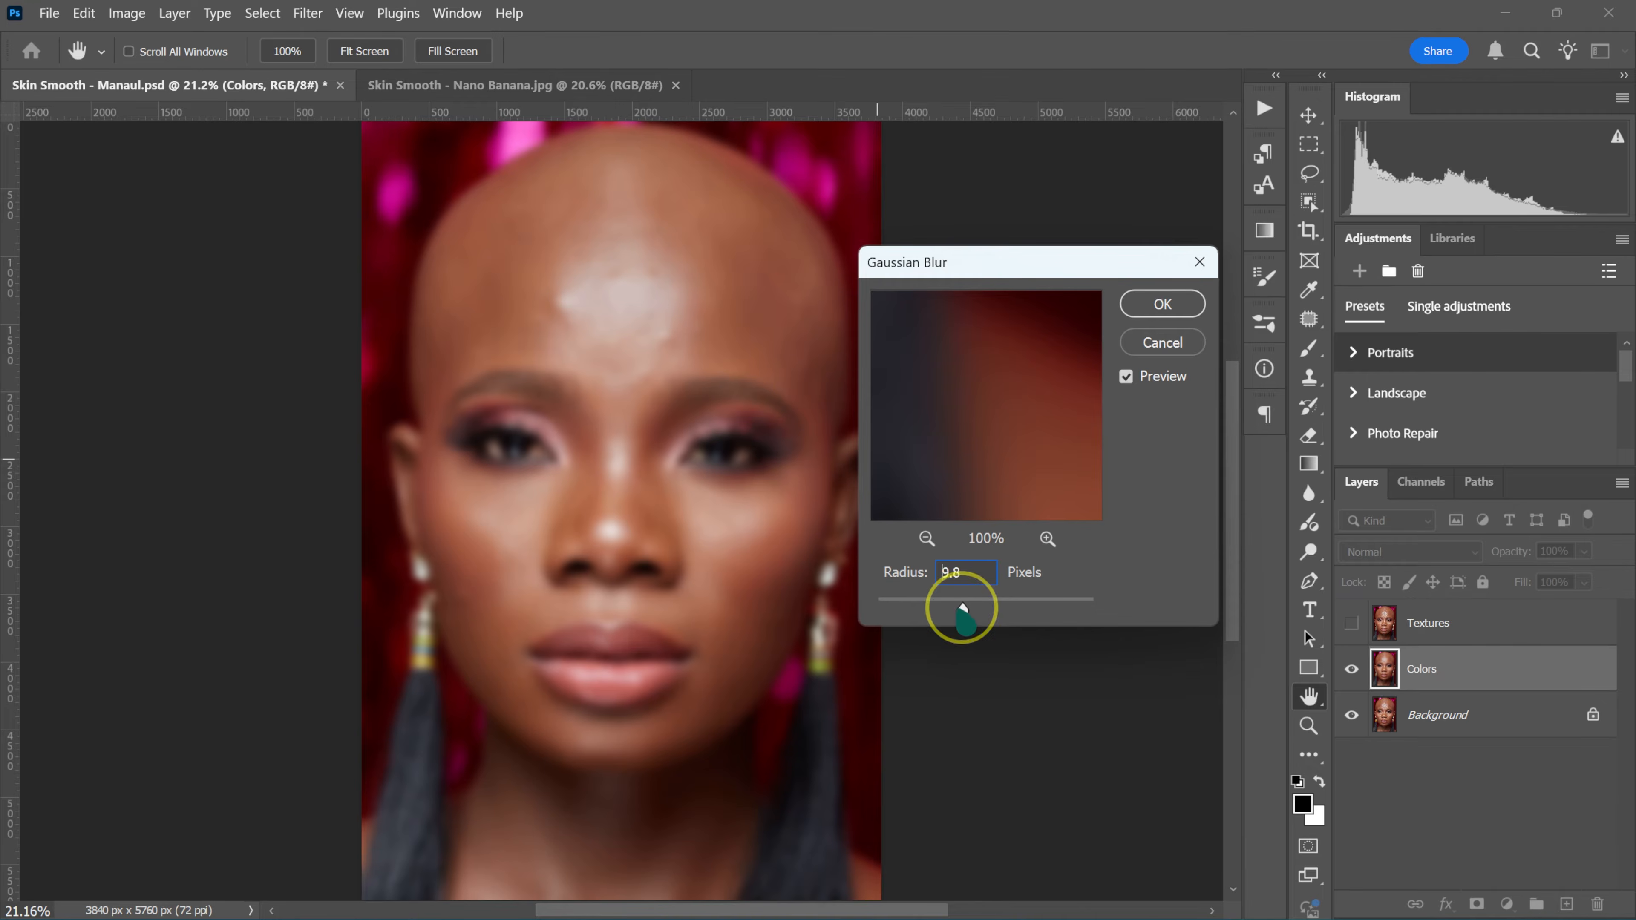
left_click_drag(877, 605, 858, 605)
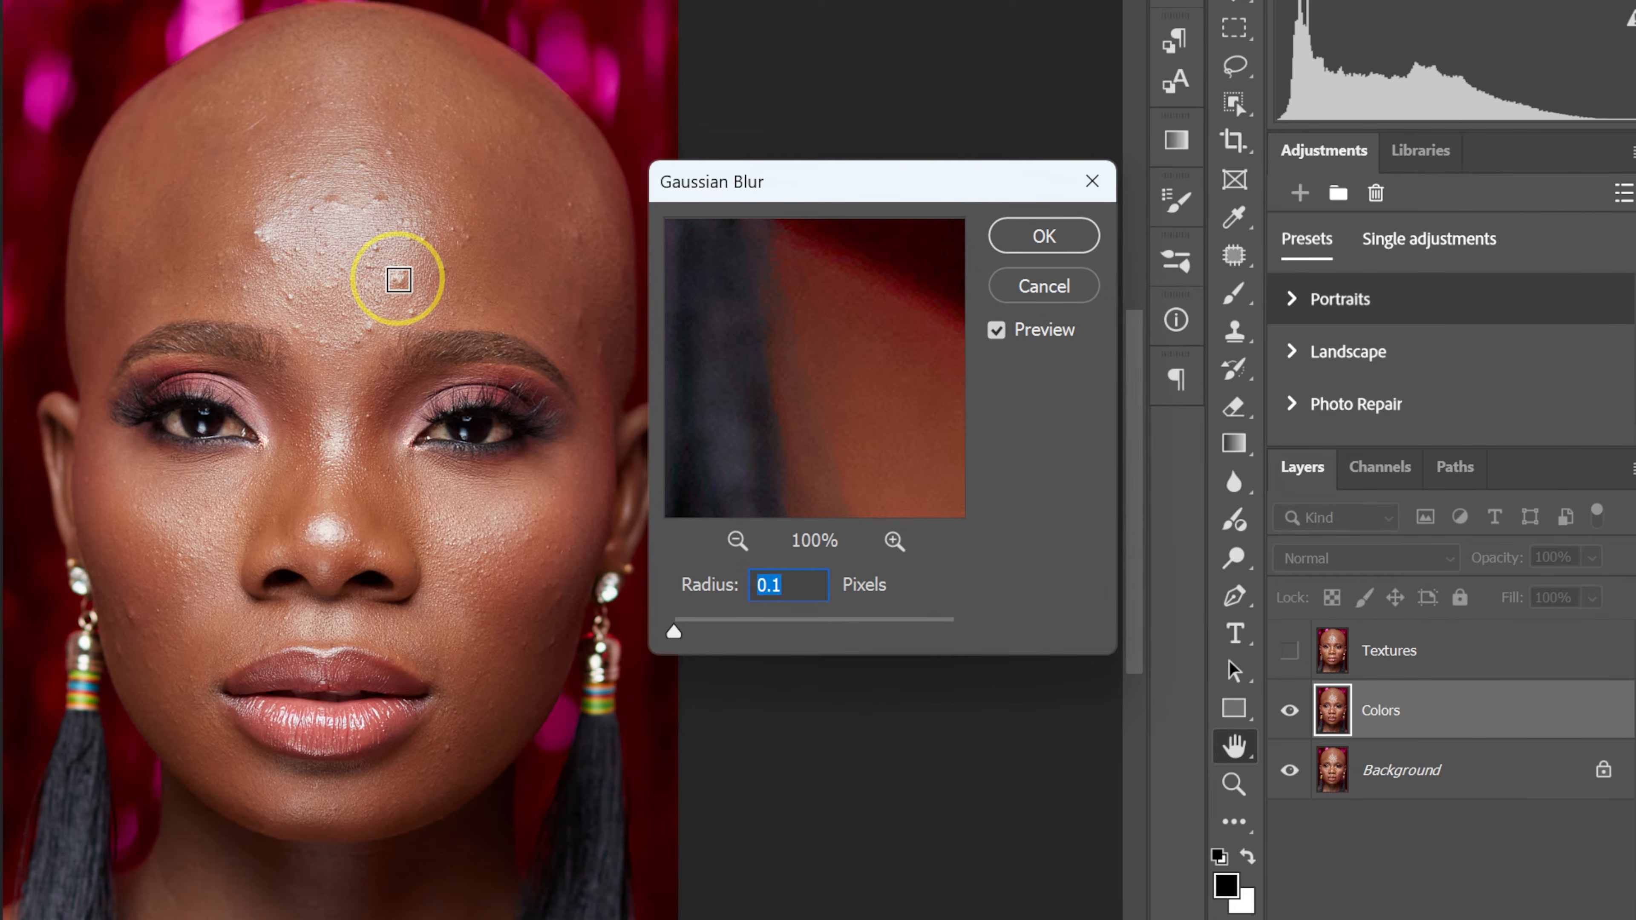
Centre the blur preview on the forehead and zoom the preview out to 8%
left_click(399, 280)
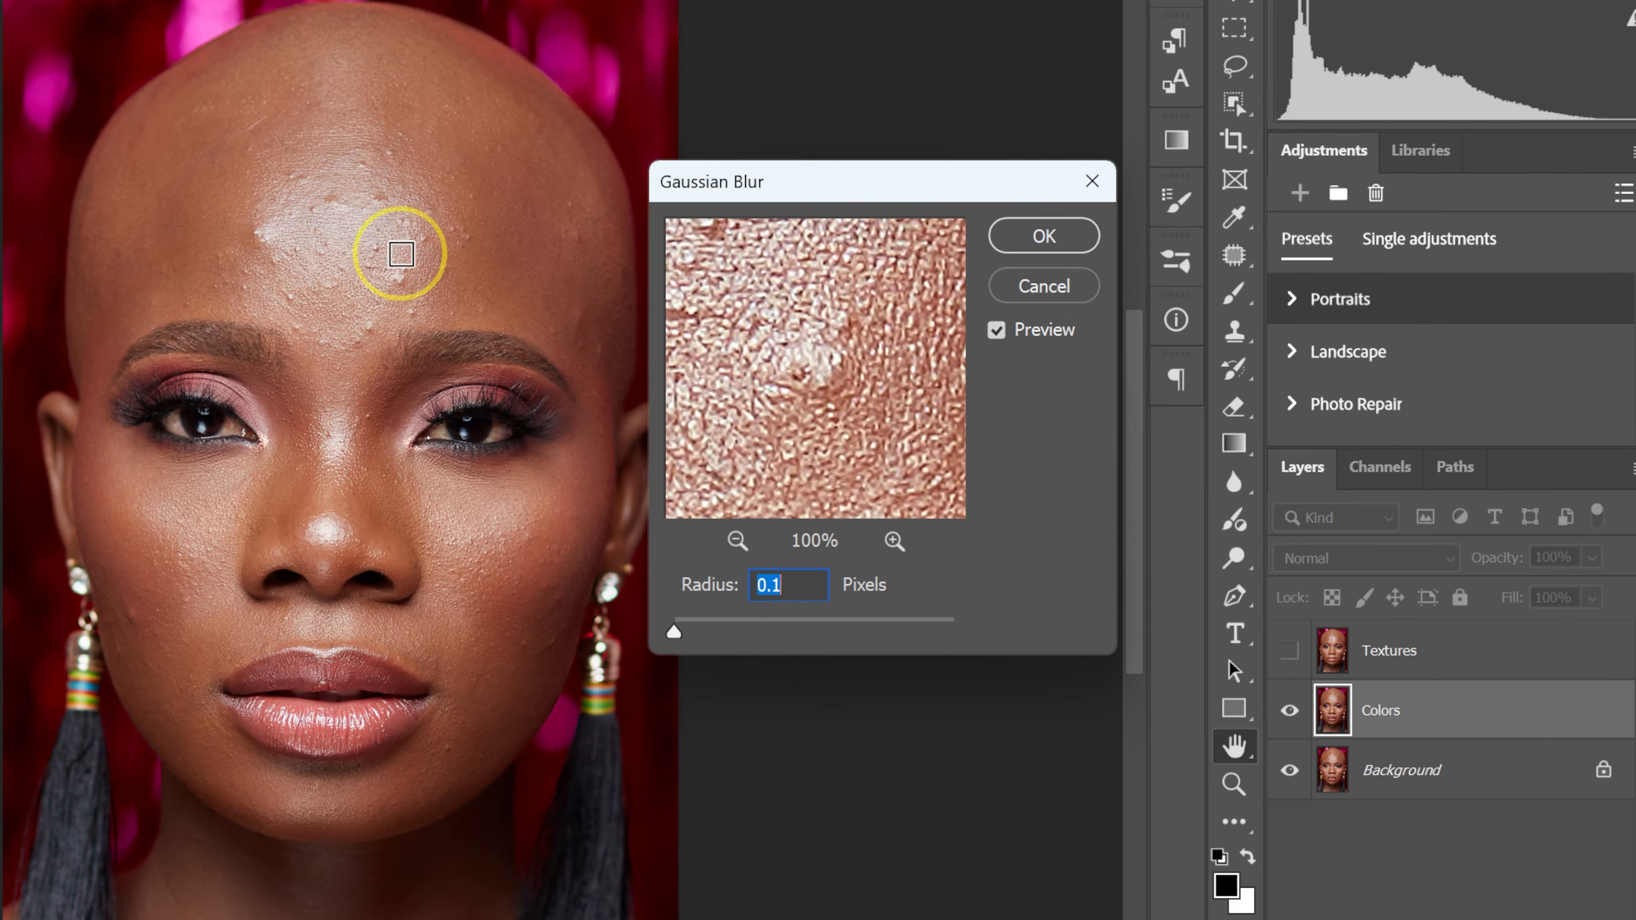
left_click(411, 239)
left_click(395, 282)
key("alt")
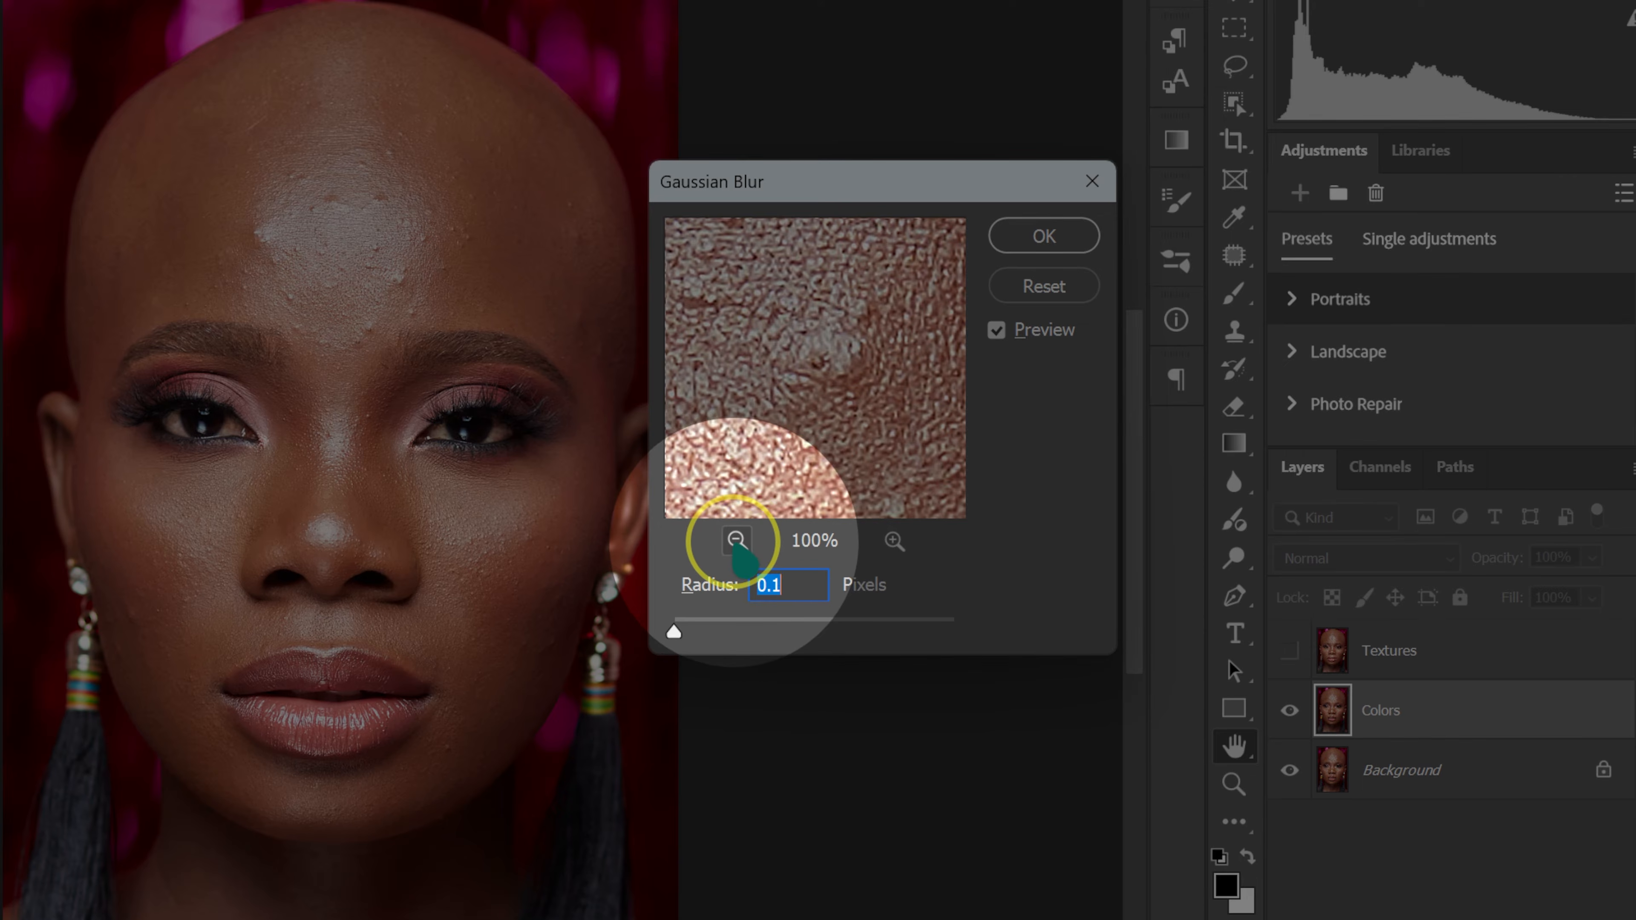
left_click(737, 541)
left_click(738, 541)
left_click(738, 540)
left_click(737, 541)
left_click(738, 541)
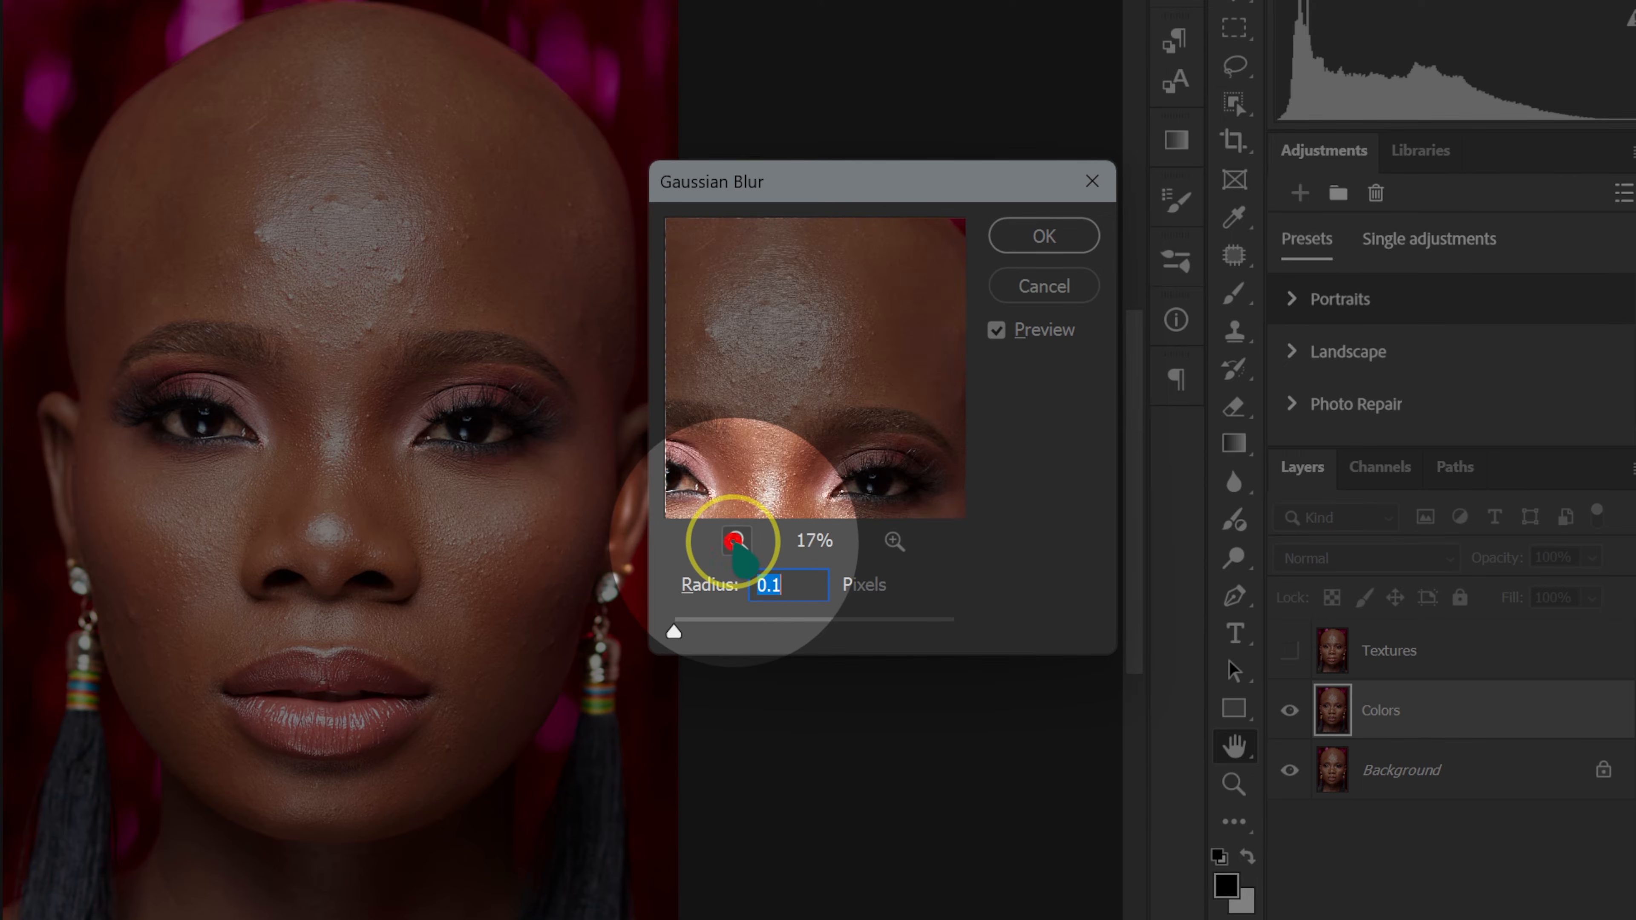
left_click(737, 541)
left_click(738, 541)
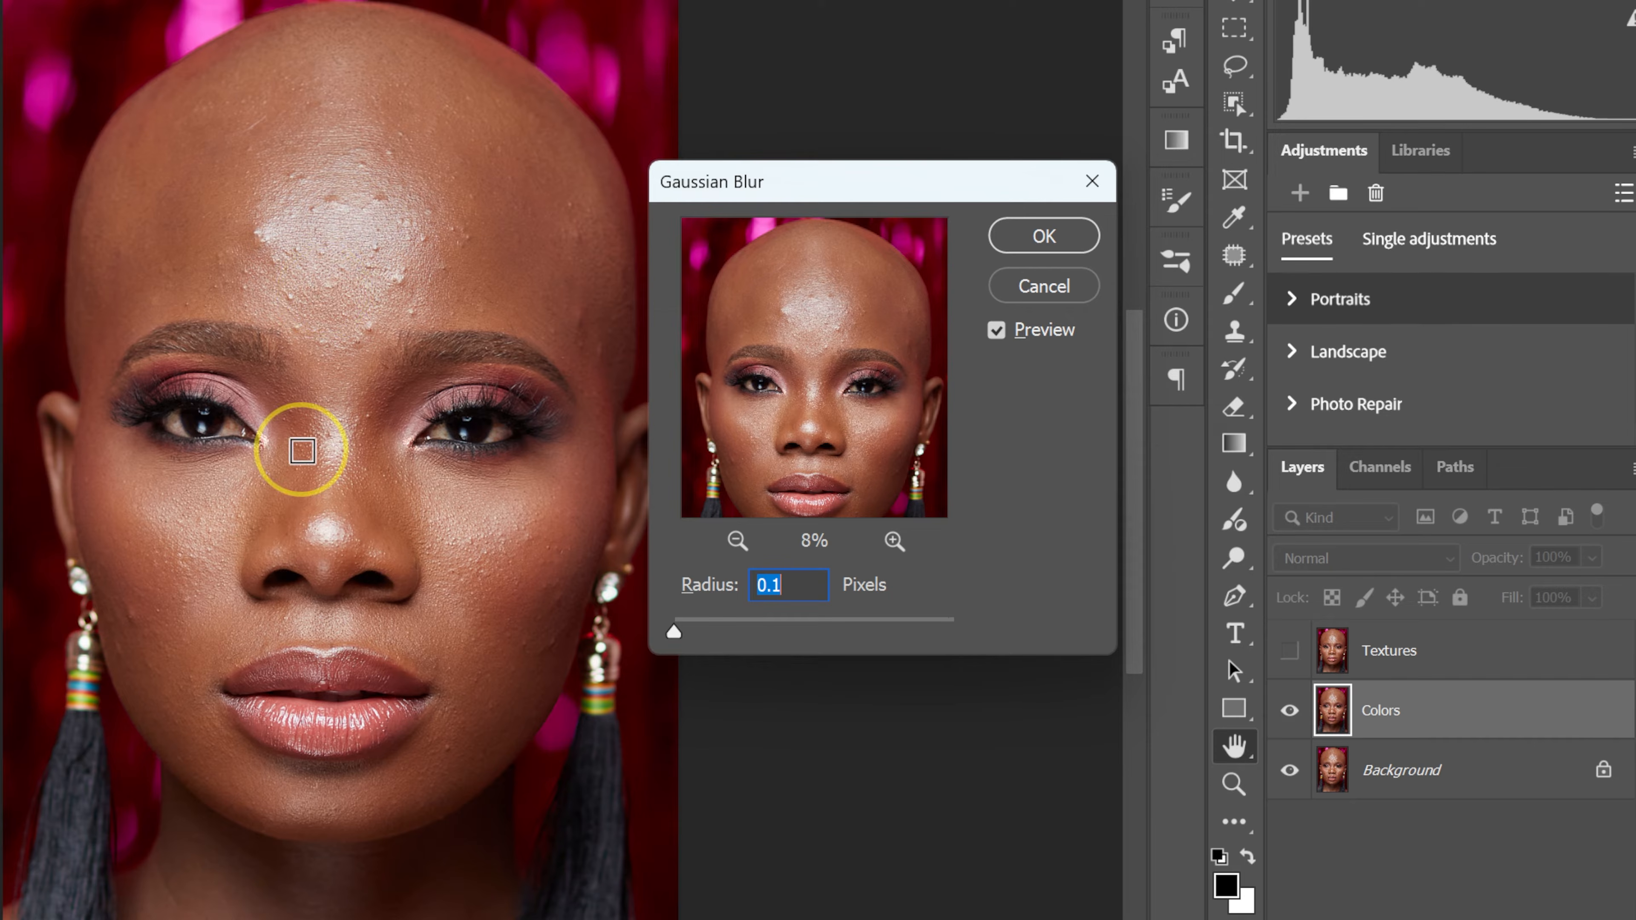
Set the Gaussian Blur radius to 40 pixels and apply it to the Colors layer
left_click_drag(674, 633, 807, 625)
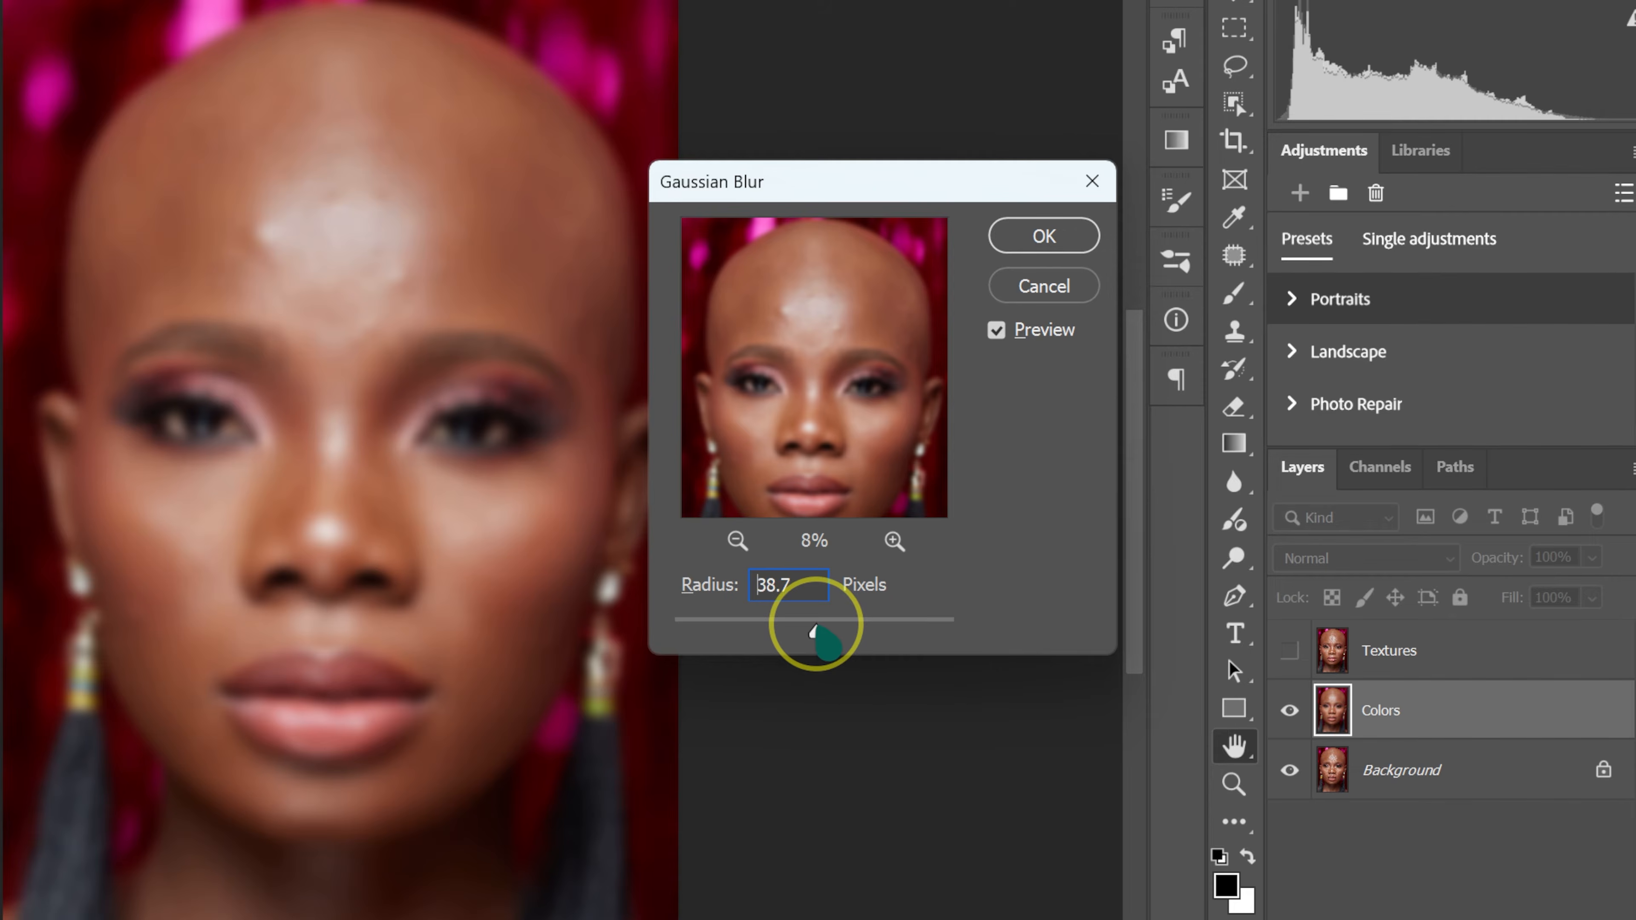
left_click_drag(799, 589, 747, 572)
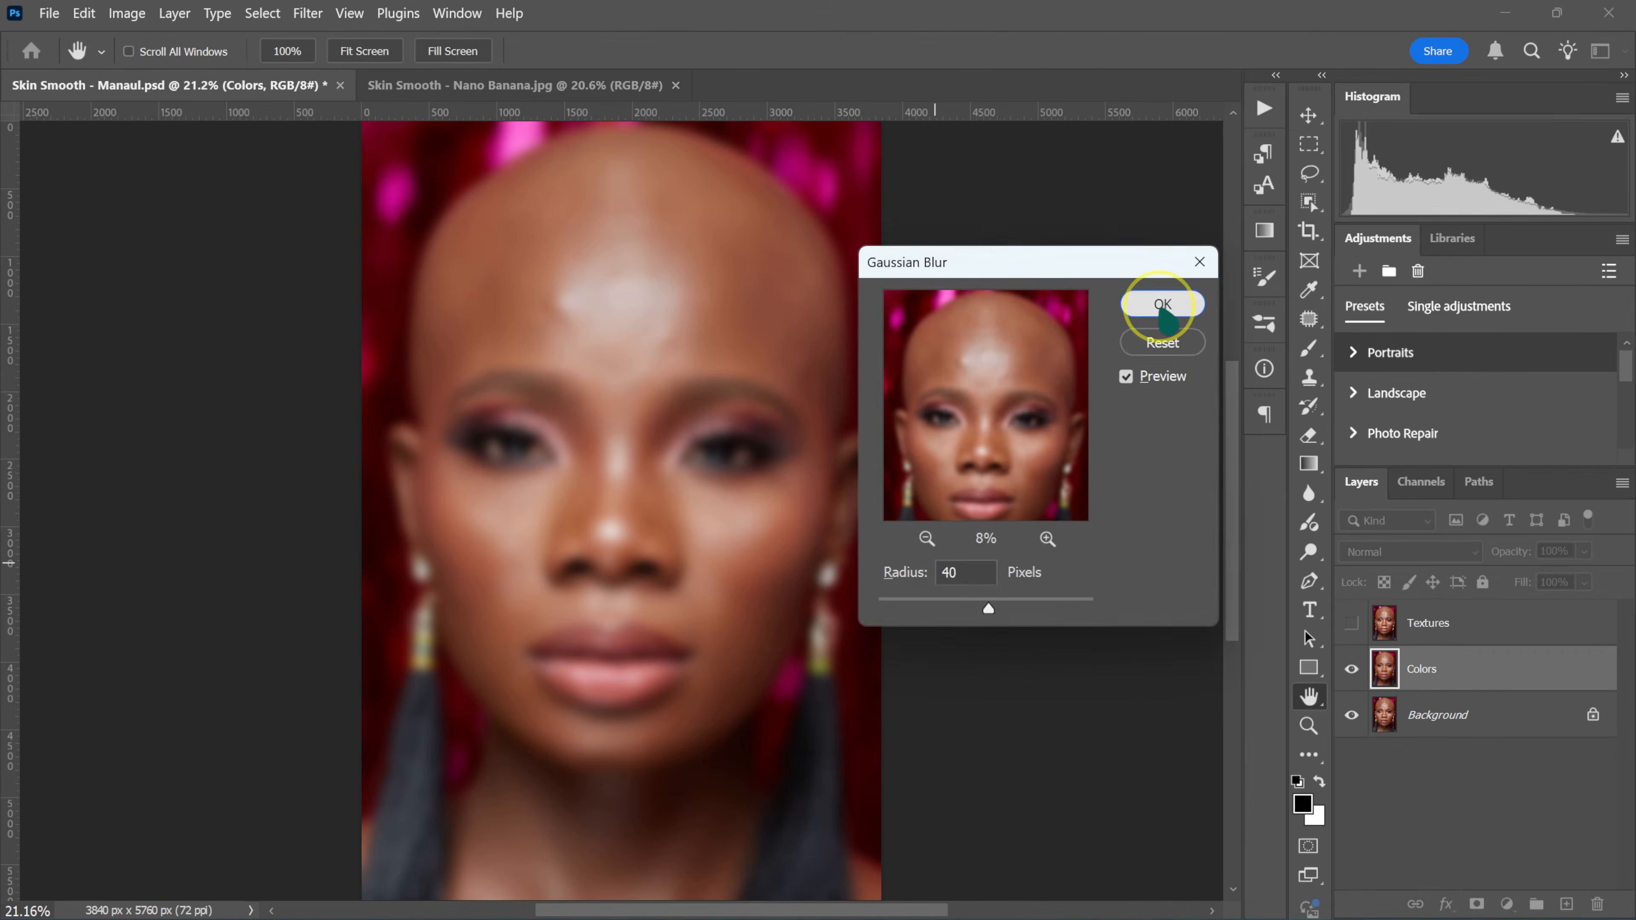
left_click(1045, 236)
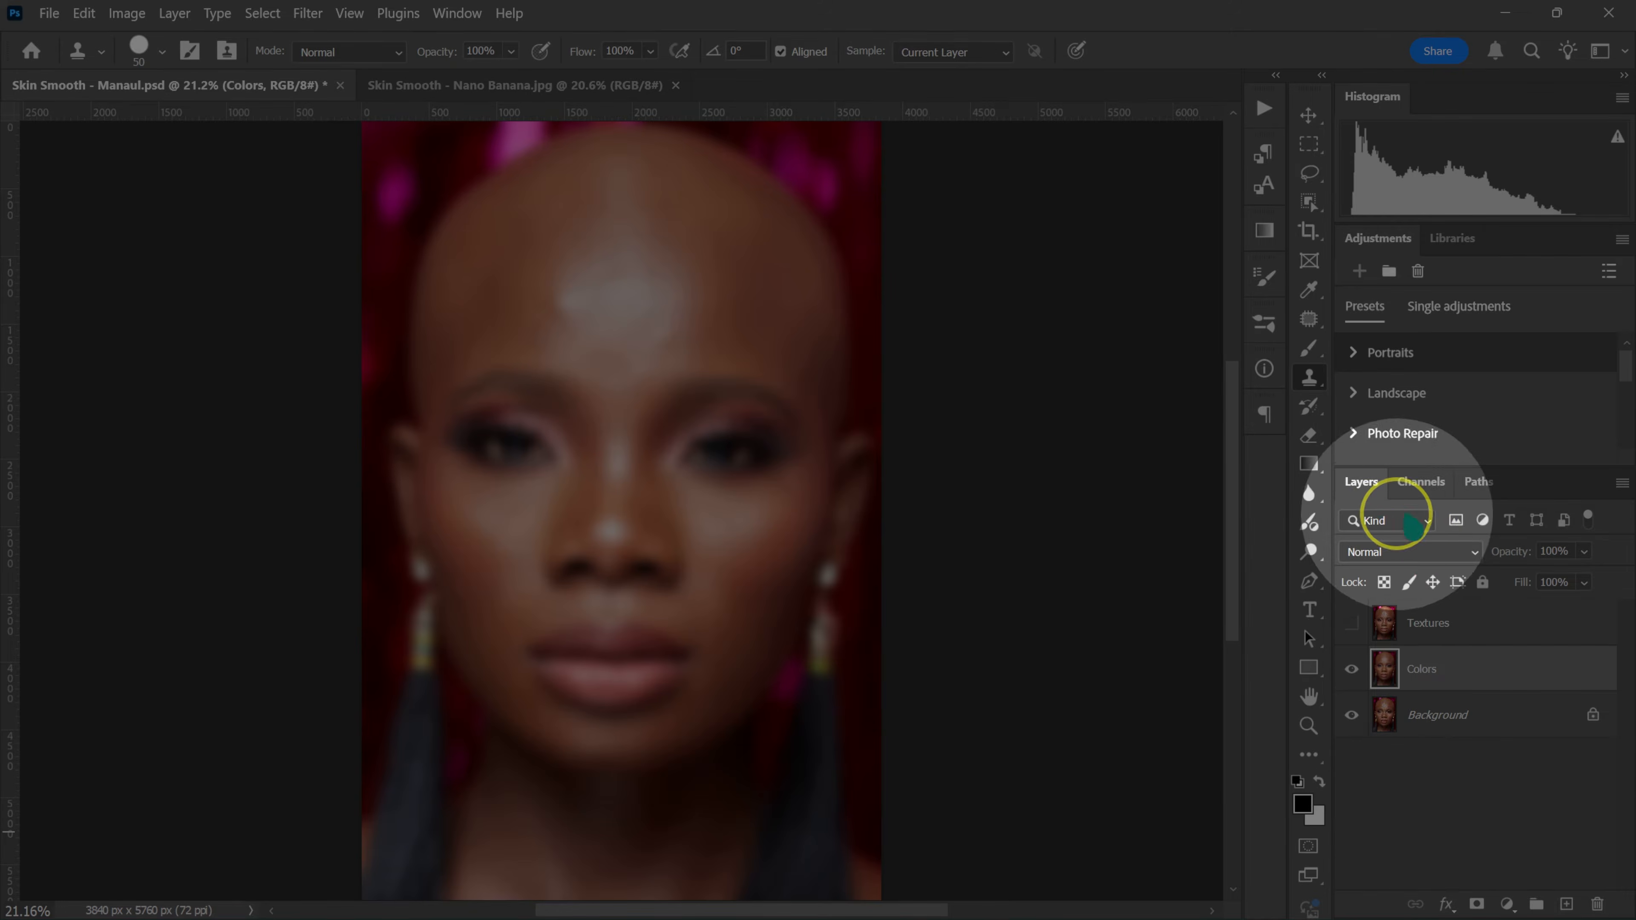
Make the Textures layer visible and open Apply Image for it
left_click(1426, 623)
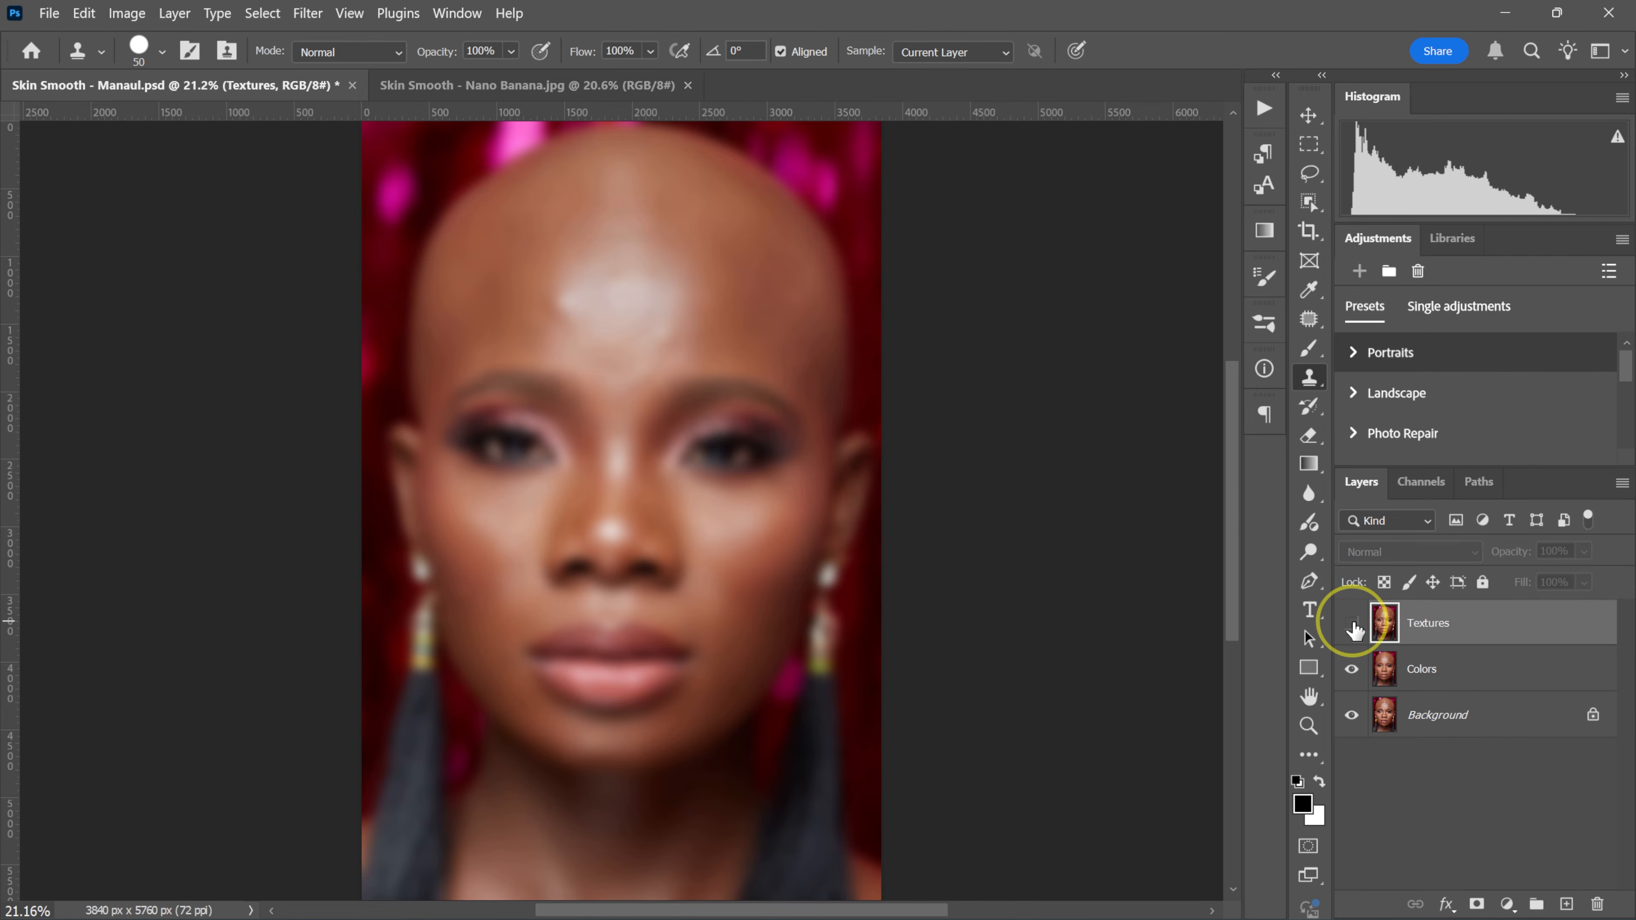
left_click(1353, 625)
left_click(127, 13)
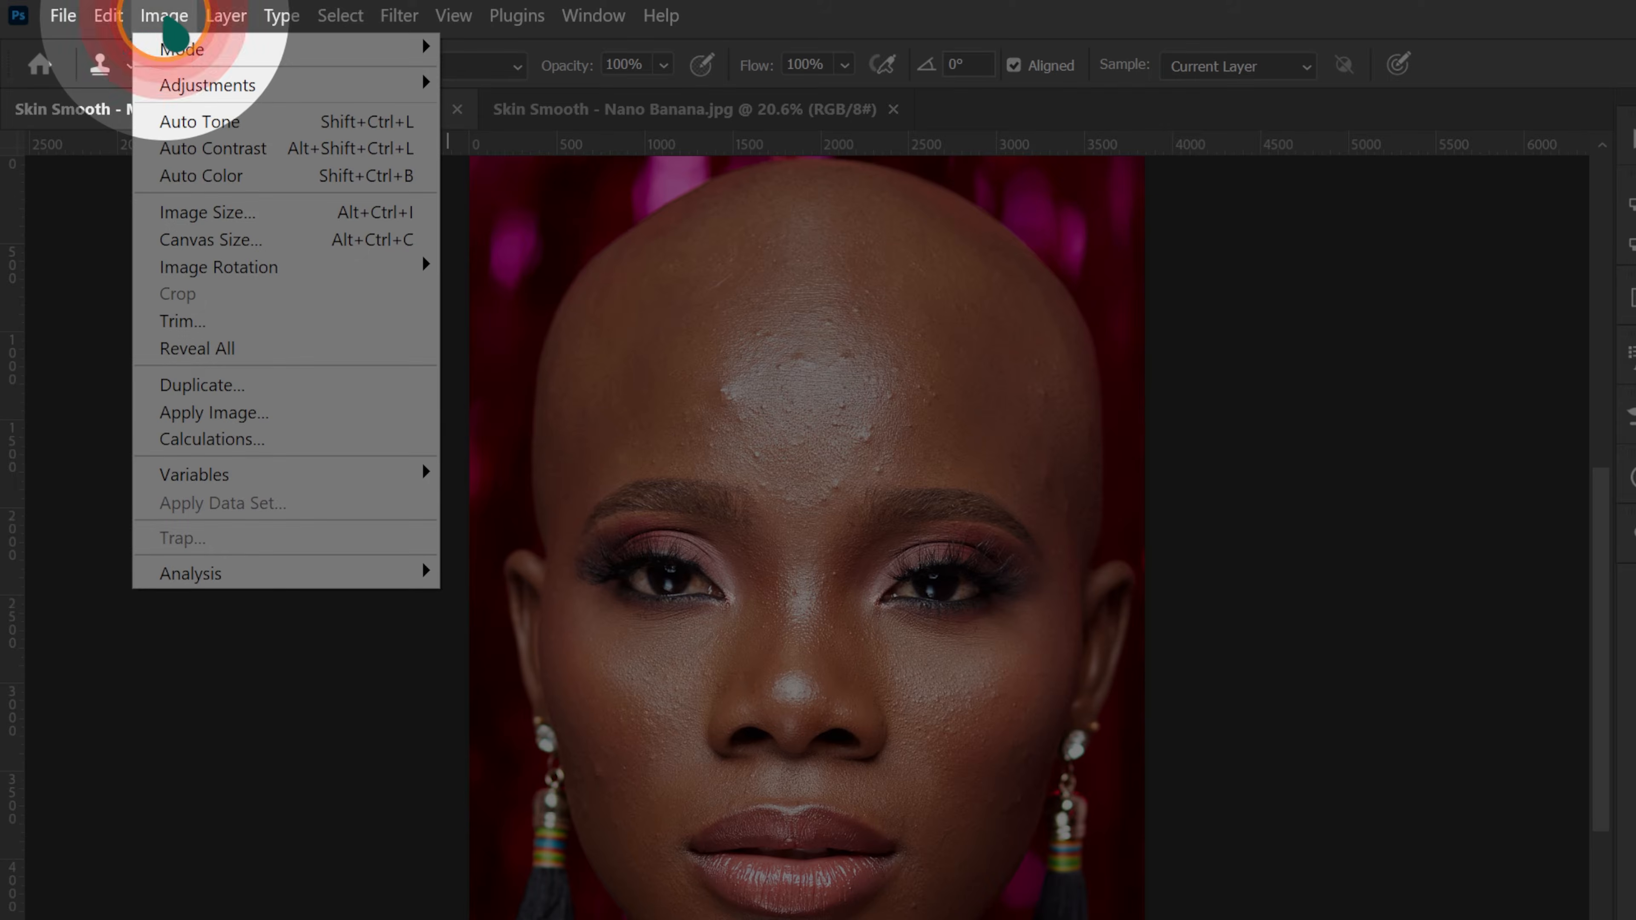
left_click(258, 413)
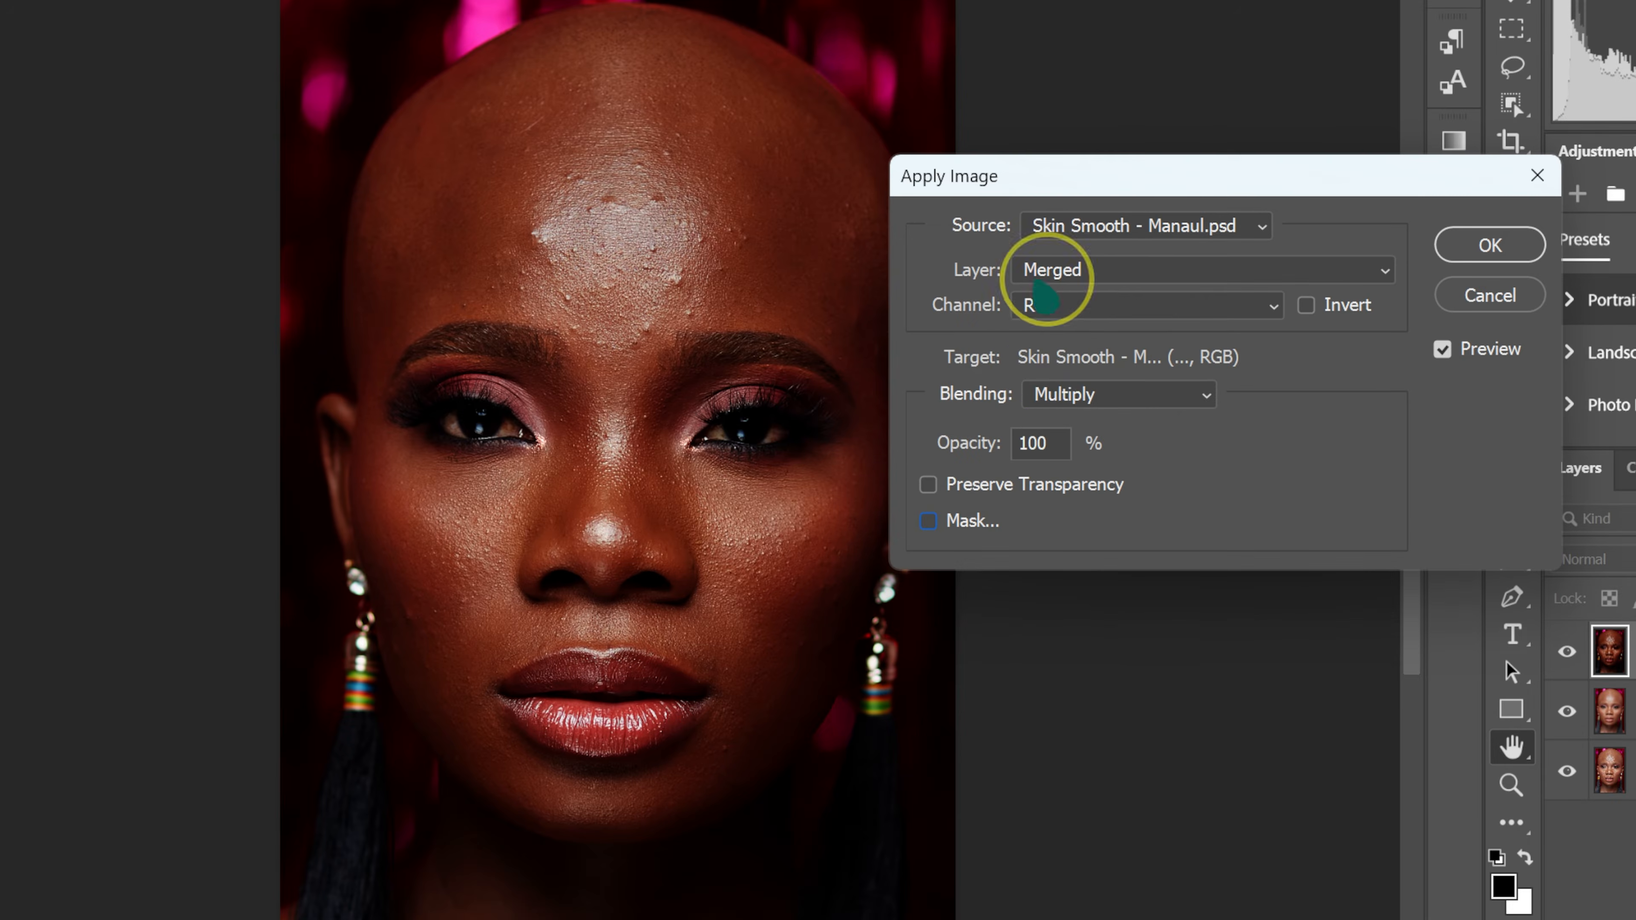
key("alt")
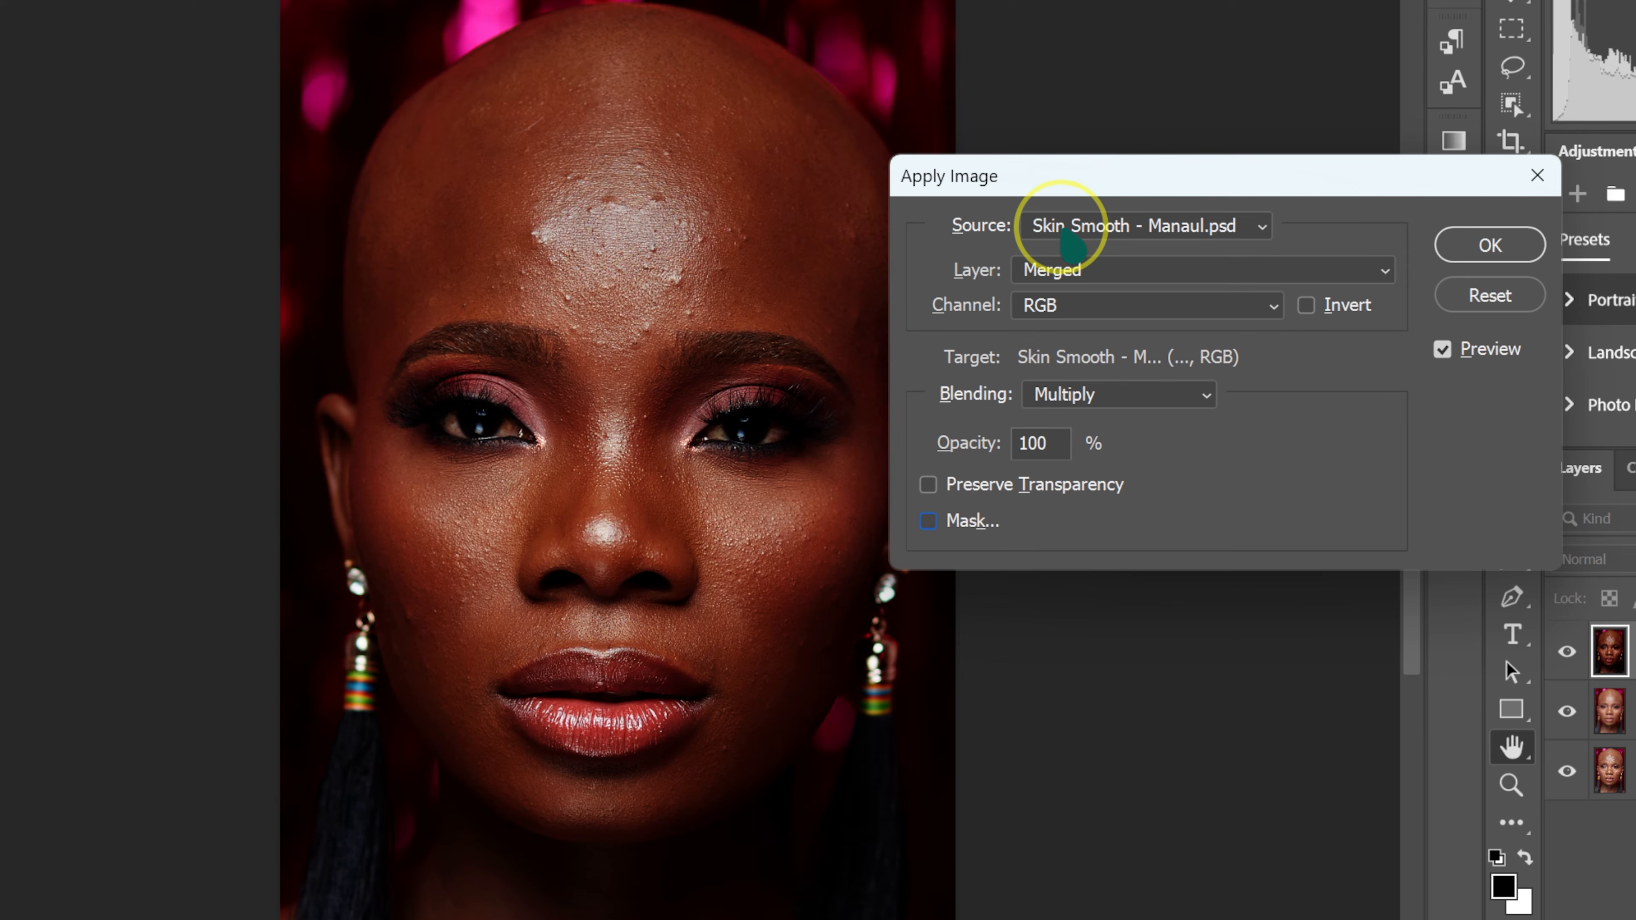
Set Apply Image to use the Colors layer with Subtract blending, a scale of 2 and an offset of 128
left_click(1044, 280)
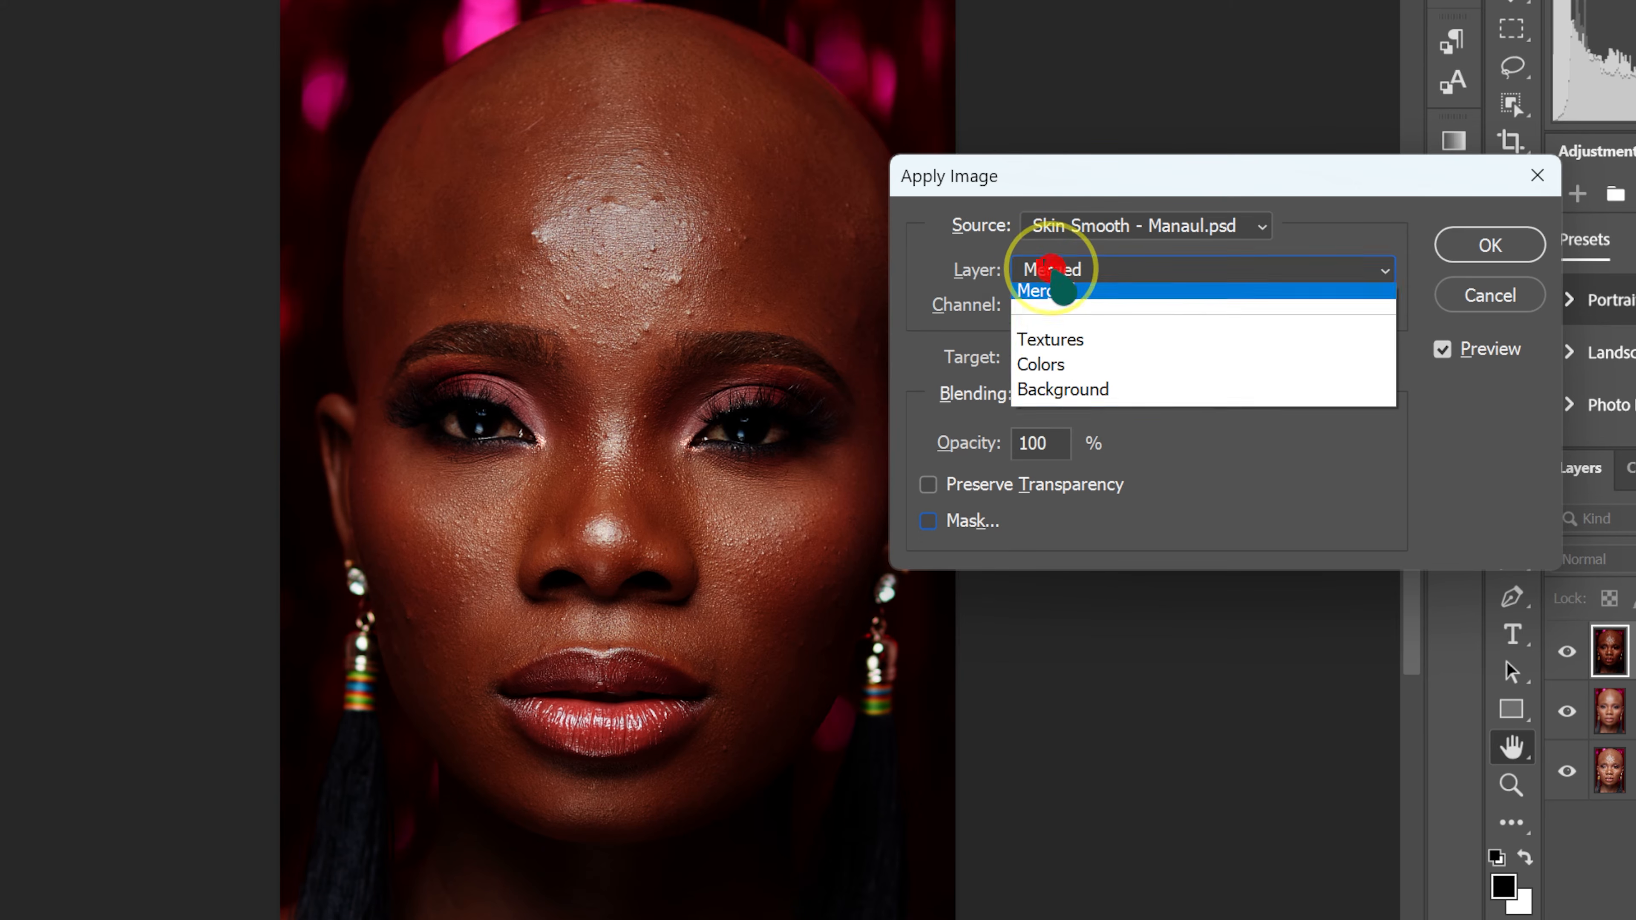
left_click(1060, 369)
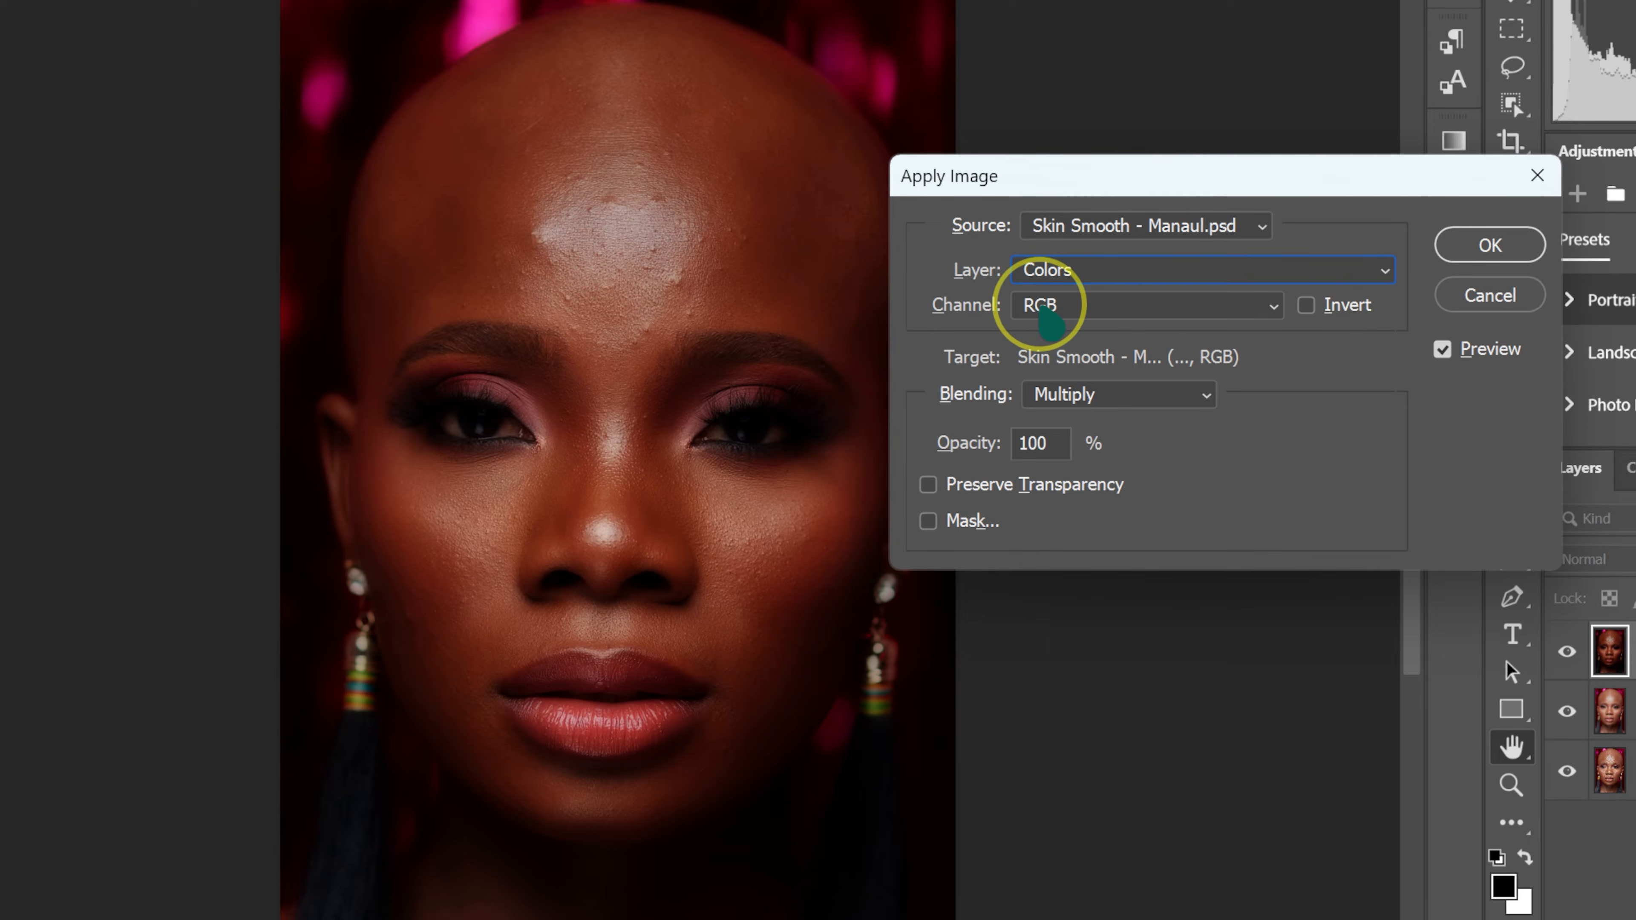
left_click(1085, 395)
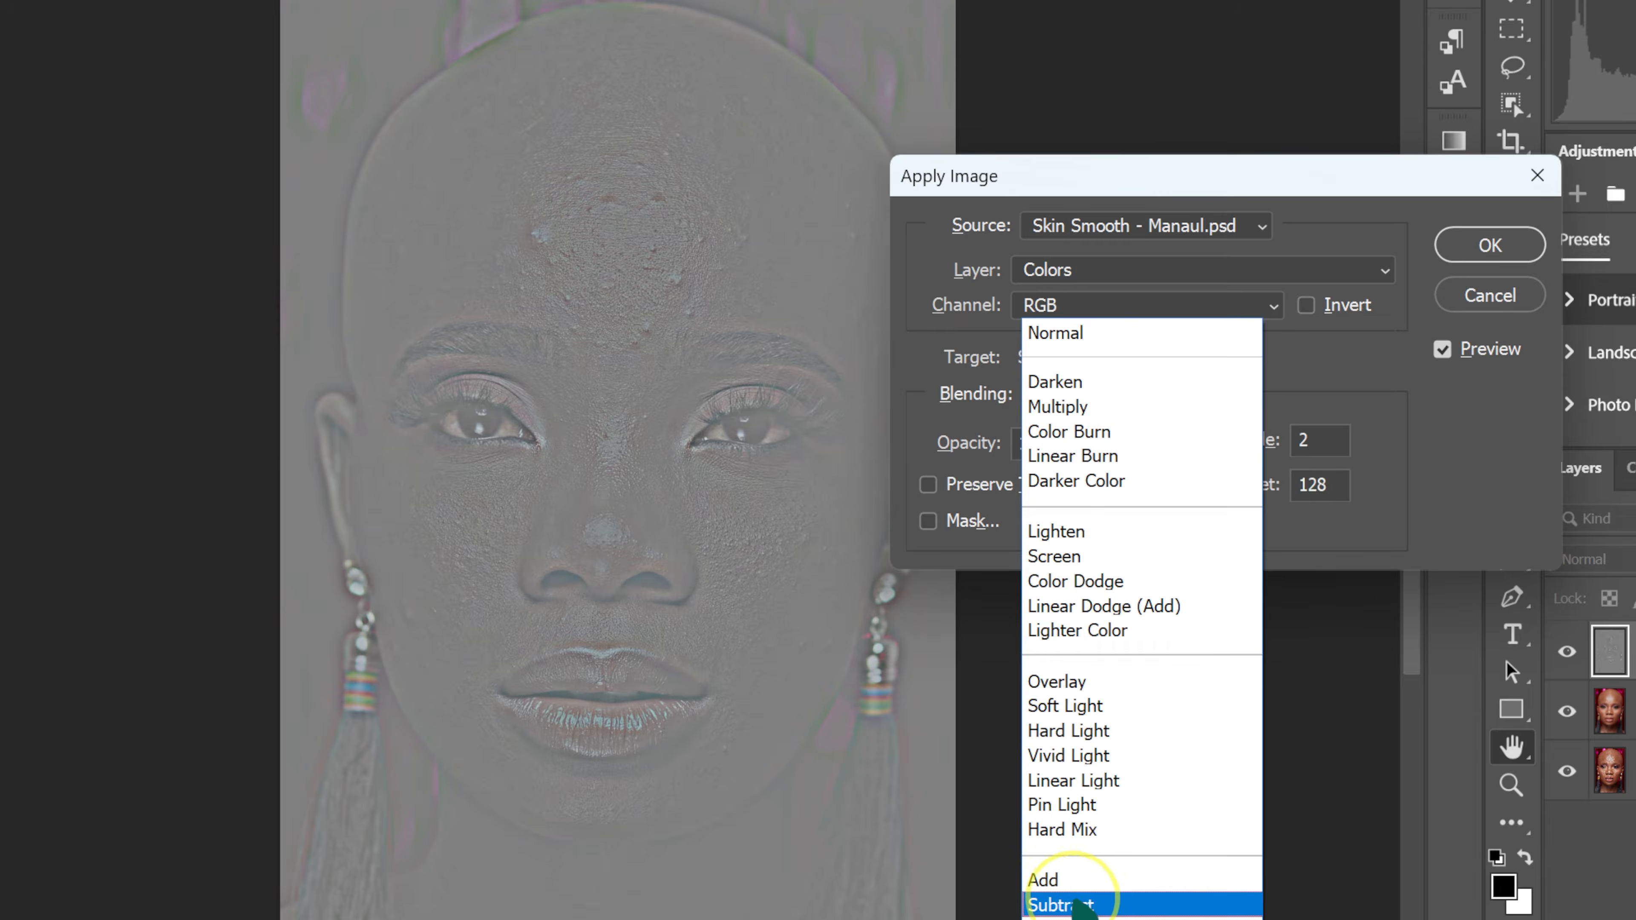
left_click(1089, 903)
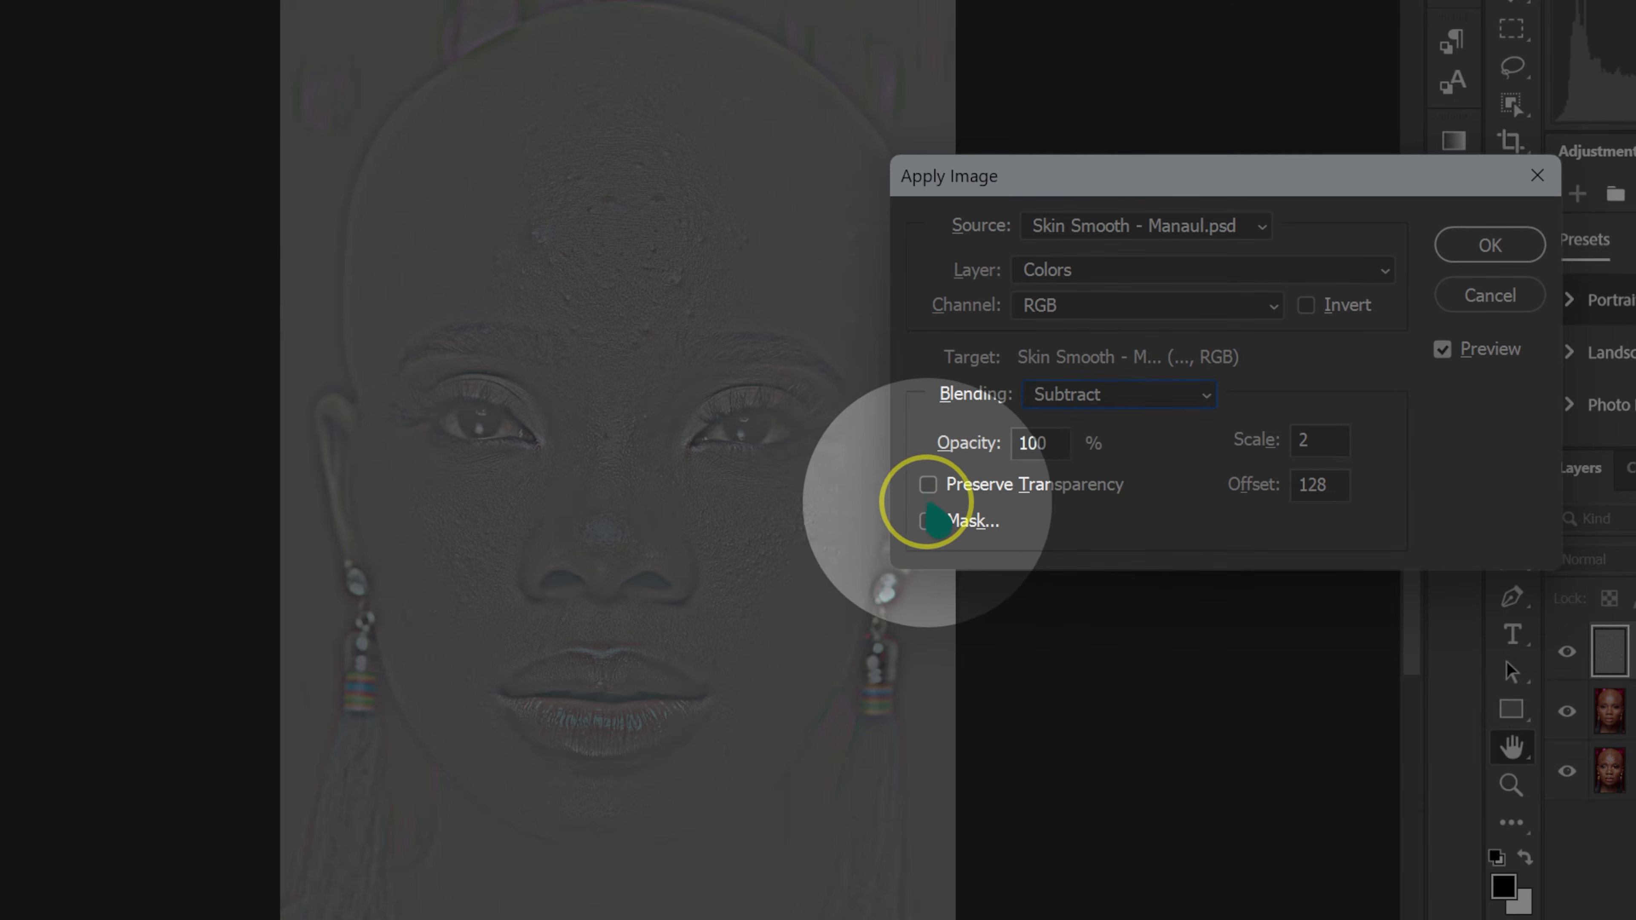
left_click(1282, 441)
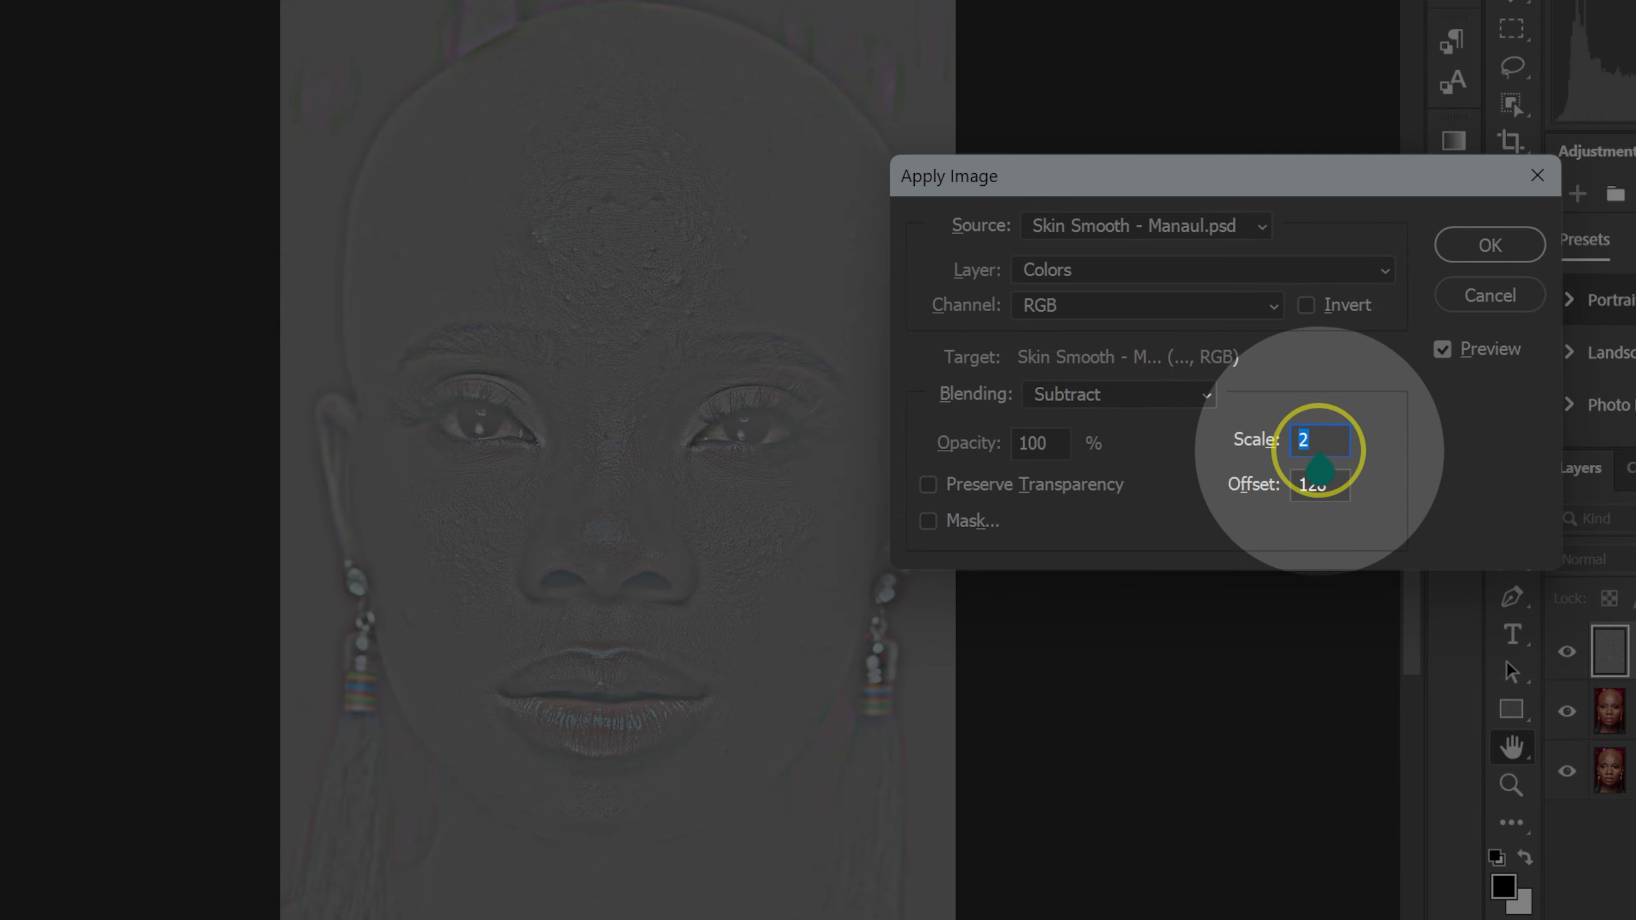
type("2")
left_click(1334, 496)
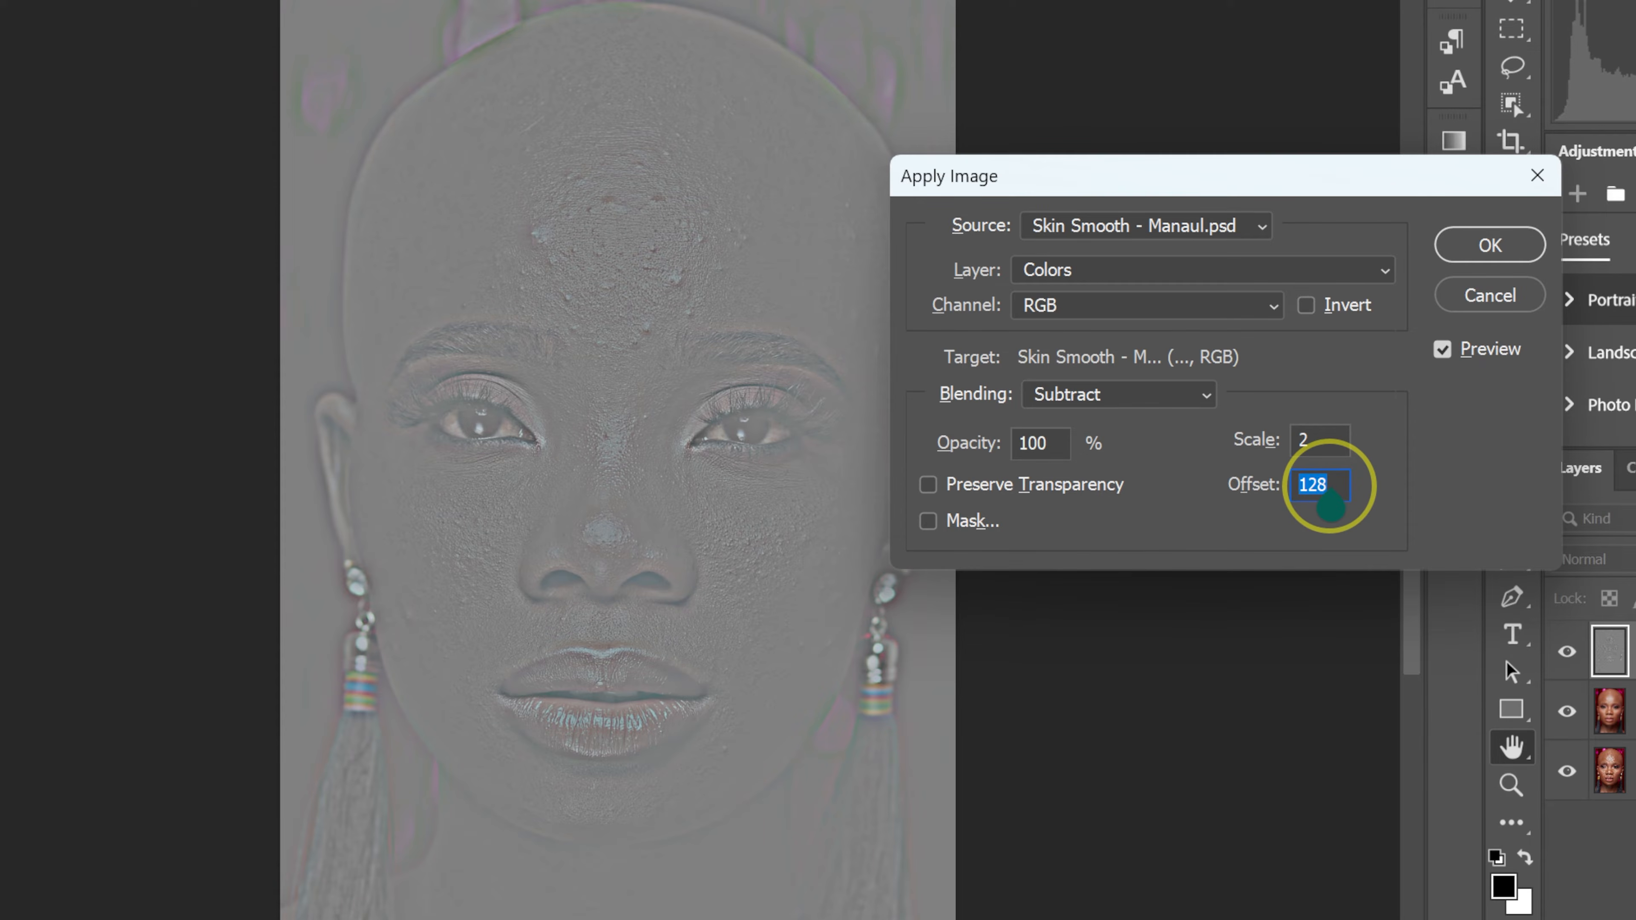
type("128")
key("alt")
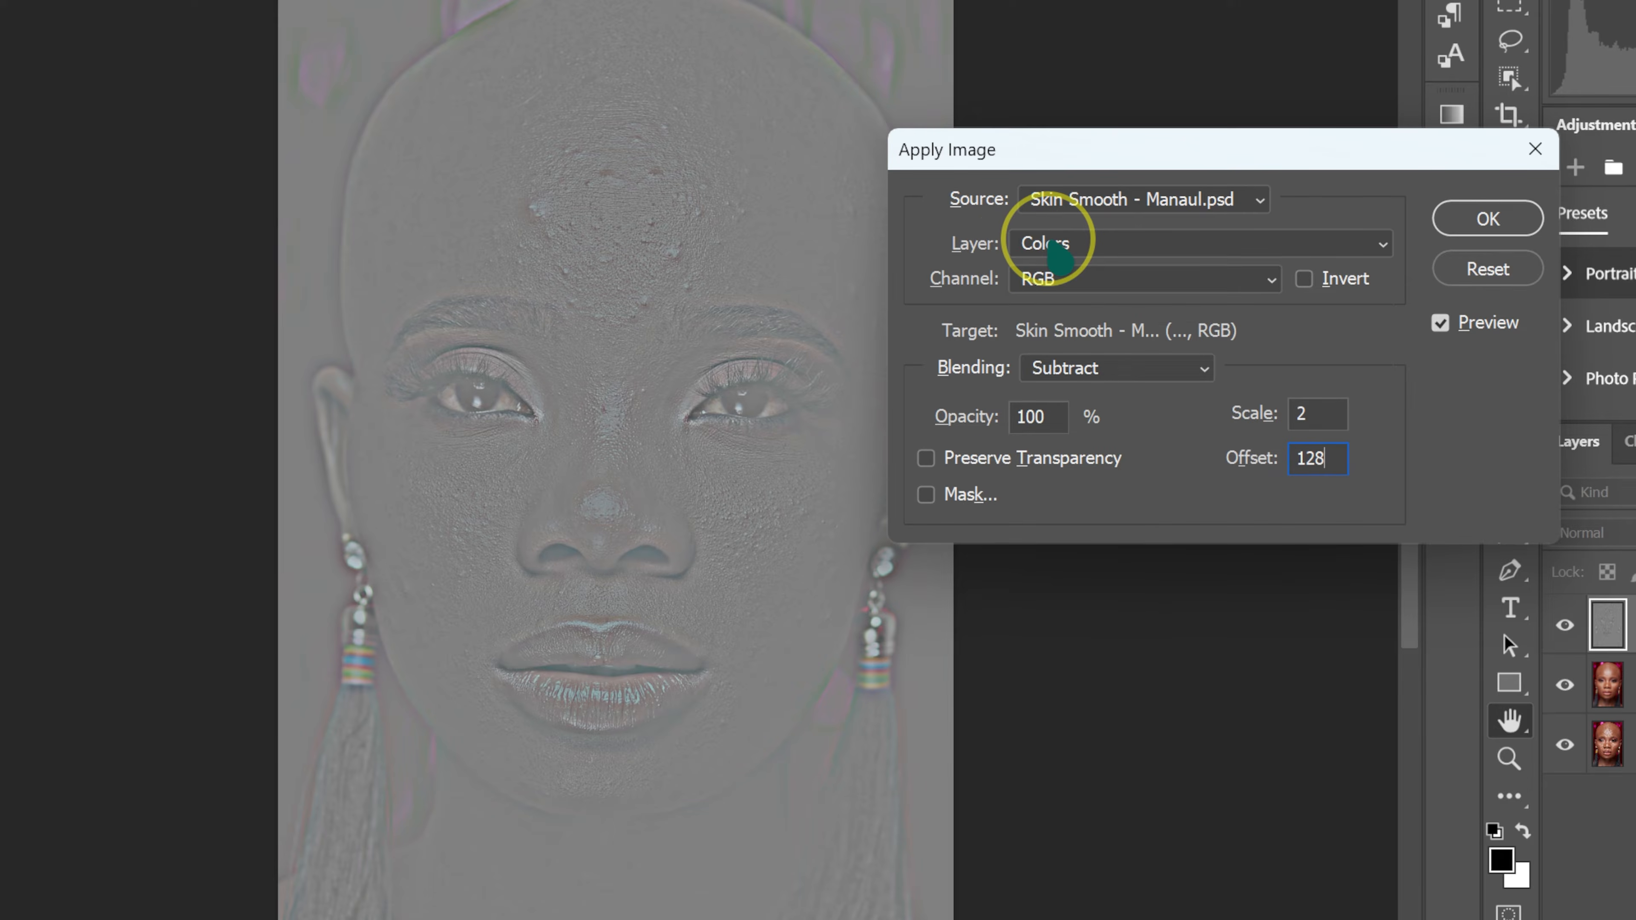
Try the alternative Apply Image settings: Add blending, scale 2, offset 0 and the Colors source inverted
left_click(953, 329)
left_click(1073, 348)
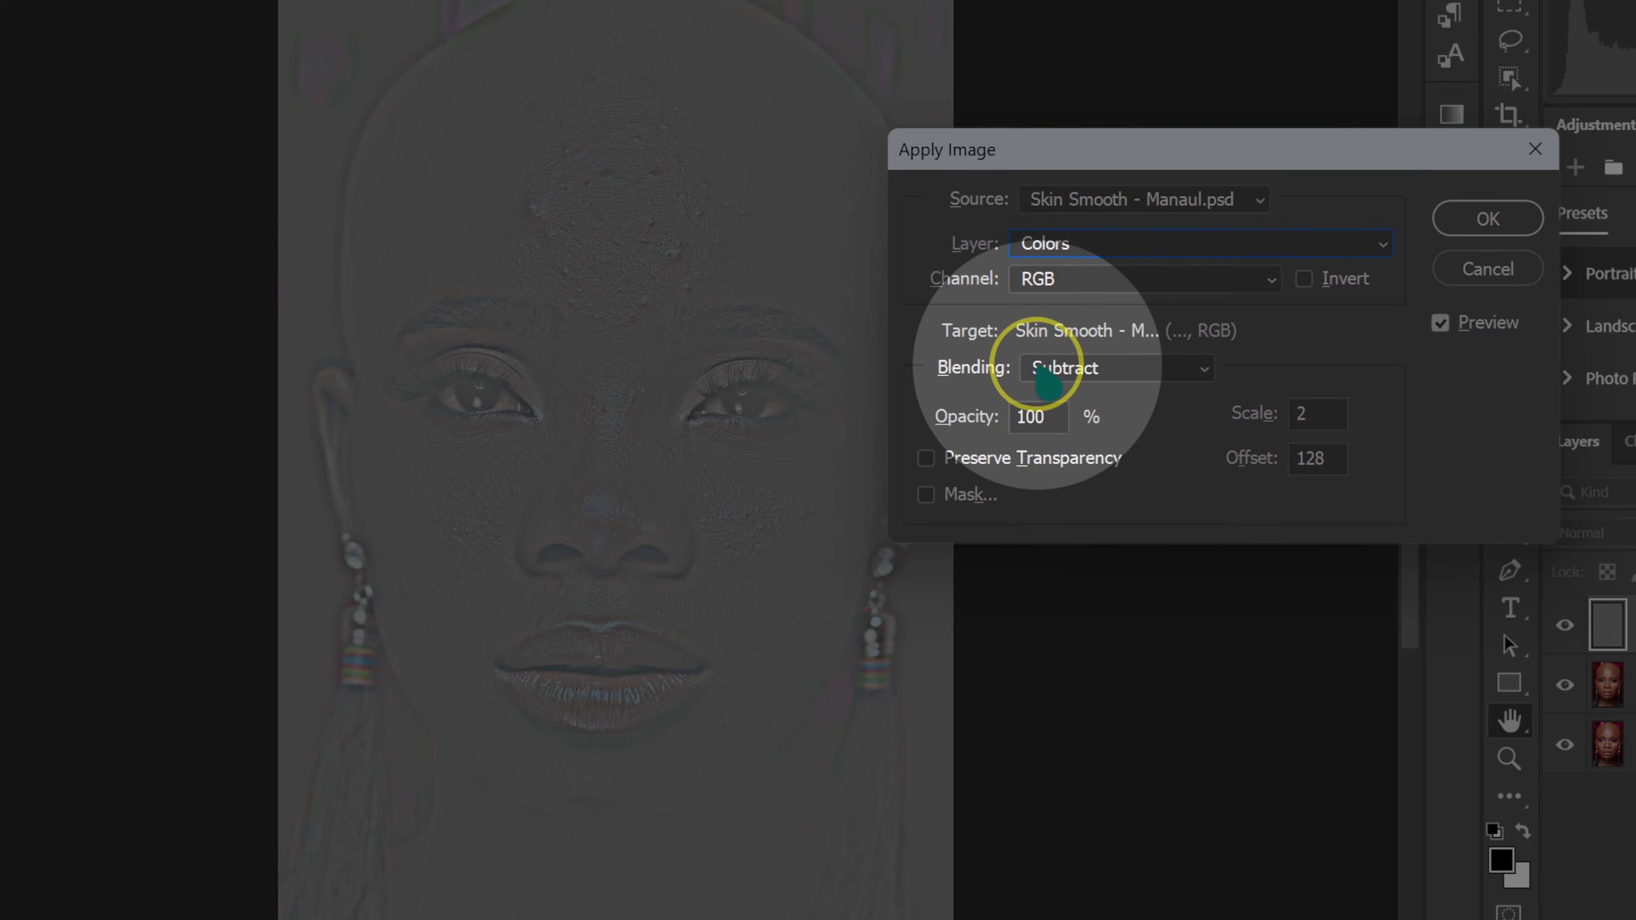
left_click(1047, 373)
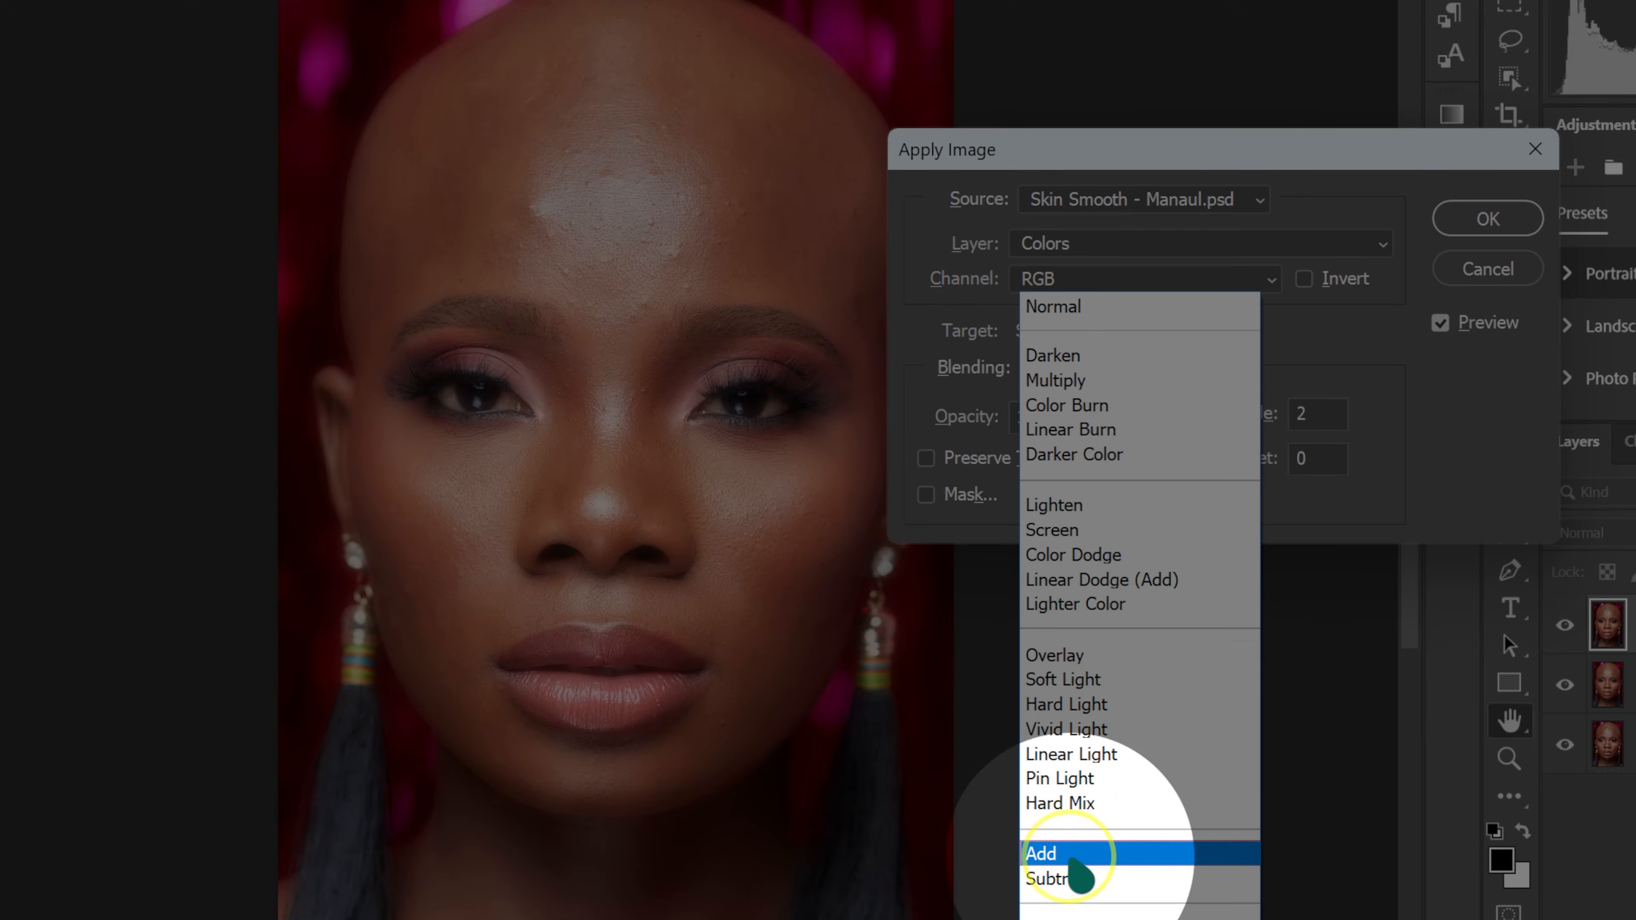
left_click(1068, 854)
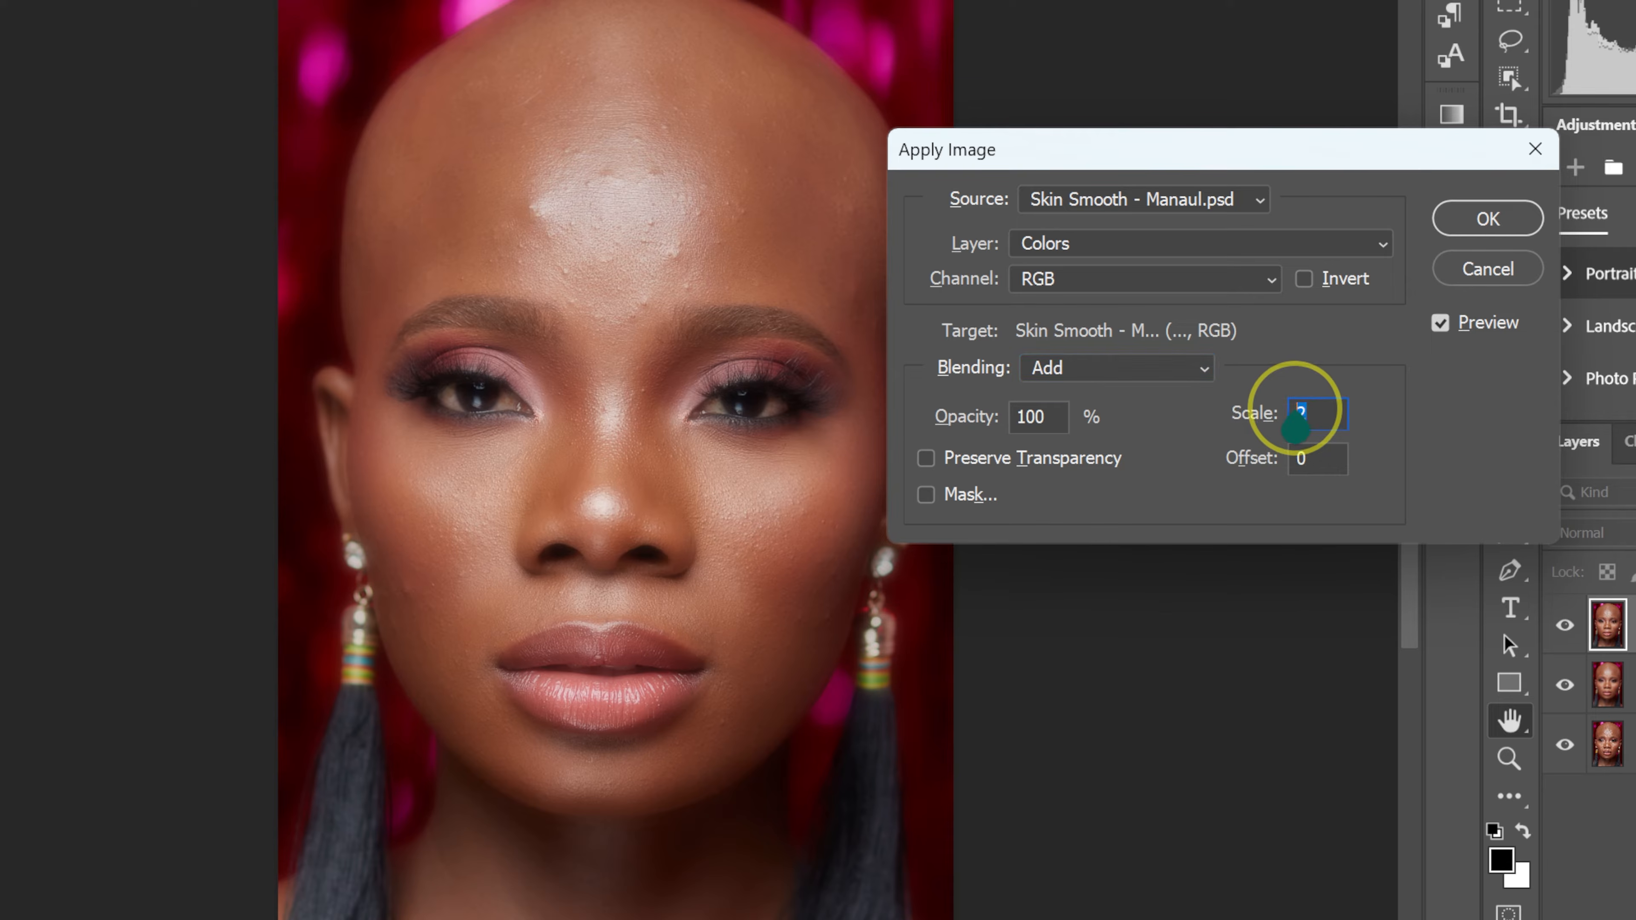
double_click(1298, 457)
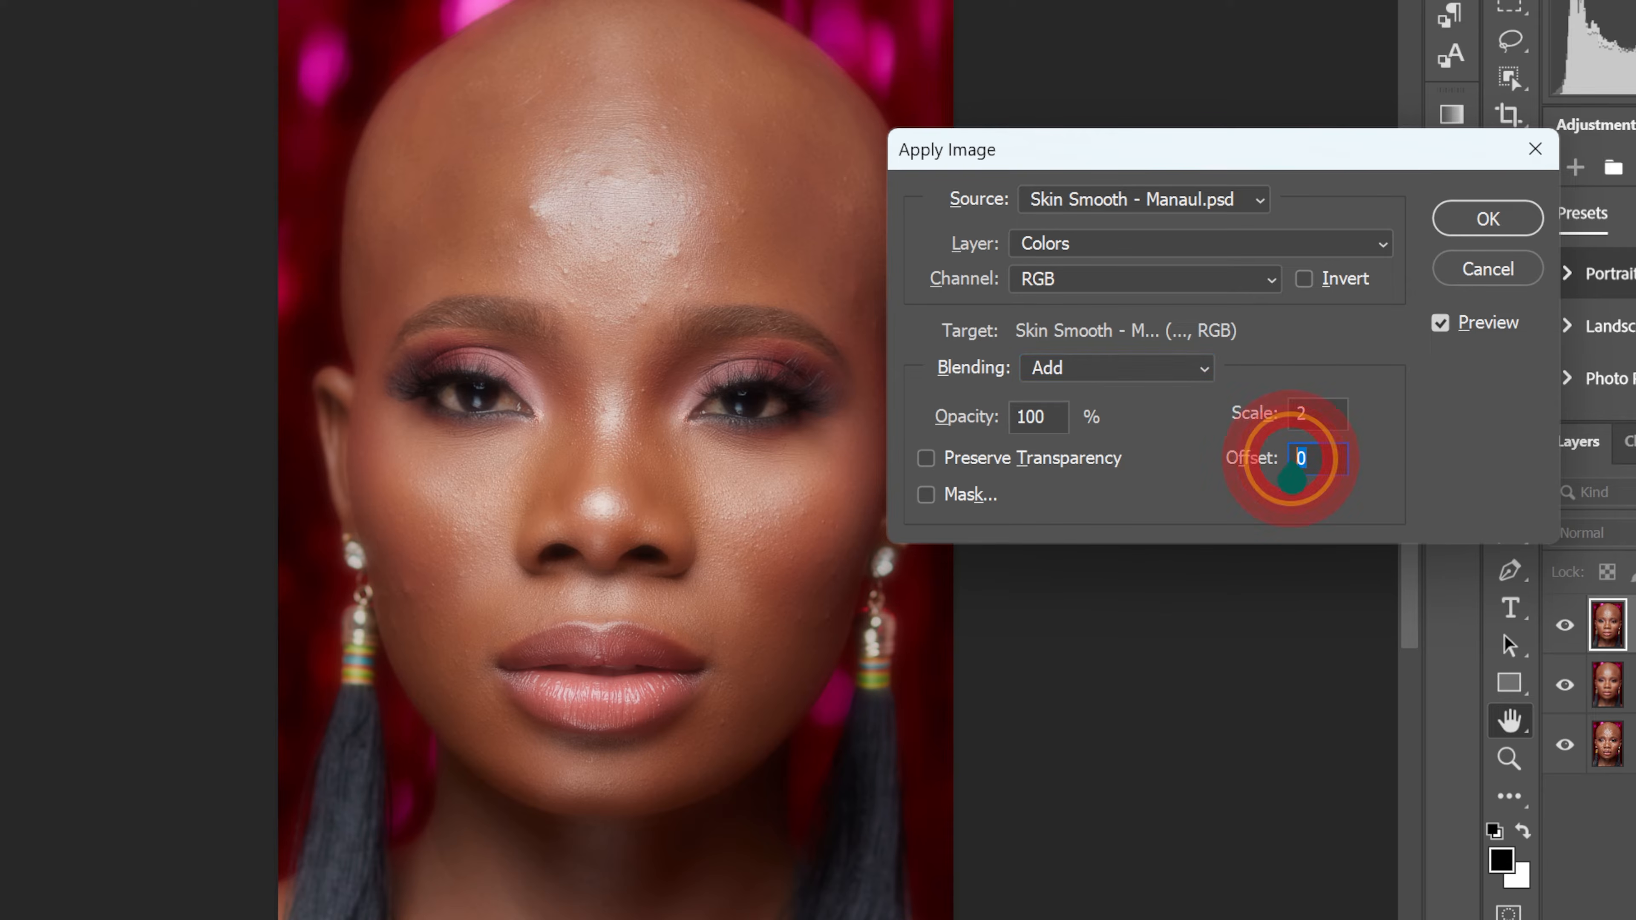
key("alt")
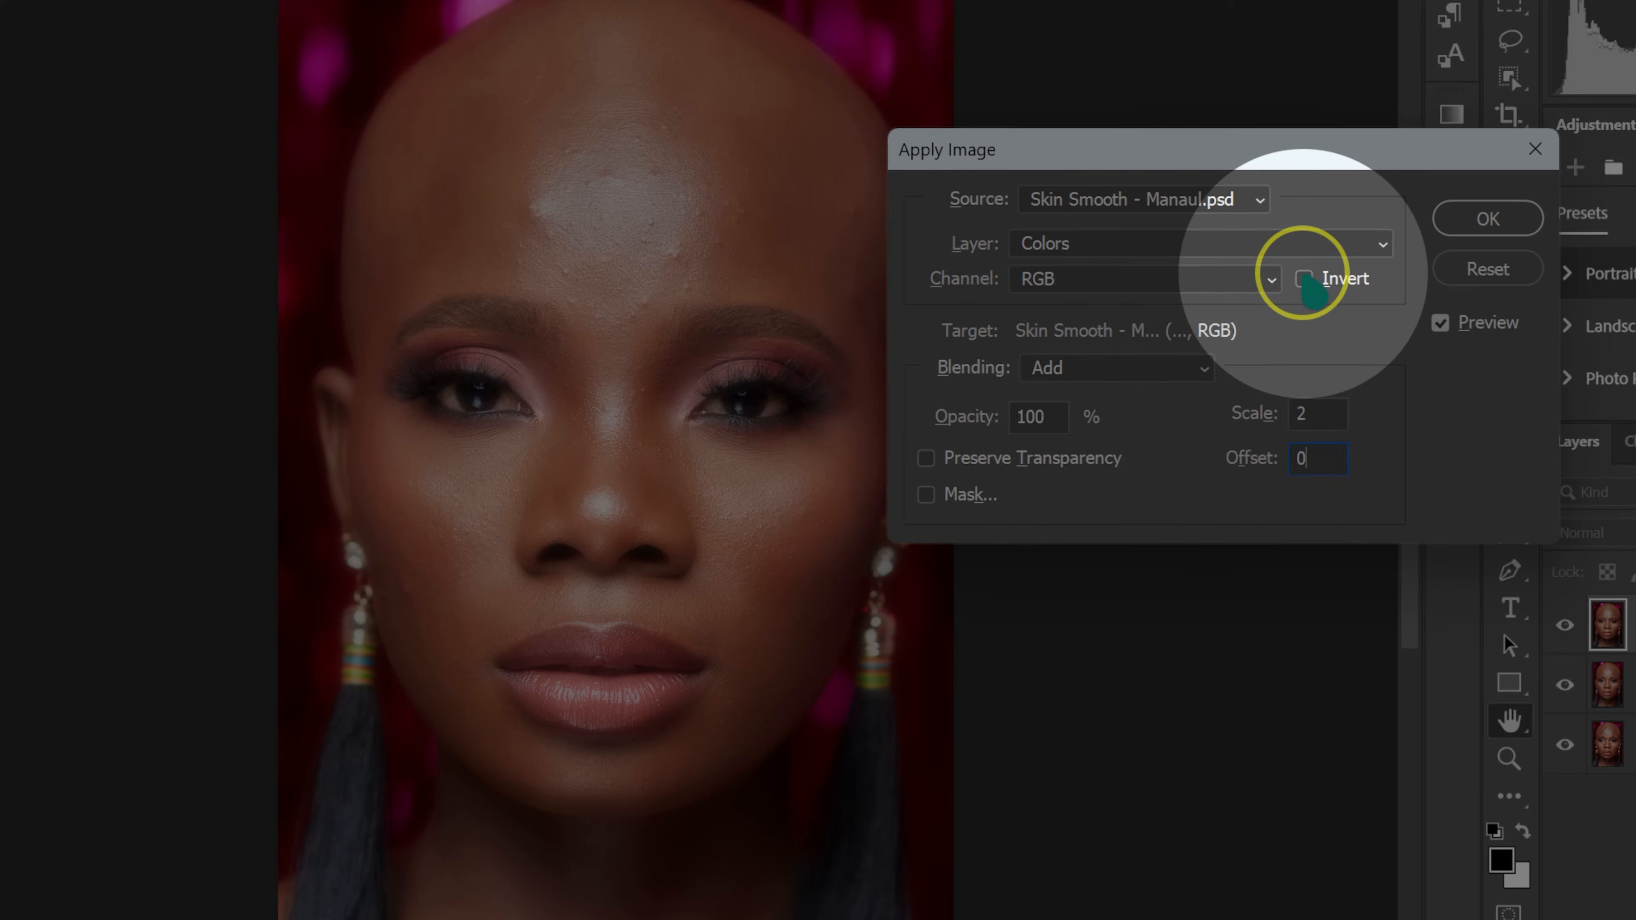
left_click(1304, 278)
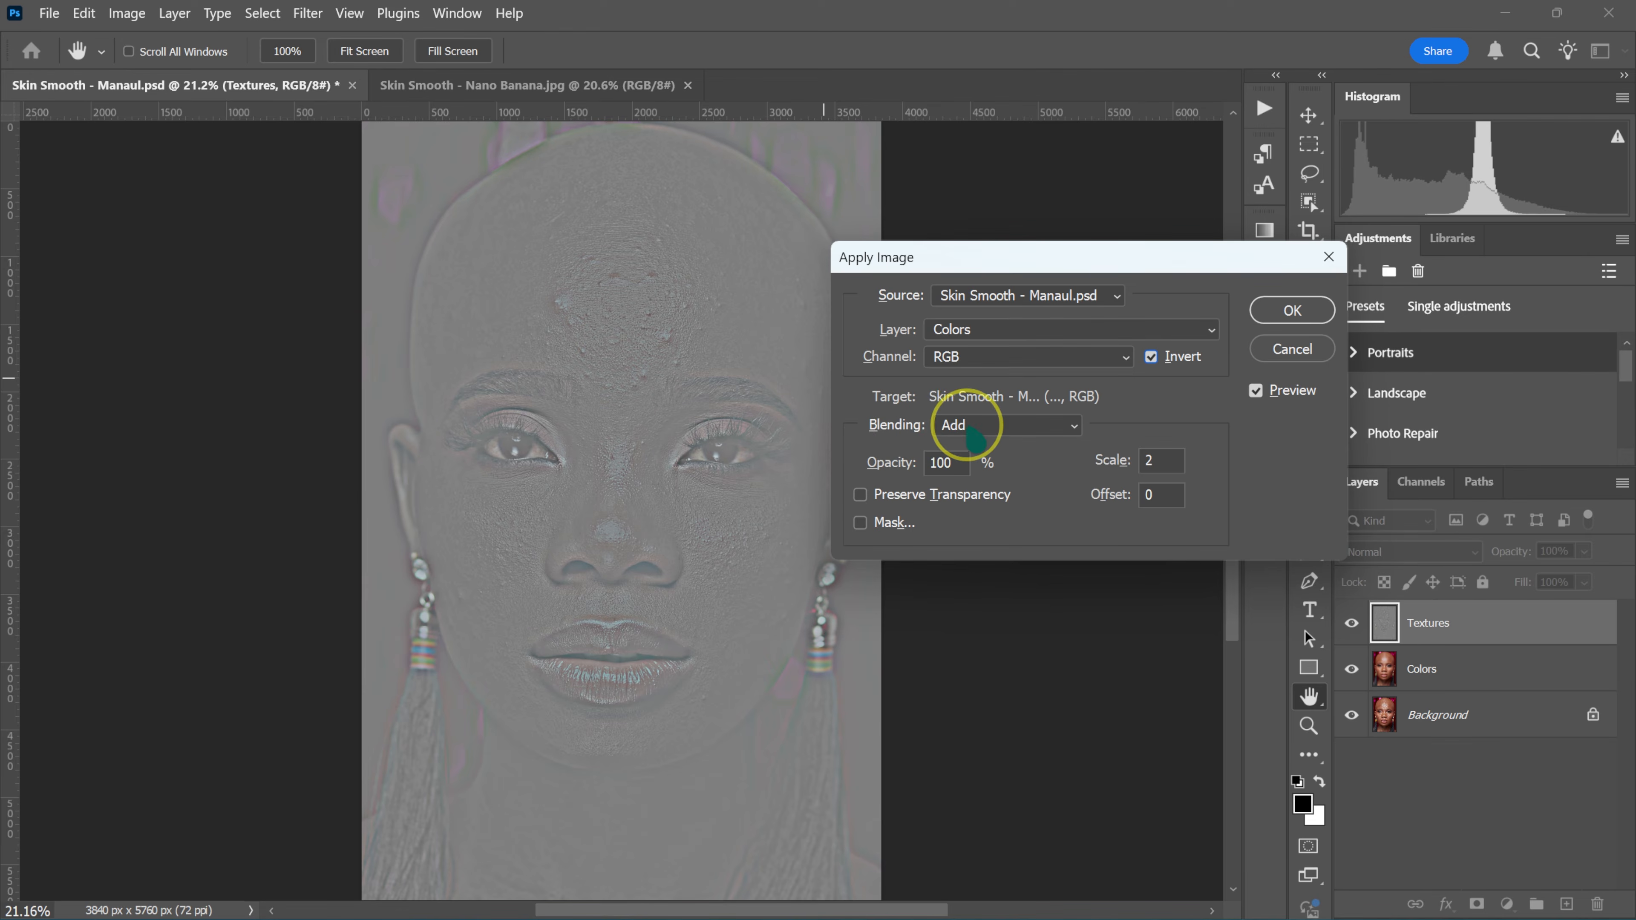
Switch the blending back to Subtract with offset 128, turn off Invert and apply the image to the Textures layer
left_click(957, 430)
left_click(960, 818)
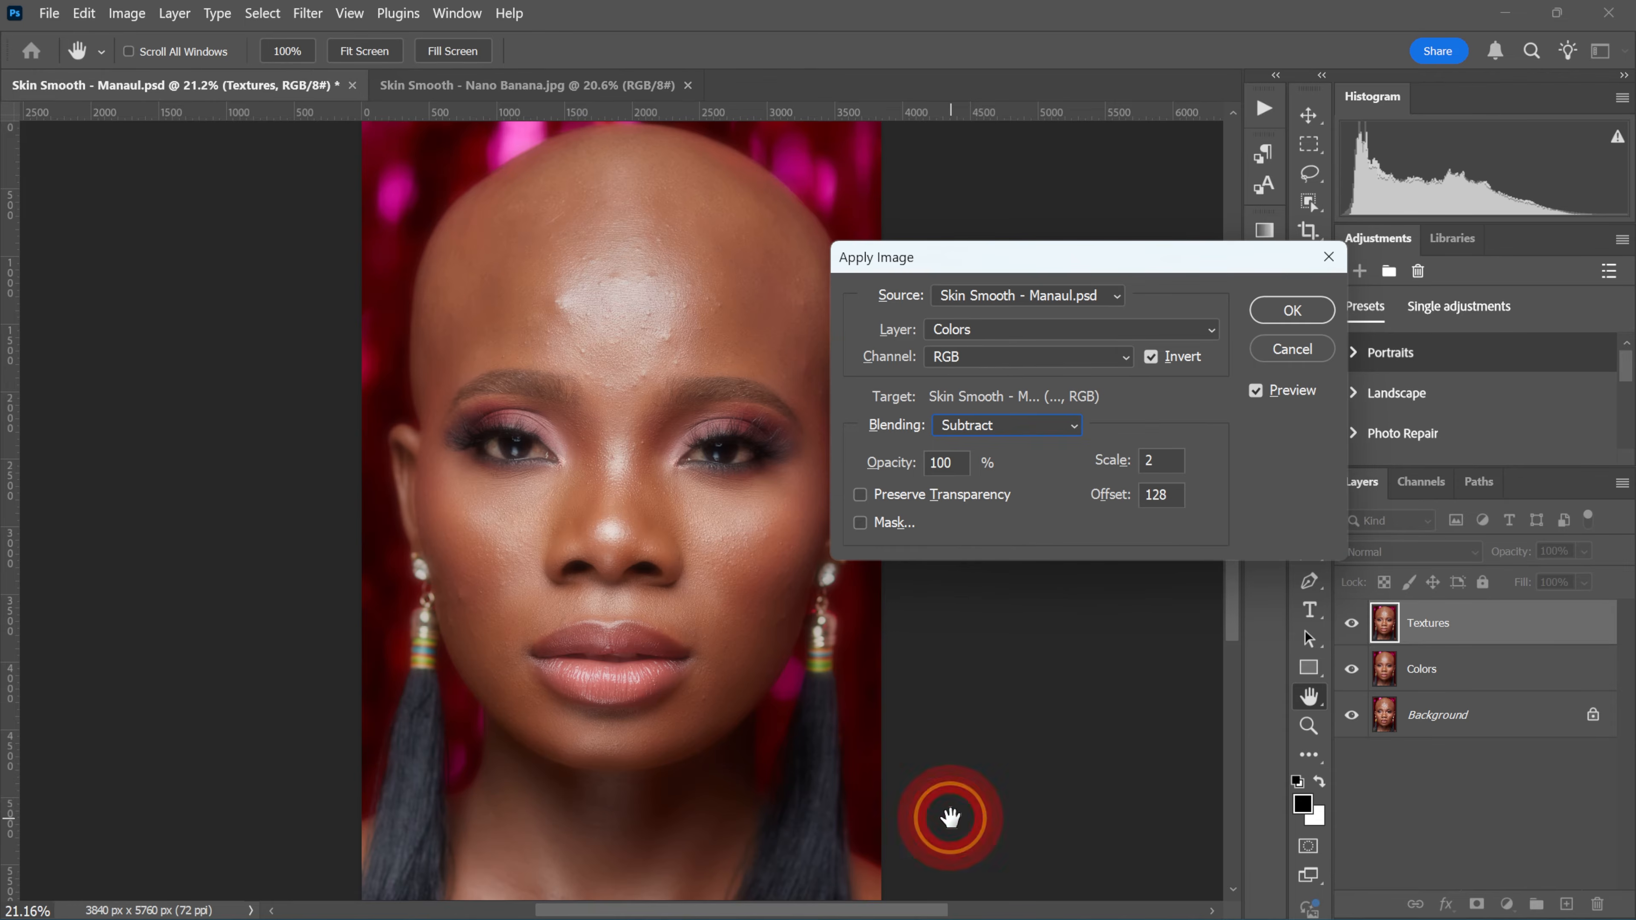
left_click(1153, 359)
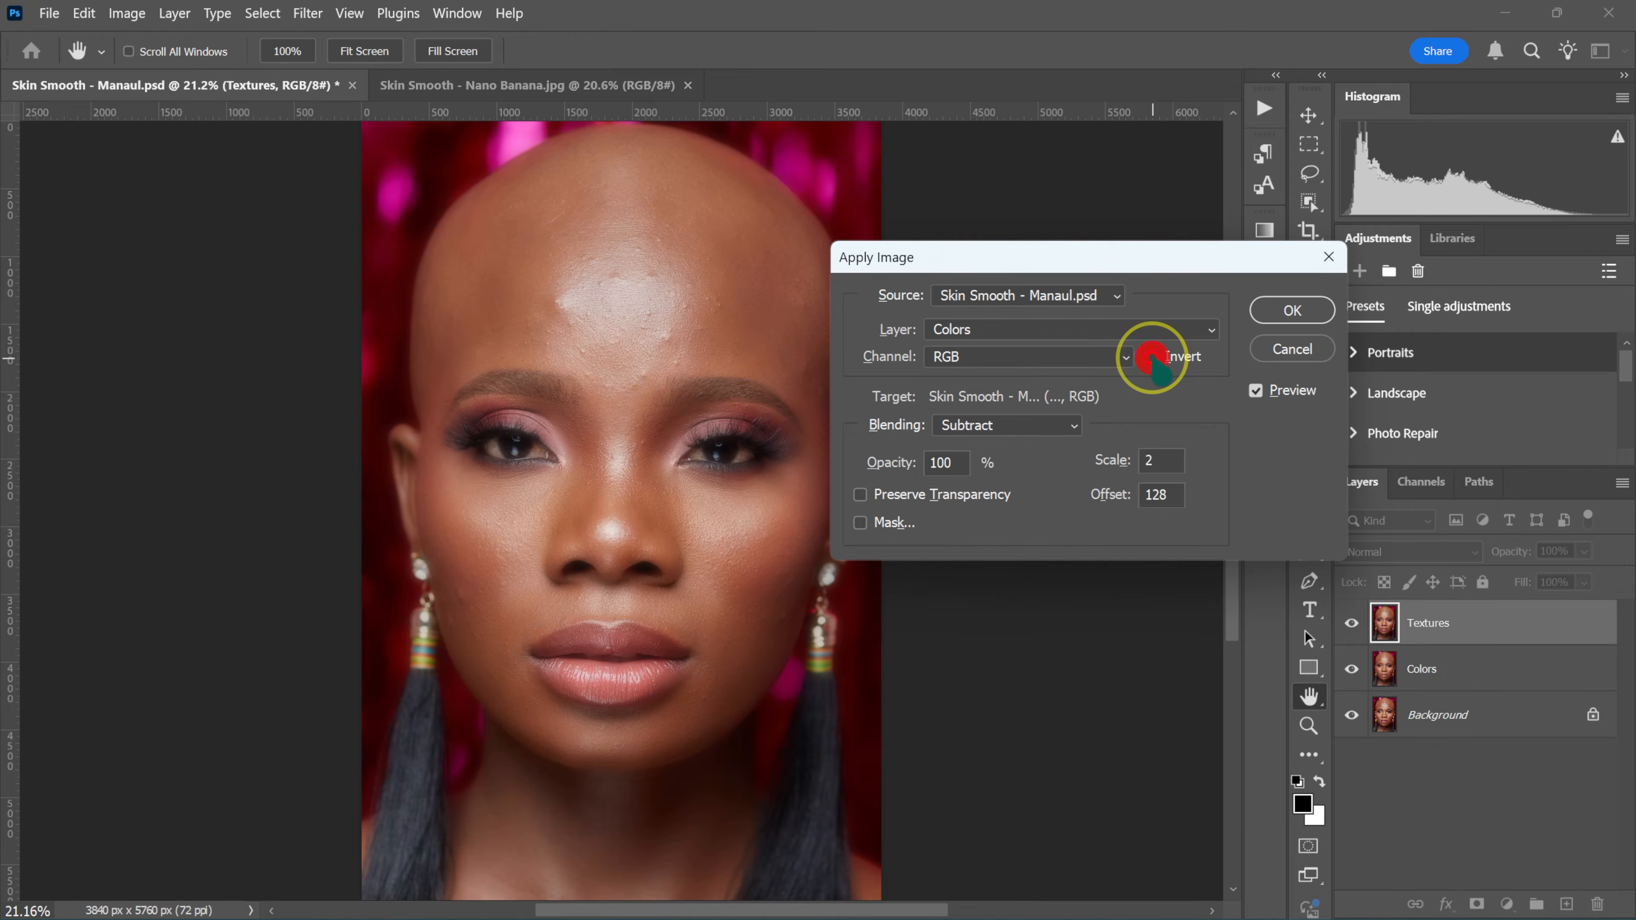
left_click(1295, 312)
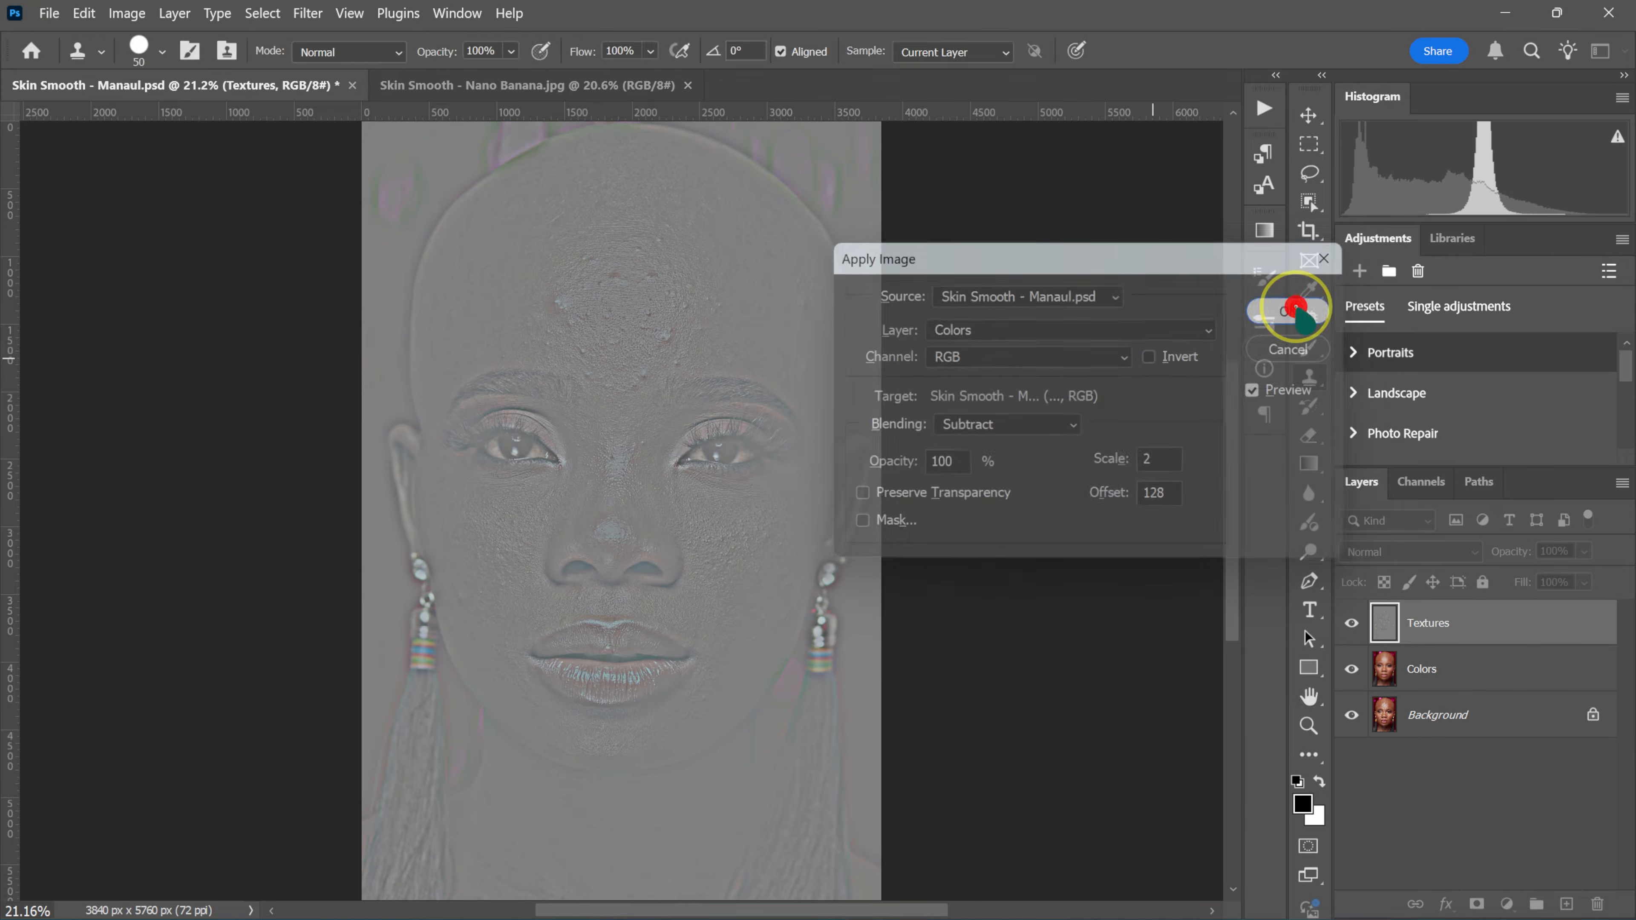
Set the Textures layer's blend mode to Linear Light and group it with the Colors layer
left_click(1307, 446)
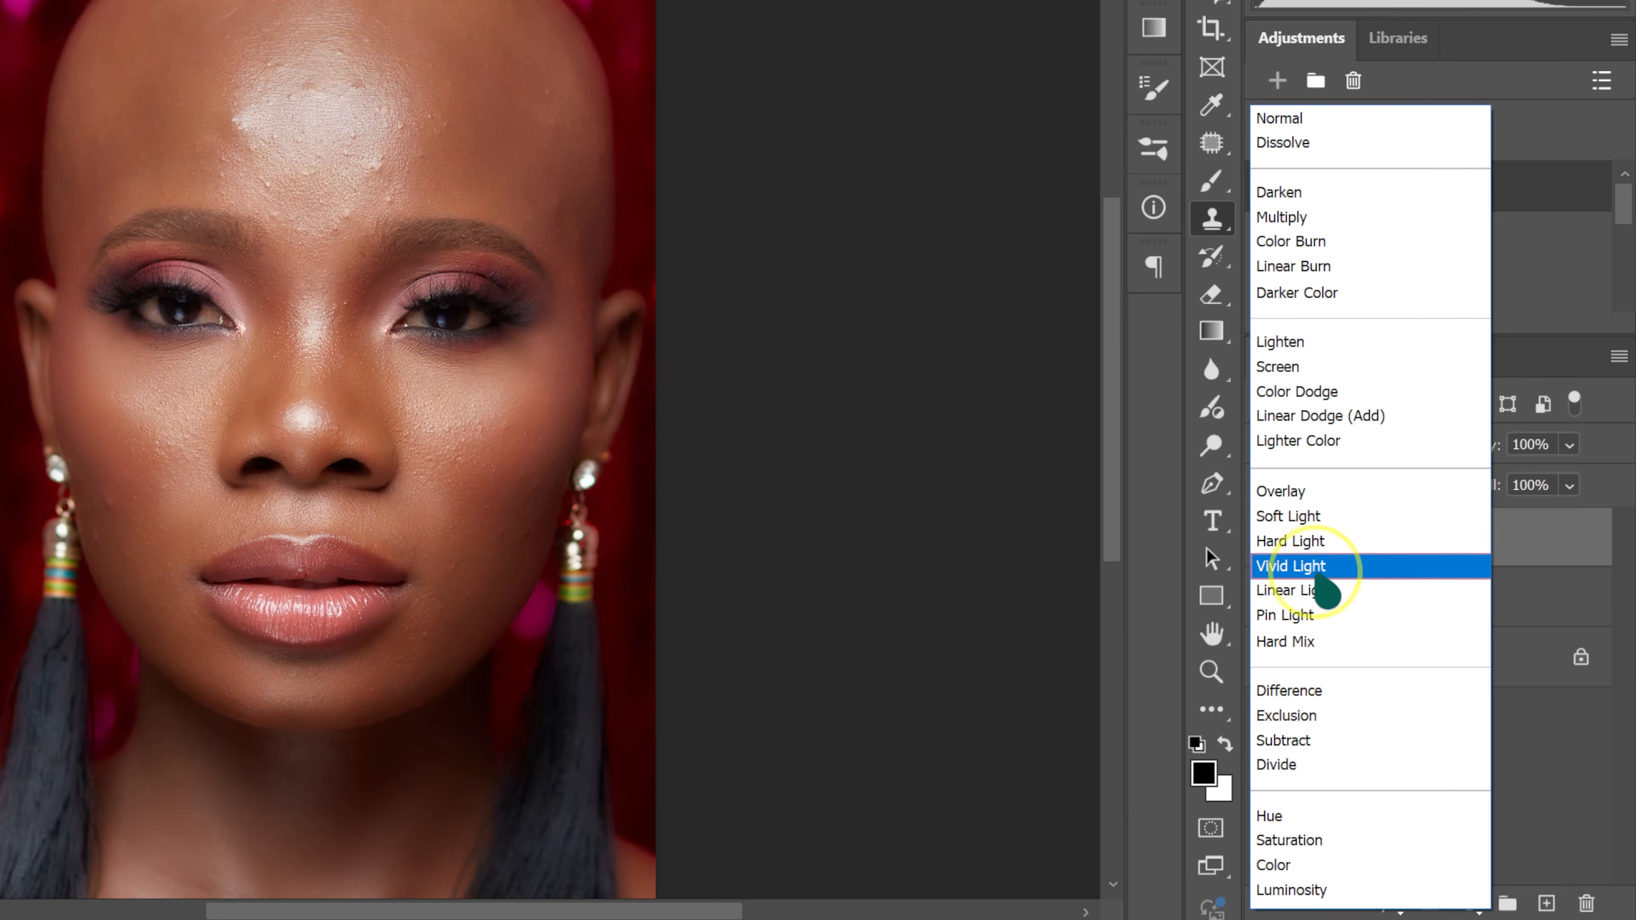
left_click(1320, 591)
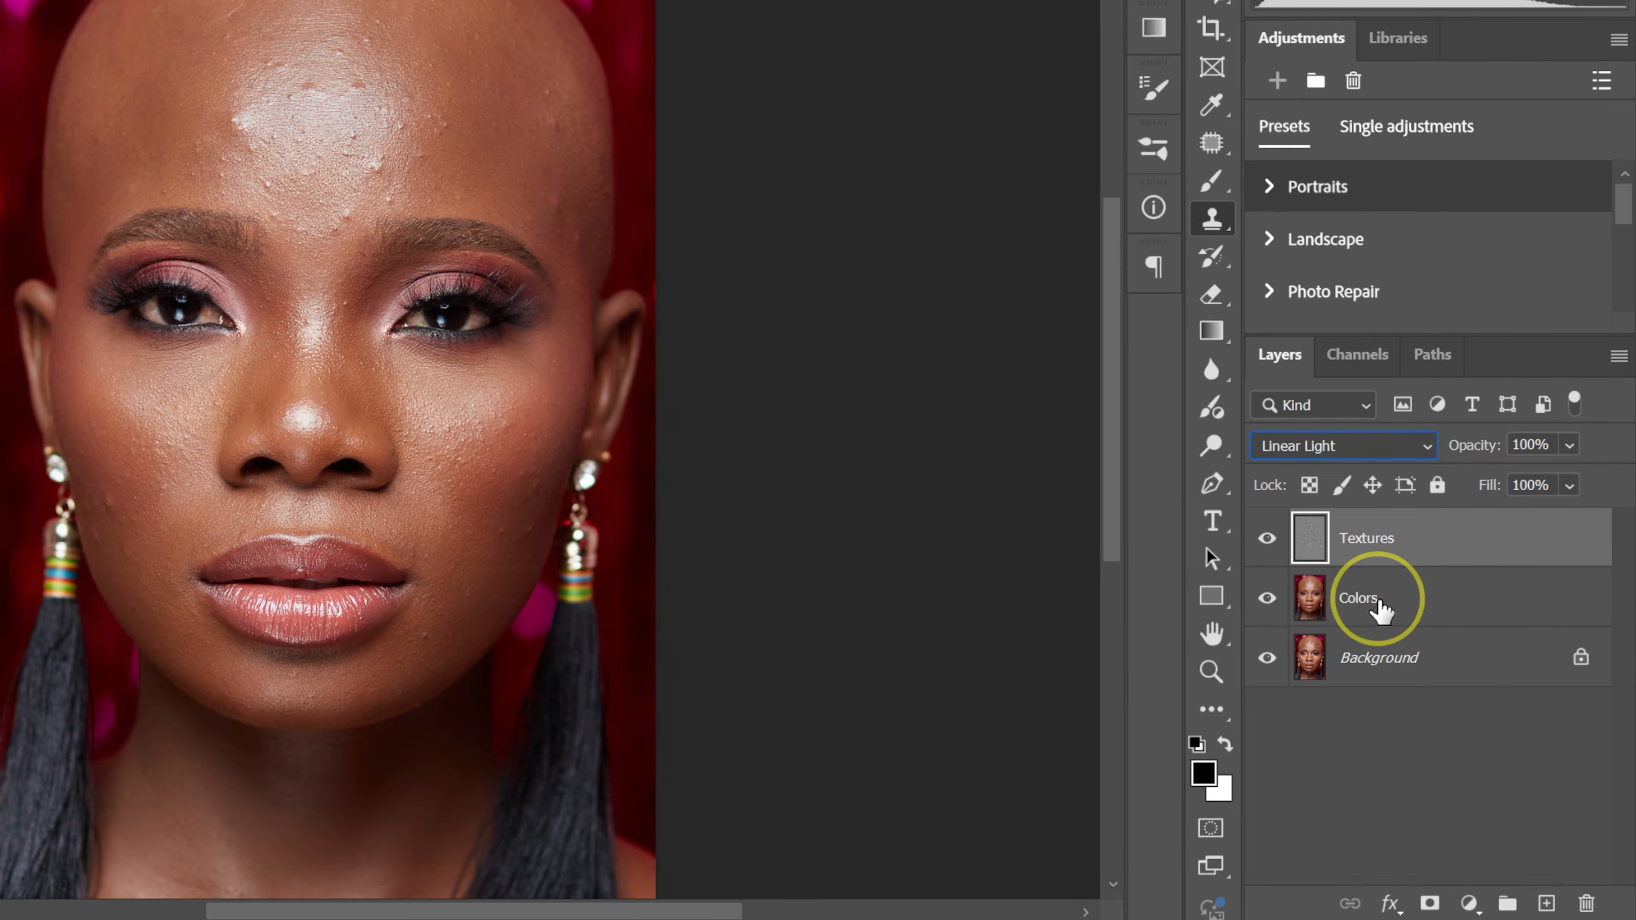
left_click(1379, 605)
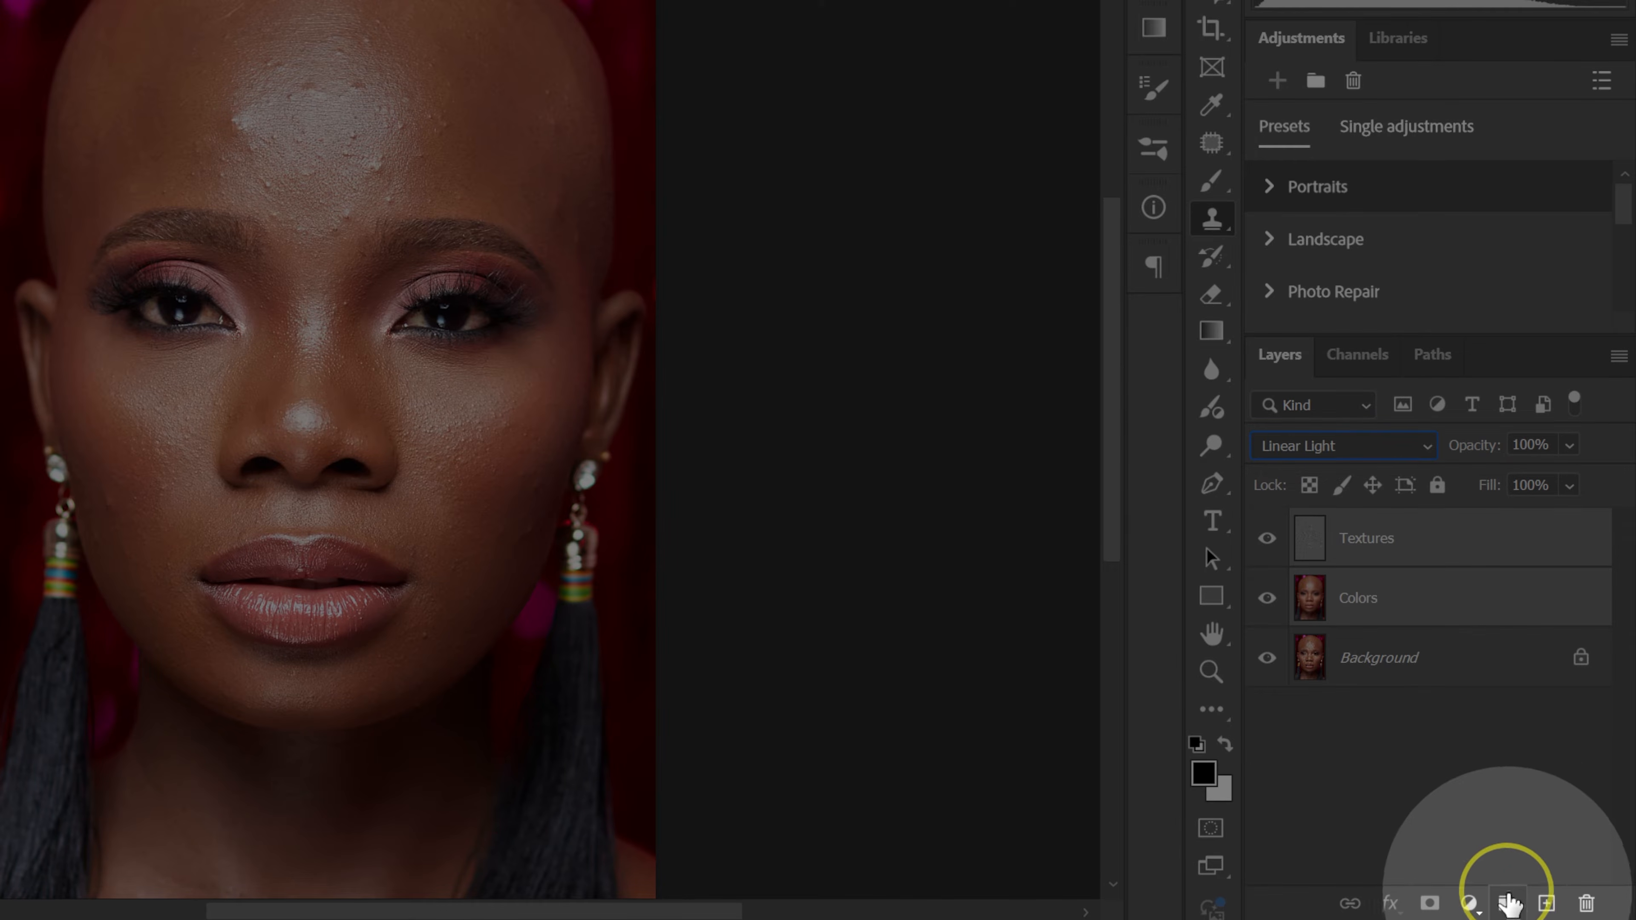
left_click(1509, 904)
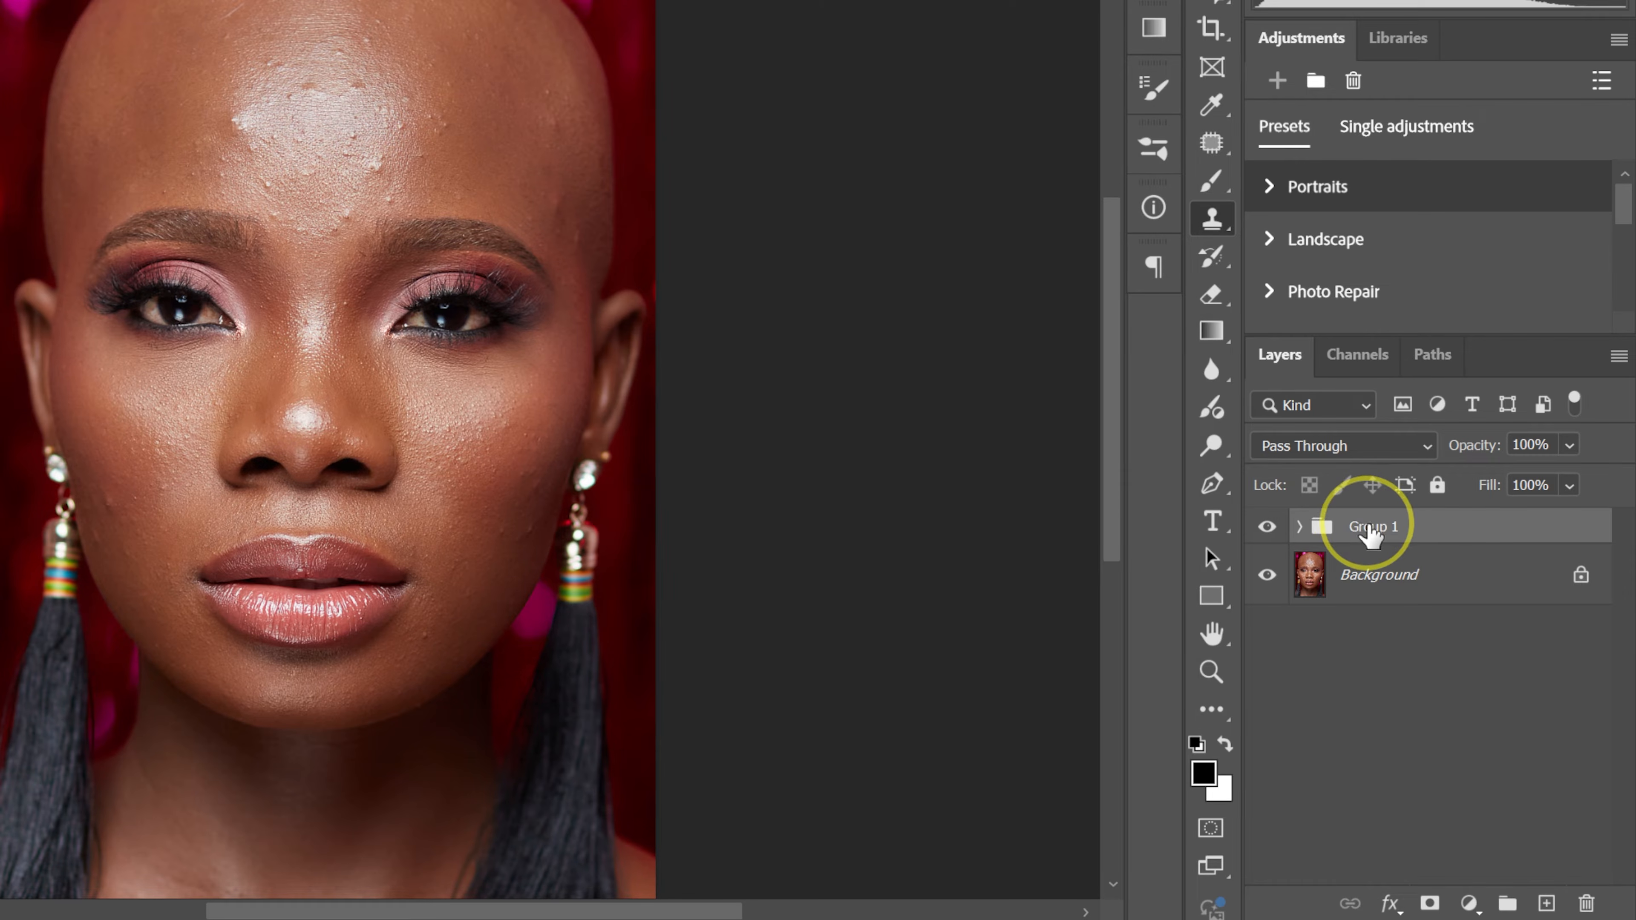
Rename the layer group to Frequency Separation and expand it to show its layers
double_click(1370, 531)
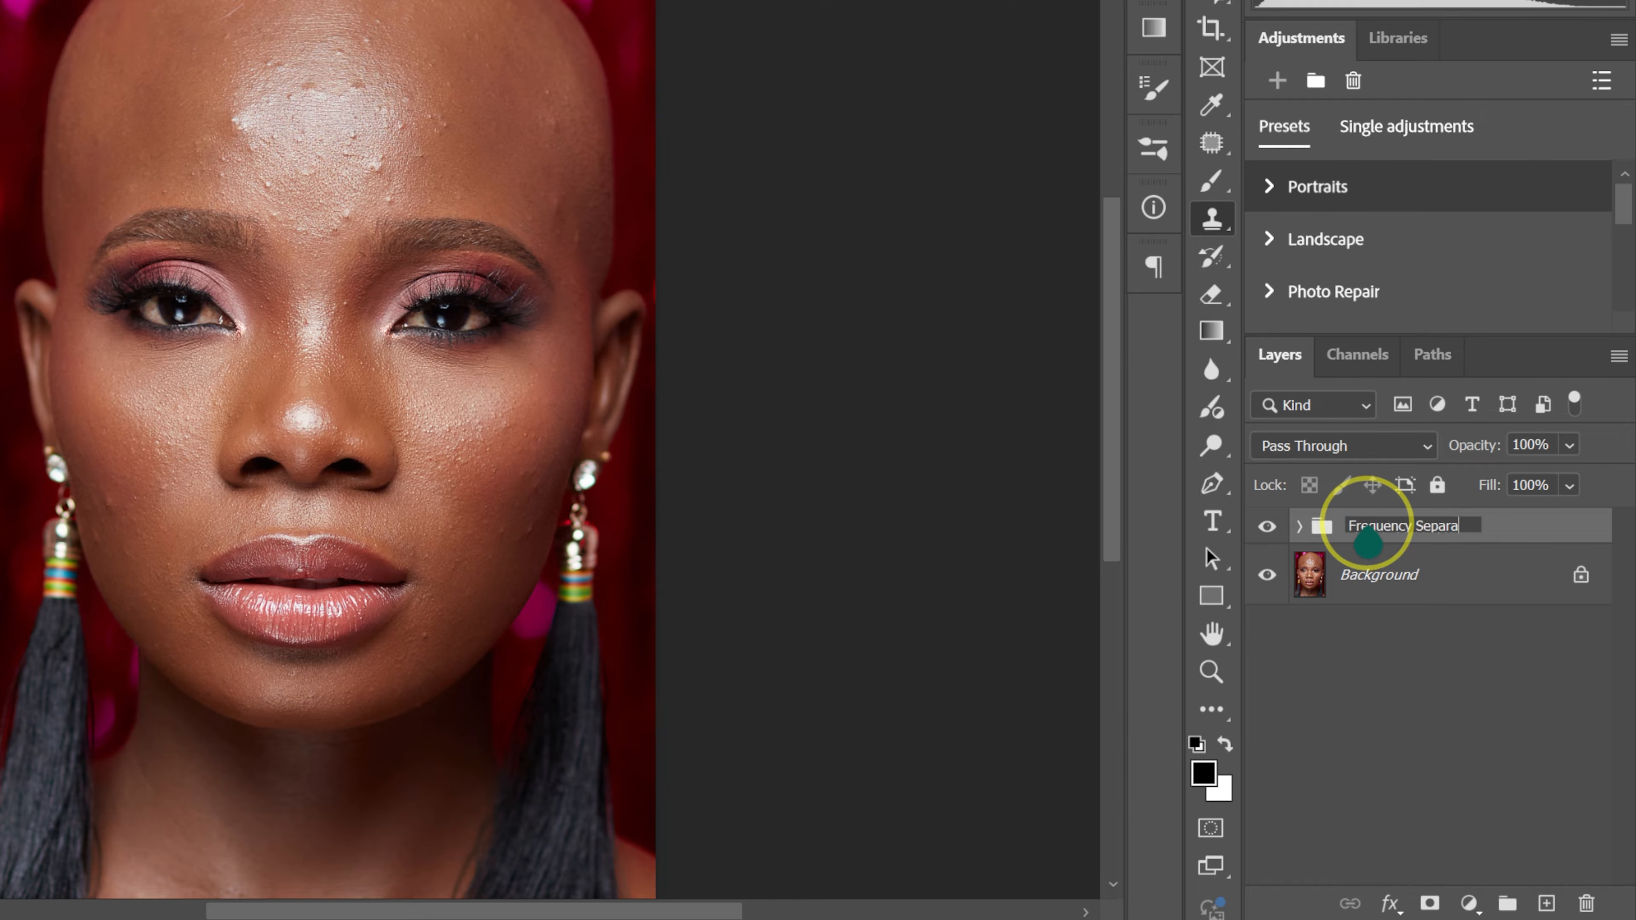
key("Return")
left_click(1301, 529)
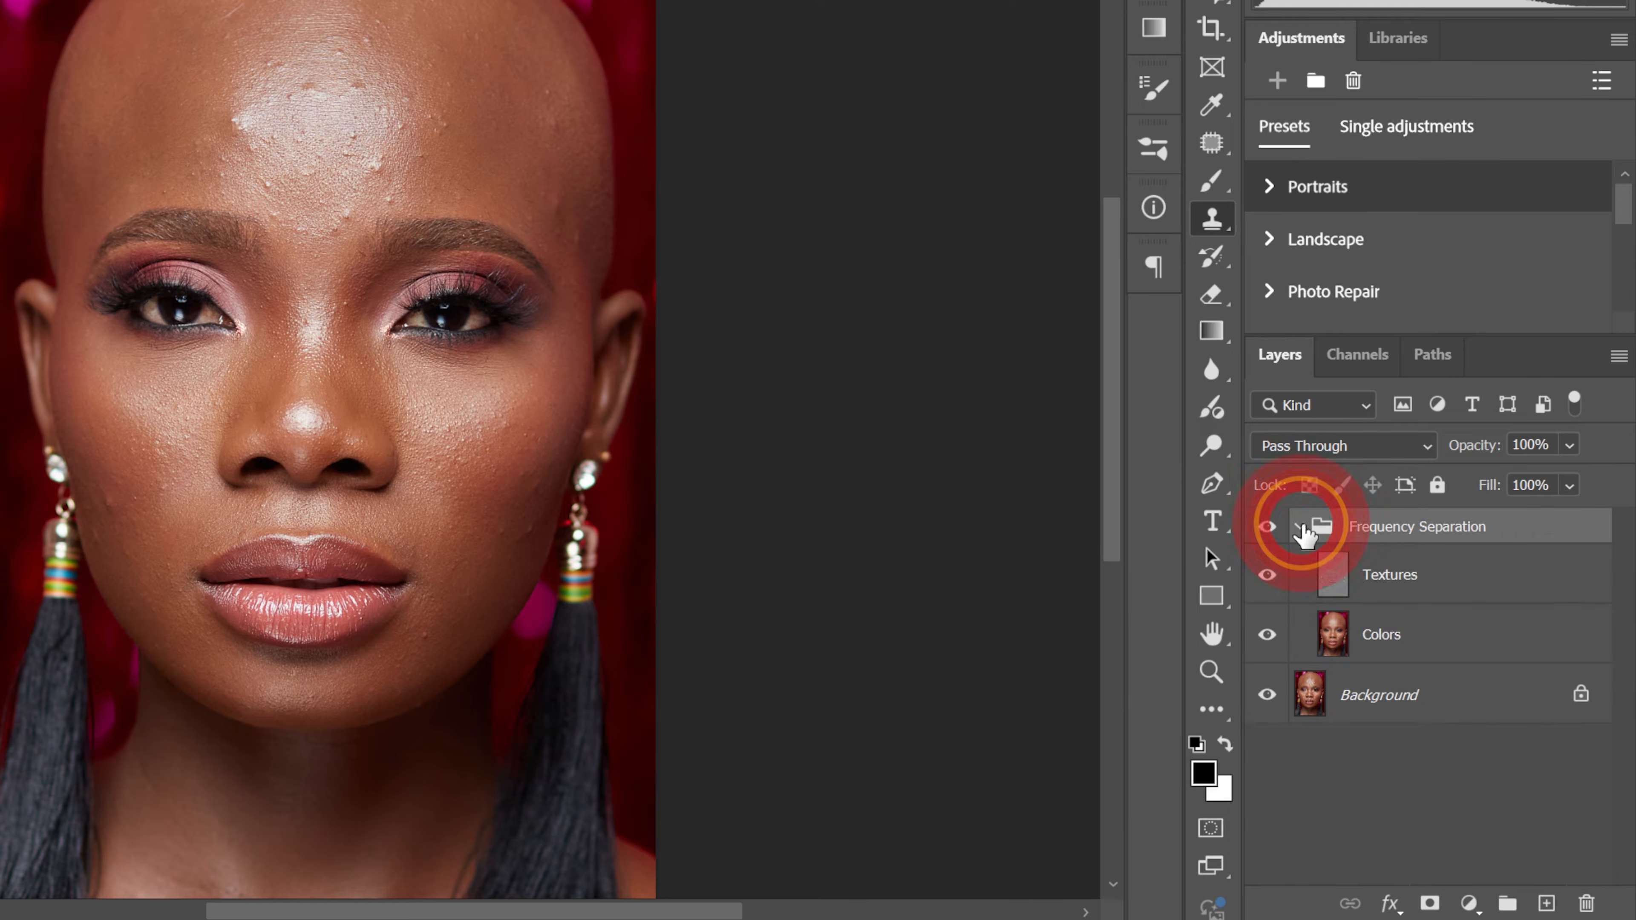
On the Colors layer, outline the shiny forehead area with the Lasso tool using a 20 px feather
left_click(1333, 635)
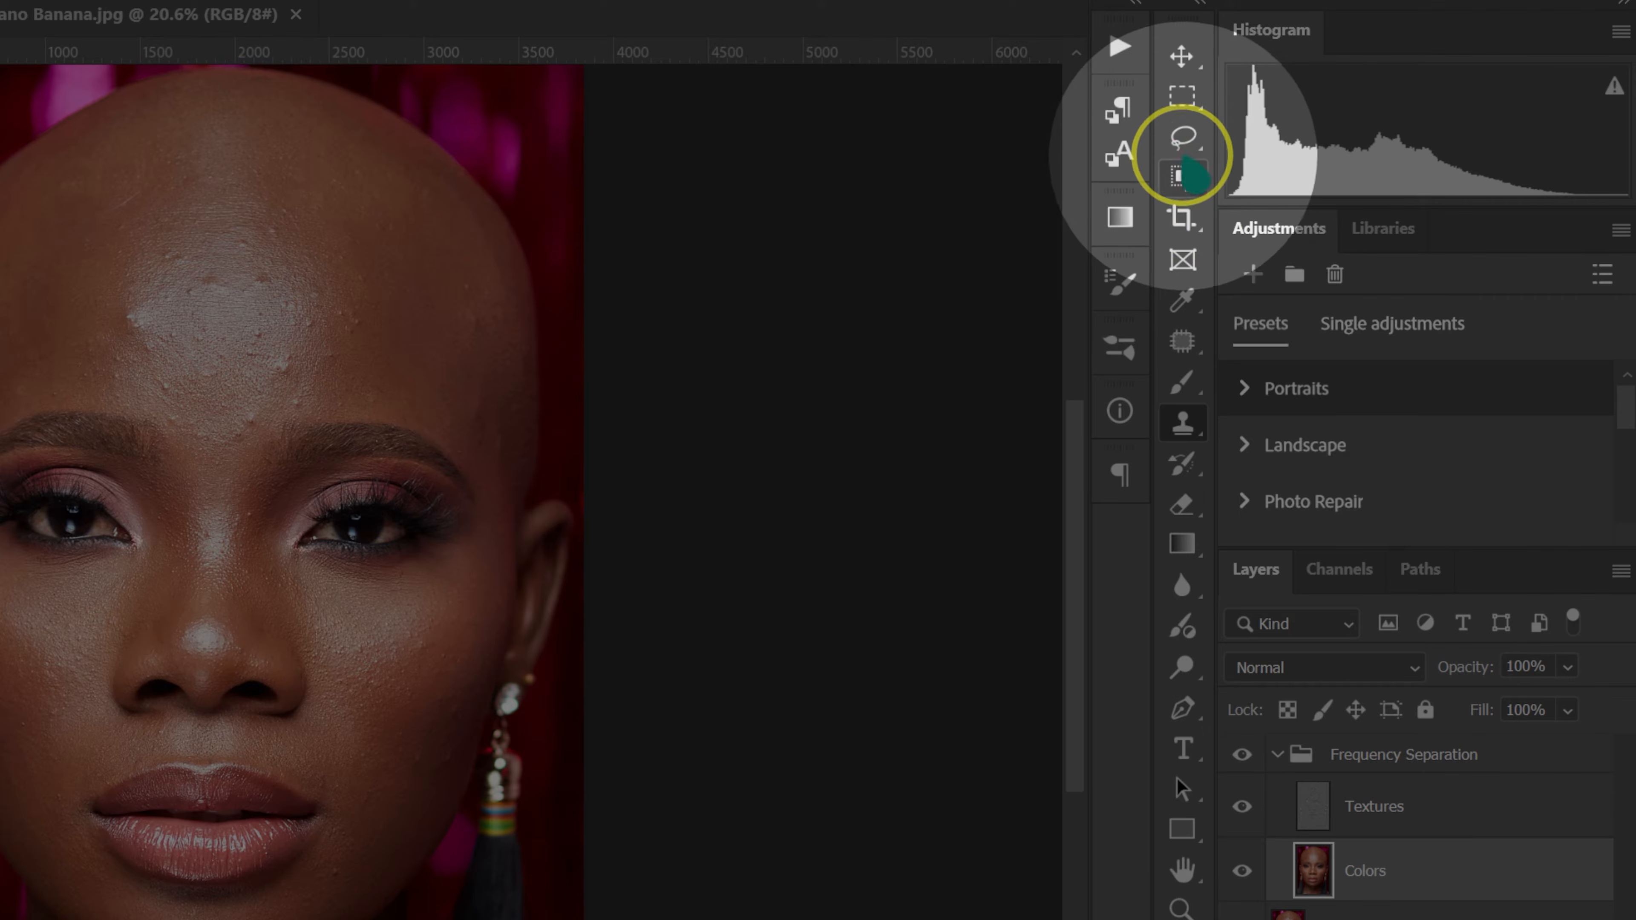
left_click(1182, 138)
left_click(1290, 168)
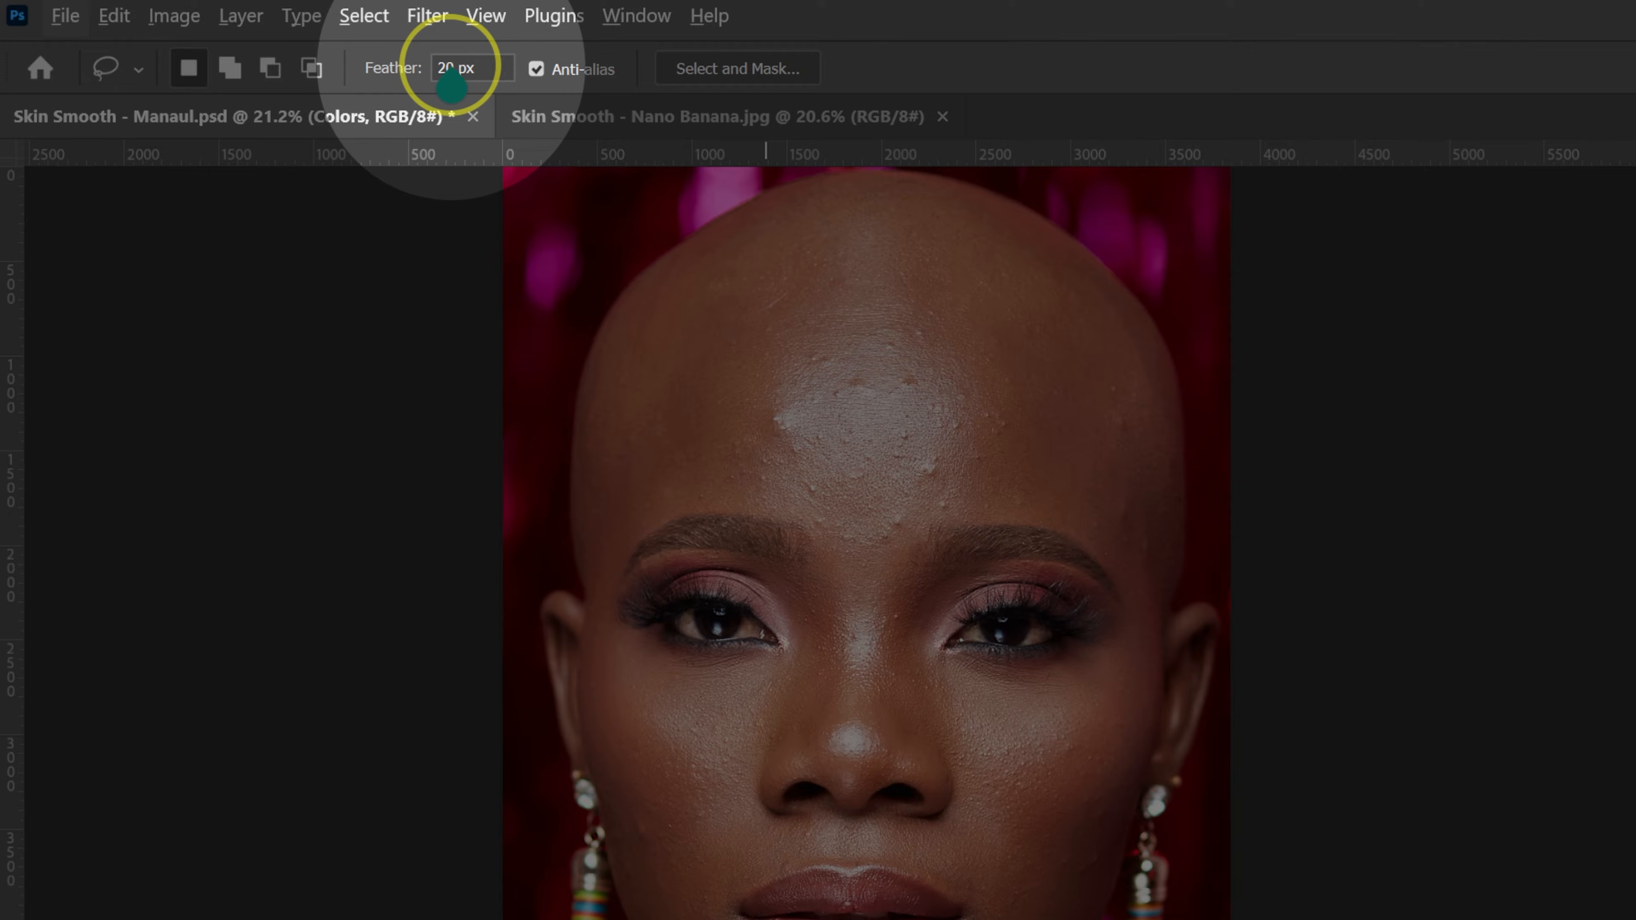
left_click(444, 68)
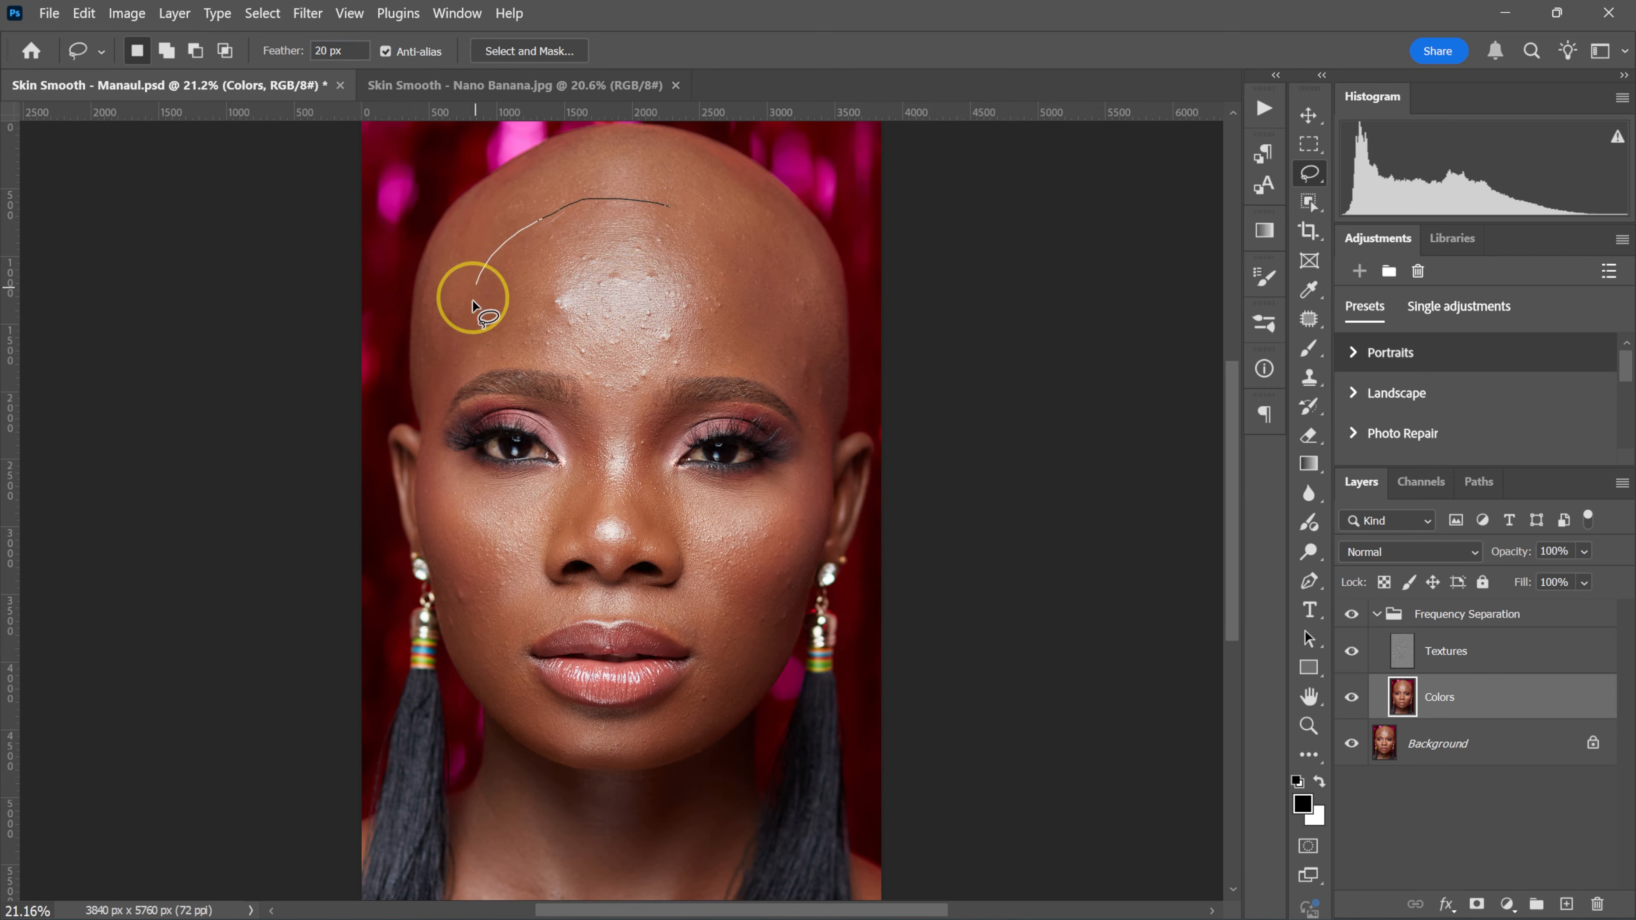
left_click_drag(793, 322, 670, 205)
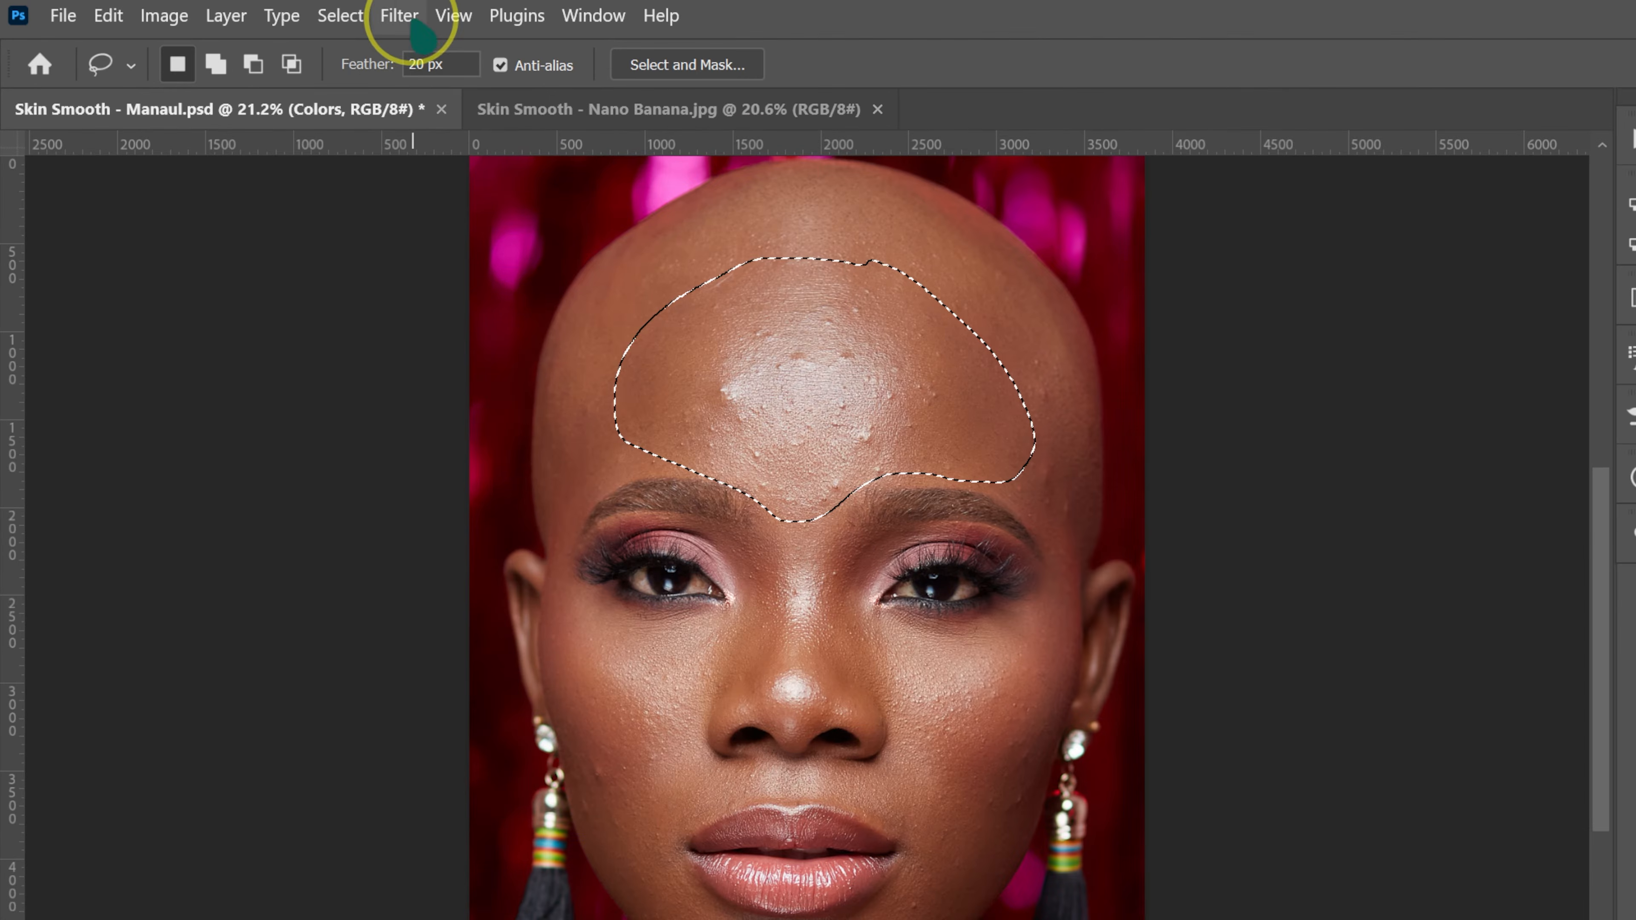
Apply a Gaussian Blur with a 70-pixel radius to the selected forehead area
left_click(308, 13)
mouse_move(369, 273)
left_click(825, 467)
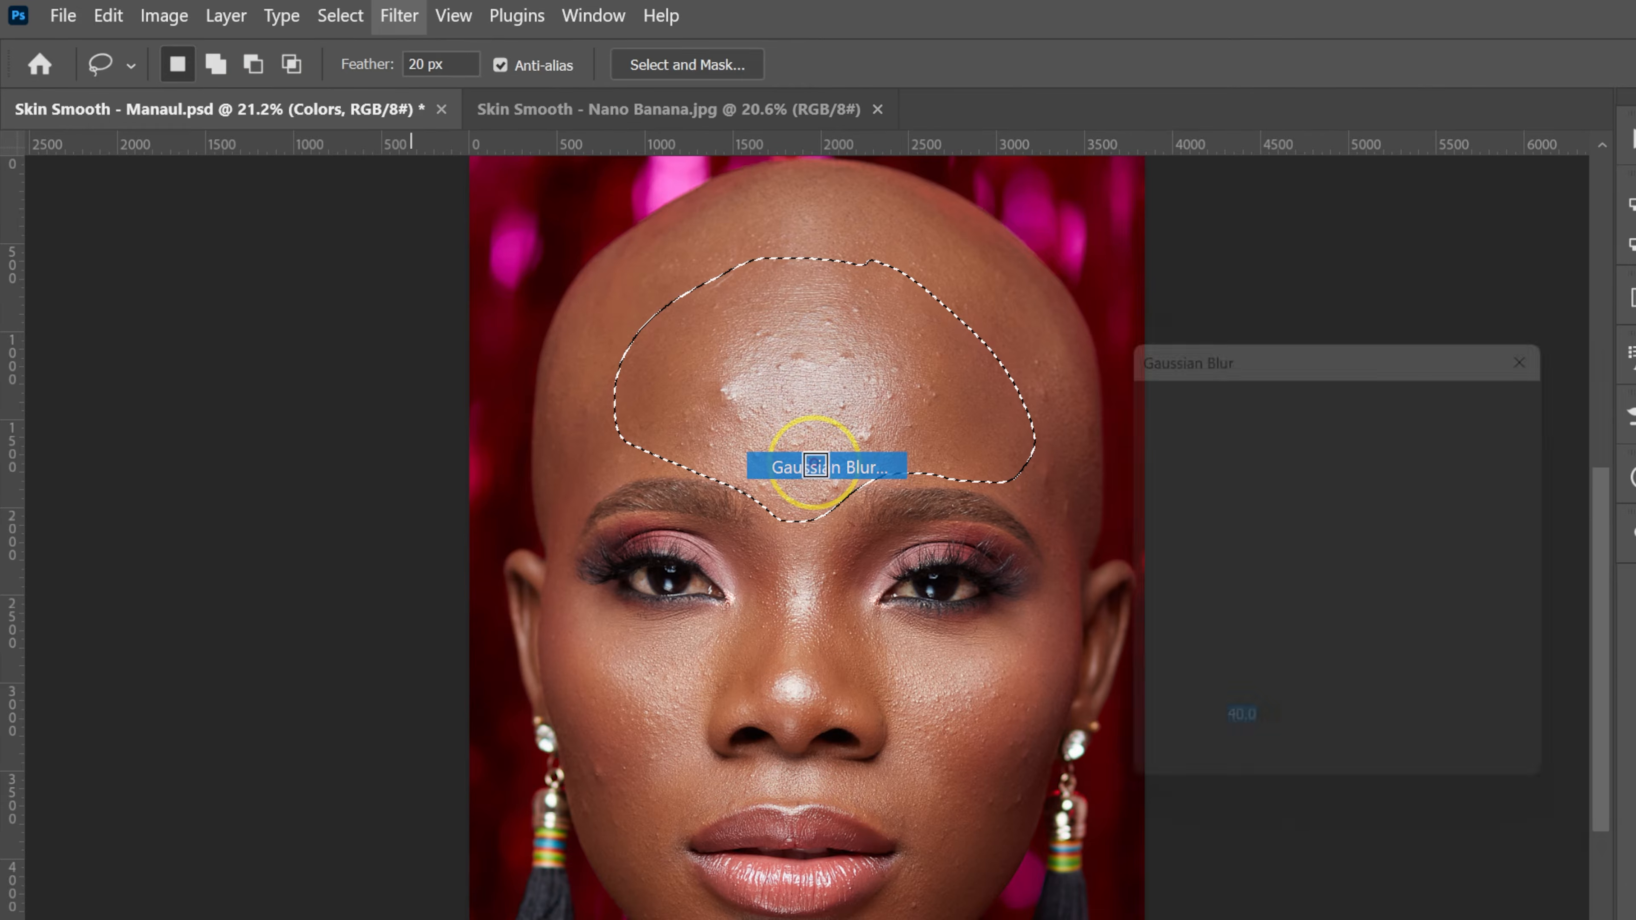
left_click_drag(1284, 790, 1227, 789)
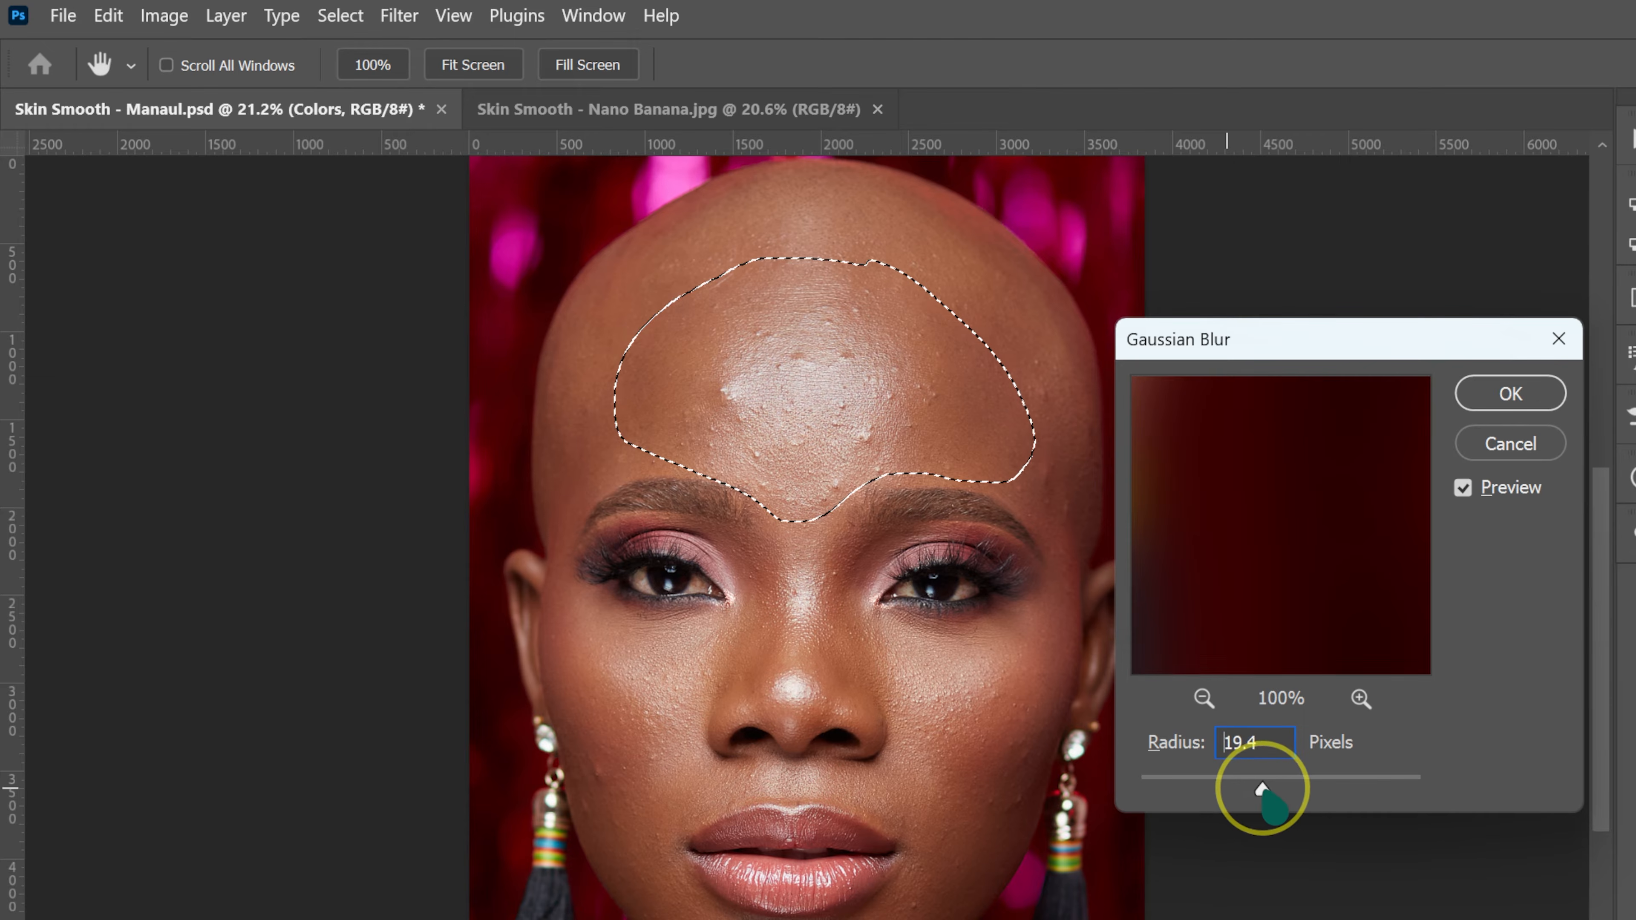
left_click_drag(1268, 790, 1307, 787)
left_click(1250, 751)
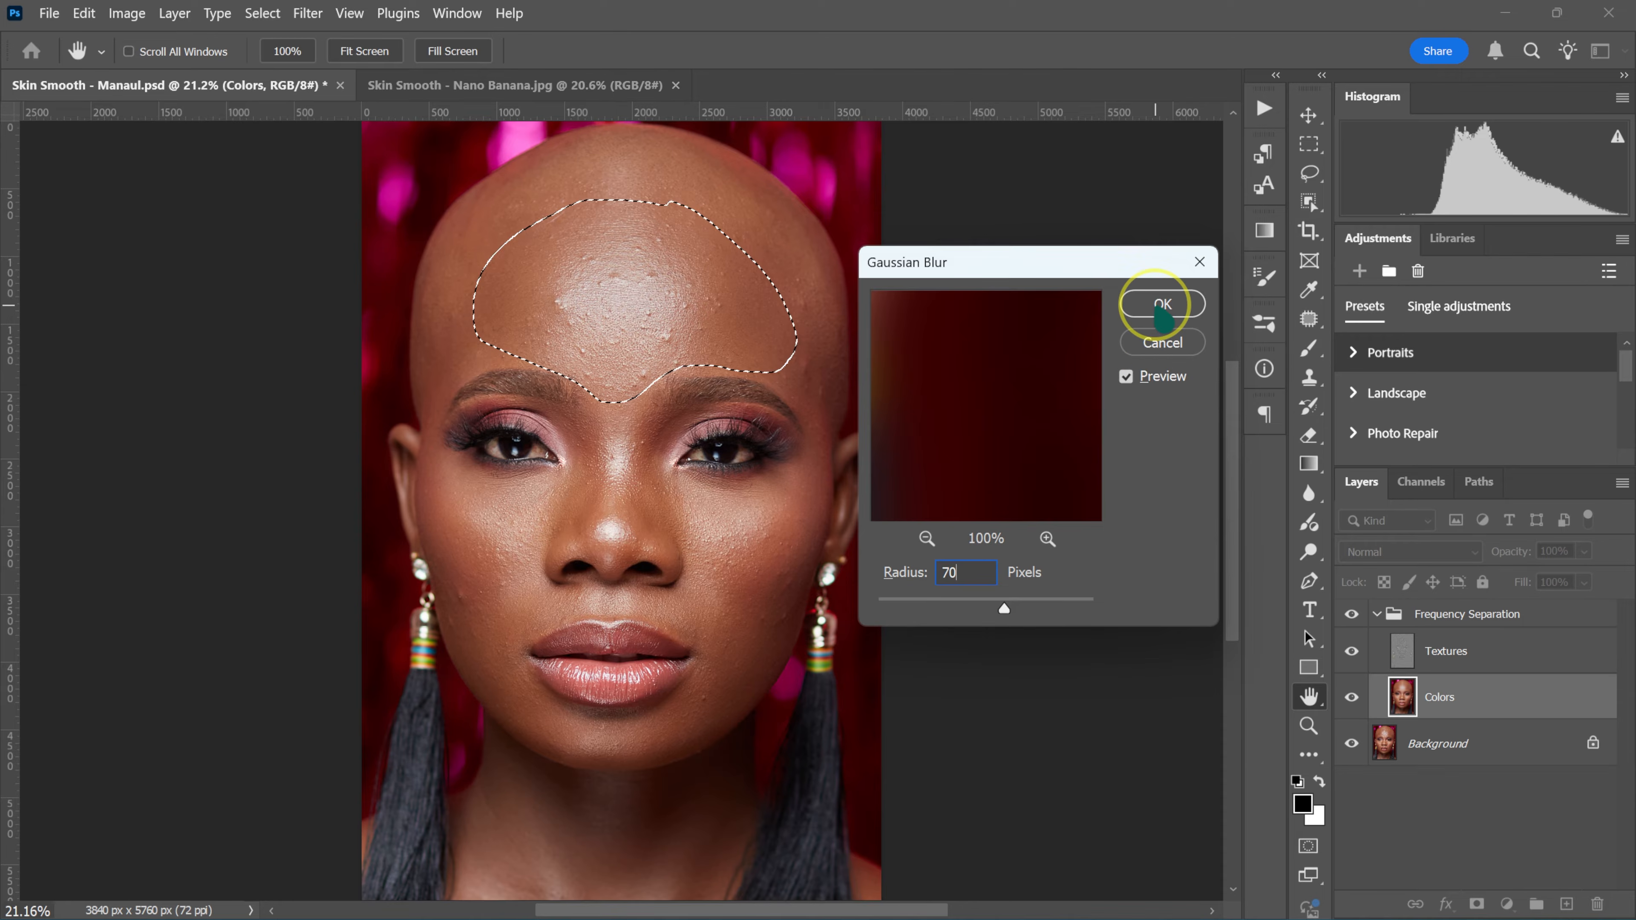
left_click(1510, 393)
Lasso the cheek on the photo's left side, apply a 70-pixel Gaussian Blur and clear the selection
left_click(1073, 454)
mouse_move(559, 477)
left_mouse_down()
mouse_move(485, 482)
mouse_move(440, 576)
mouse_move(511, 610)
mouse_move(560, 480)
left_mouse_up()
left_click(308, 13)
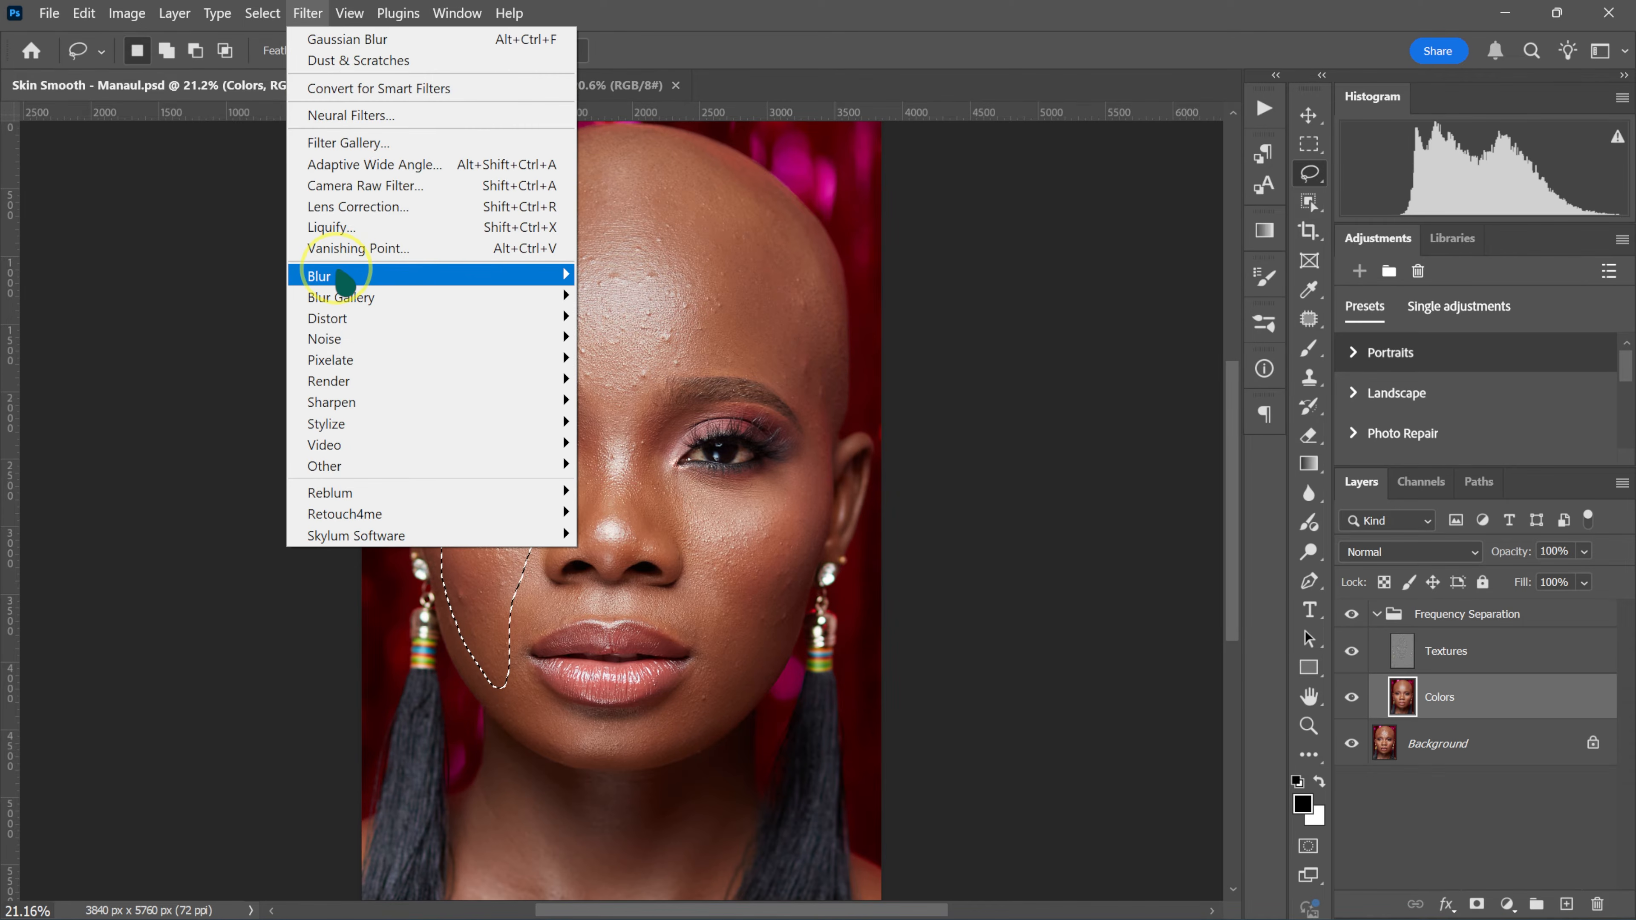
left_click(567, 276)
left_click(634, 361)
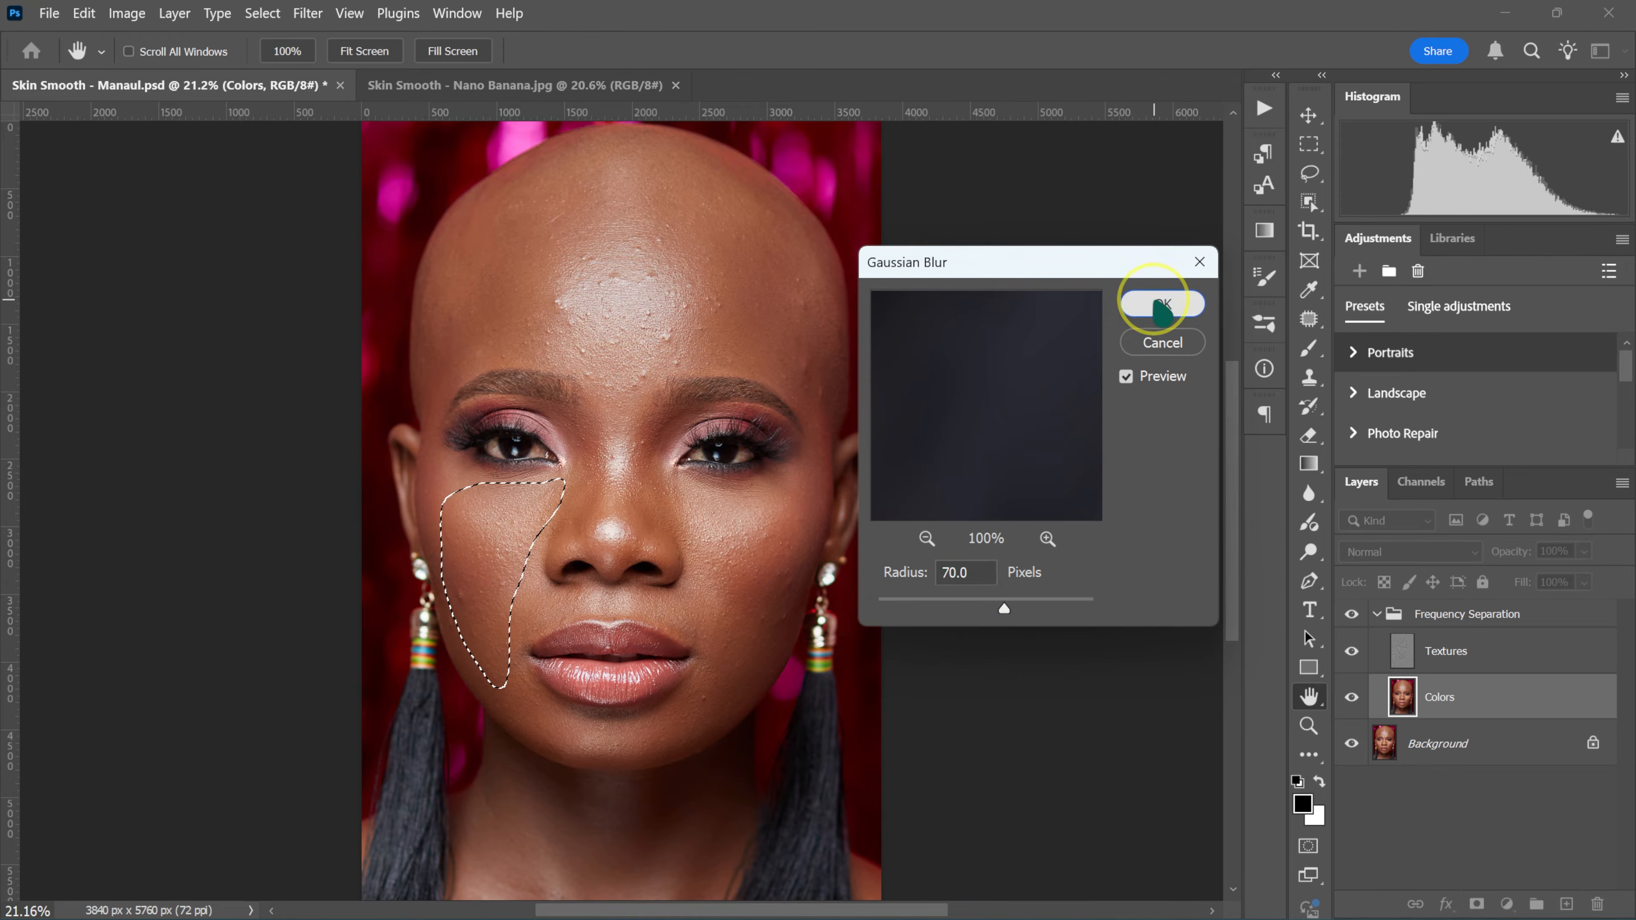
left_click(1160, 306)
key("ctrl+d")
Lasso the cheek on the photo's right side and the lower jaw on the left, repeating the last Gaussian Blur on each
left_click_drag(767, 485, 807, 459)
left_click(308, 13)
left_click(380, 41)
mouse_move(449, 571)
left_mouse_down()
mouse_move(478, 688)
mouse_move(451, 569)
left_mouse_up()
left_click(307, 13)
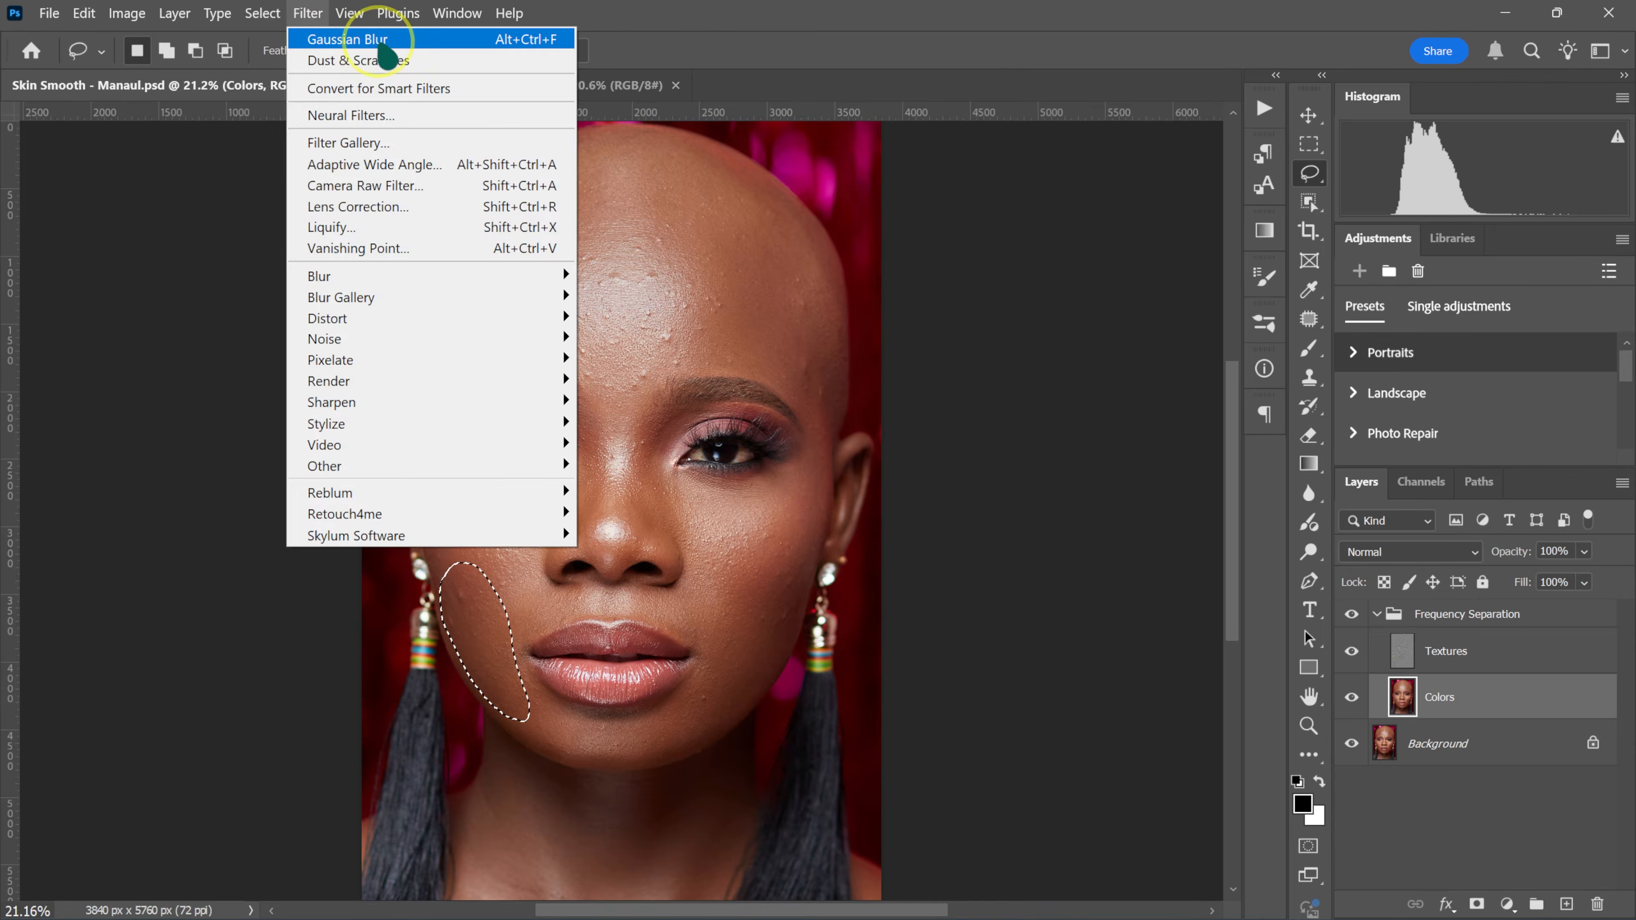
left_click(385, 43)
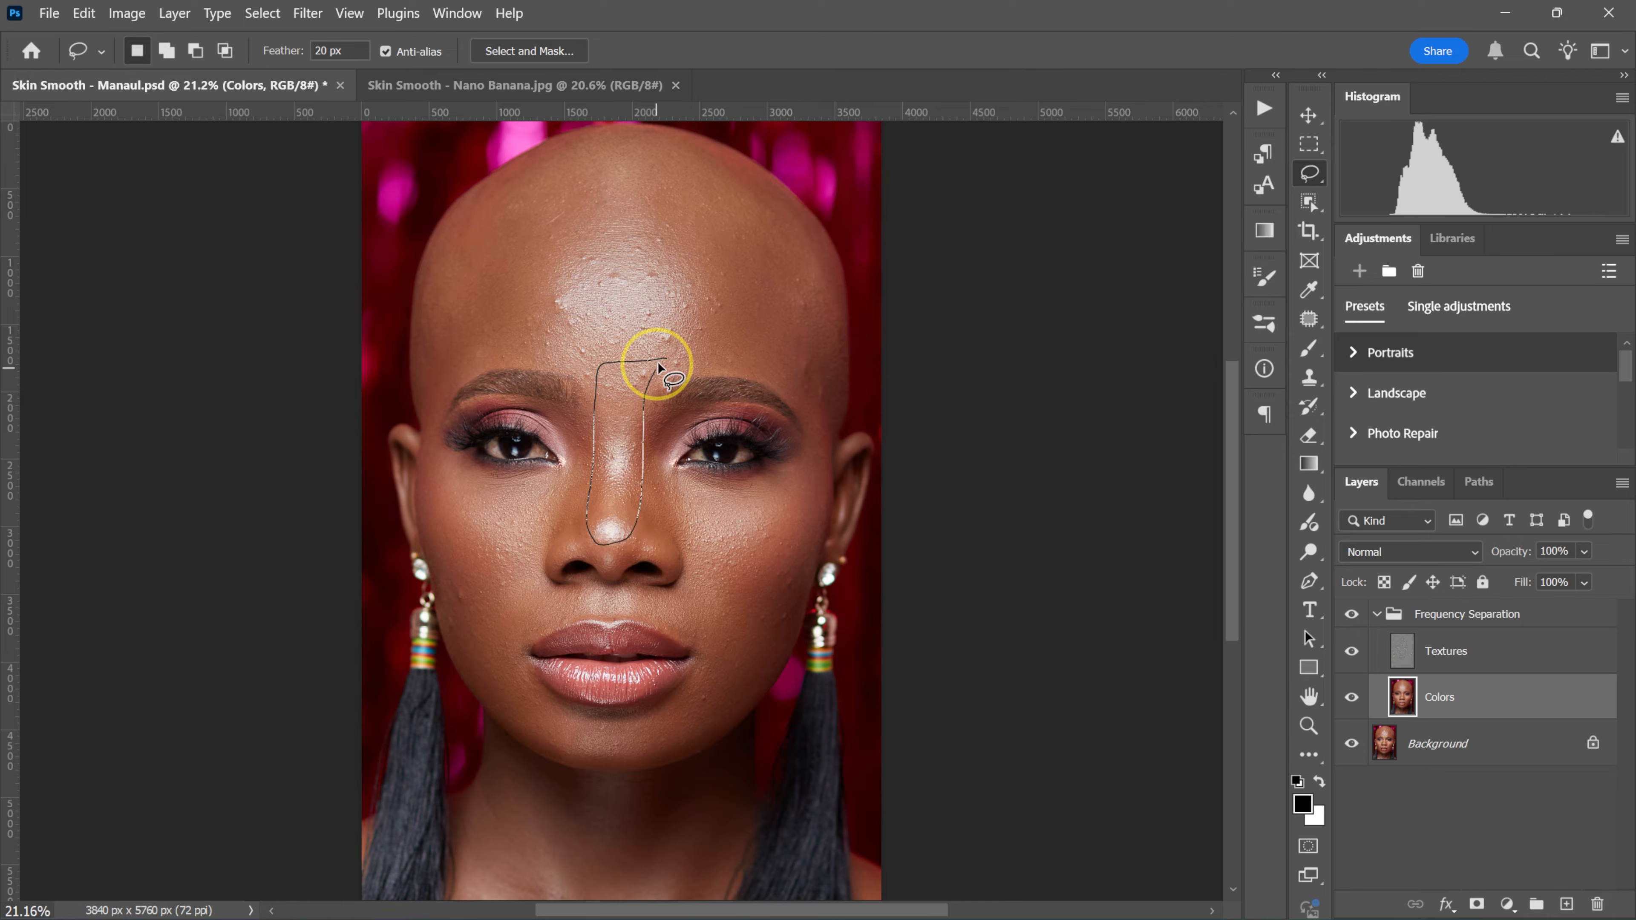
Lasso the bridge and tip of the nose, apply a Gaussian Blur with a 45.6-pixel radius and deselect
left_click_drag(658, 366, 657, 362)
left_click(310, 12)
left_click(427, 264)
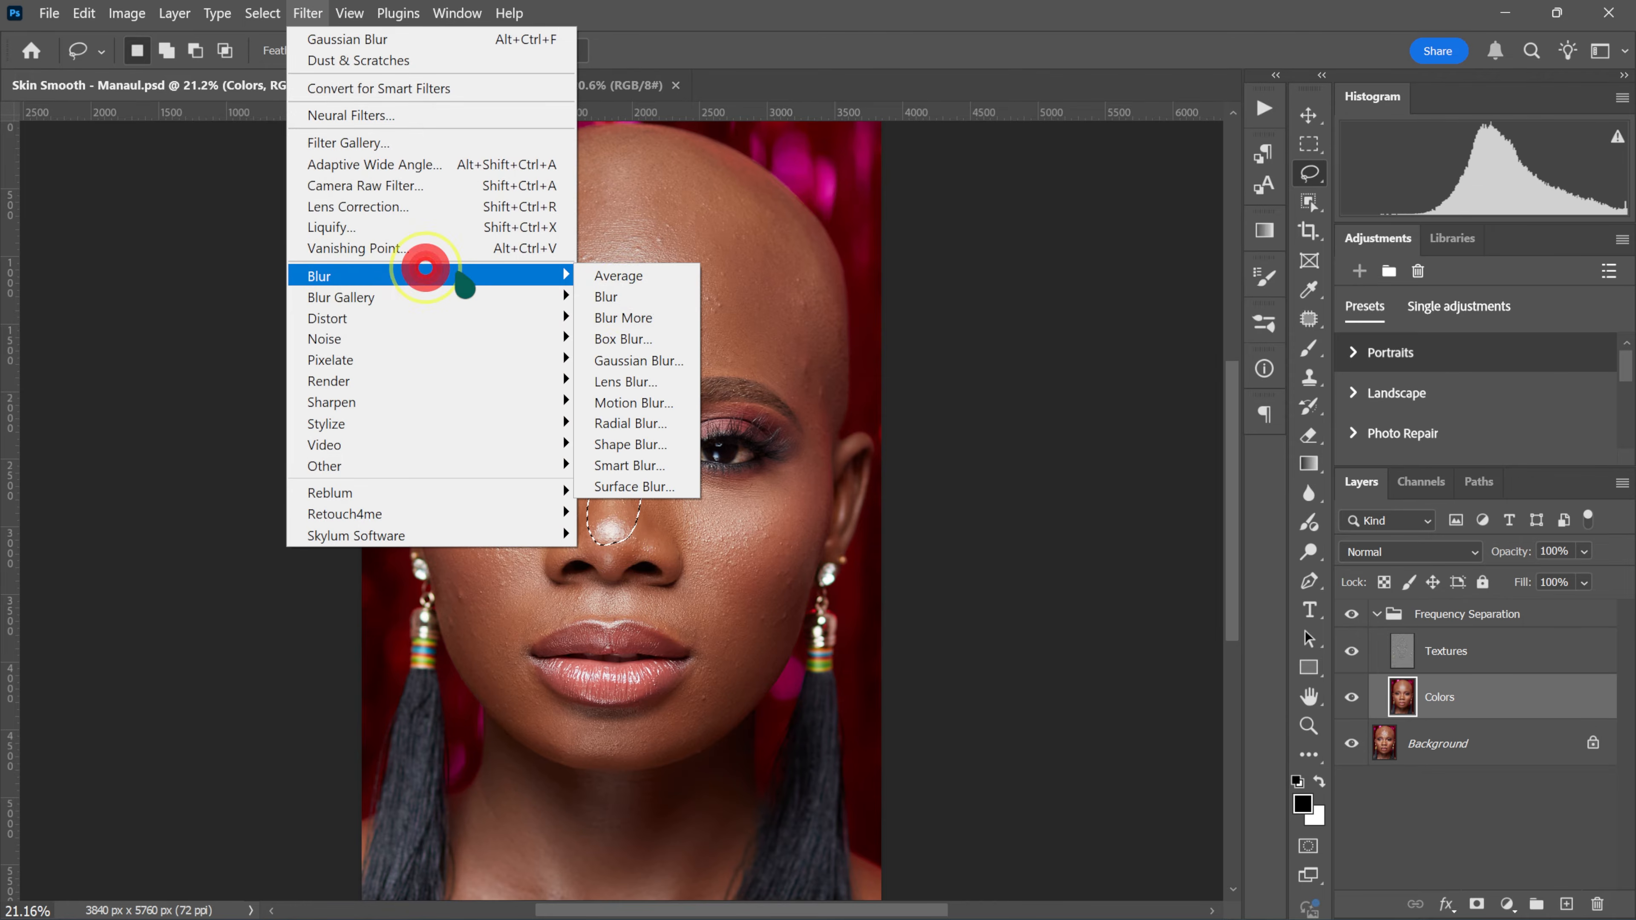
left_click(646, 363)
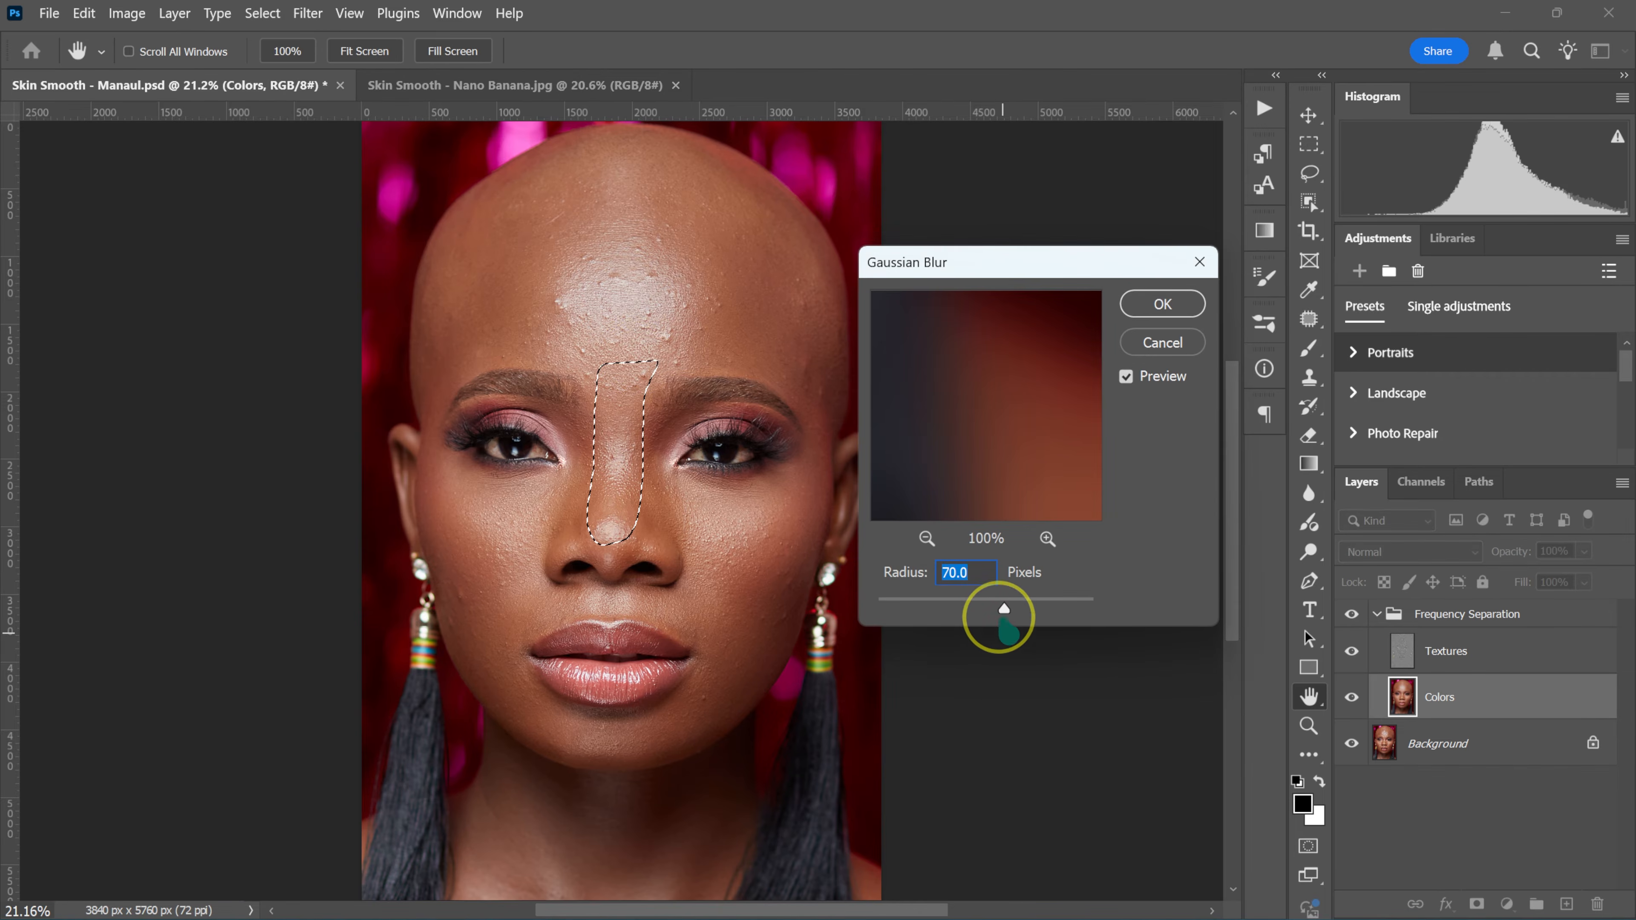
left_click_drag(1002, 619, 946, 649)
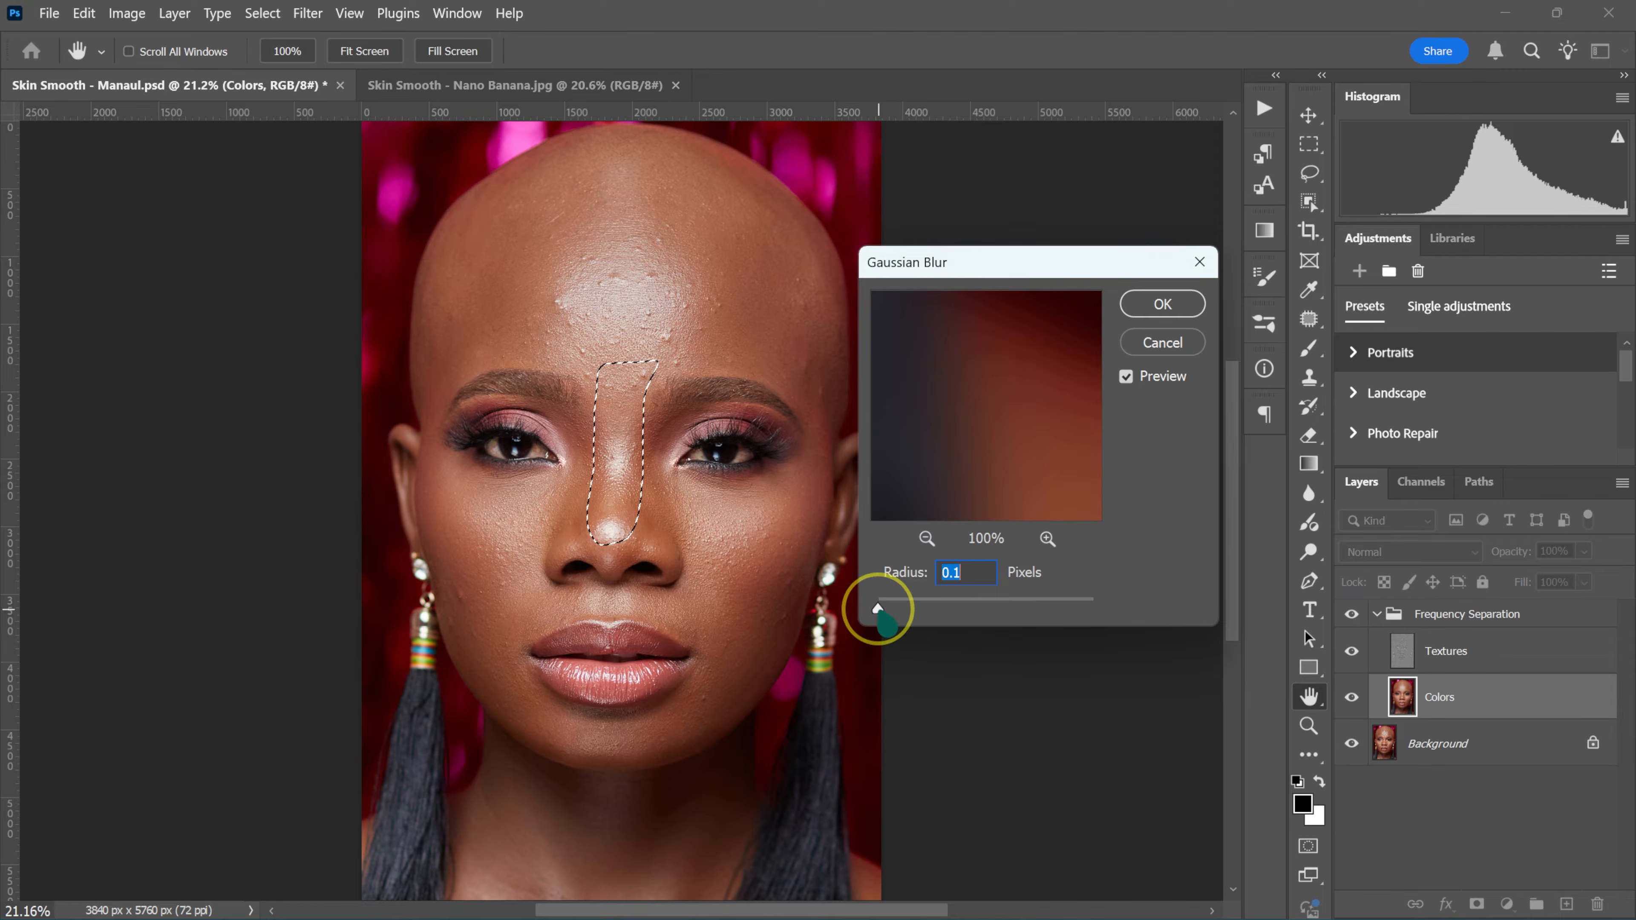
key("alt")
left_click_drag(879, 606, 992, 608)
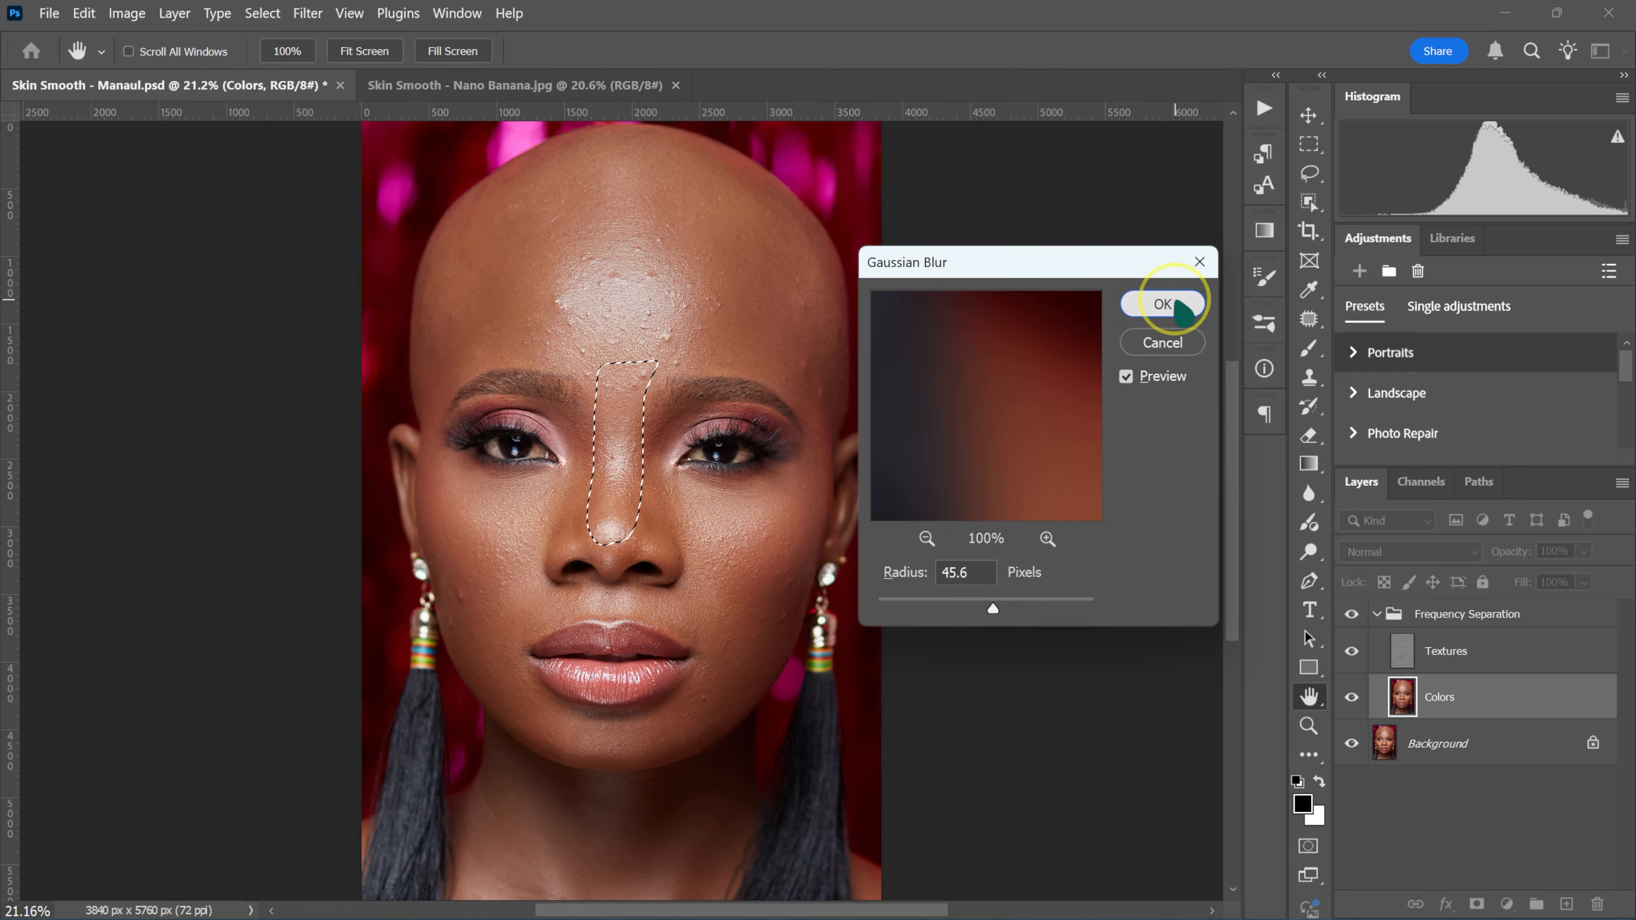
left_click(1165, 305)
key("ctrl+d")
Compare the portrait with the Frequency Separation group hidden and shown
left_click(1352, 618)
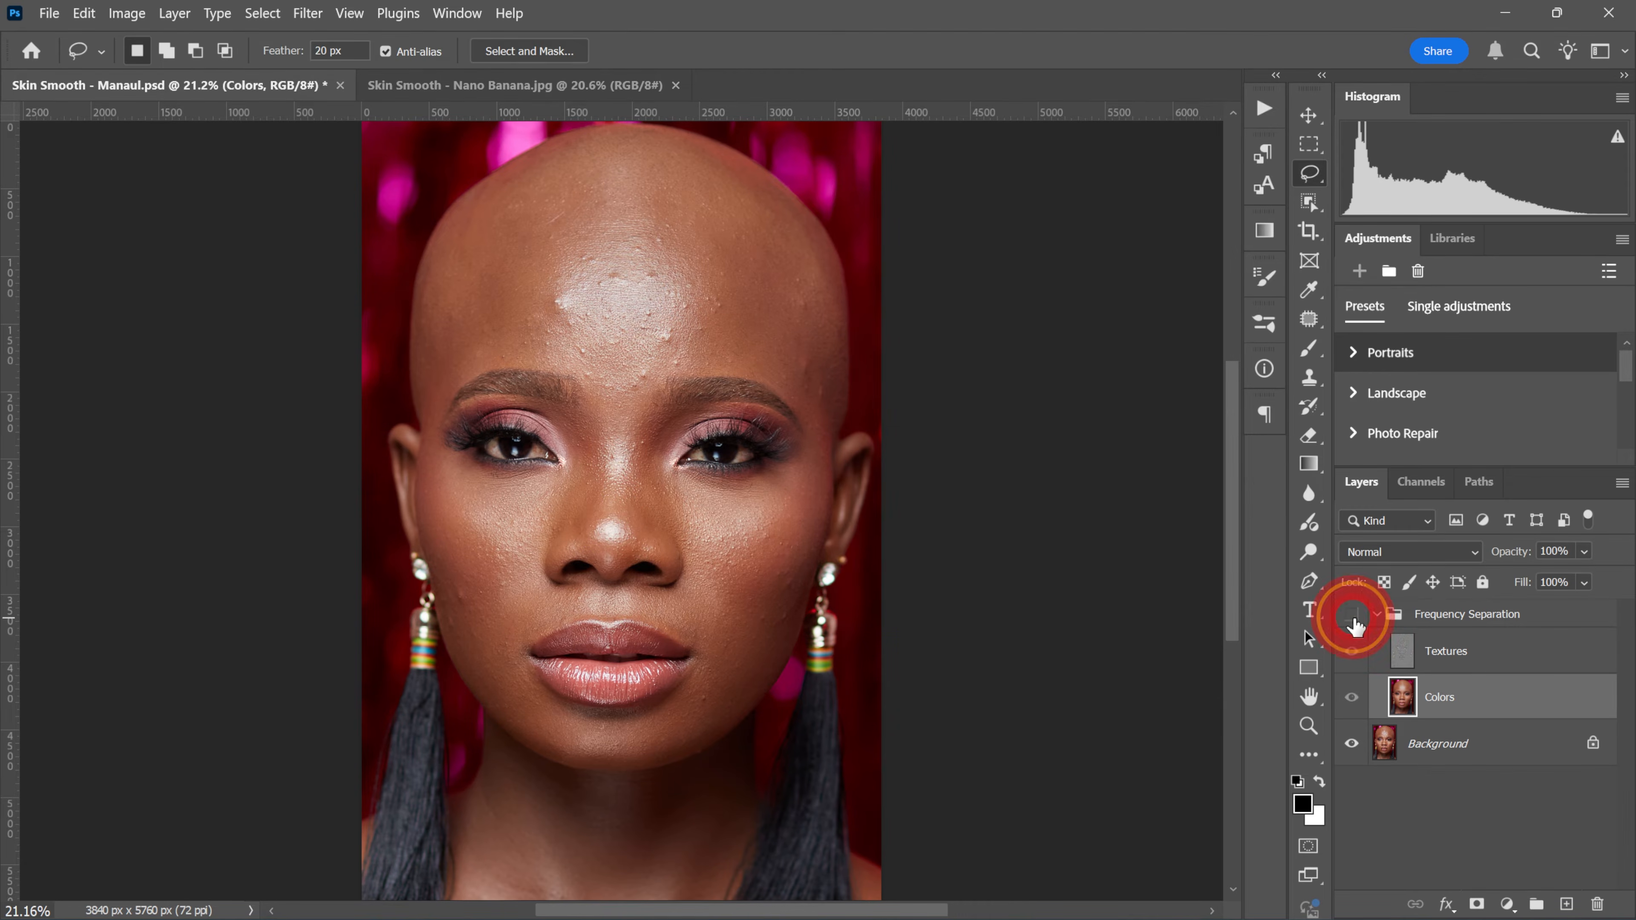
left_click(1352, 619)
key("ctrl+plus")
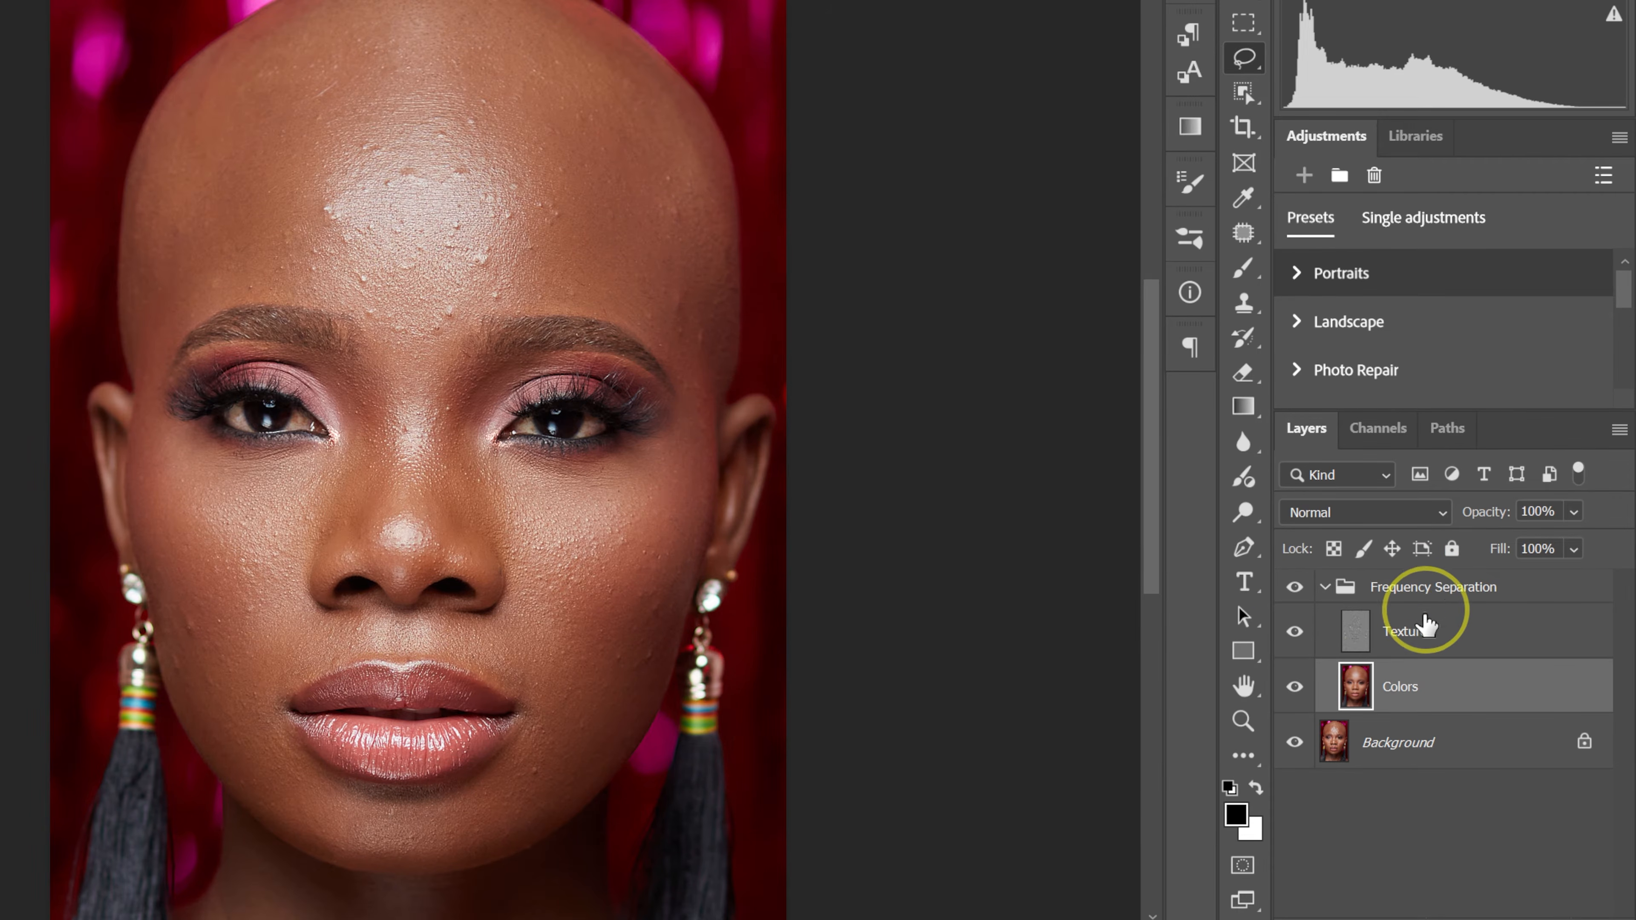
Select the Textures layer and choose the Clone Stamp tool
left_click(1414, 630)
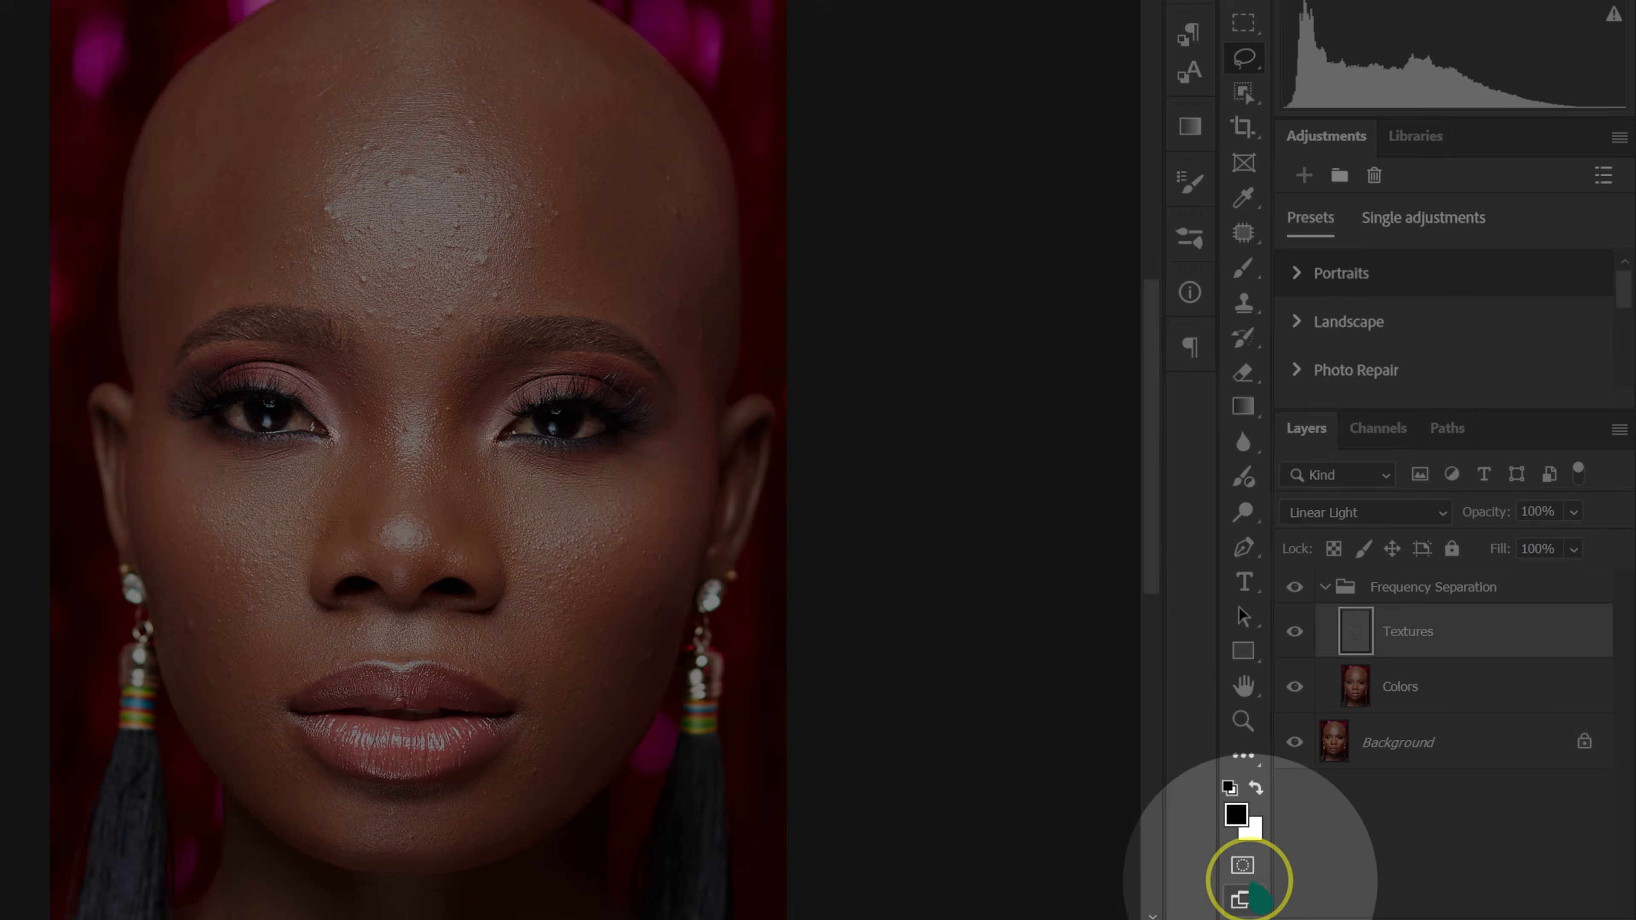
left_click(1245, 303)
right_click(1245, 305)
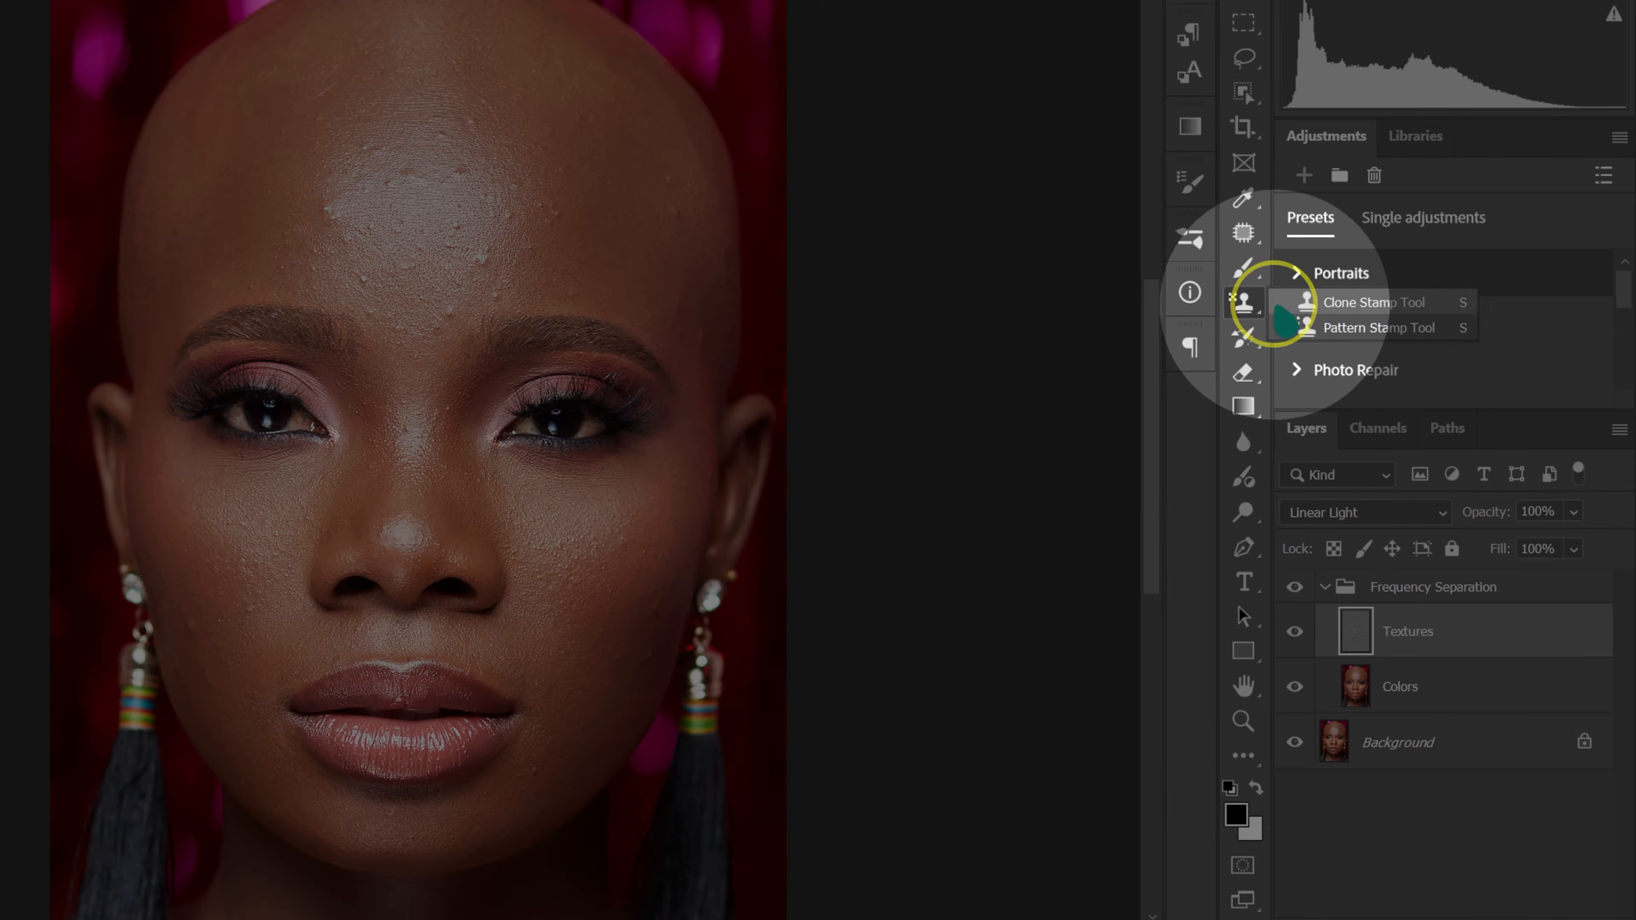
left_click(1289, 302)
Sample clean skin texture on the forehead and clone it over the bumps and blemishes there
key("ctrl+plus")
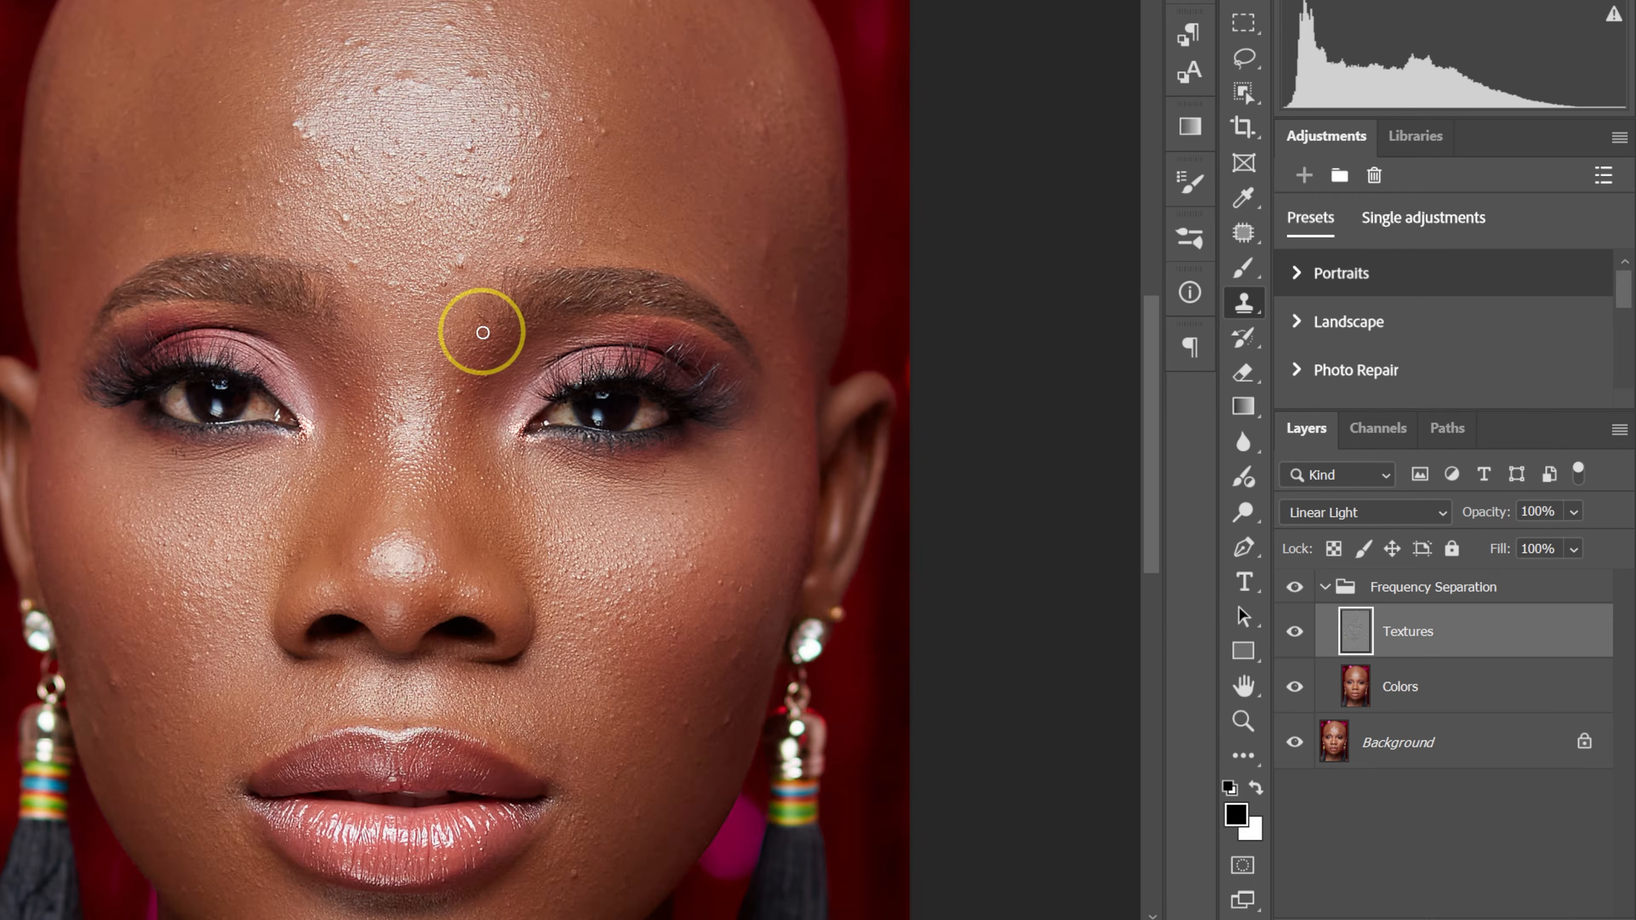
scroll(482, 332, "up", 2)
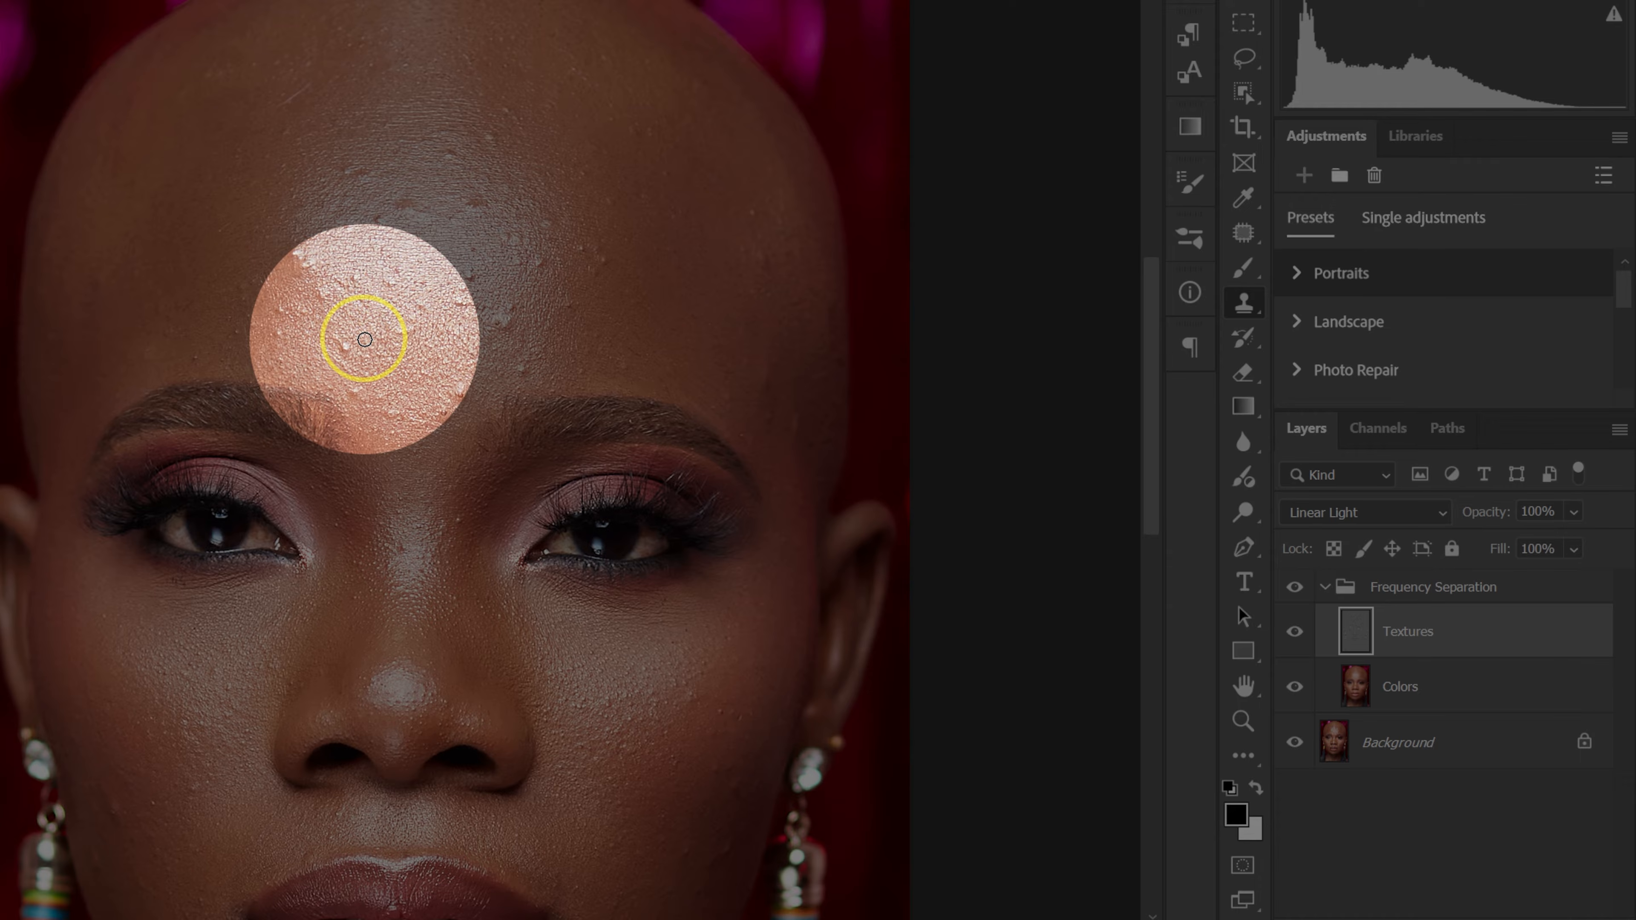
key("alt")
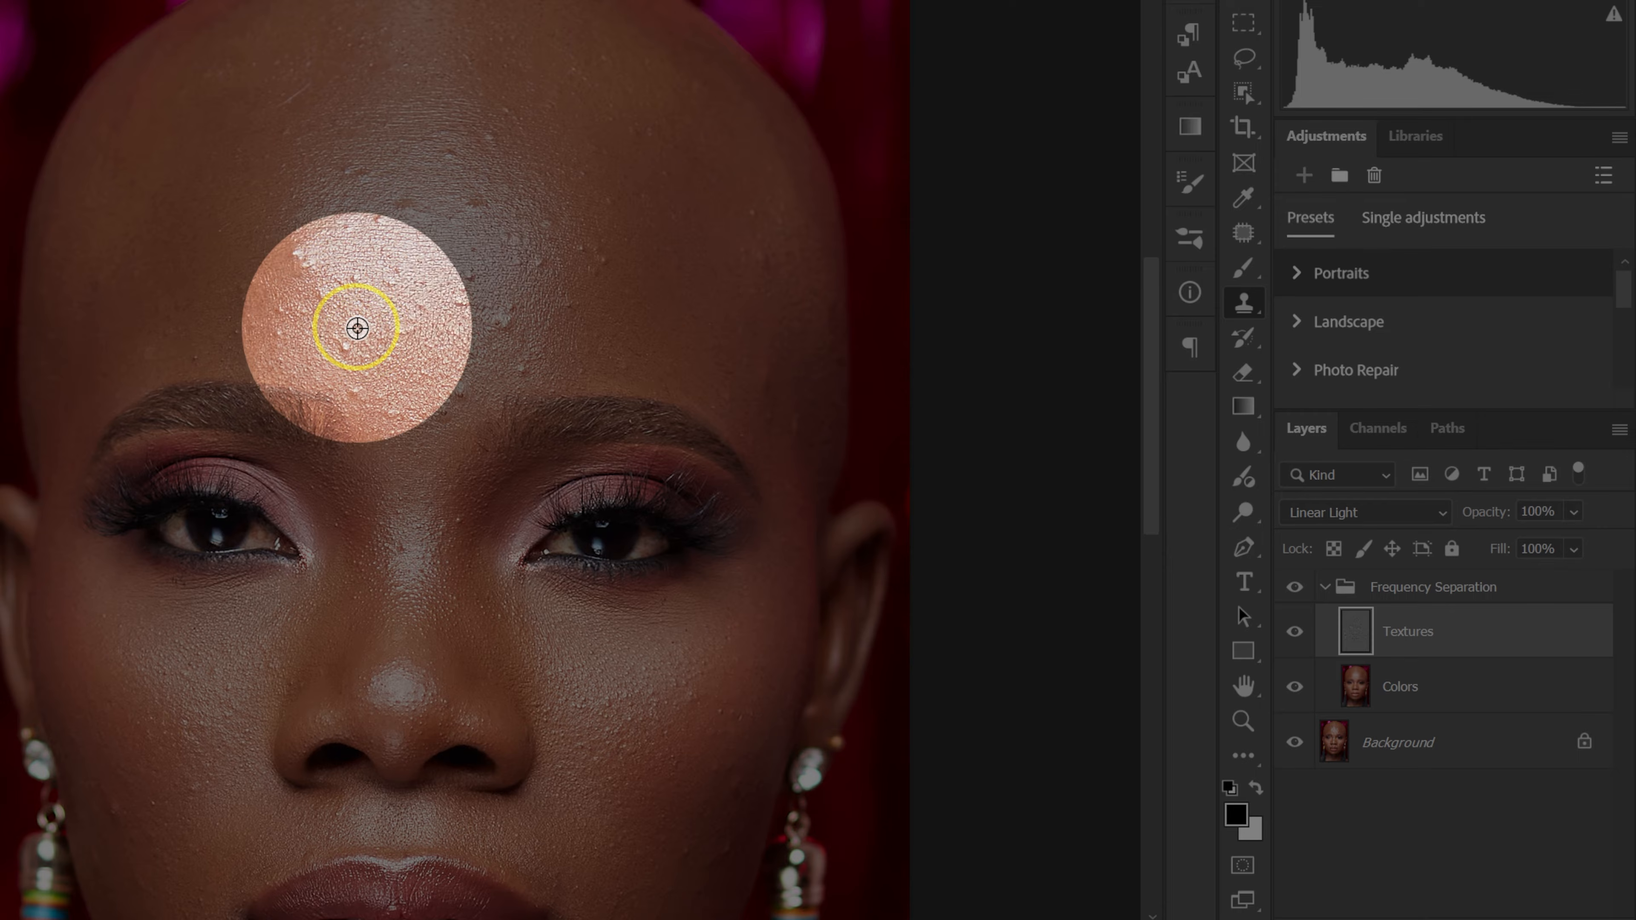
left_click(358, 328, "alt")
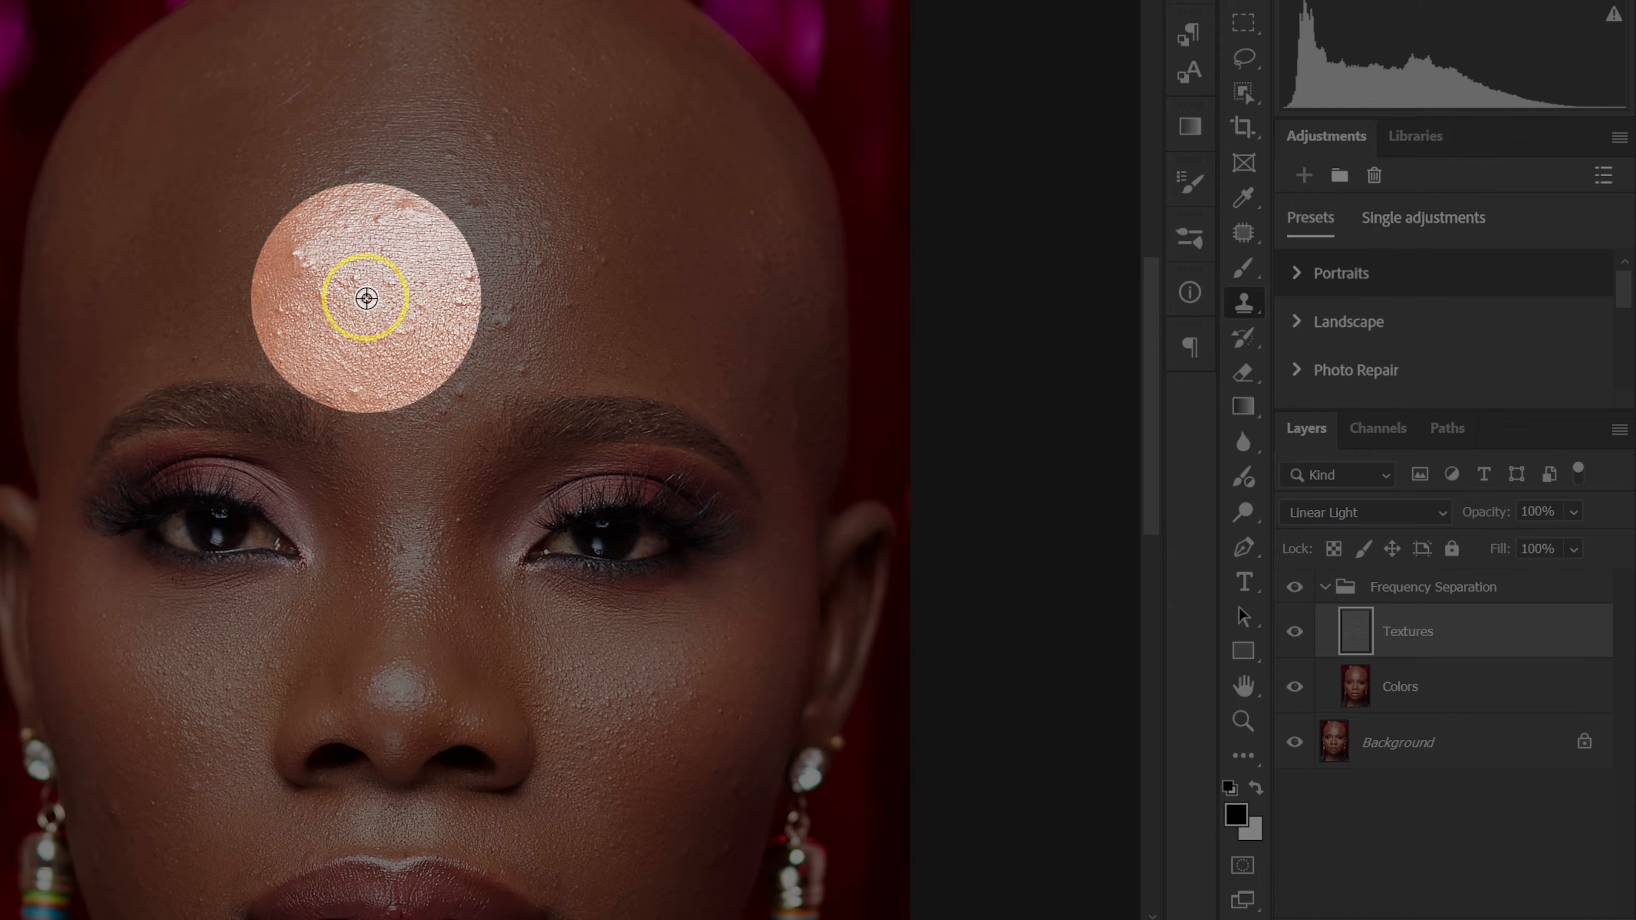
left_click(366, 299, "alt")
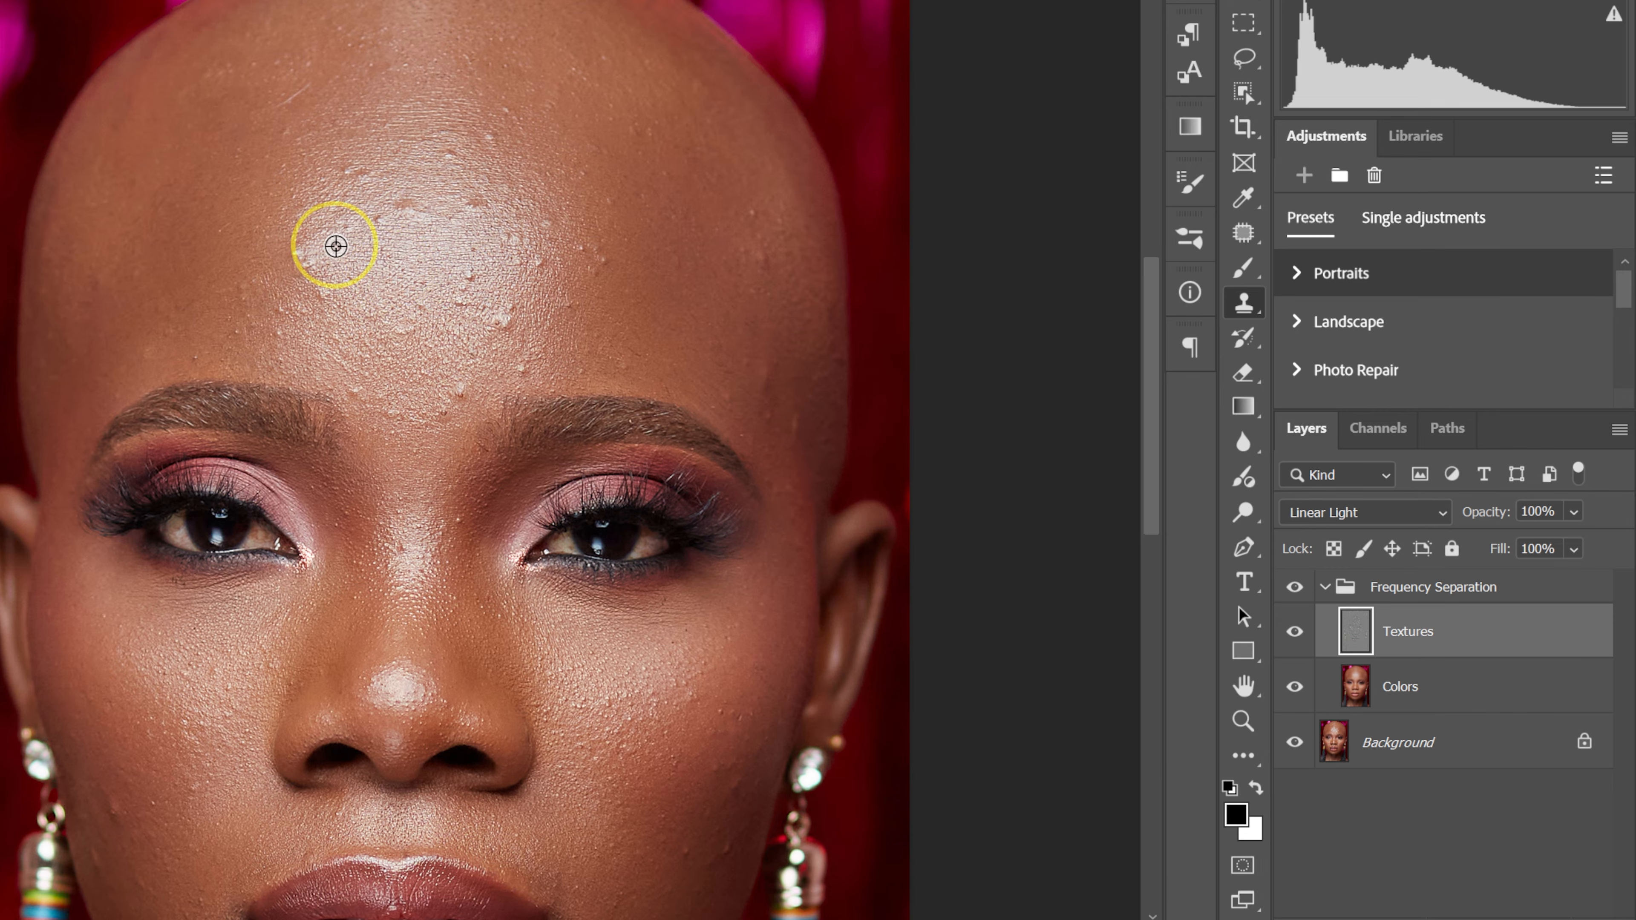
left_click(283, 259, "alt")
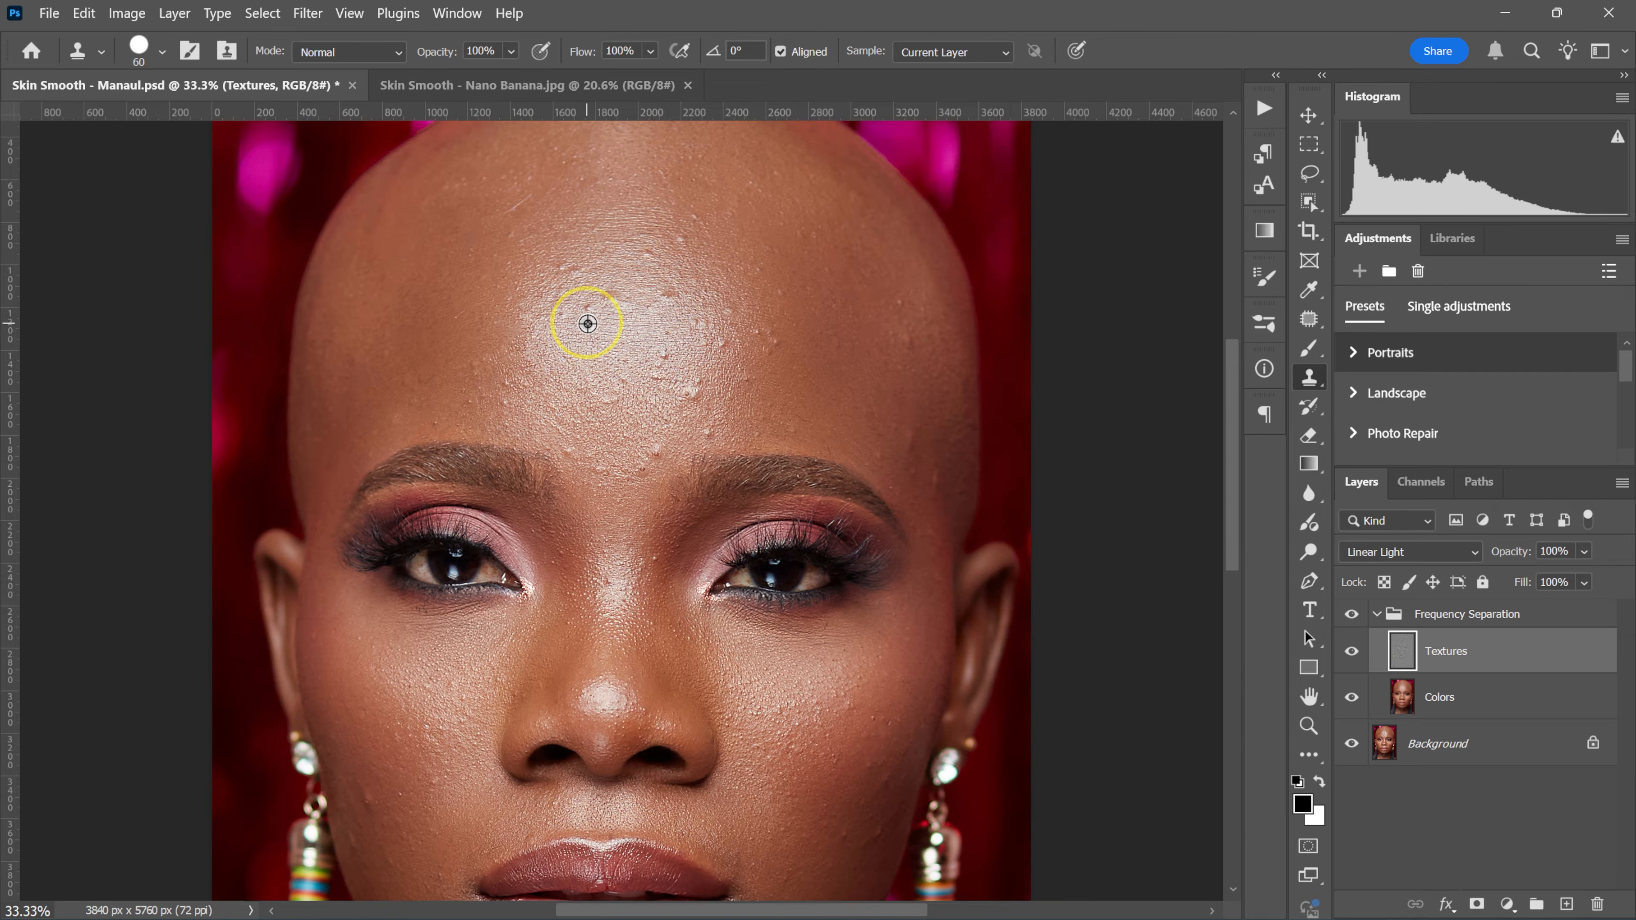
left_click(389, 224, "alt")
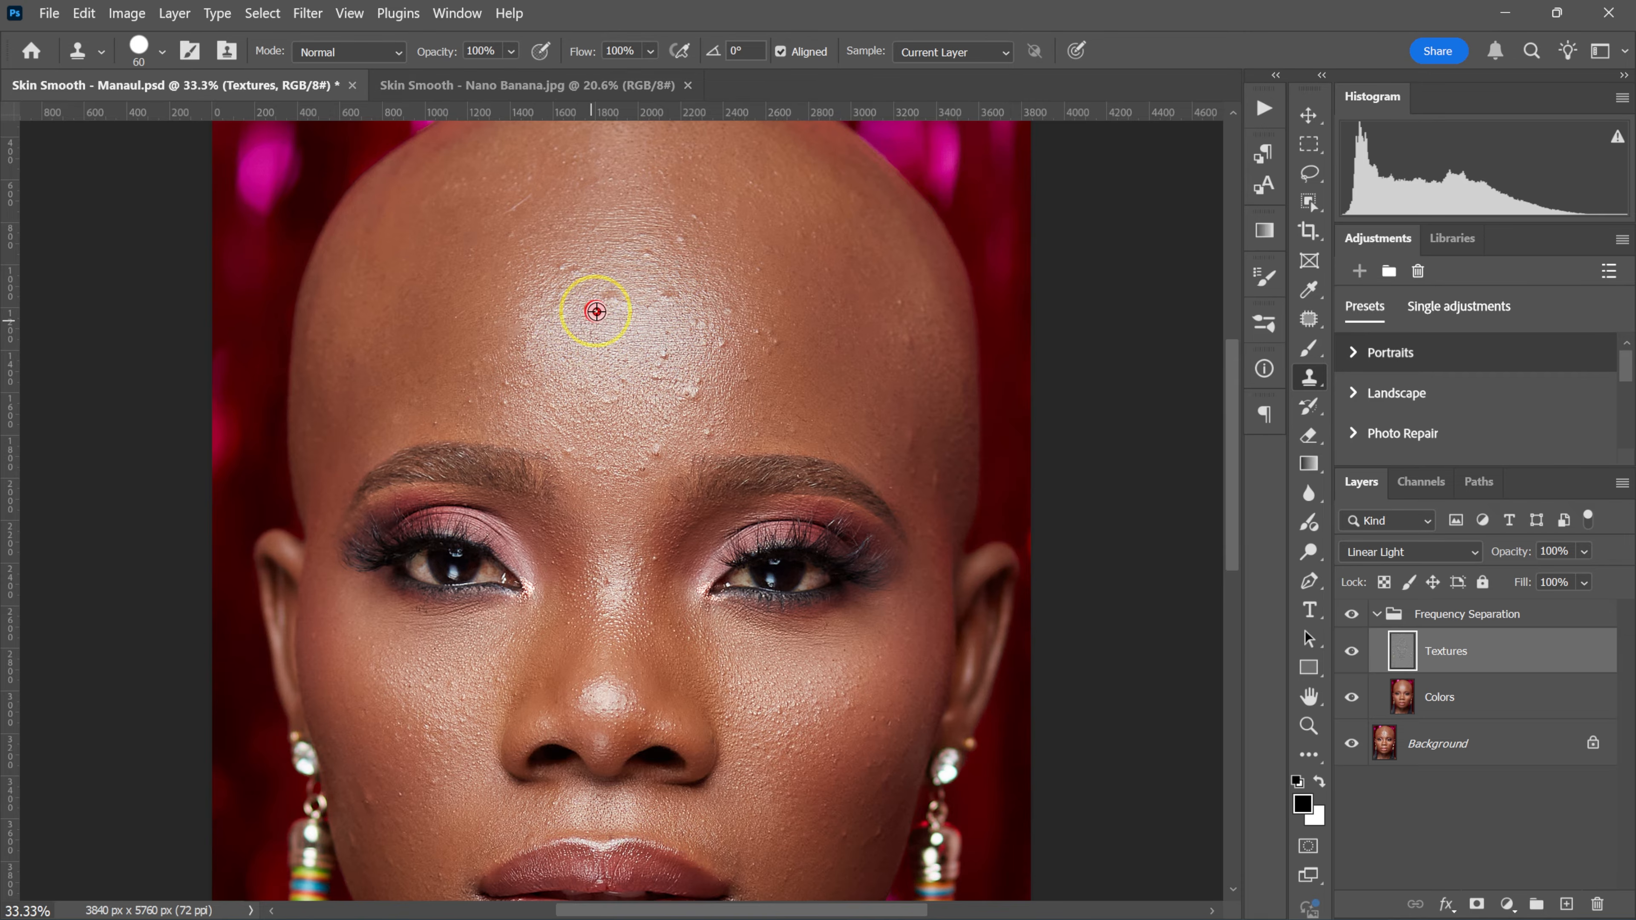
left_click(621, 300)
scroll(663, 277, "down", 2)
left_click(581, 381)
left_click(436, 358)
scroll(741, 284, "down", 1)
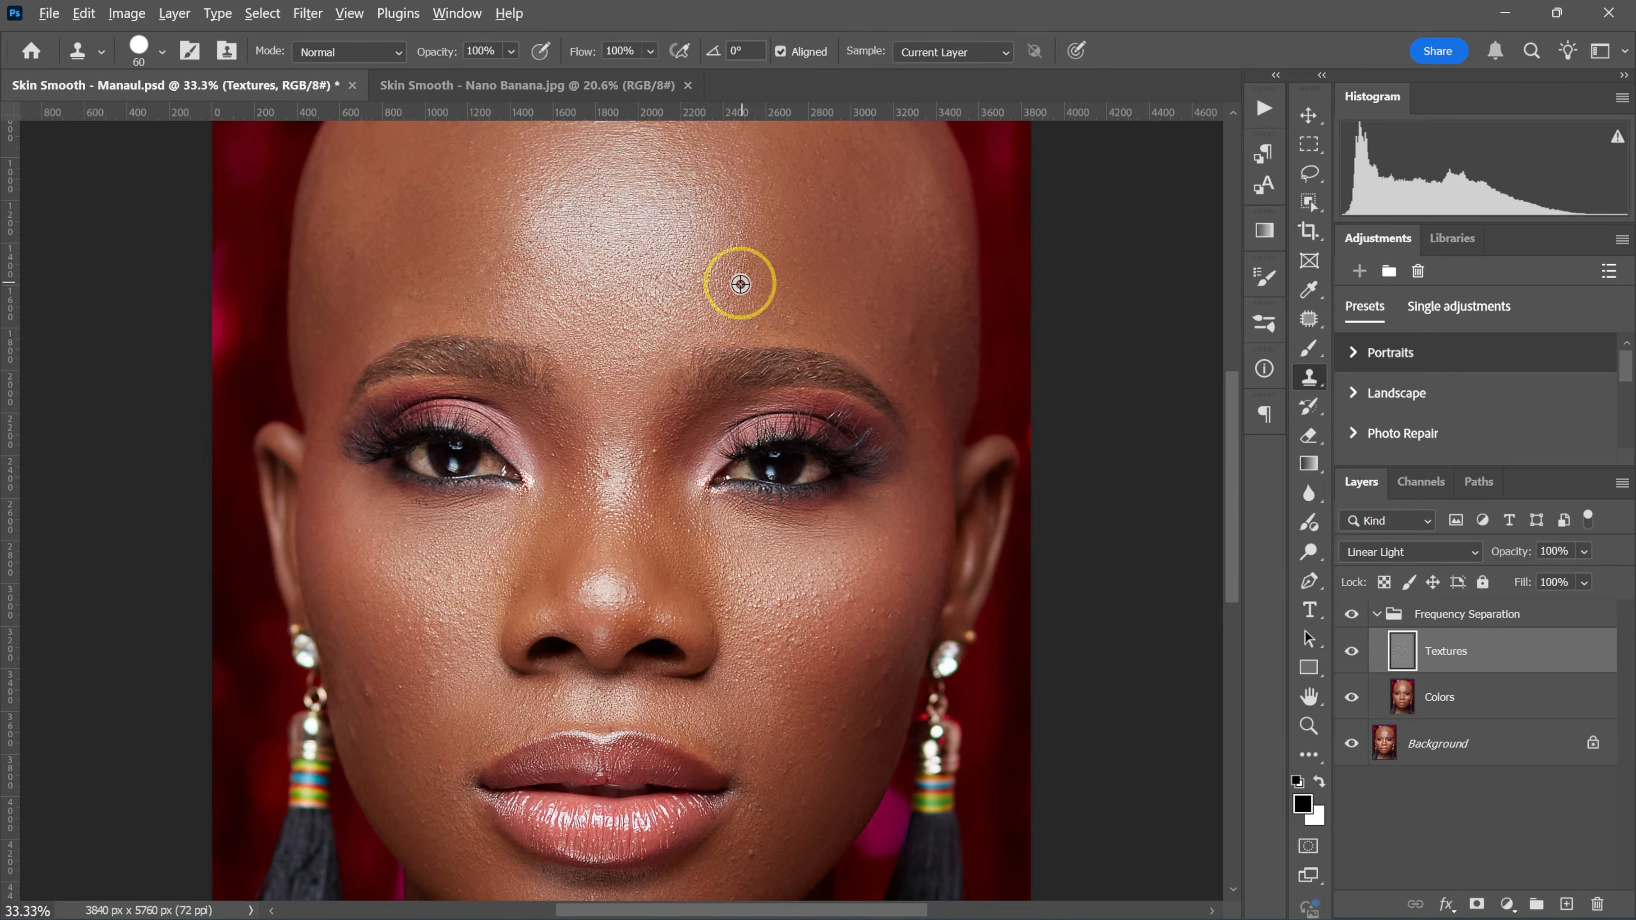
Clone clean skin texture over the remaining blemishes on the cheeks and lower face
scroll(741, 284, "down", 10)
left_click(910, 336)
scroll(497, 416, "up", 7)
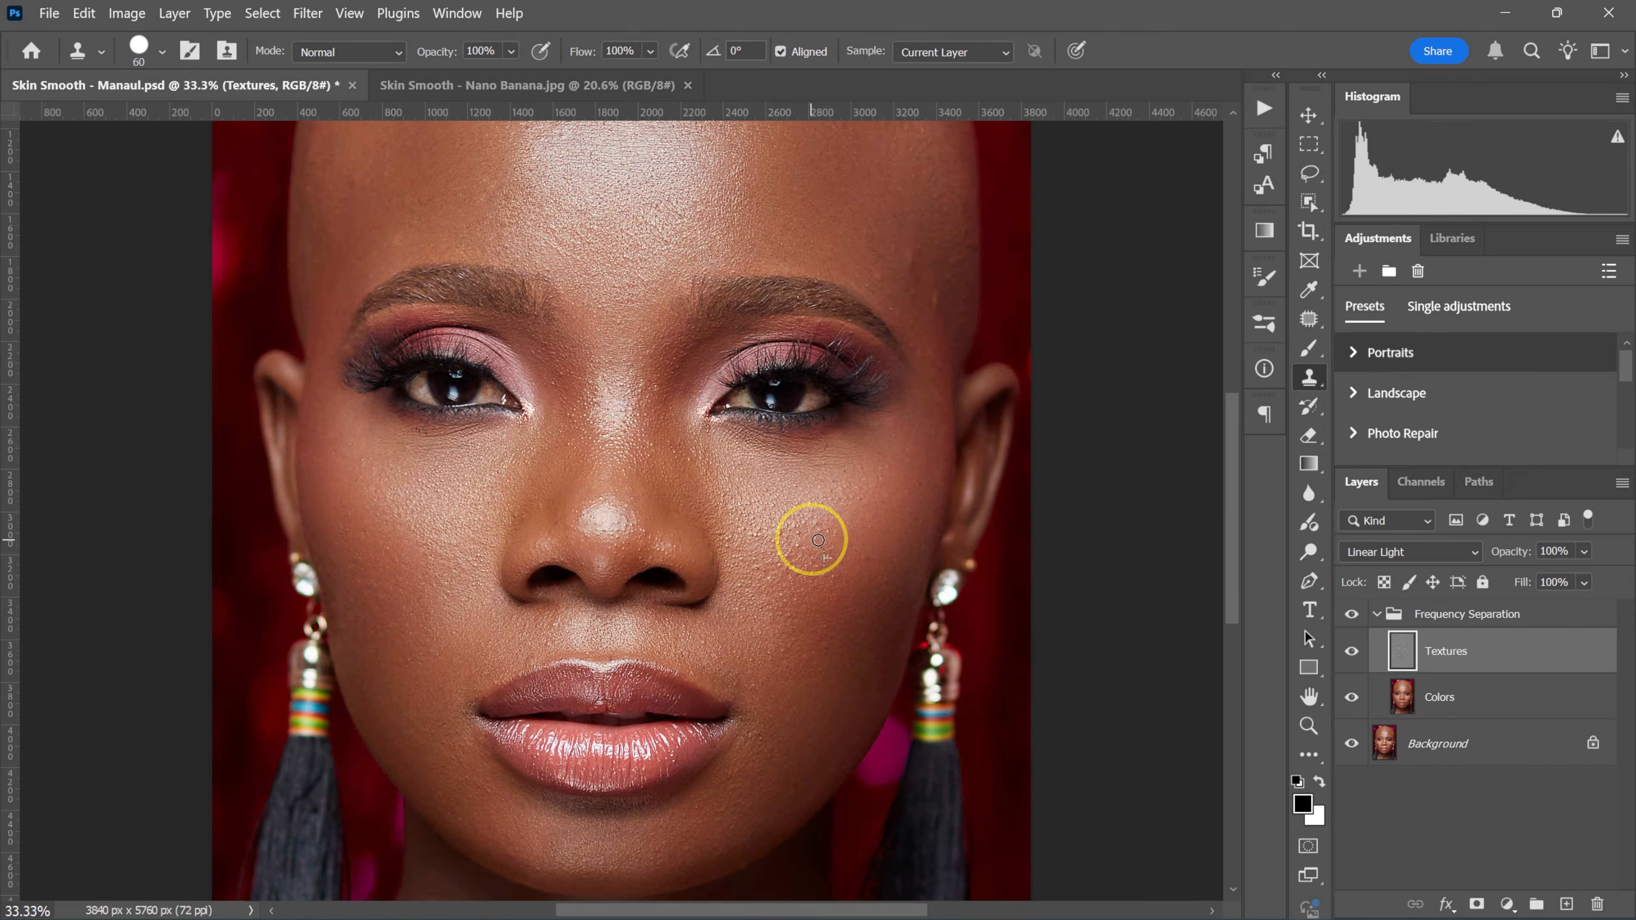
scroll(831, 451, "up", 4)
left_click(887, 431)
scroll(837, 400, "up", 7)
left_click(778, 350)
scroll(802, 425, "down", 12)
left_click(825, 504)
scroll(644, 367, "down", 1)
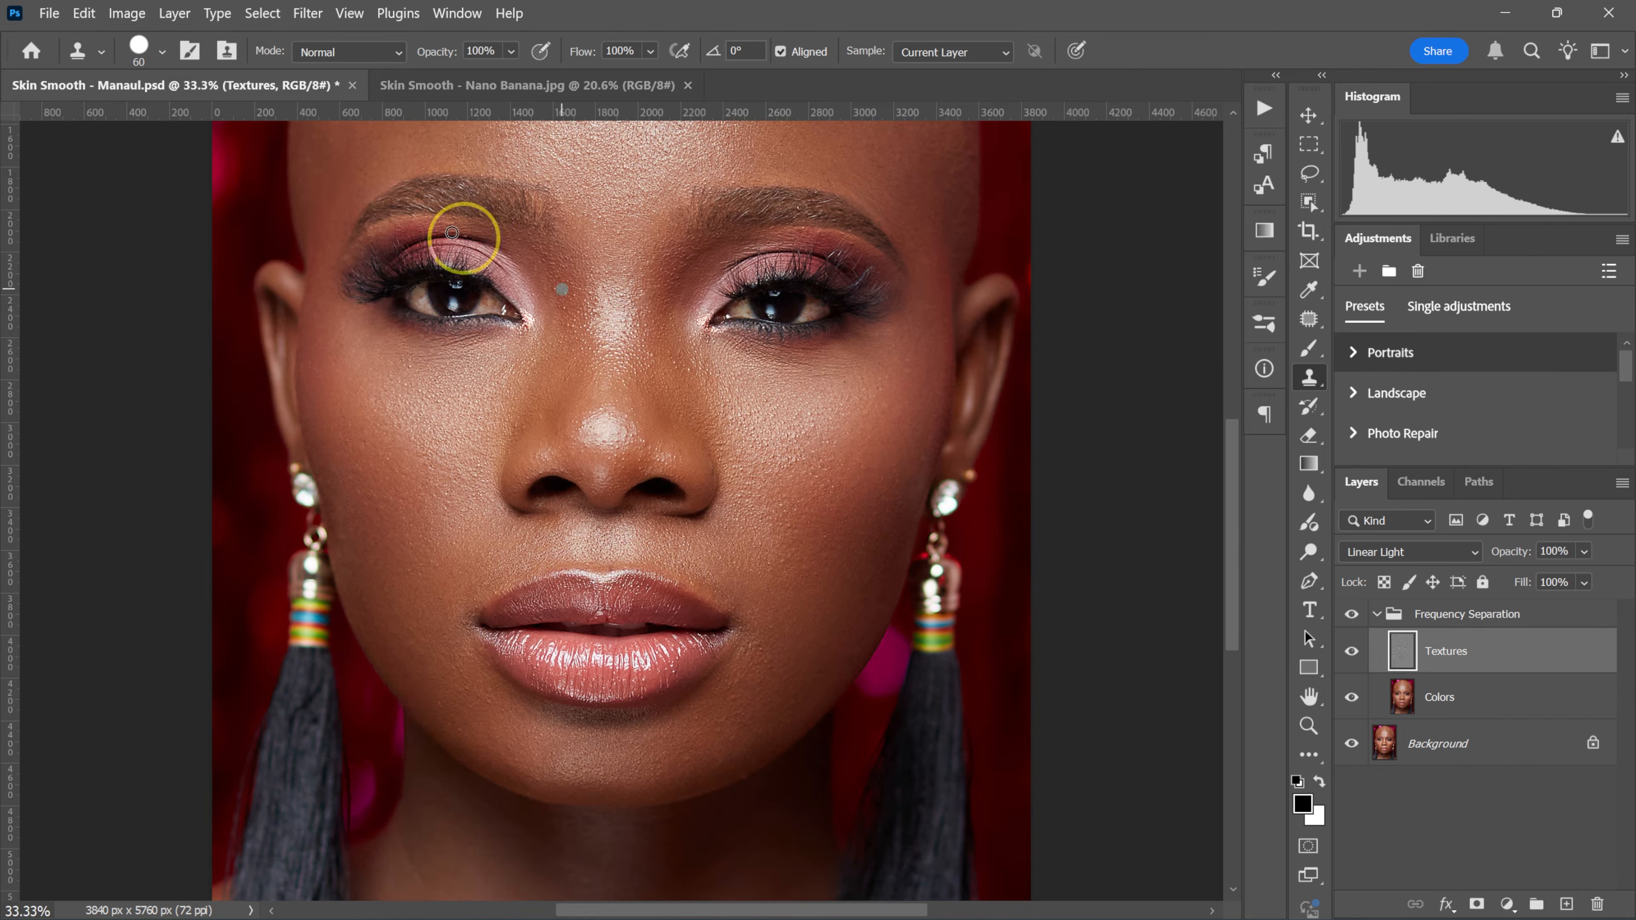
Fit the whole portrait in view and compare it with and without the Frequency Separation group
key("ctrl+0")
left_click(1351, 614)
left_click(1352, 614)
Return to the Colors layer, lasso the whole forehead above the brows and soften it with Gaussian Blur
left_click(1438, 698)
key("ctrl+plus")
key("l")
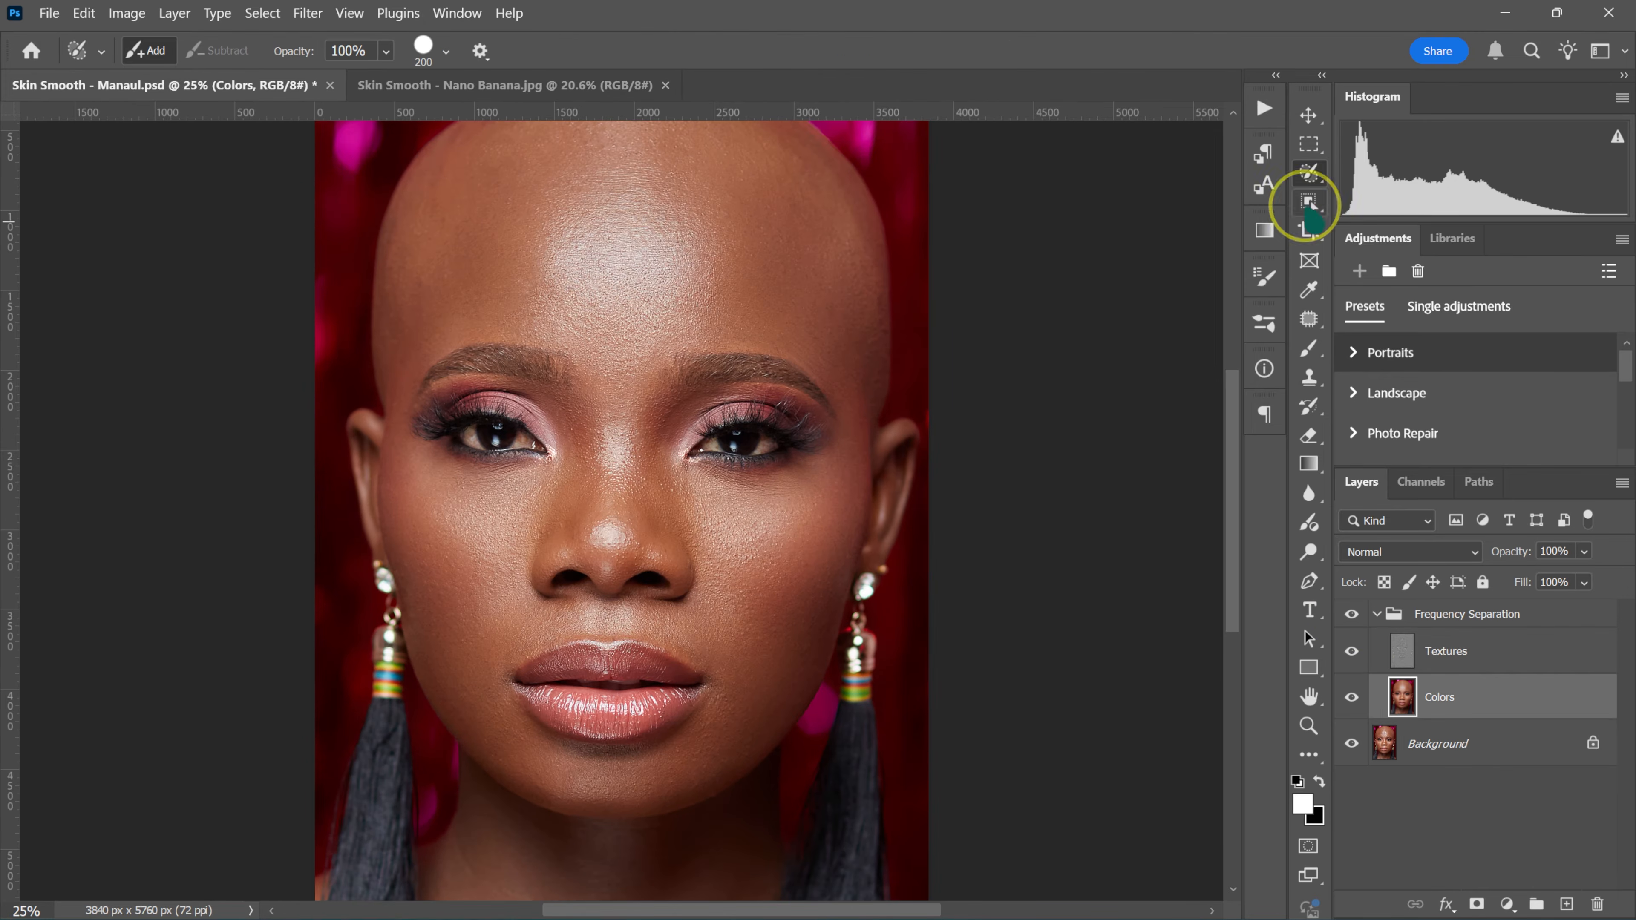
left_click(1310, 174)
mouse_move(730, 187)
left_mouse_down()
mouse_move(471, 224)
mouse_move(734, 187)
left_mouse_up()
left_click(308, 14)
mouse_move(358, 276)
left_click(644, 359)
left_click(1162, 303)
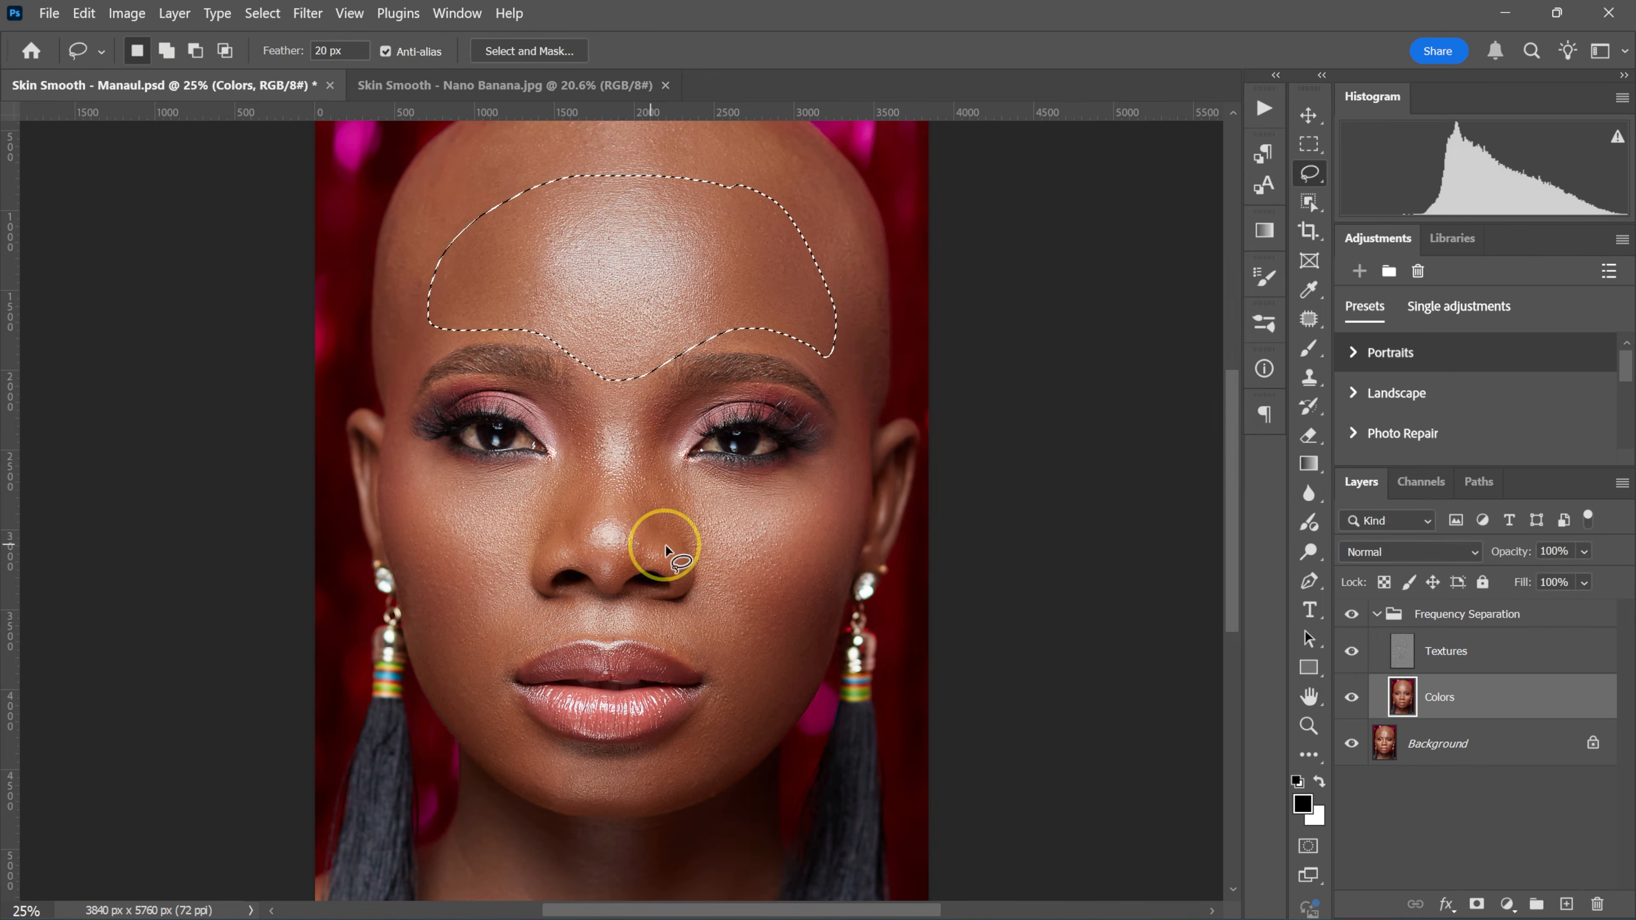
Lasso the cheeks on the Colors layer and soften their tones with Gaussian Blur
left_click_drag(702, 509, 705, 499)
left_click(308, 14)
left_click(638, 360)
left_click(1161, 303)
left_click_drag(526, 490, 528, 480)
Lasso the bridge and tip of the nose, soften them with another Gaussian Blur and clear the selection
left_click_drag(590, 406, 596, 413)
left_click(308, 14)
mouse_move(387, 276)
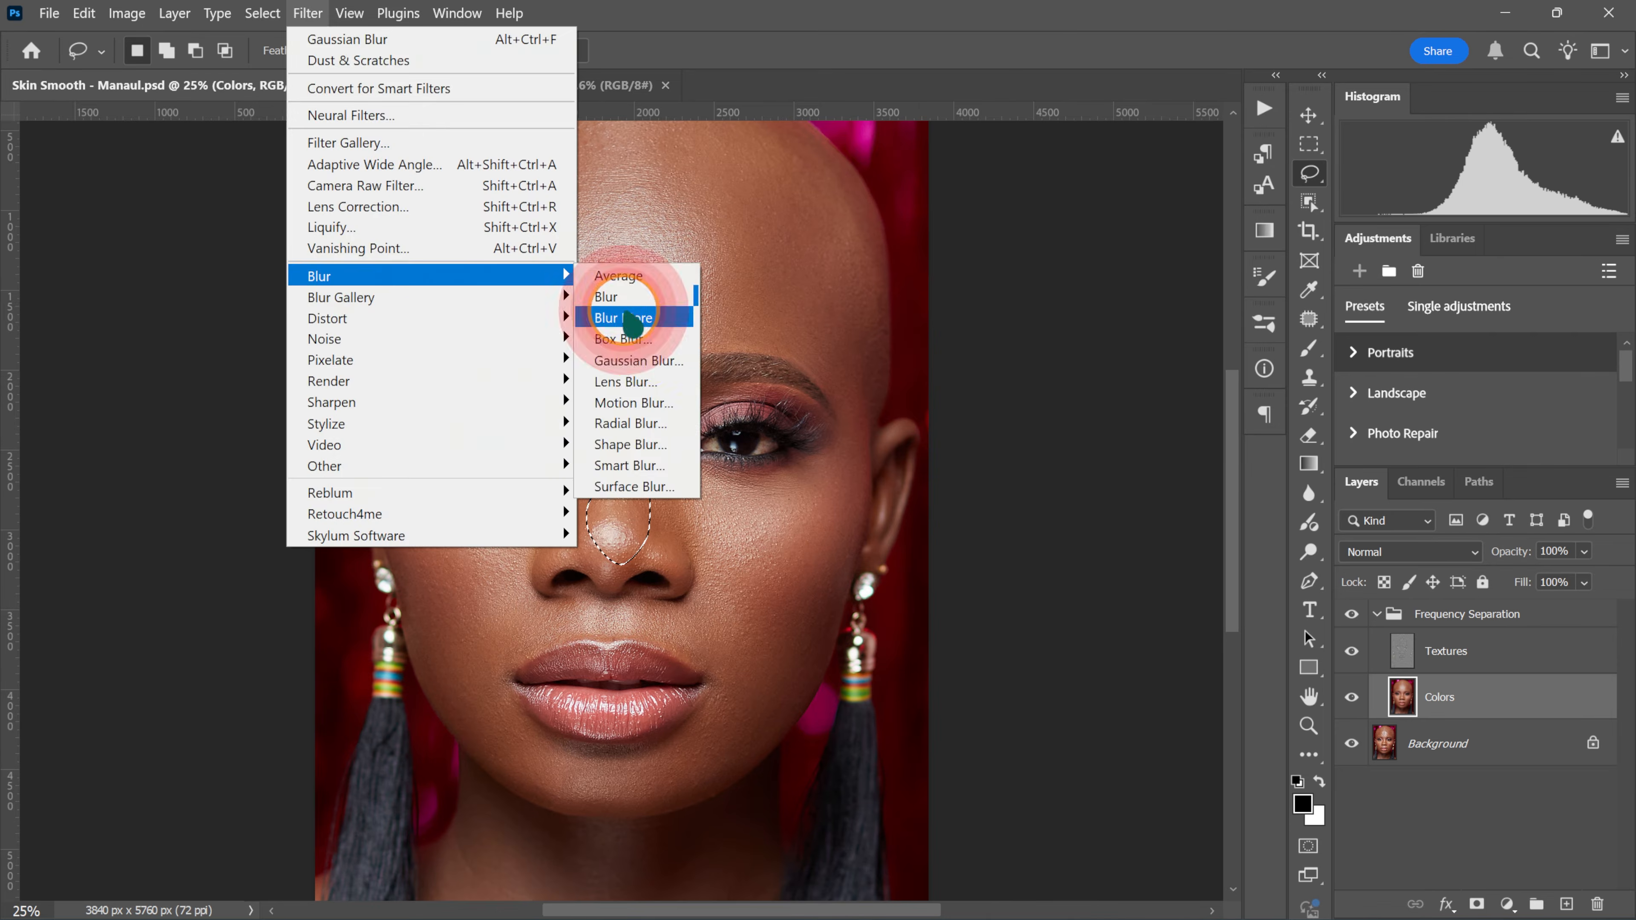
left_click(638, 360)
left_click(1161, 303)
scroll(672, 806, "down", 2)
key("ctrl+d")
Switch back to the Textures layer and reactivate the Clone Stamp tool for further texture cleanup
left_click(1446, 652)
left_click(1309, 319)
left_click(1309, 377)
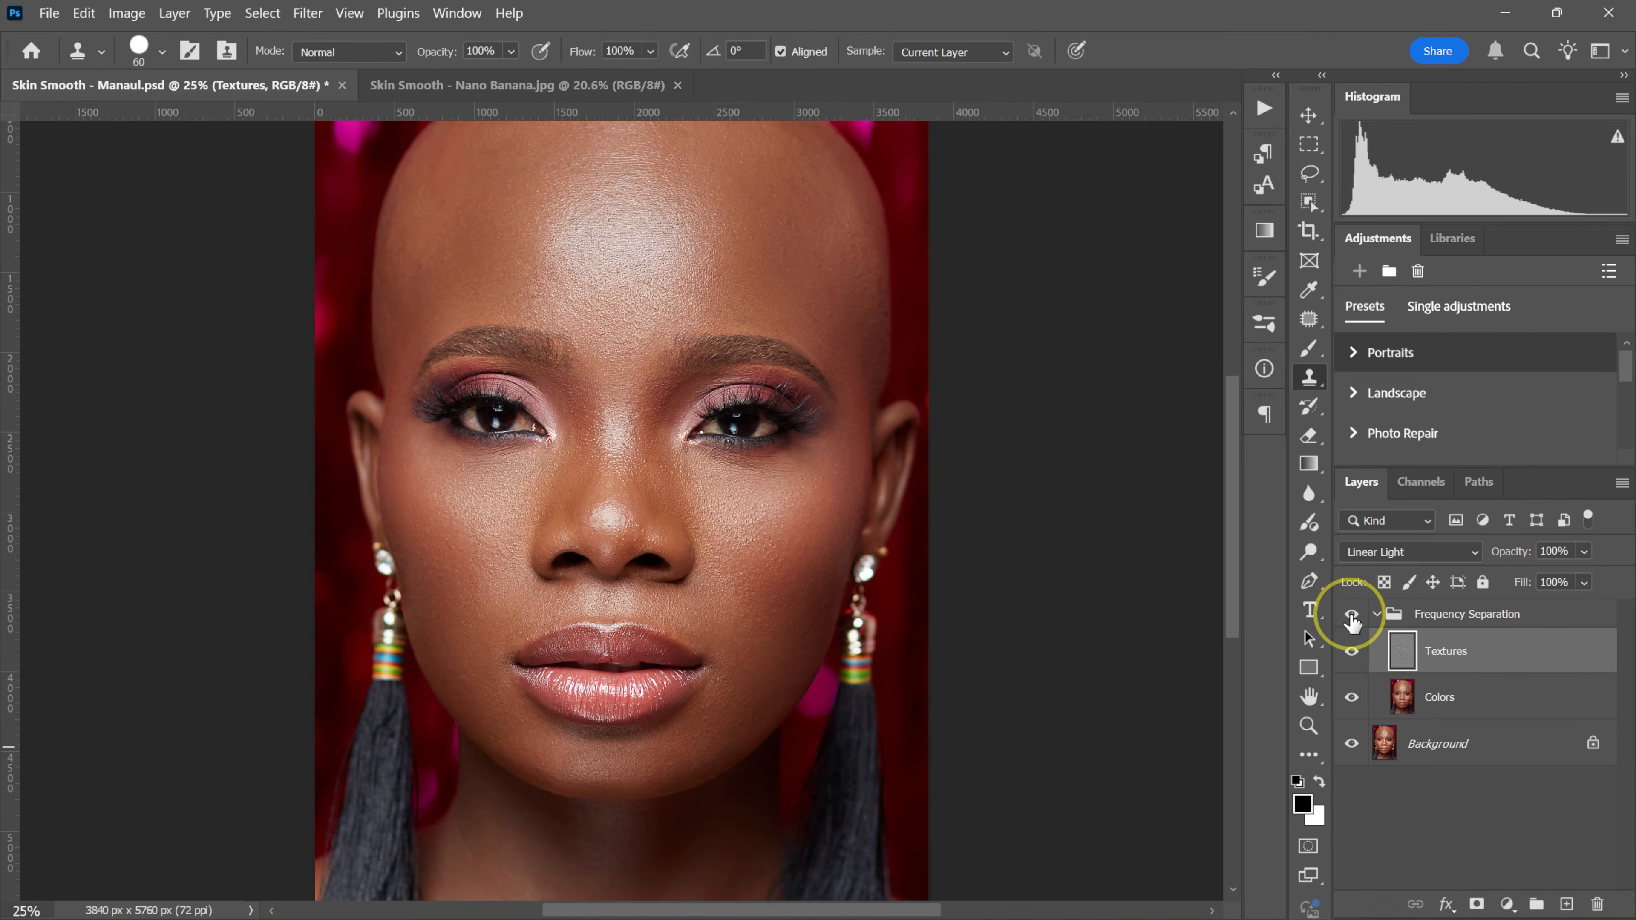
Compare the portrait before and after retouching by toggling the visibility of the Frequency Separation group
left_click(1352, 618)
left_click(1351, 618)
left_click(1352, 617)
left_click(1351, 618)
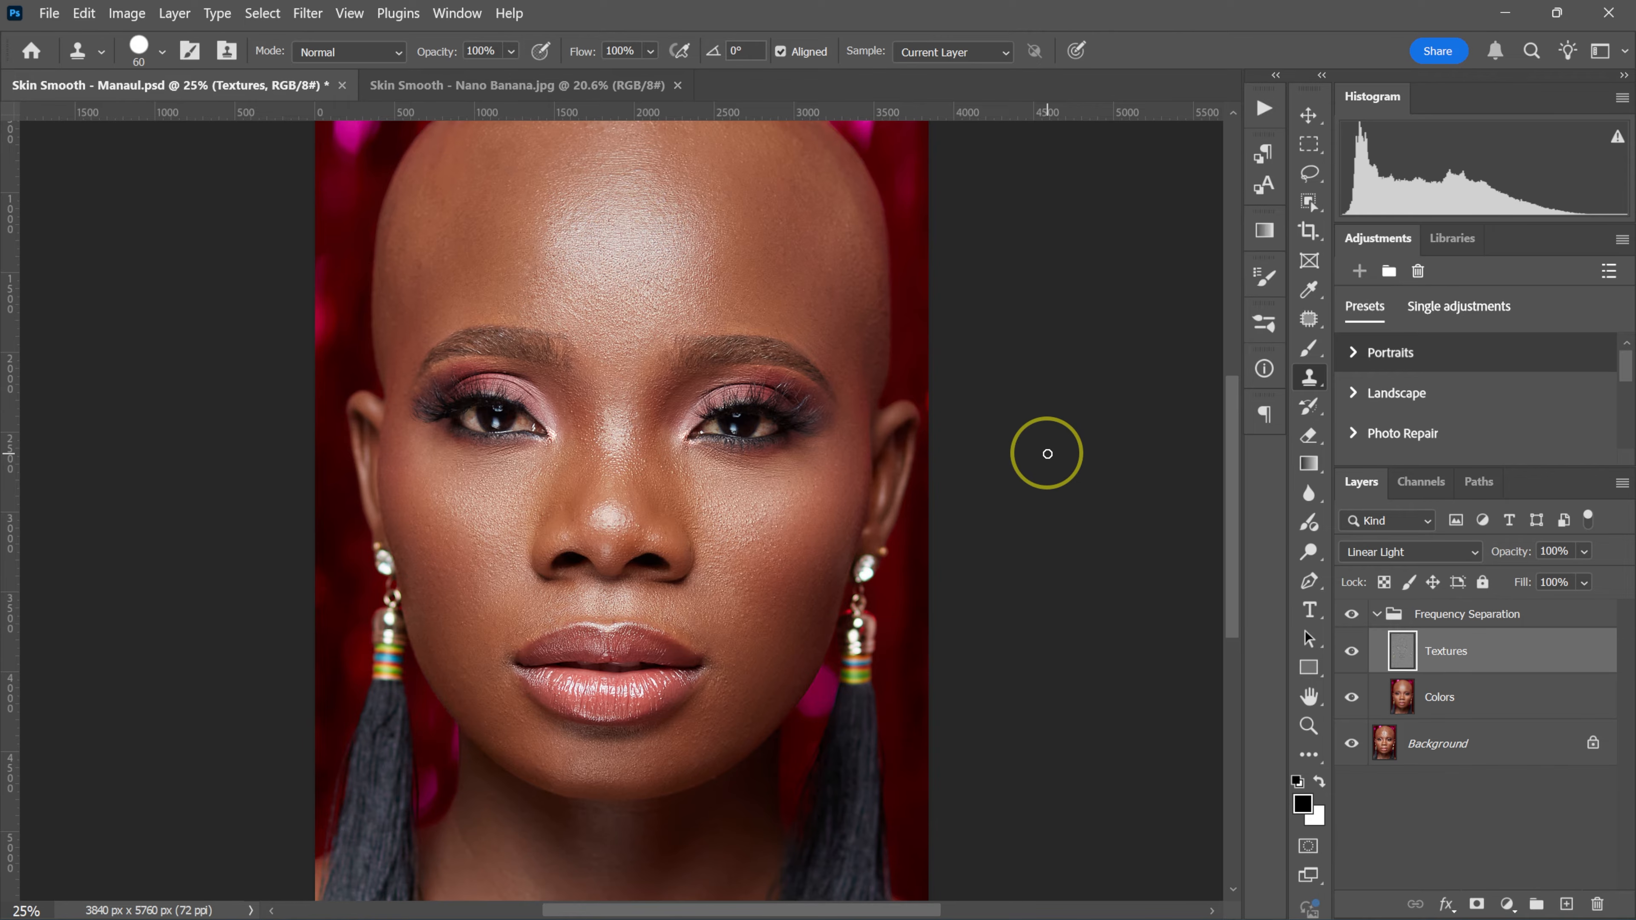
scroll(1037, 448, "up", 1)
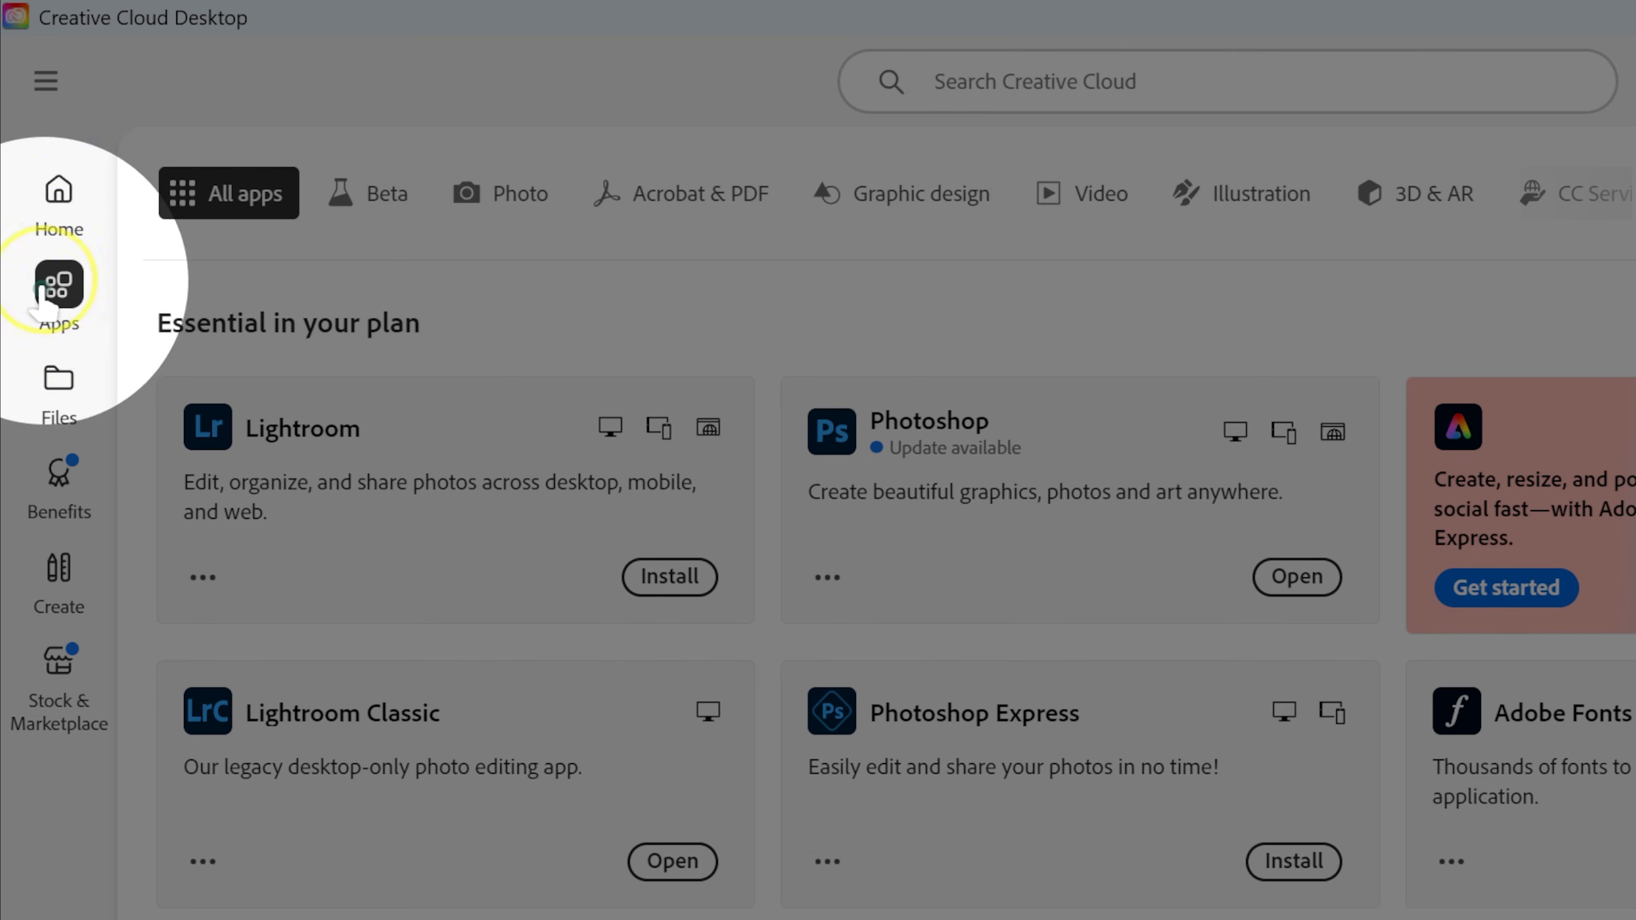
In Creative Cloud Desktop, show the beta apps and install Photoshop (Beta)
left_click(386, 216)
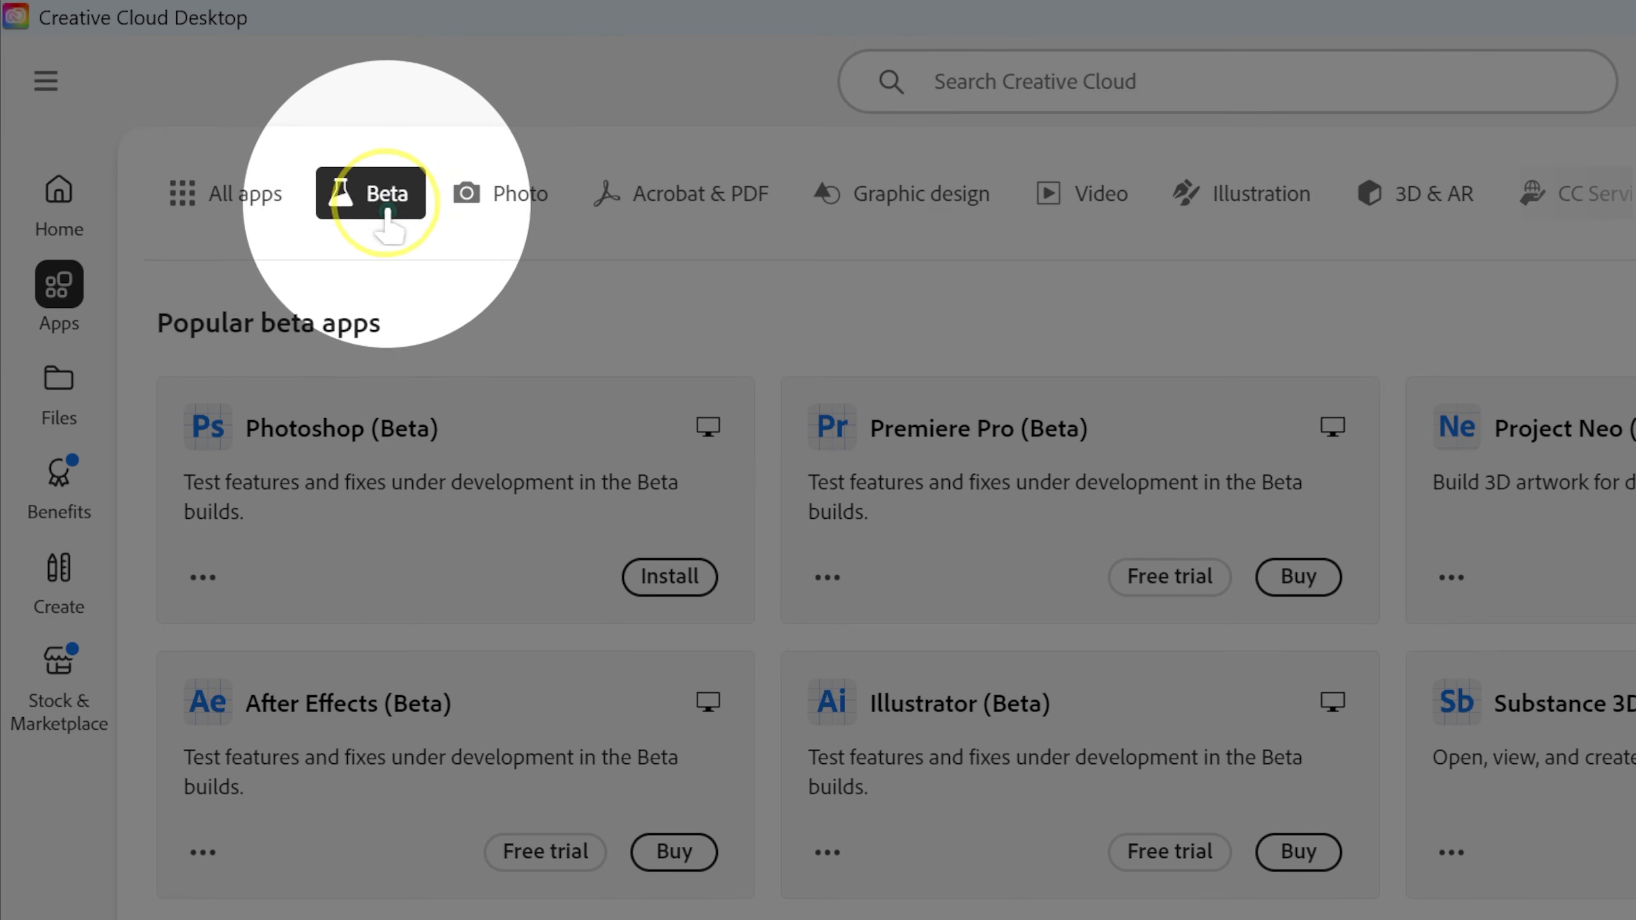
left_click(692, 590)
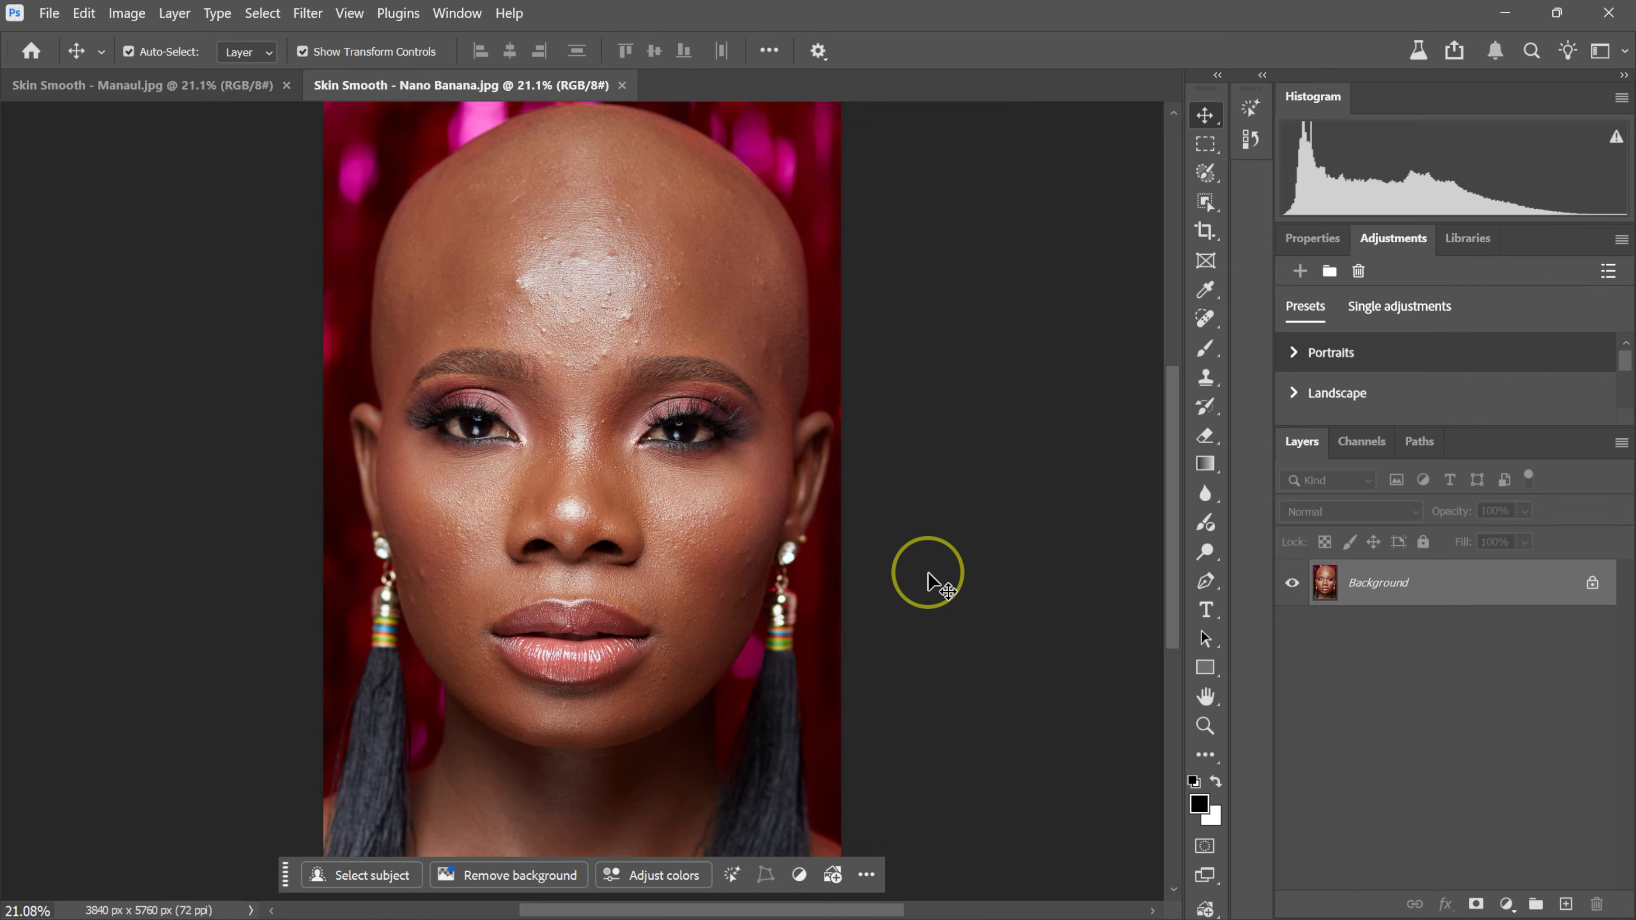
In Photoshop (Beta), activate the Rectangular Marquee tool and select the entire Skin Smooth - Nano Banana.jpg canvas
key("m")
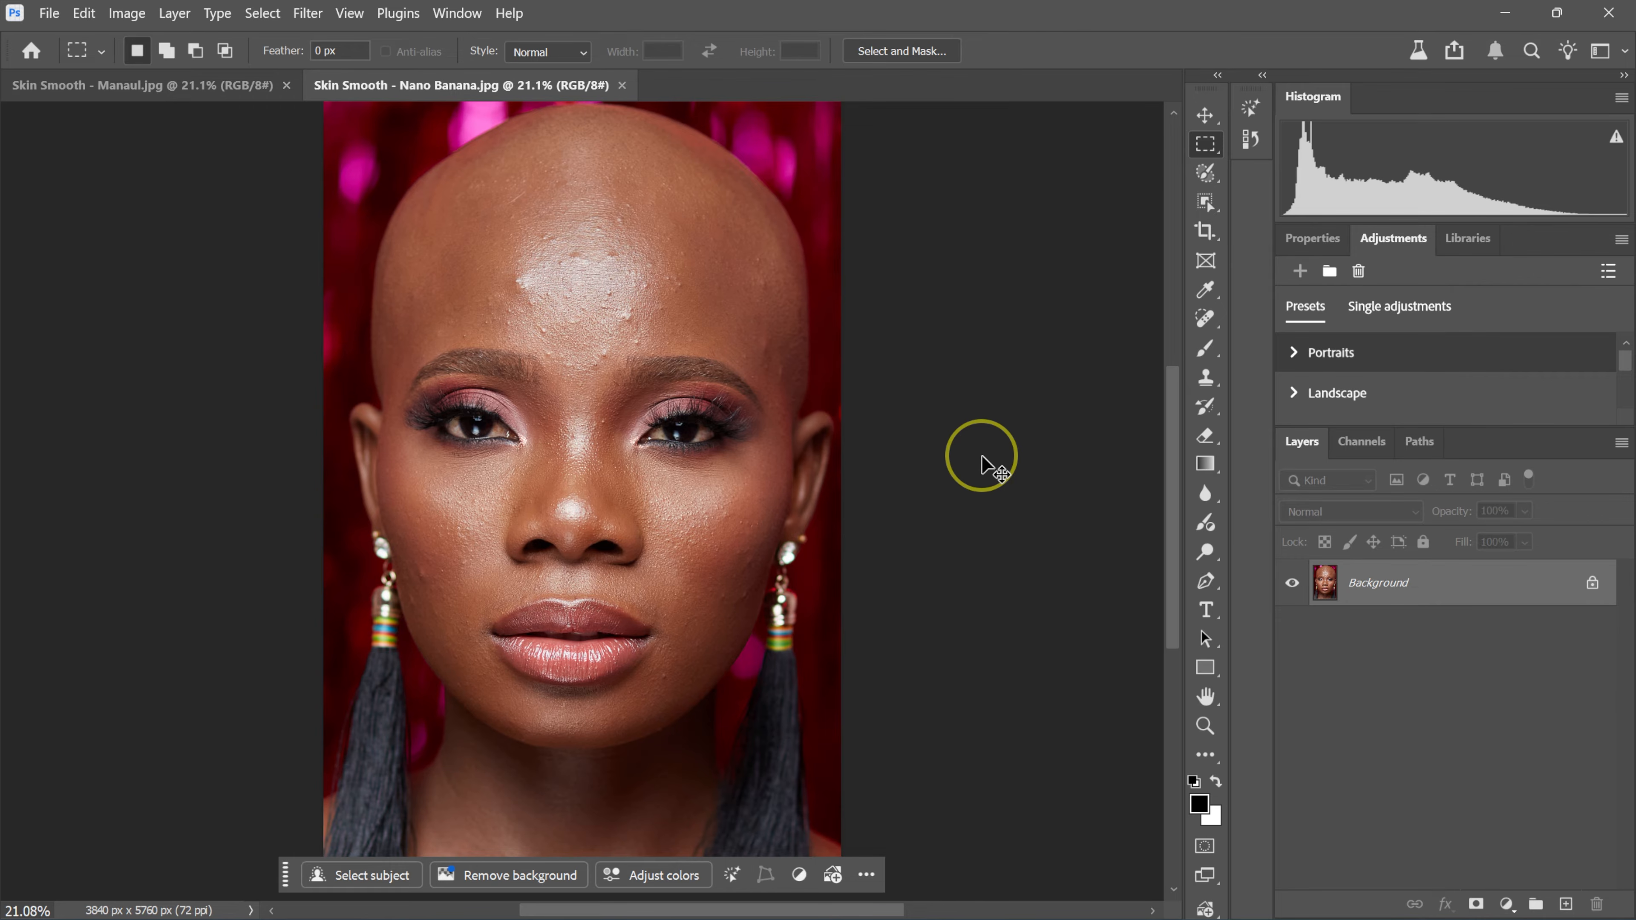
key("ctrl+a")
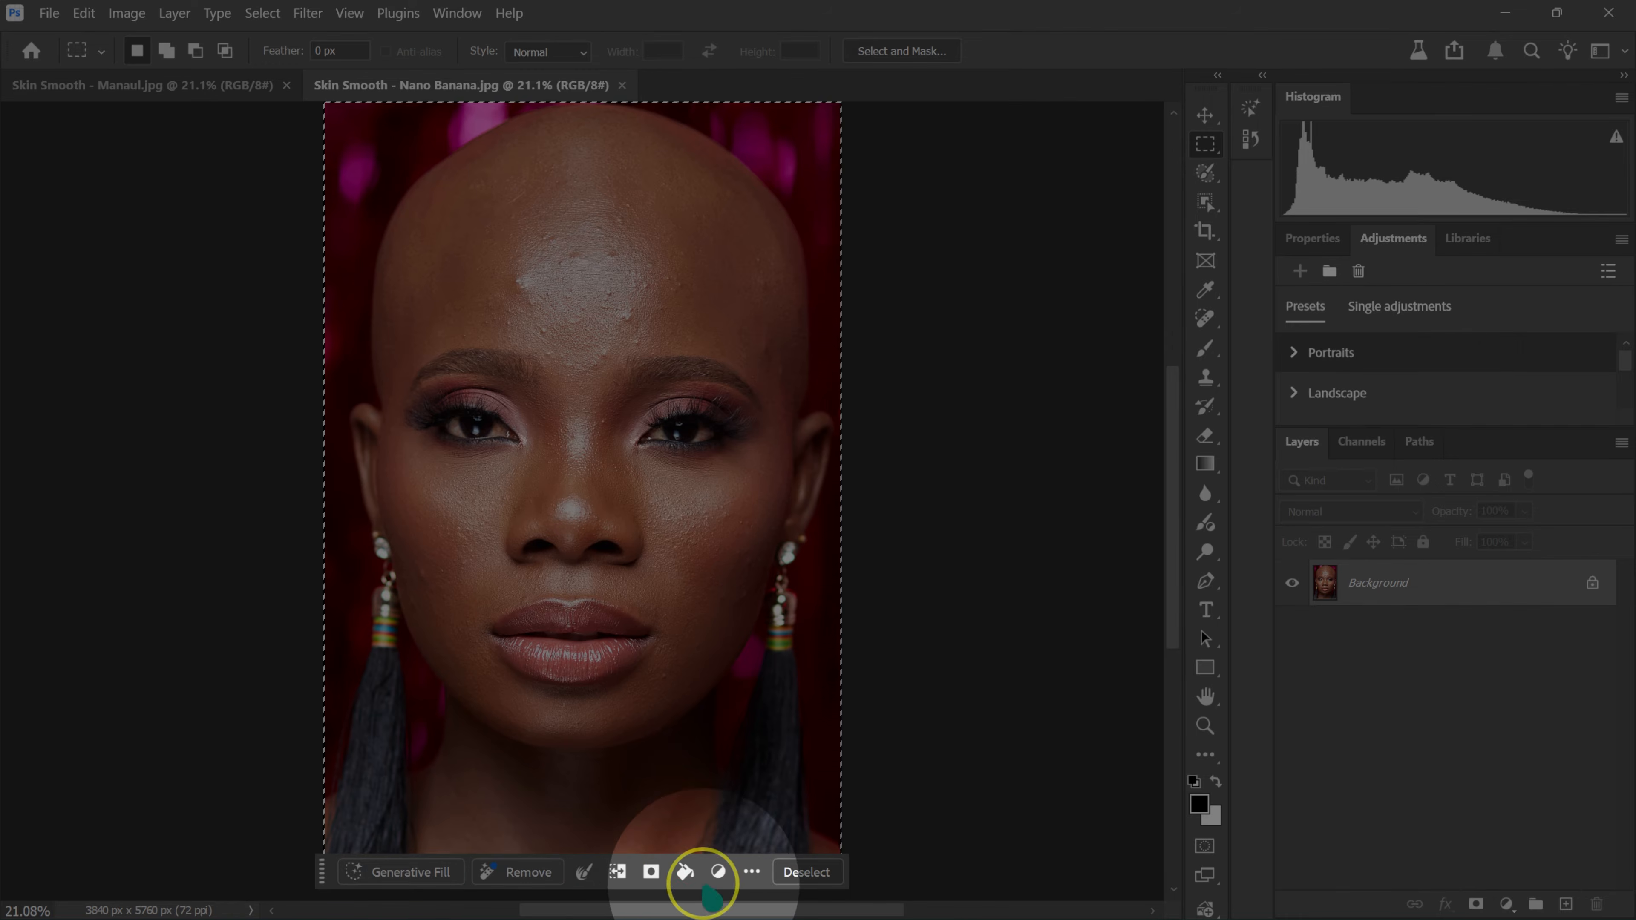
Hide the Contextual Task Bar and show it again
left_click(457, 13)
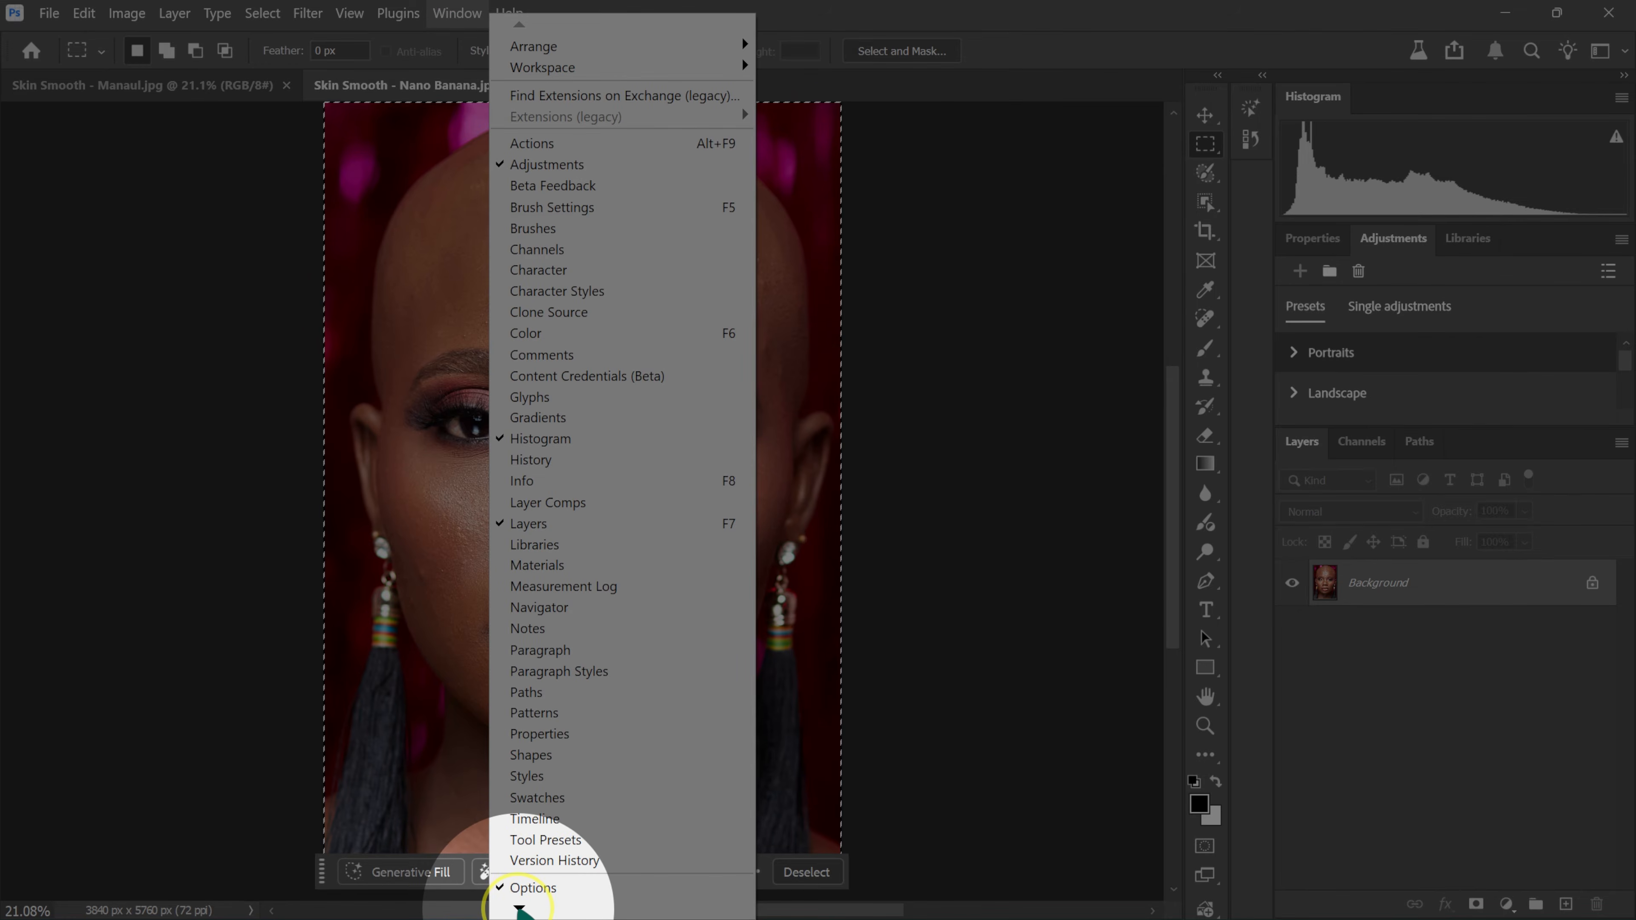
scroll(553, 880, "down", 3)
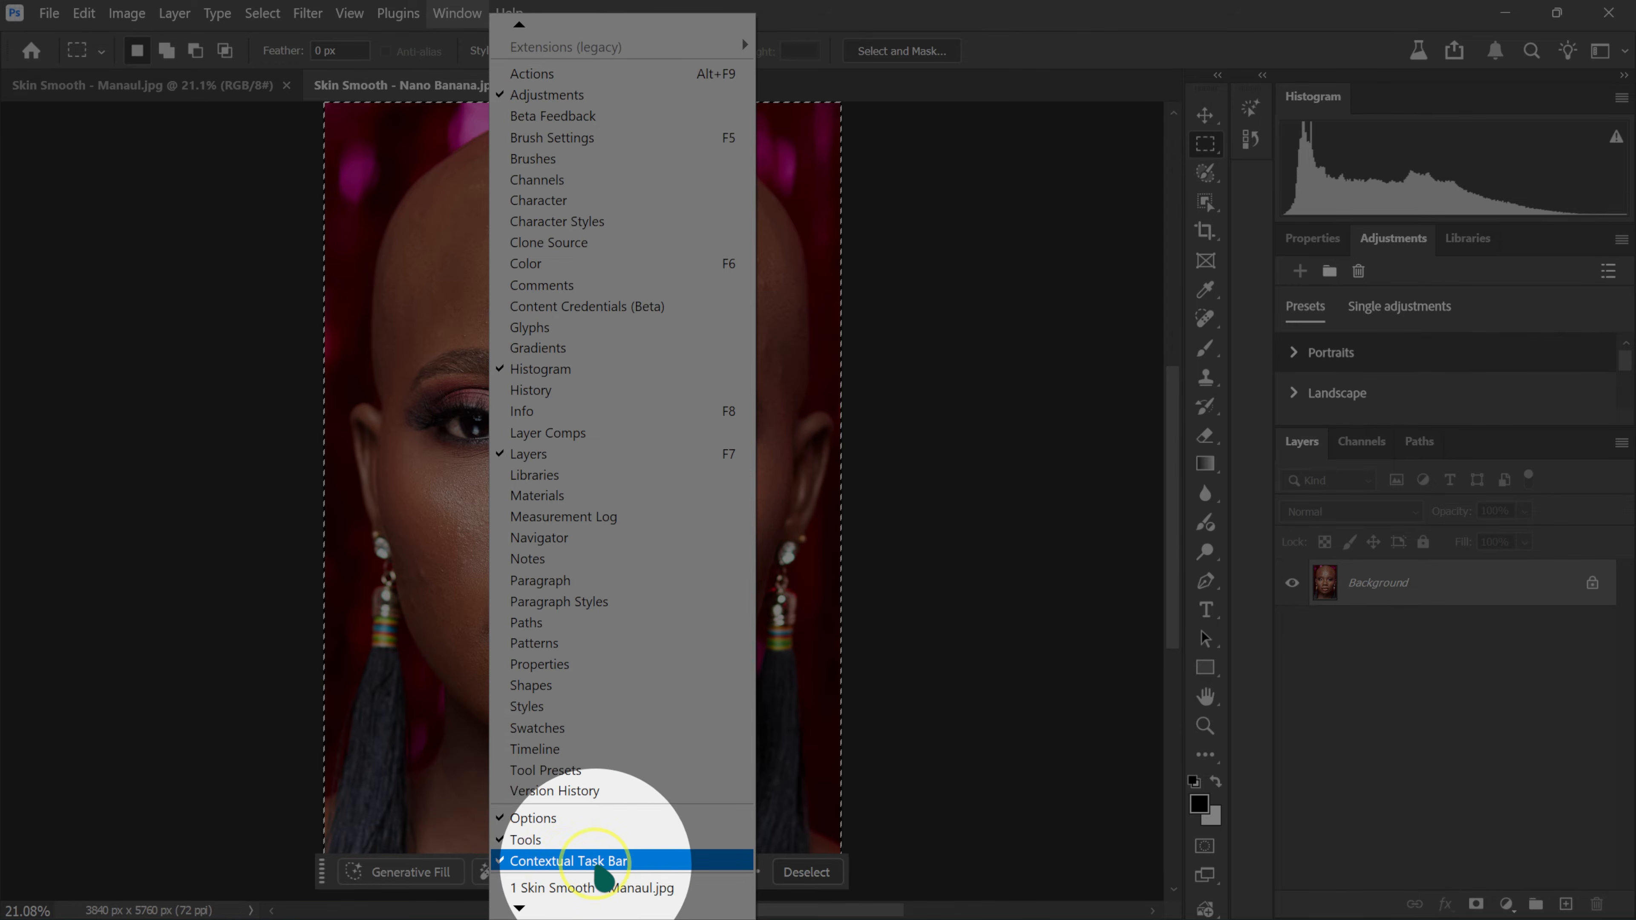
left_click(632, 901)
left_click(454, 13)
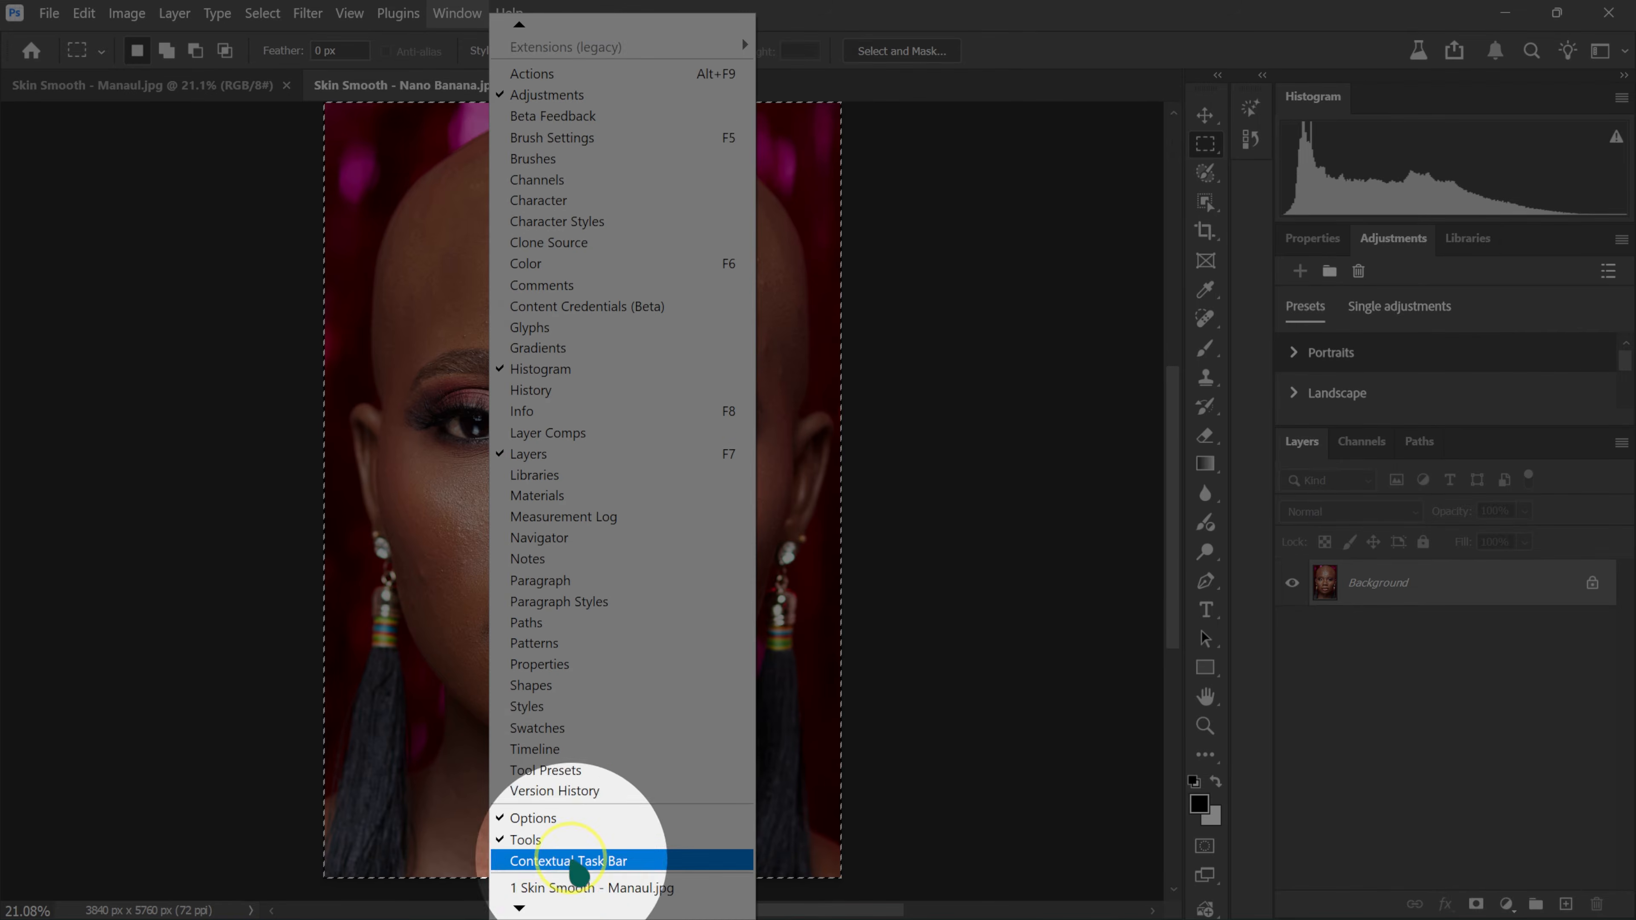
scroll(541, 863, "down", 1)
left_click(535, 840)
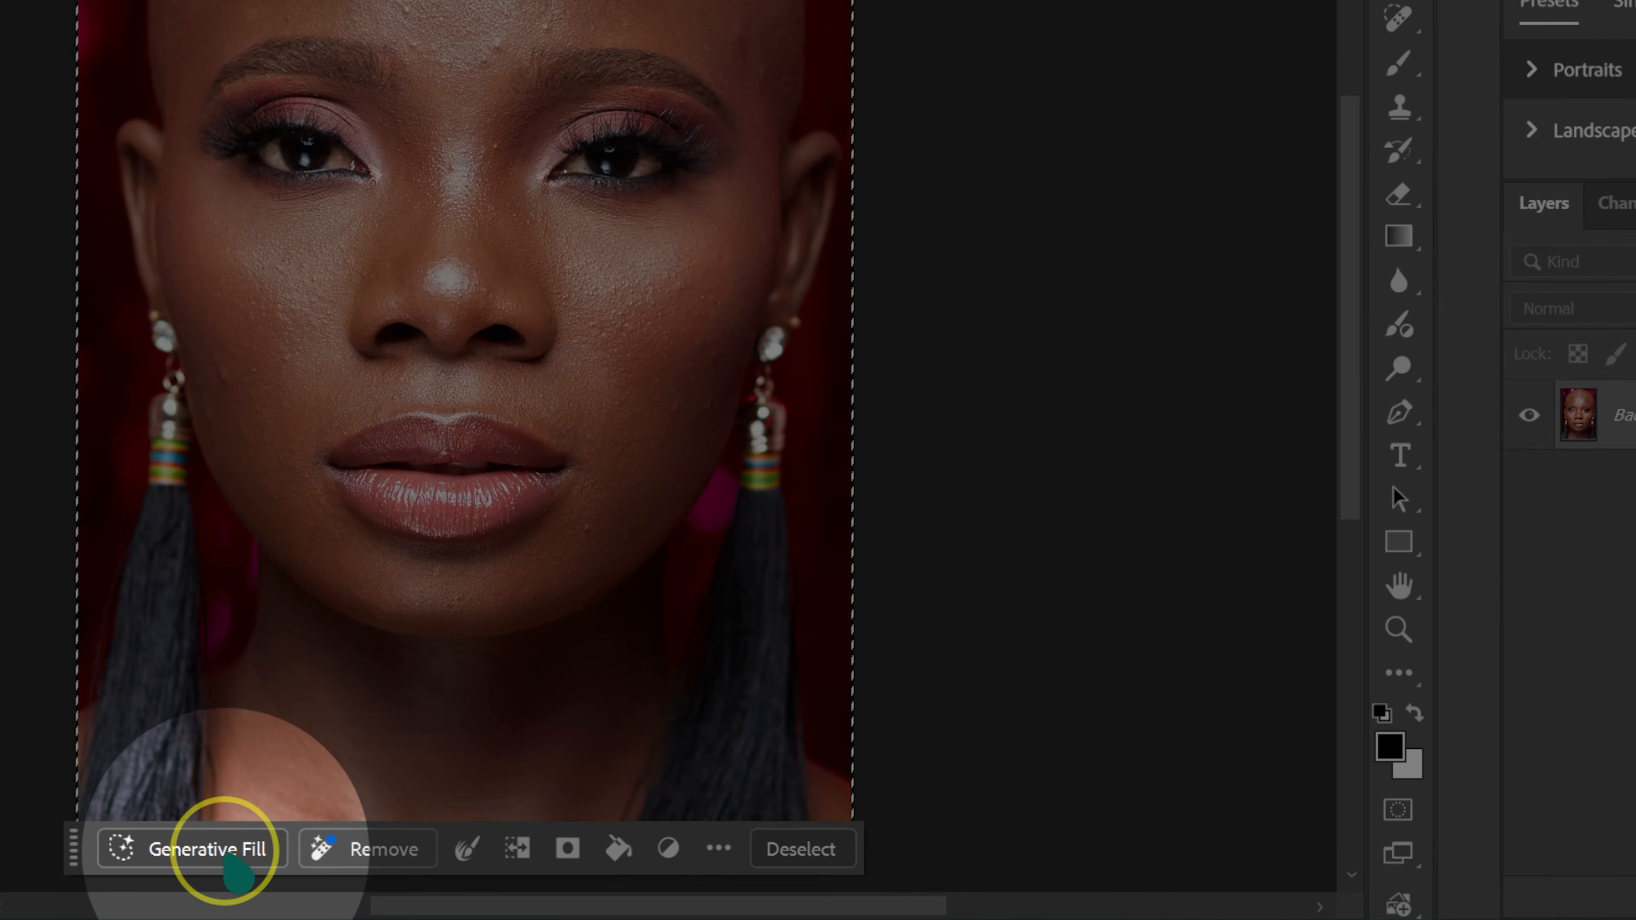
Start a Generative Fill on the selection and choose the Gemini 2.5 (Nano Banana) model
left_click(226, 851)
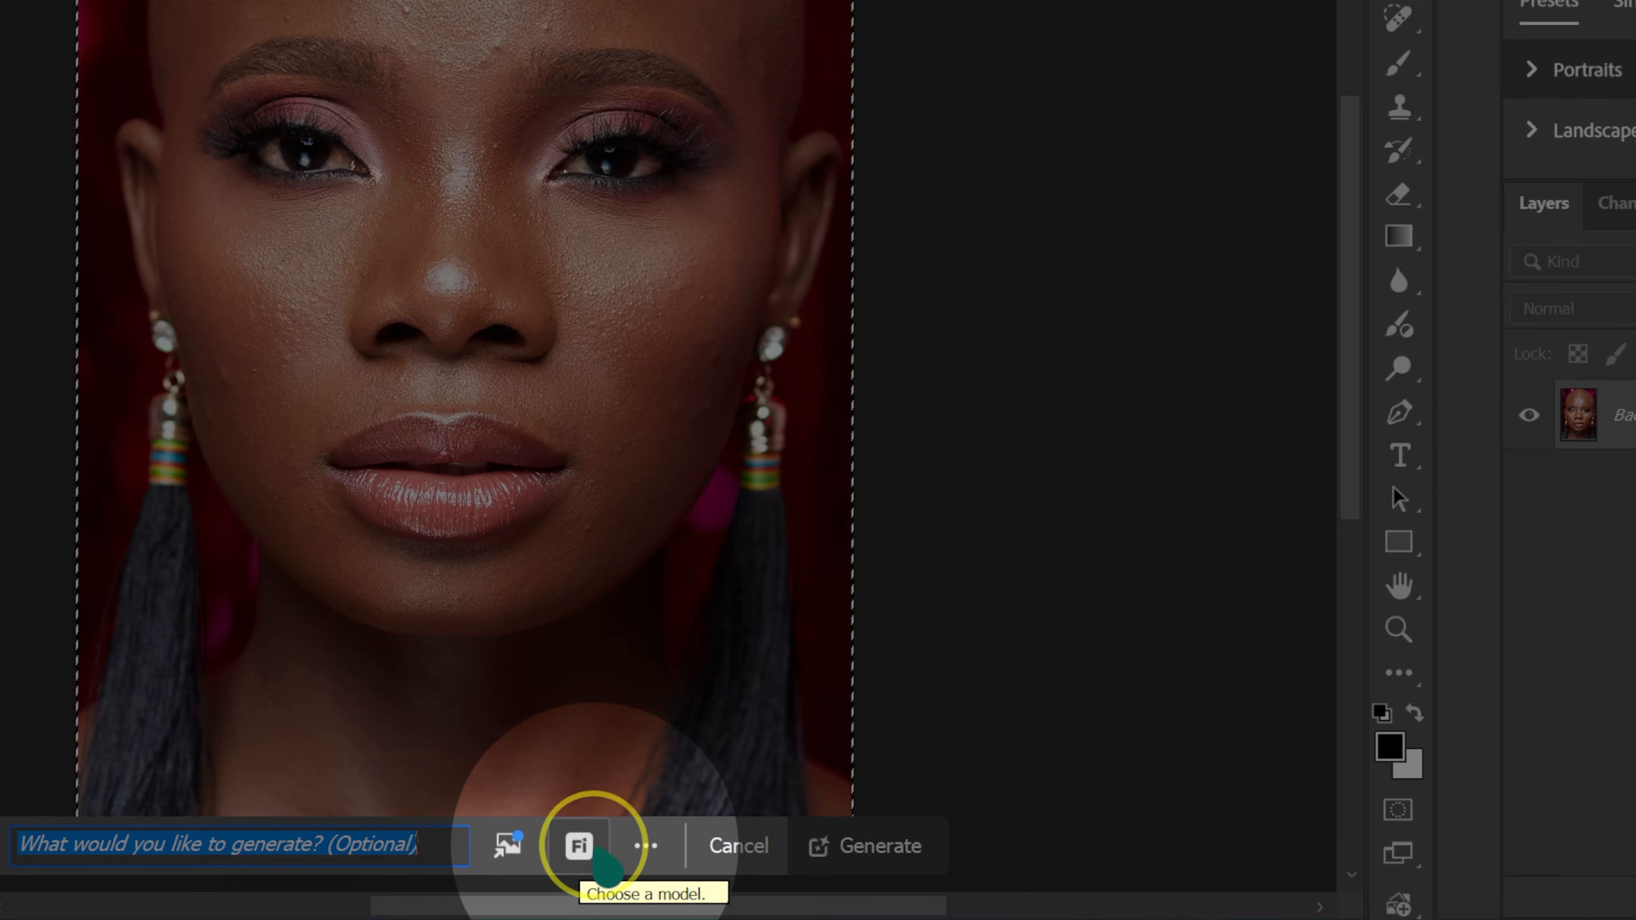
left_click(580, 848)
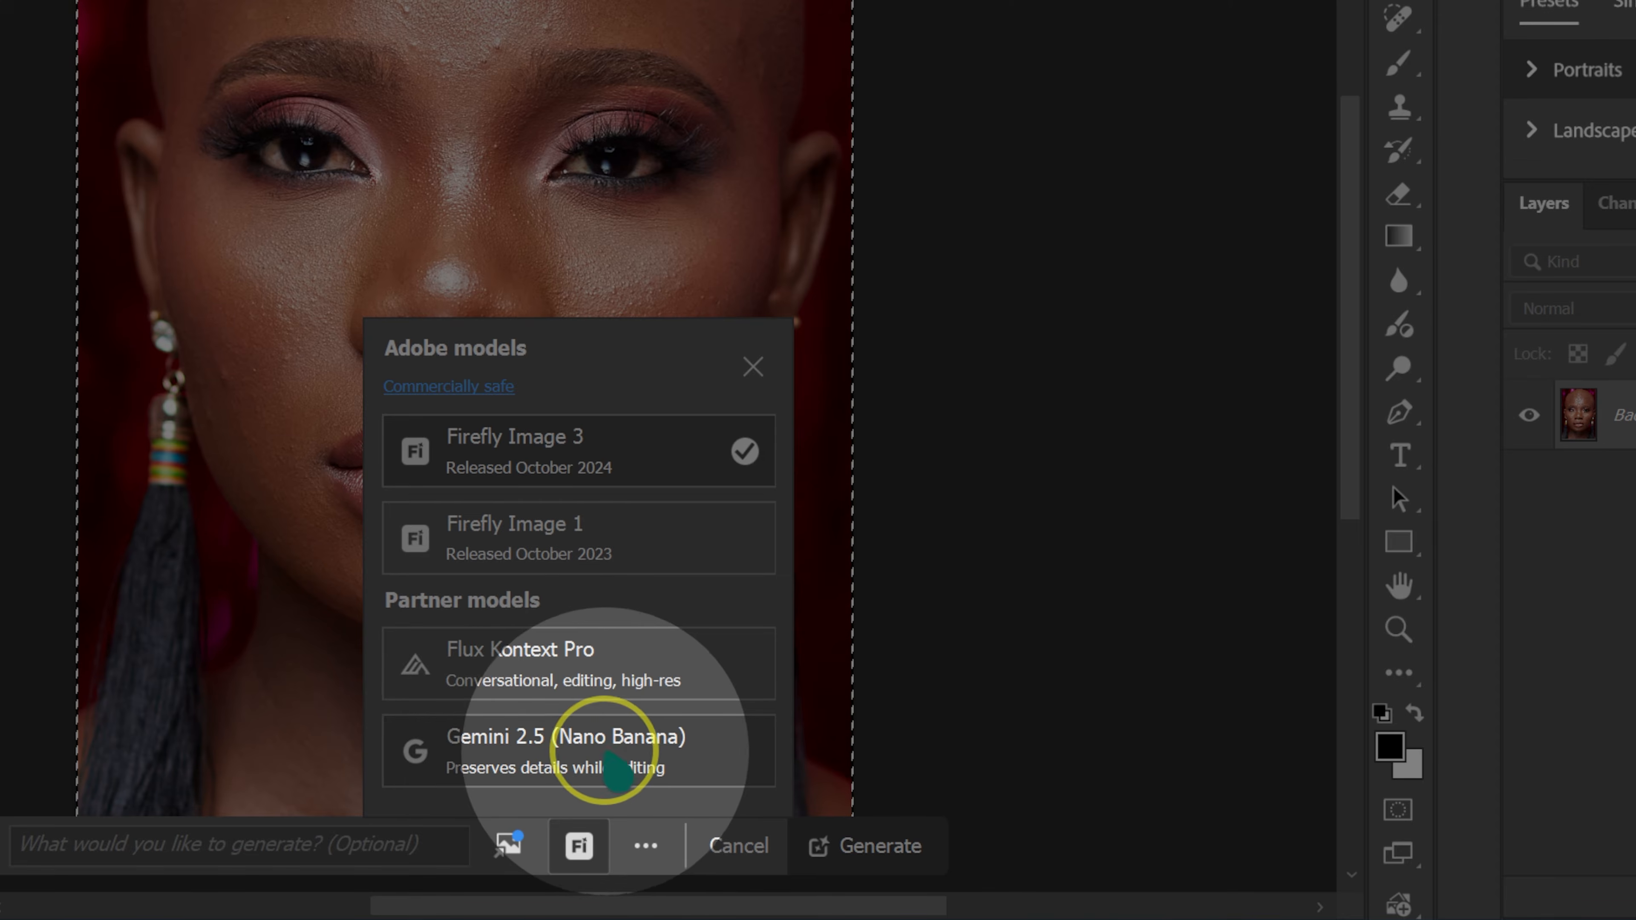
left_click(515, 750)
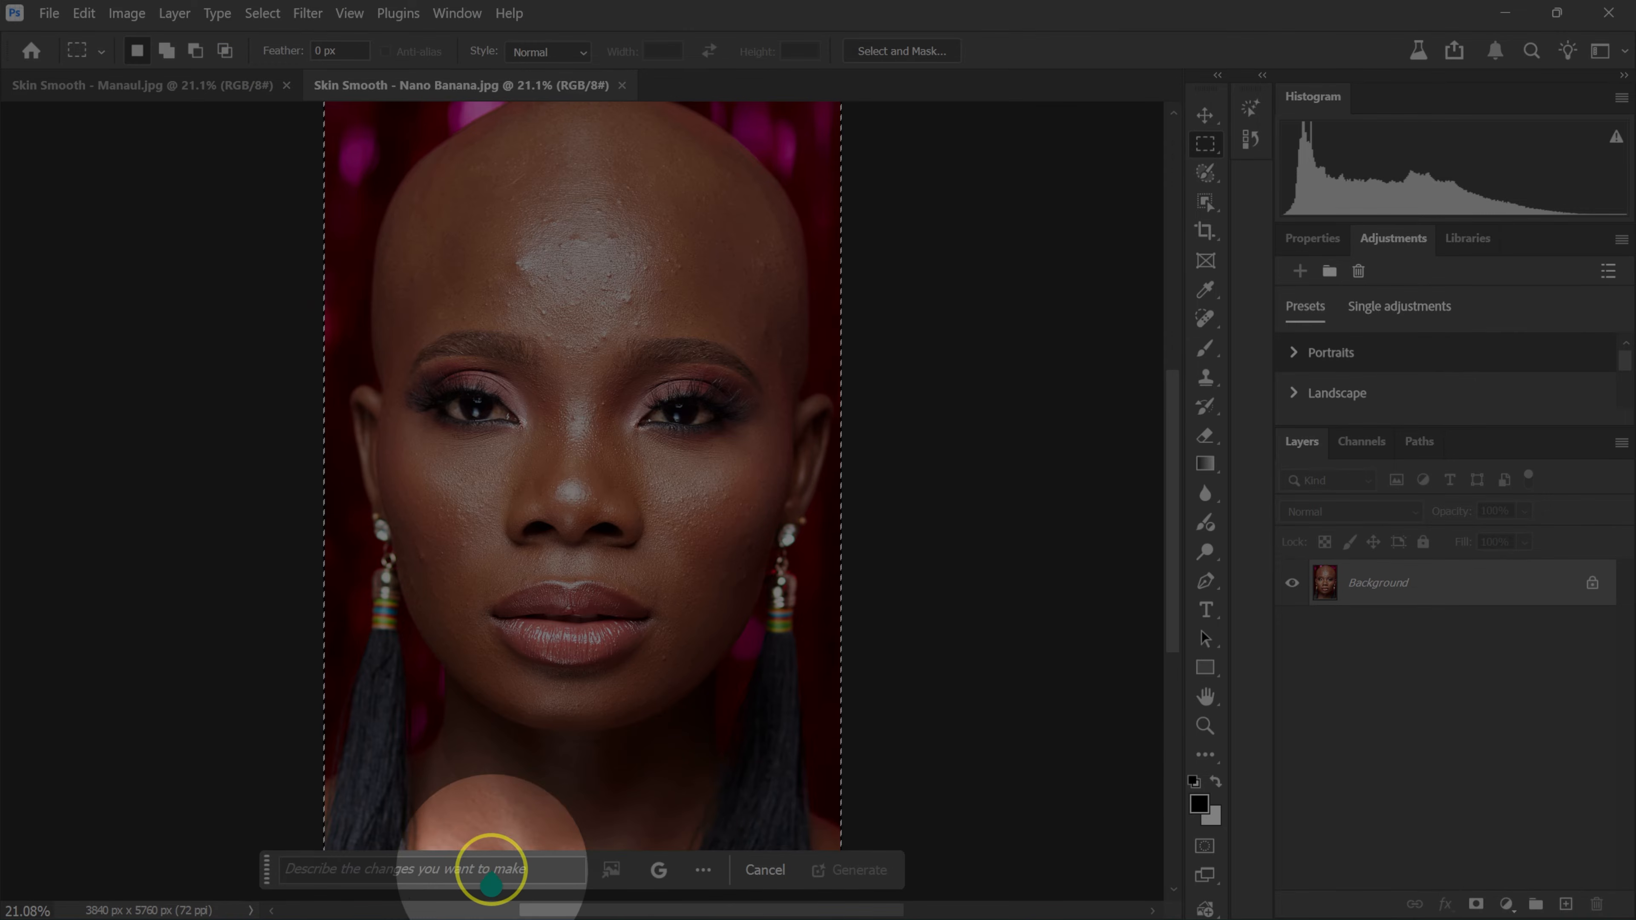
Generate a fill with the prompt "remove pimples and blemishes and make the skin smooth"
left_click(512, 869)
type("remove pimples and blemishes and make the skin")
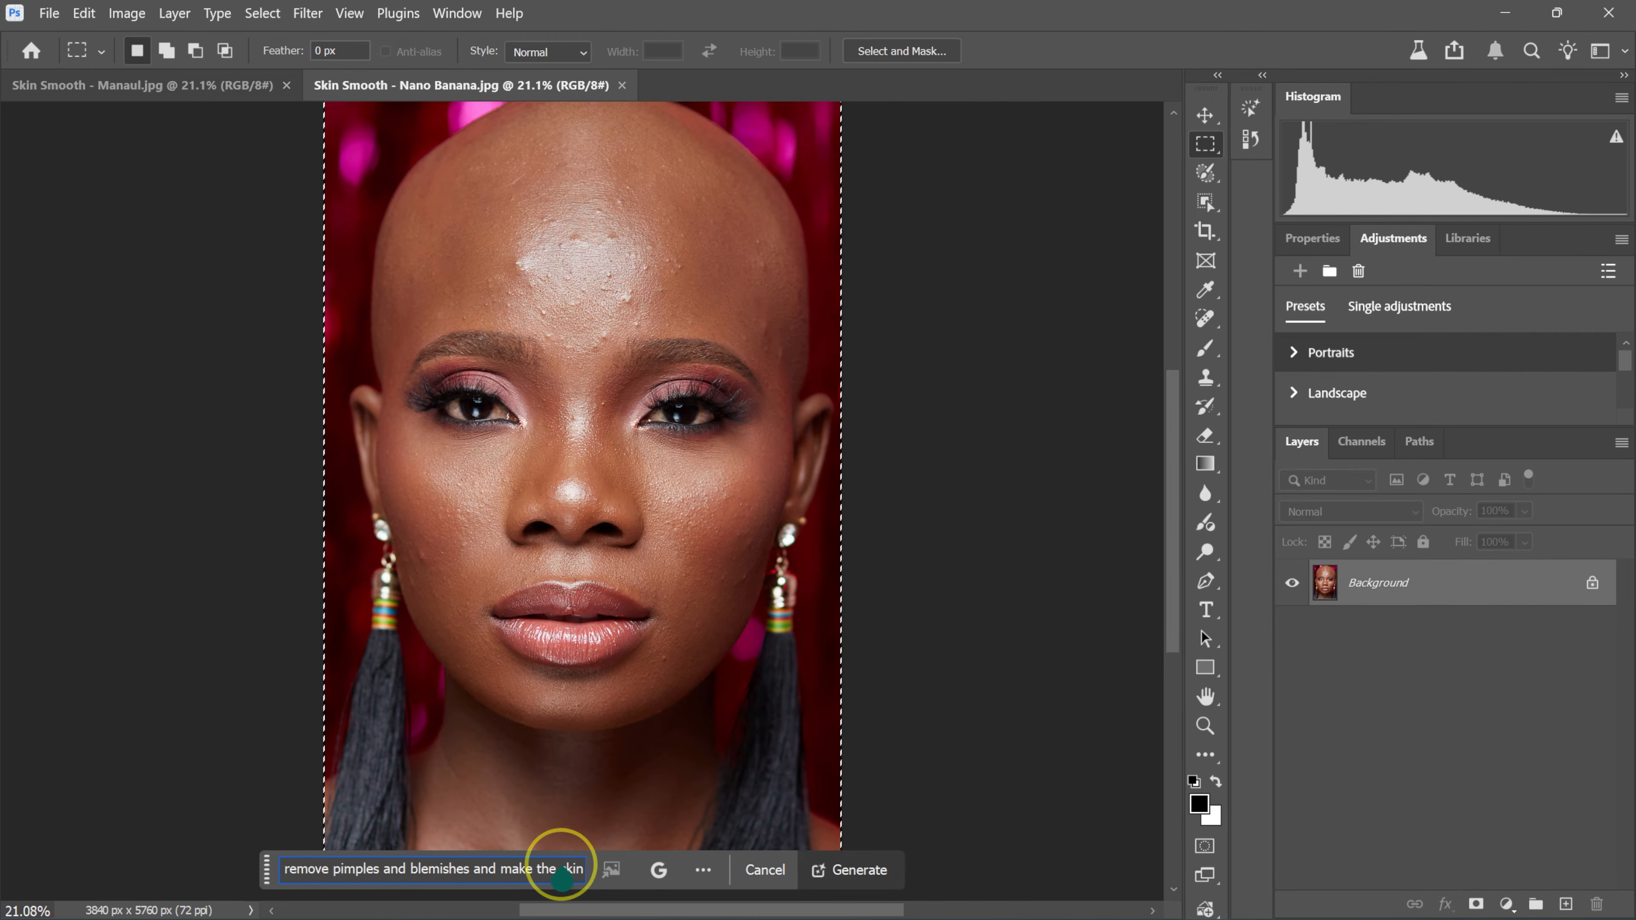
type("smooth")
left_click(871, 876)
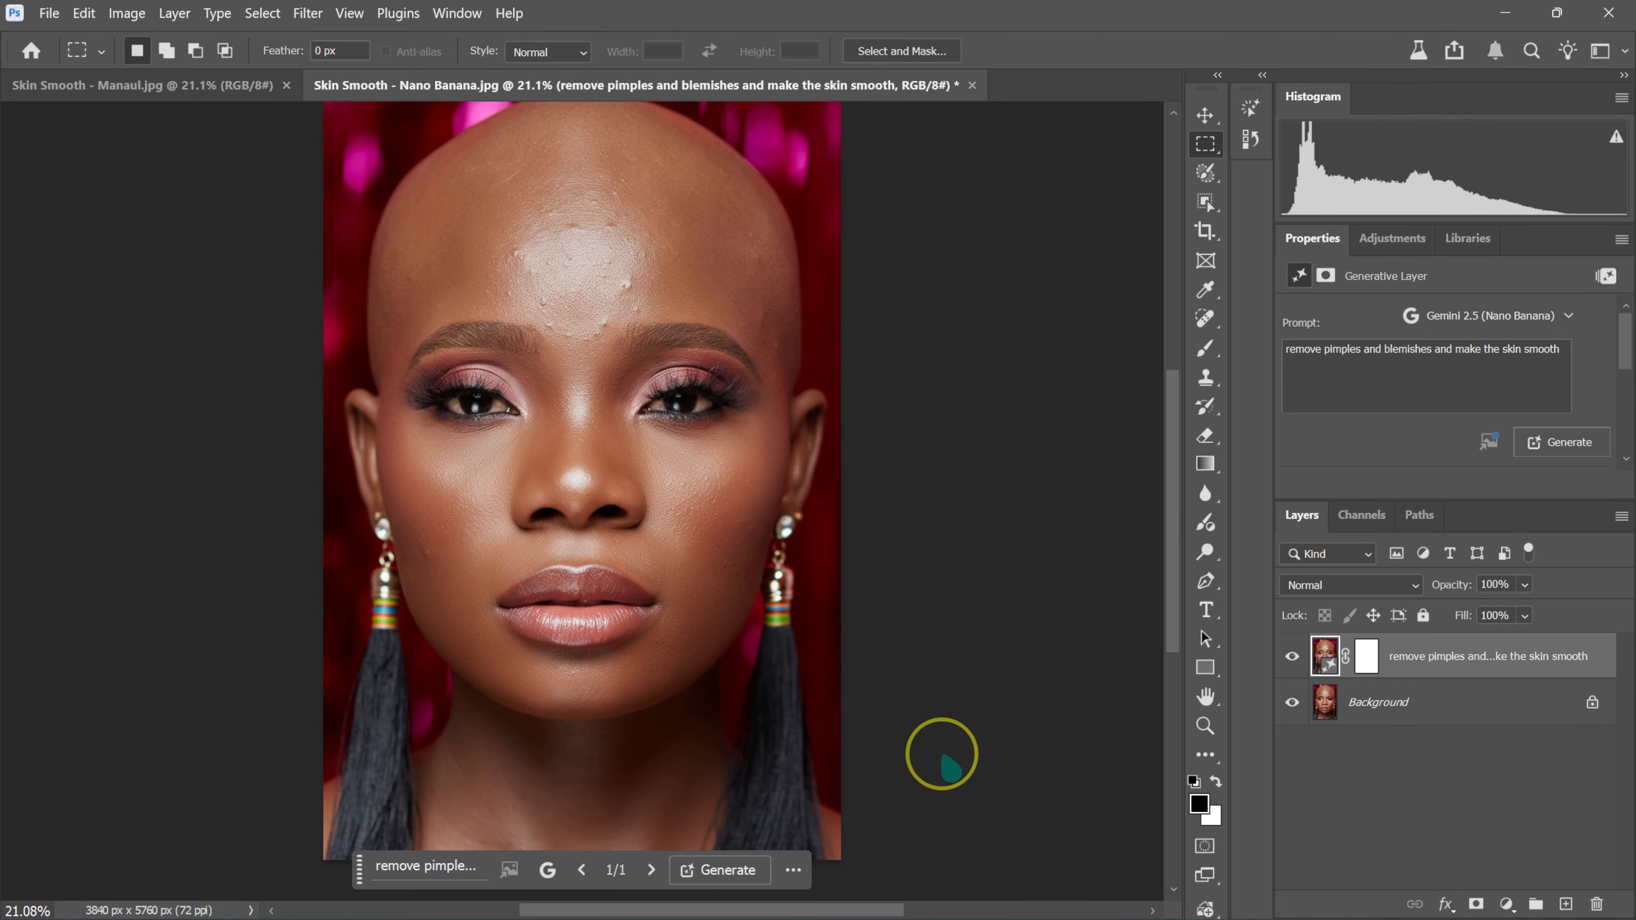
Compare the original portrait with the generated skin-smoothing result by toggling the generative layer's visibility
left_click(1292, 656)
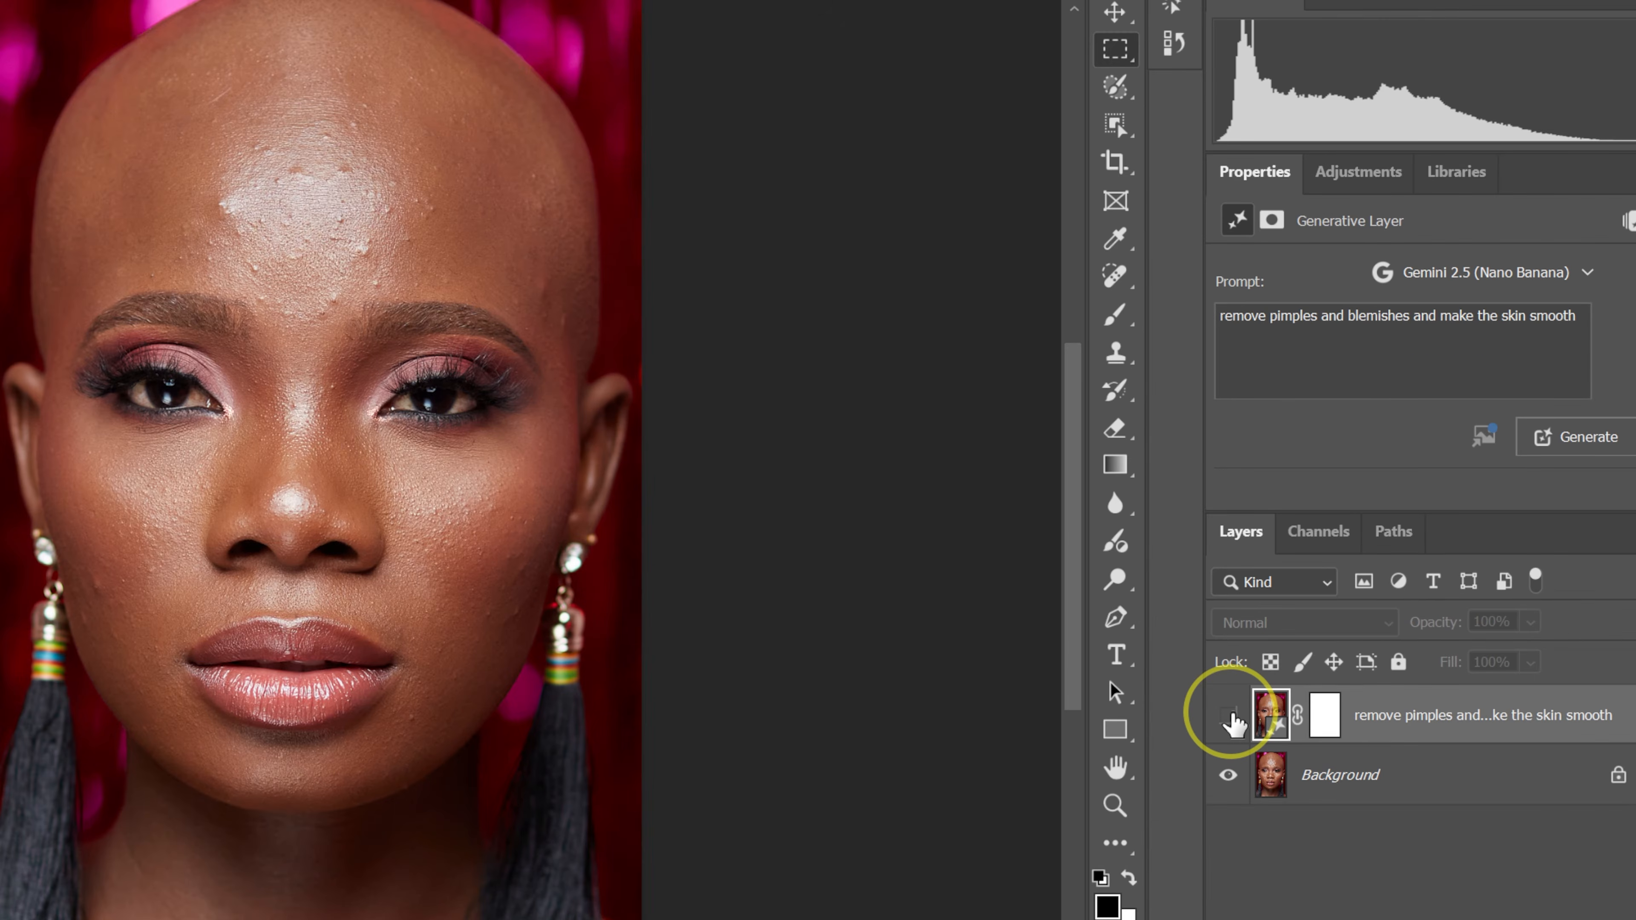
left_click(1293, 656)
left_click(1228, 716)
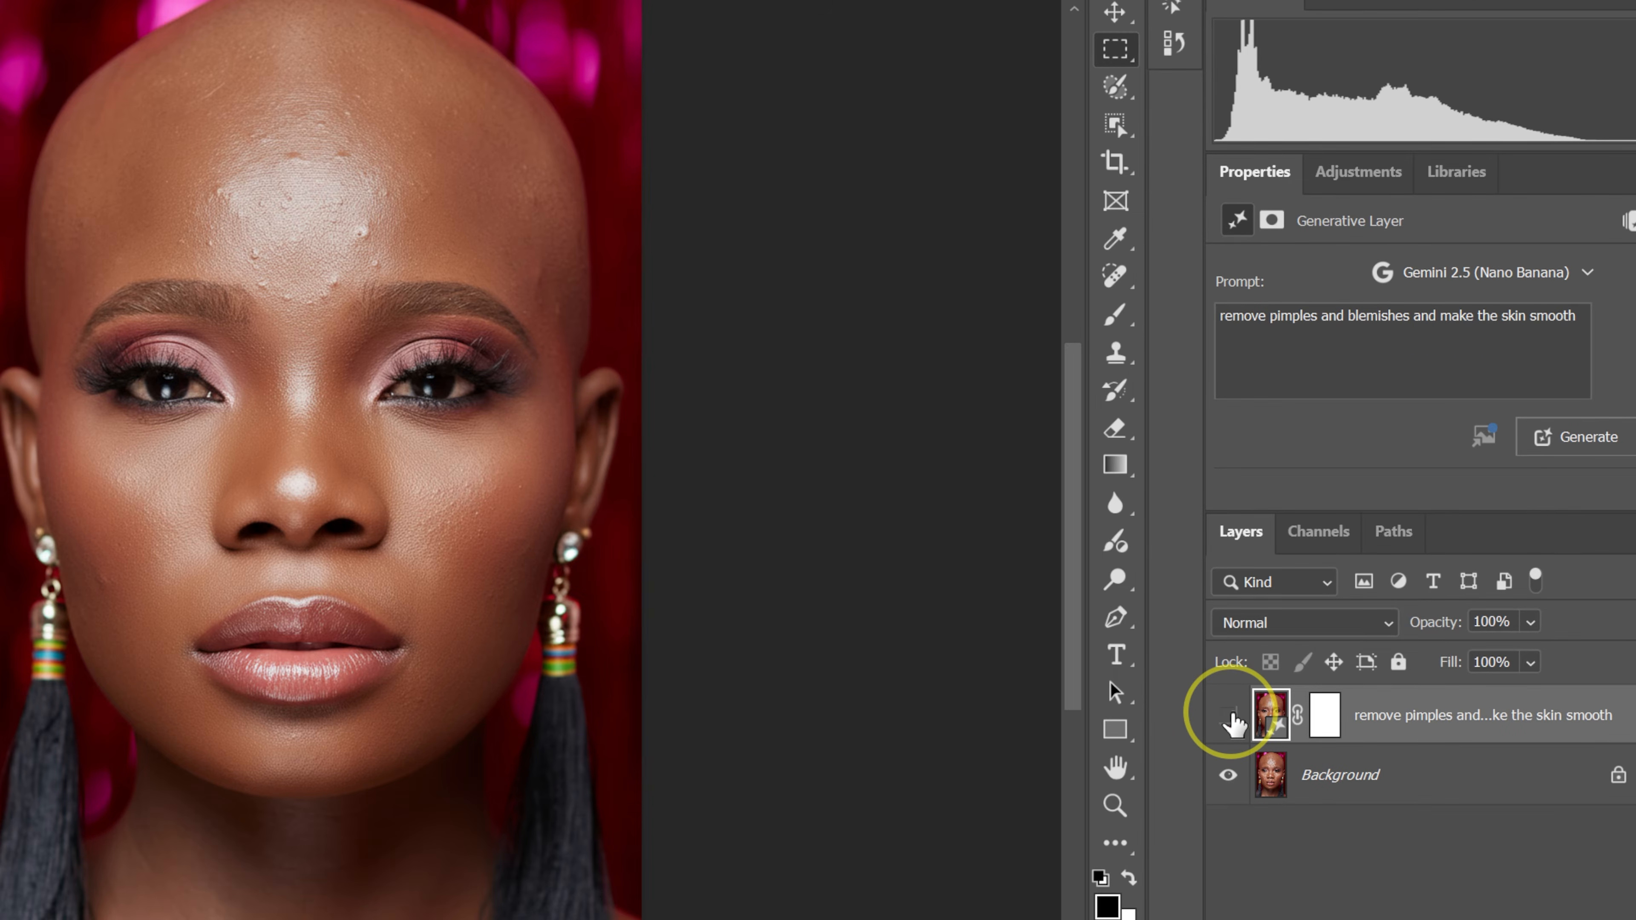
left_click(1228, 715)
left_click(1228, 715)
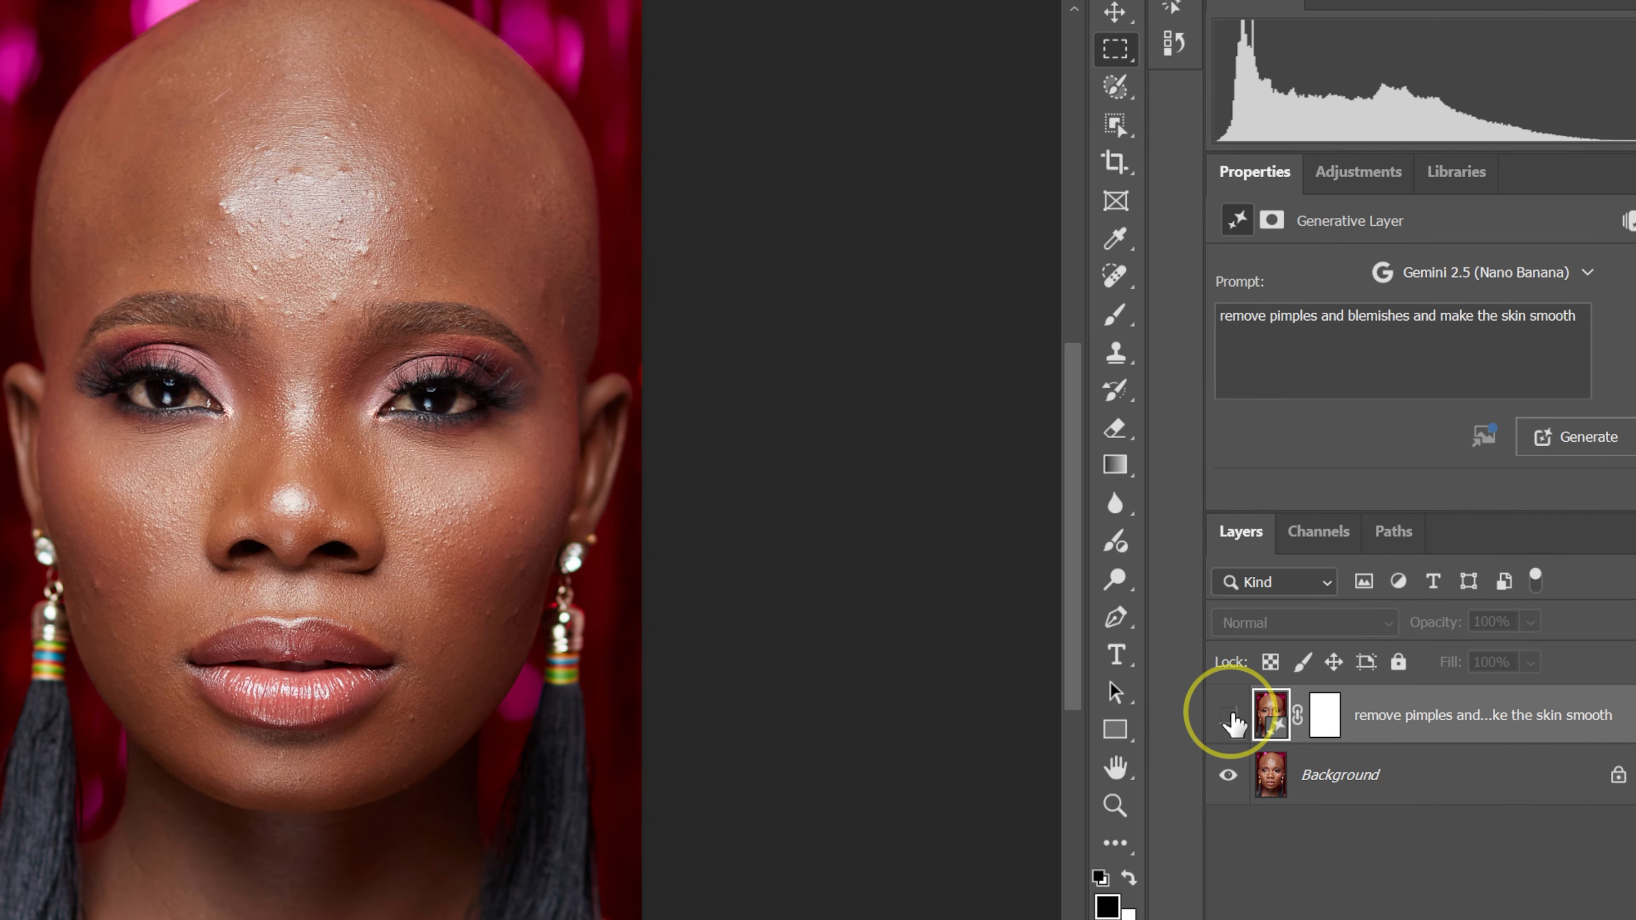
left_click(1229, 716)
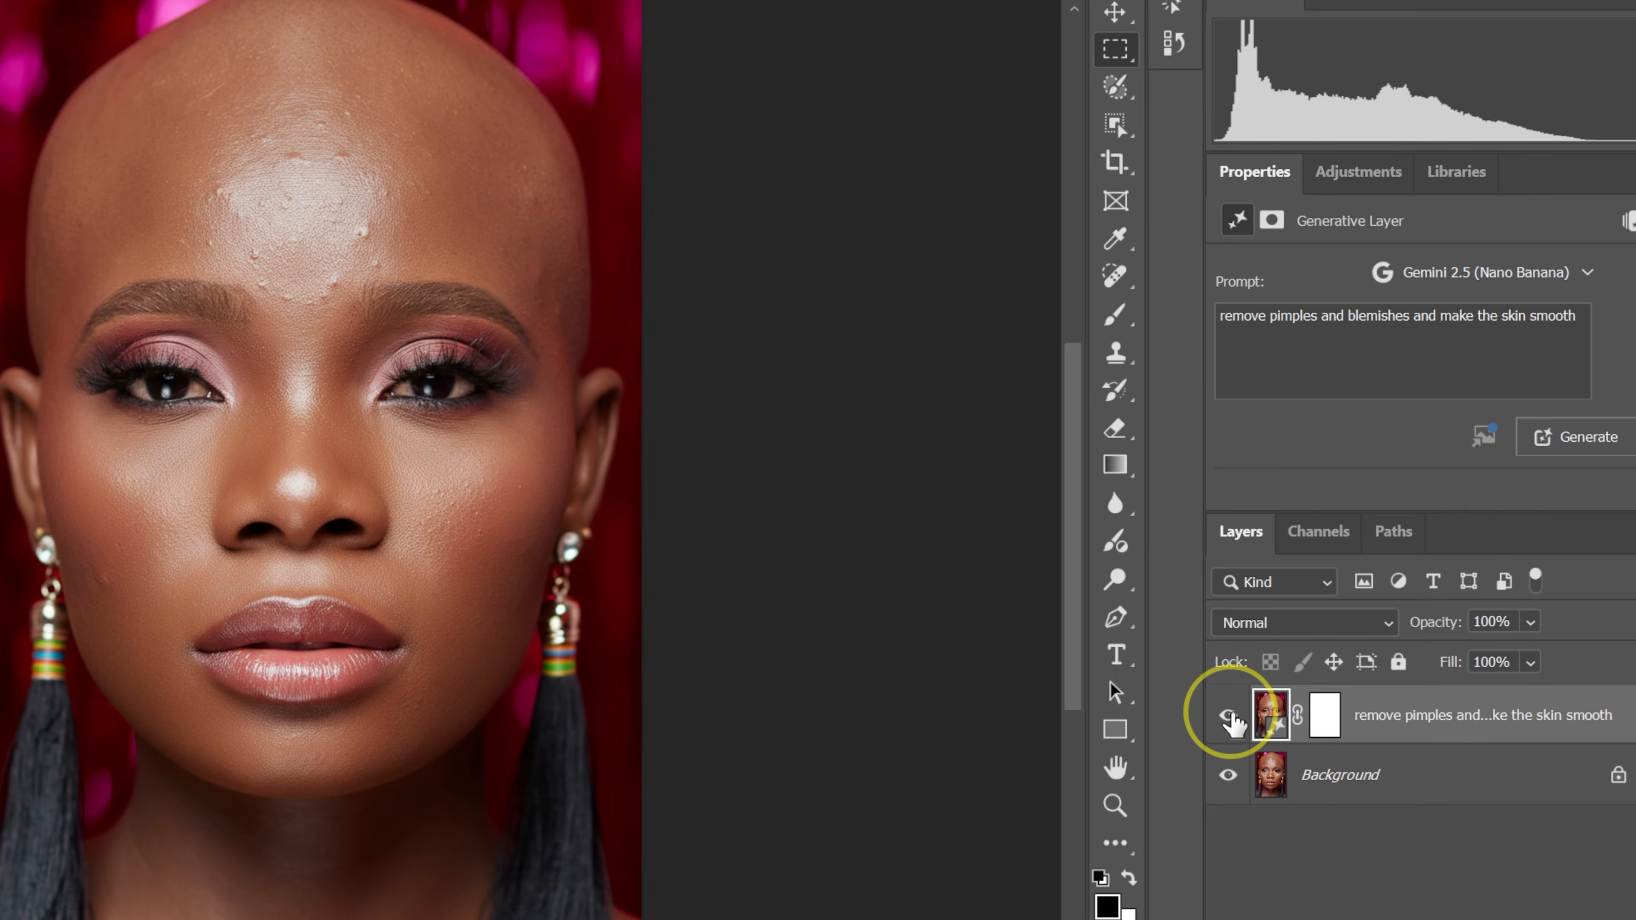
left_click(1231, 719)
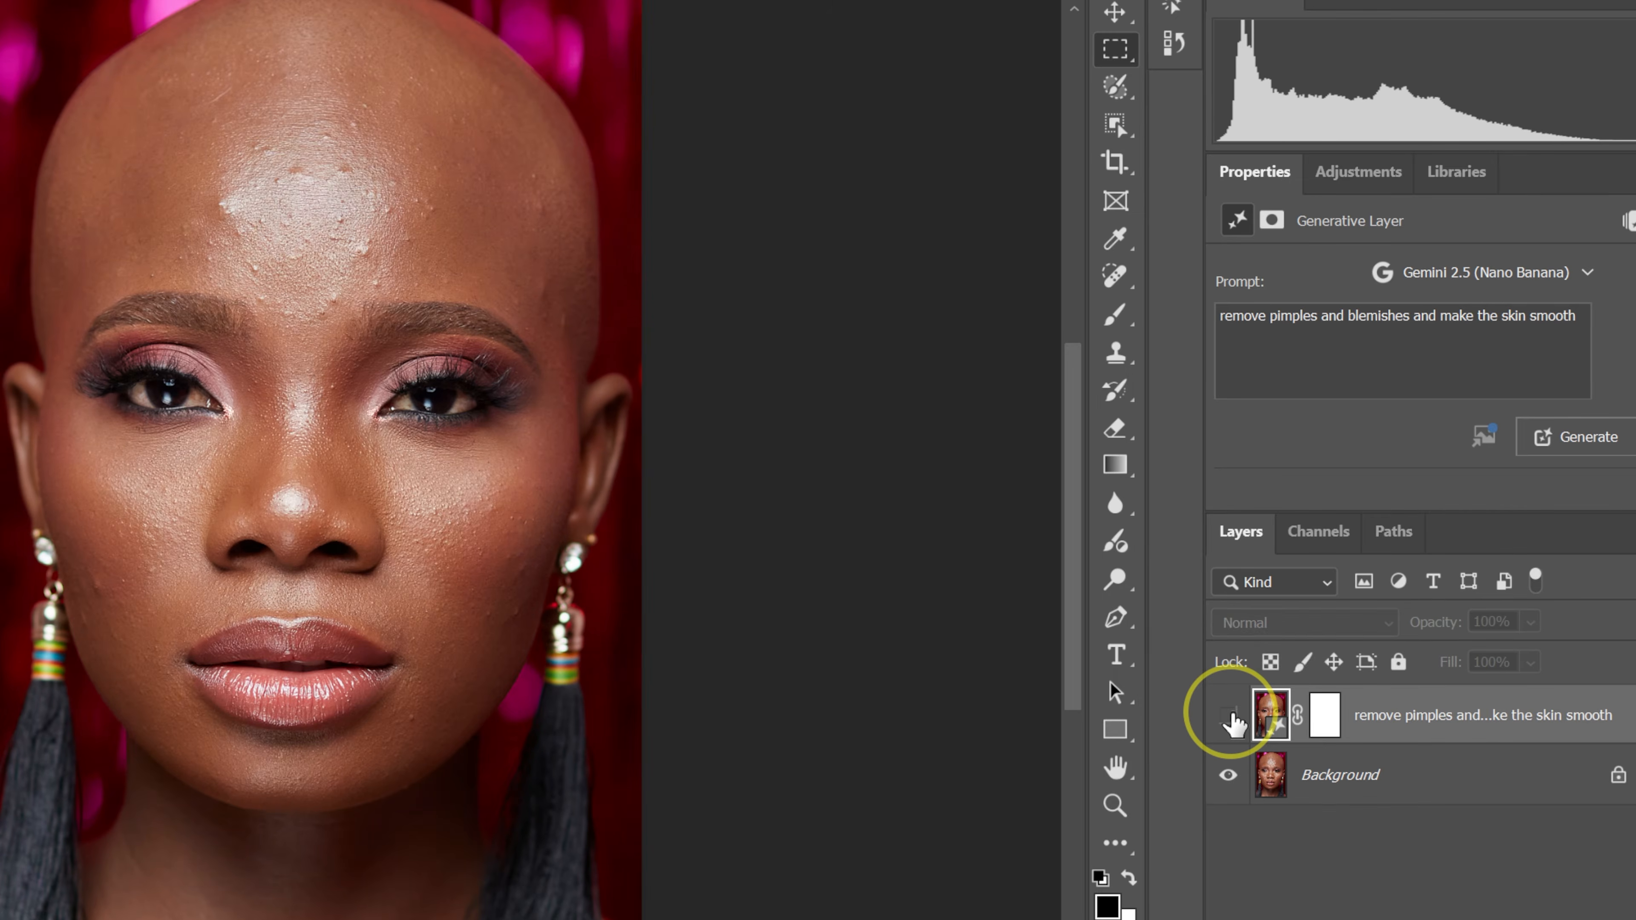
left_click(1231, 718)
left_click(1231, 719)
left_click(1230, 719)
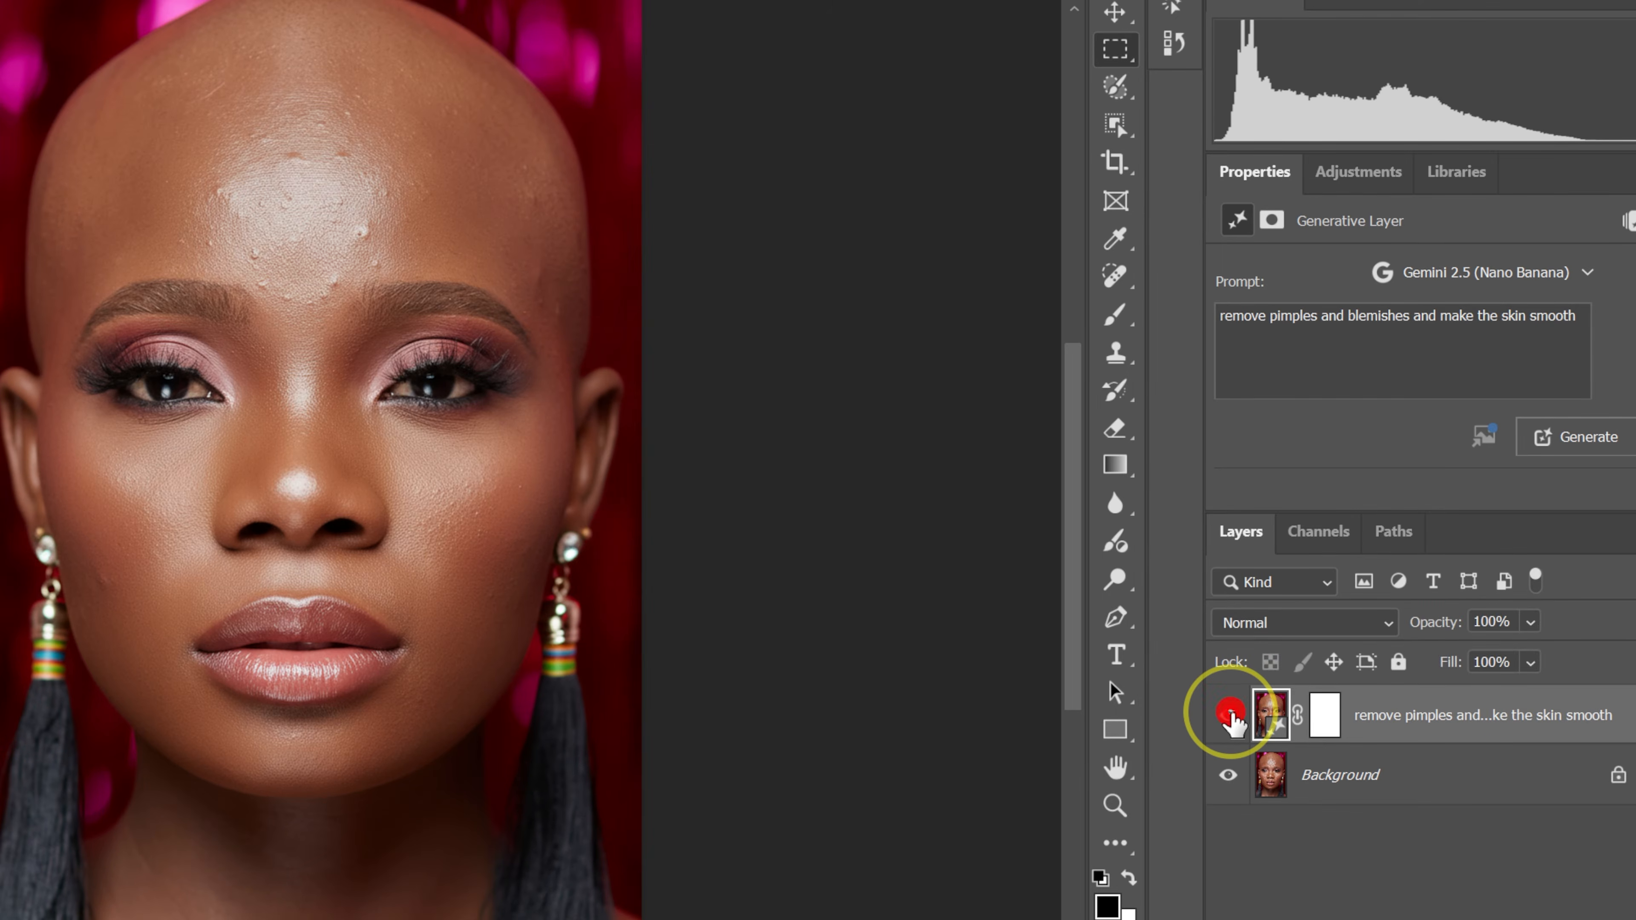
left_click(1231, 719)
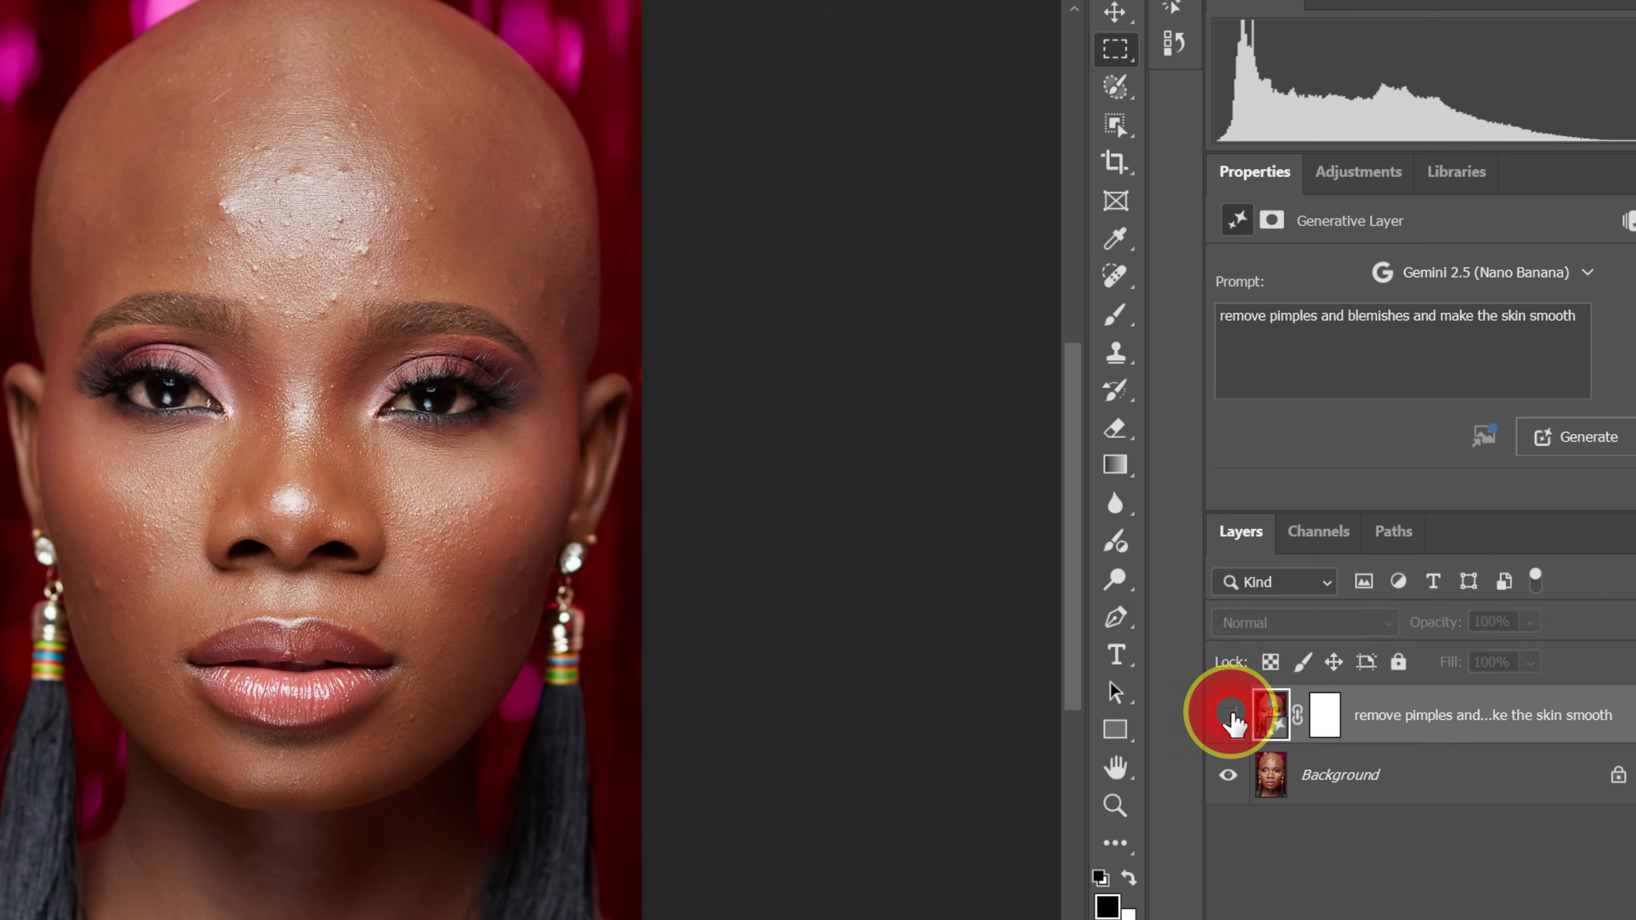
left_click(1231, 719)
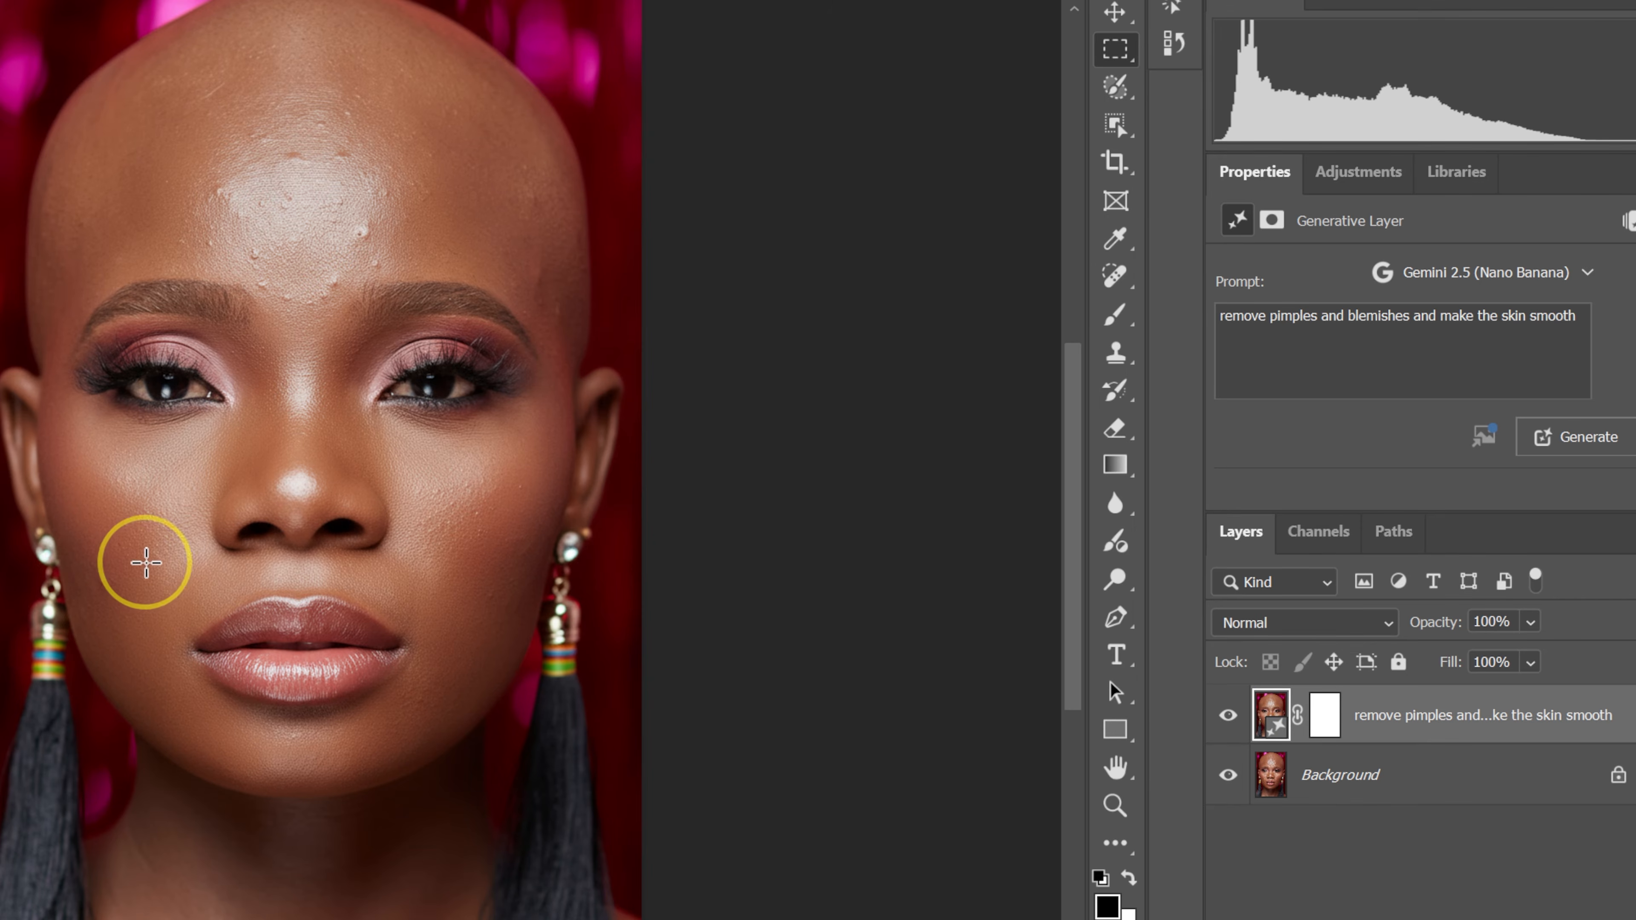
Hide the first generative layer and select the entire canvas on the Background layer
left_click(1227, 717)
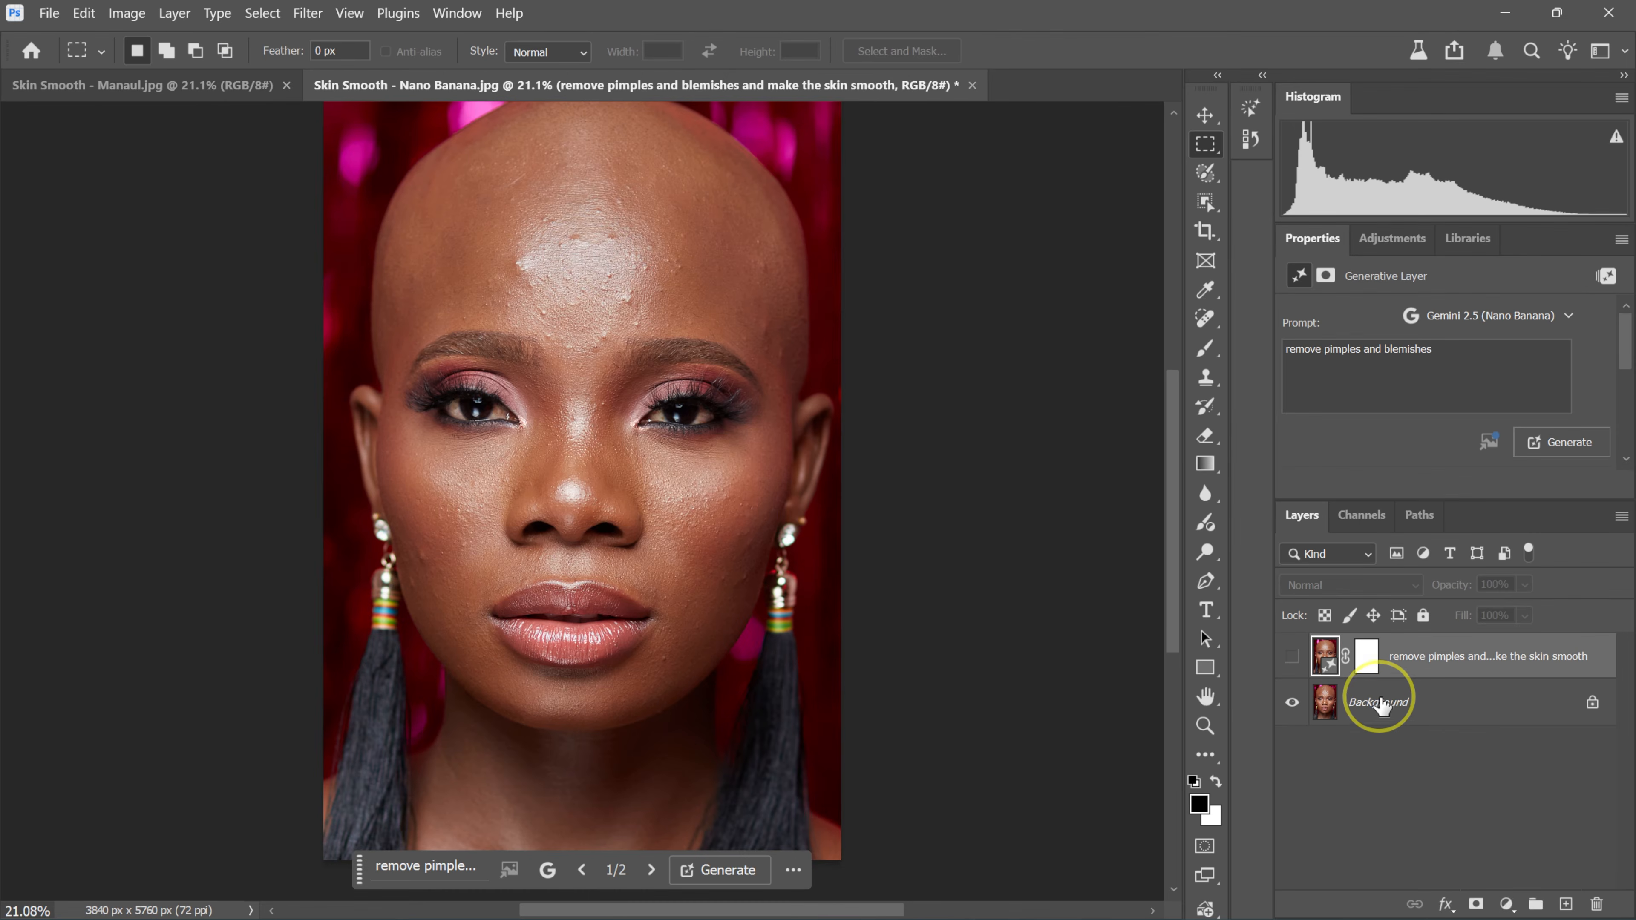
left_click(1387, 709)
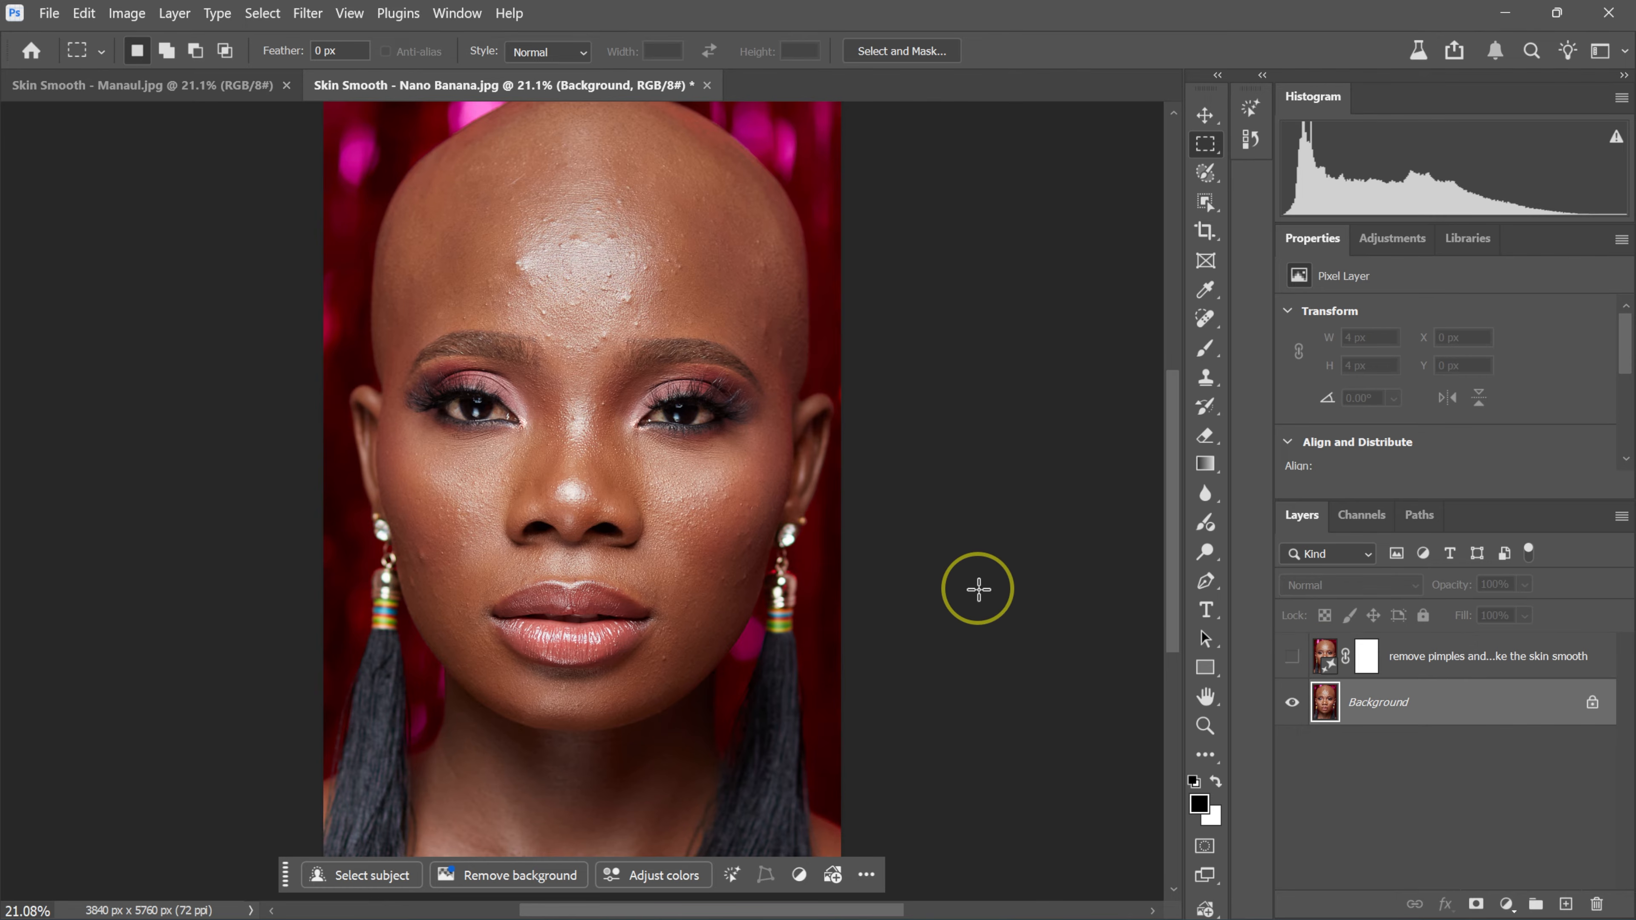
key("ctrl+a")
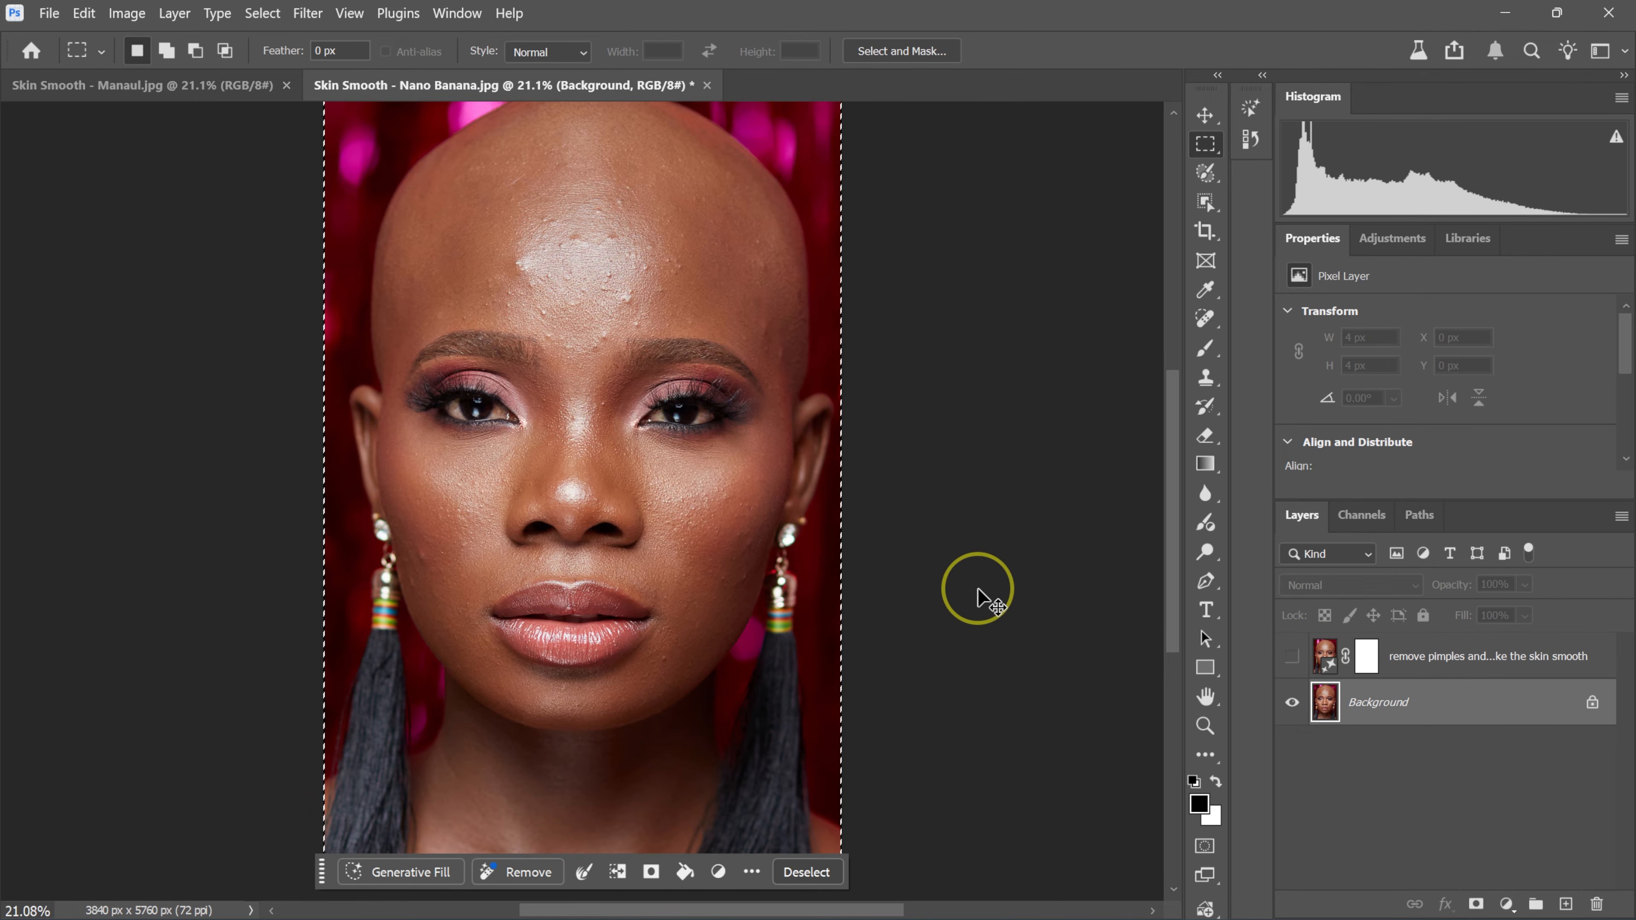
Generate another fill with the prompt shortened to "remove pimples and blemishes"
left_click(418, 883)
type("remove pimples and blemishes and make the skin smooth.")
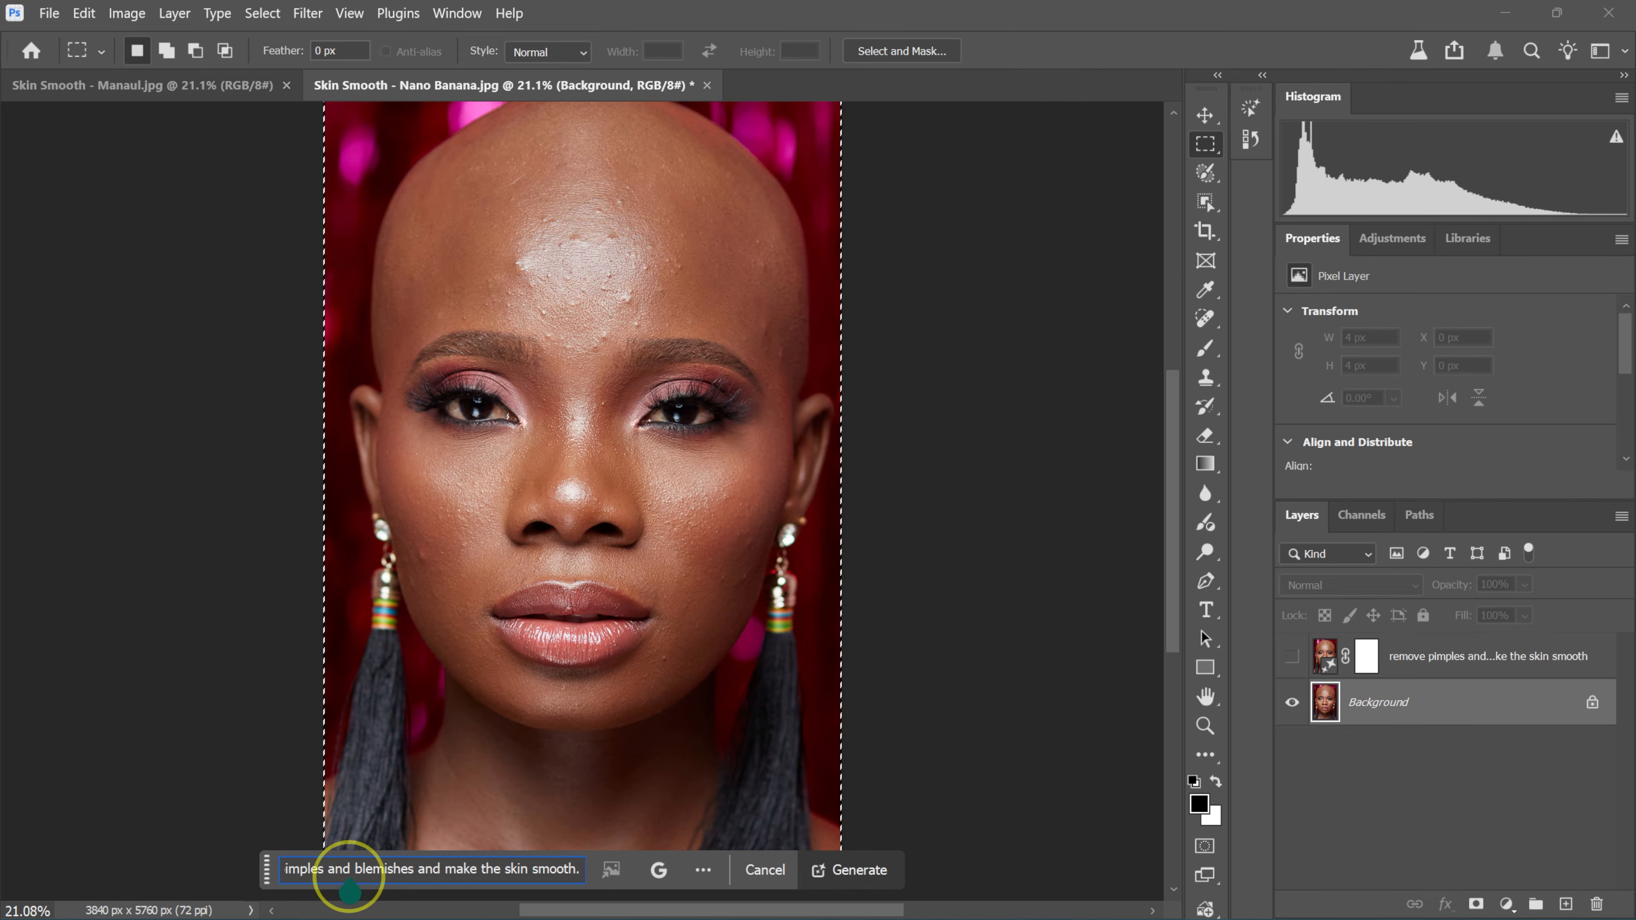
left_click_drag(413, 870, 639, 869)
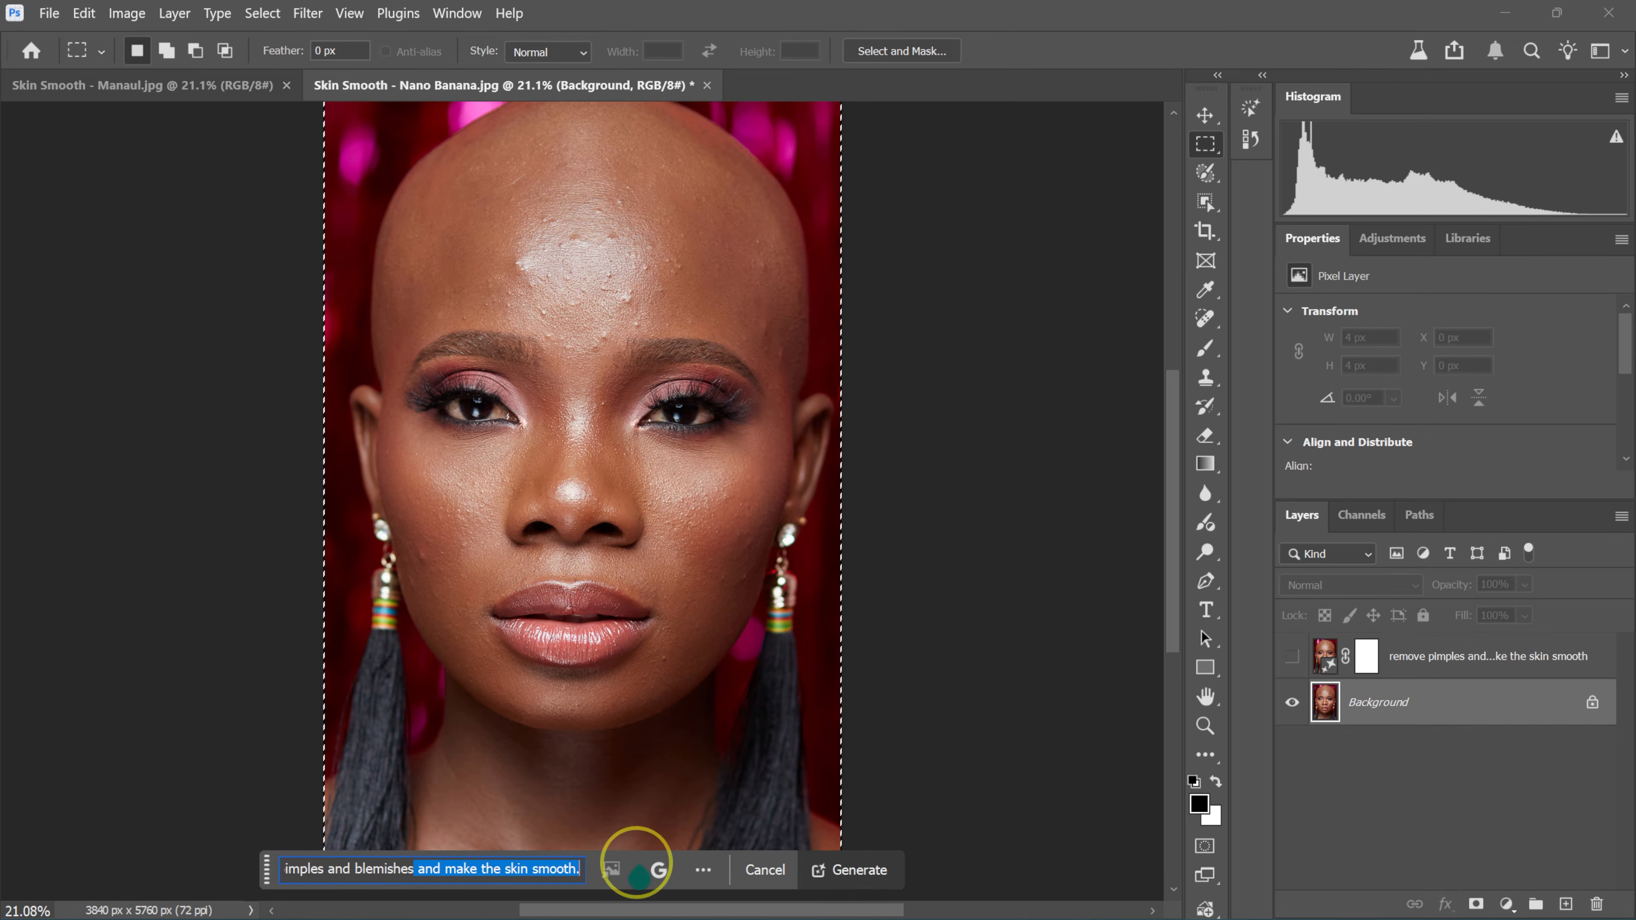
key("BackSpace")
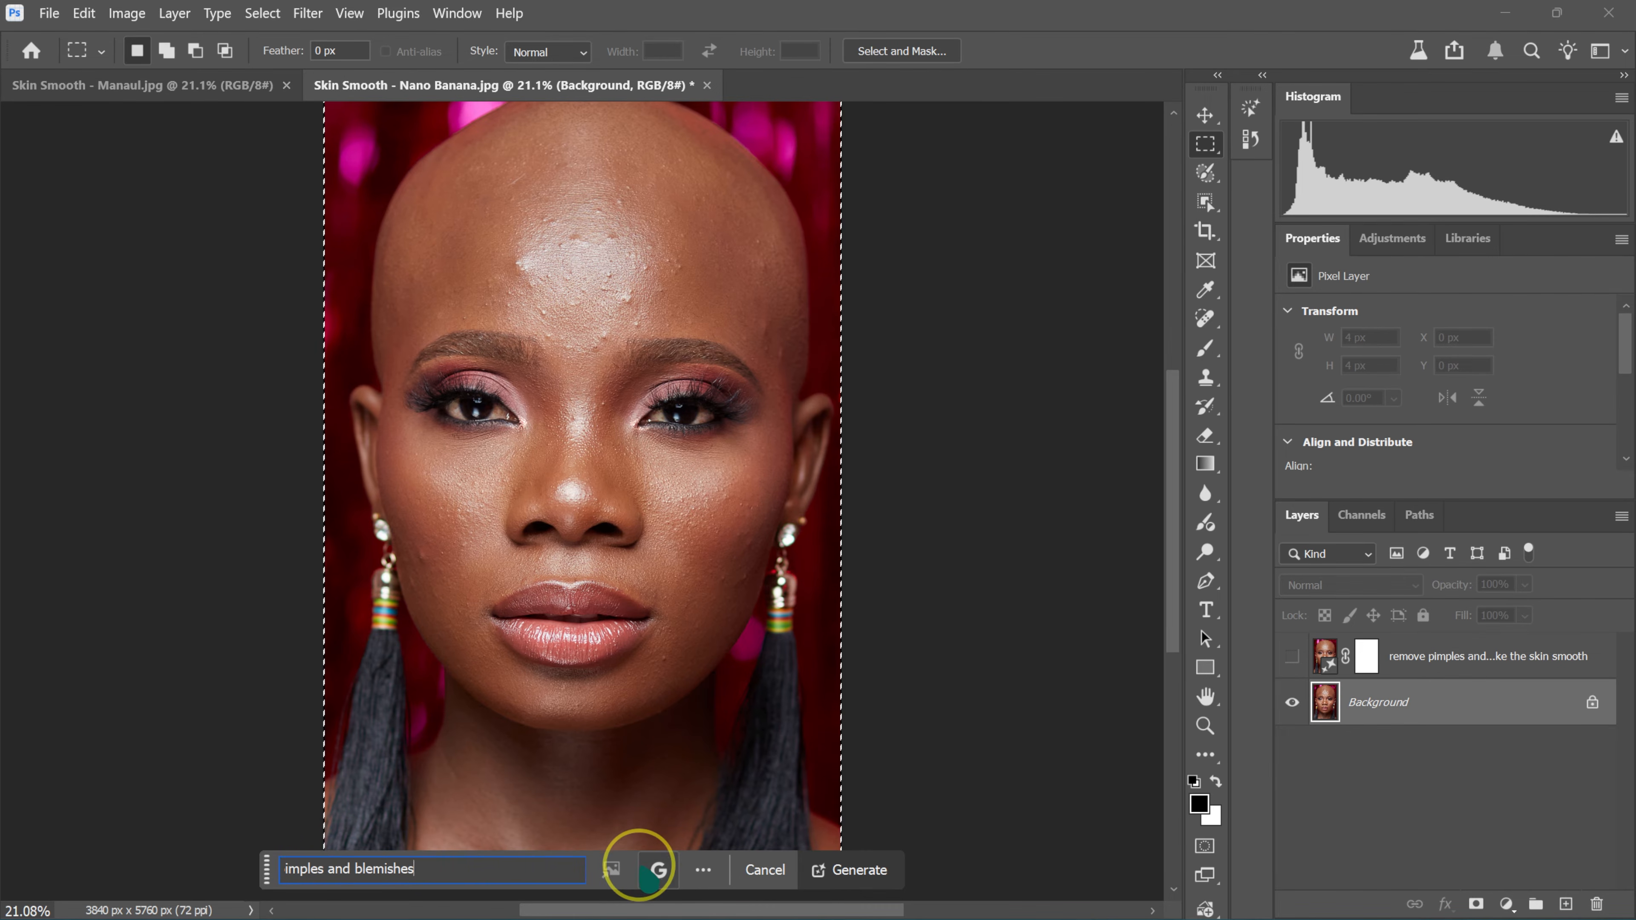
left_click(857, 870)
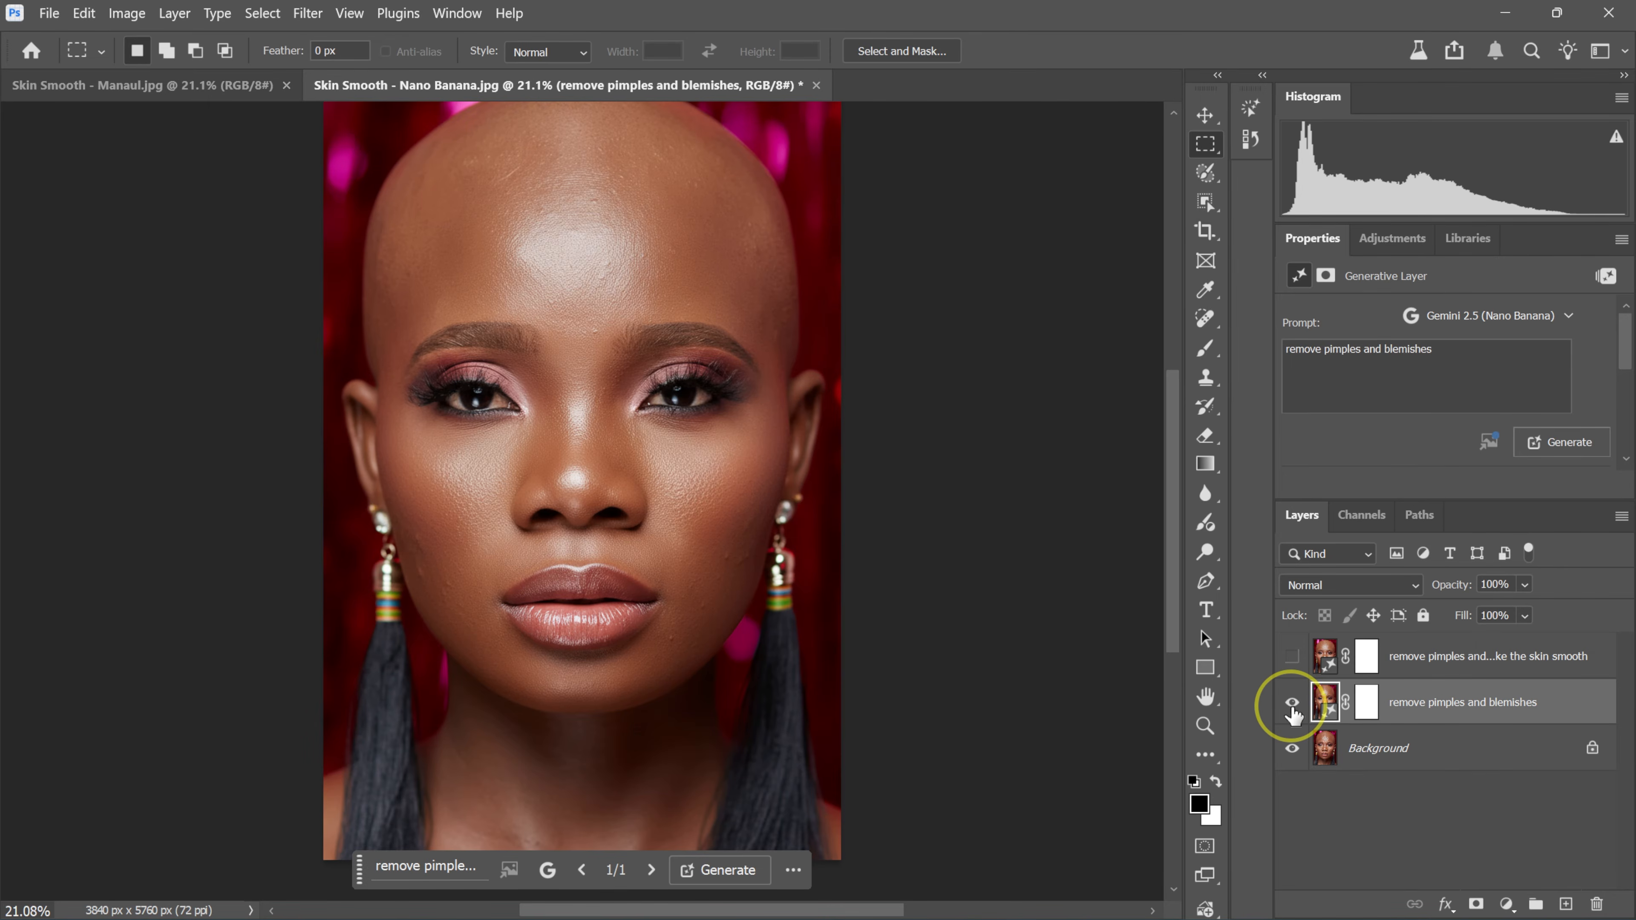
Compare the portrait with and without the "remove pimples and blemishes" layer, leaving that layer hidden
left_click(1292, 708)
left_click(1293, 708)
left_click(1265, 777)
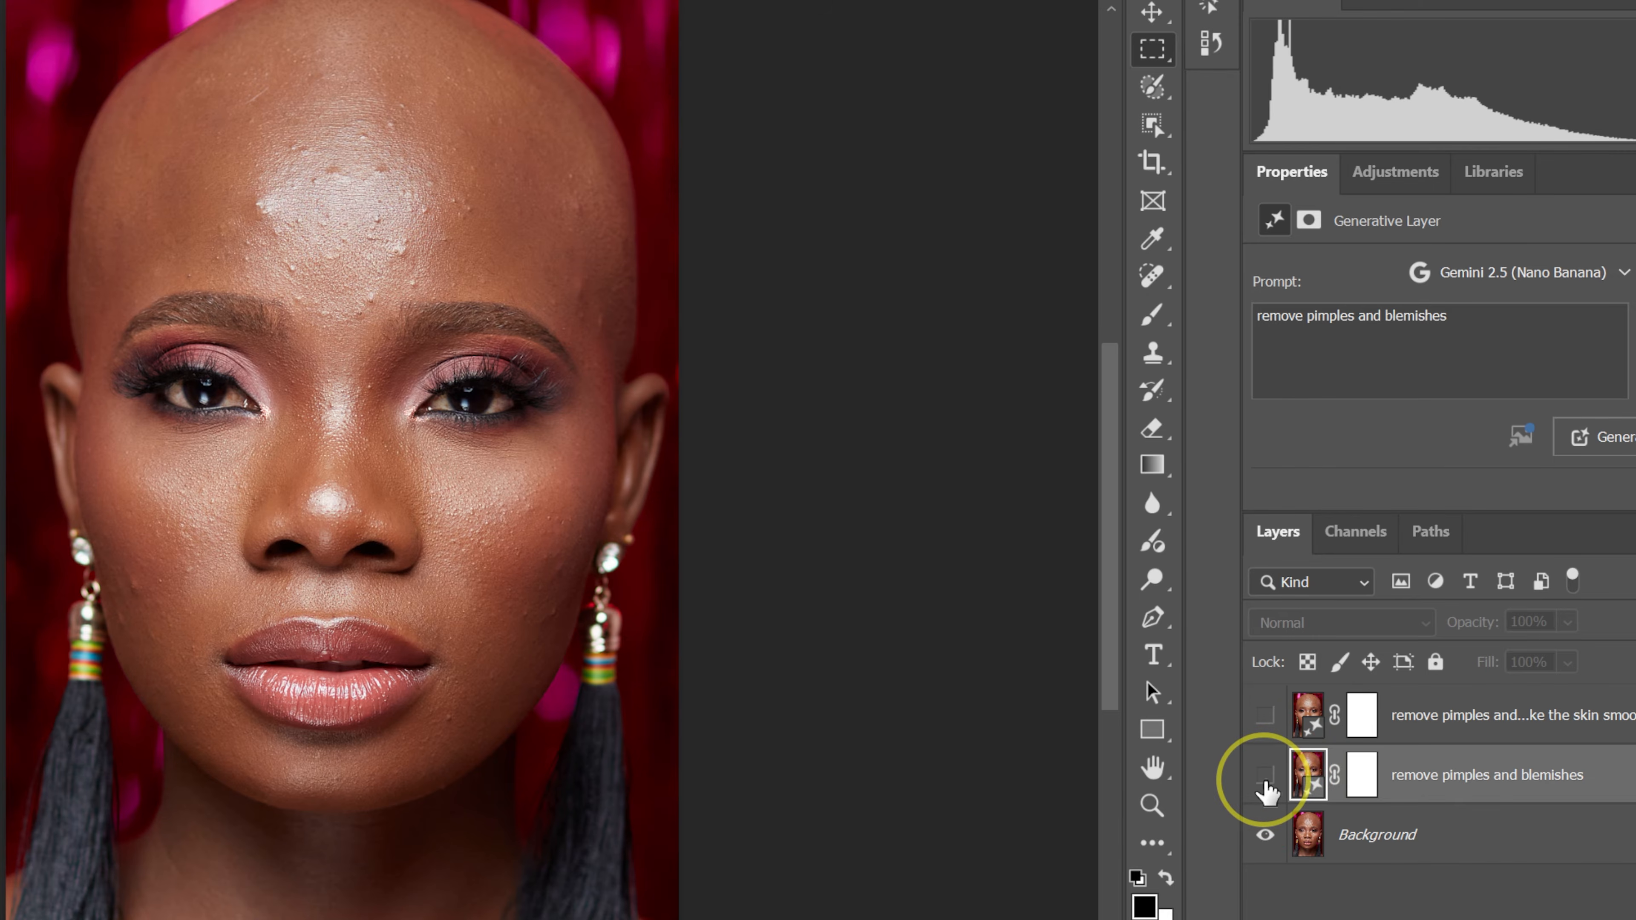
left_click(1265, 778)
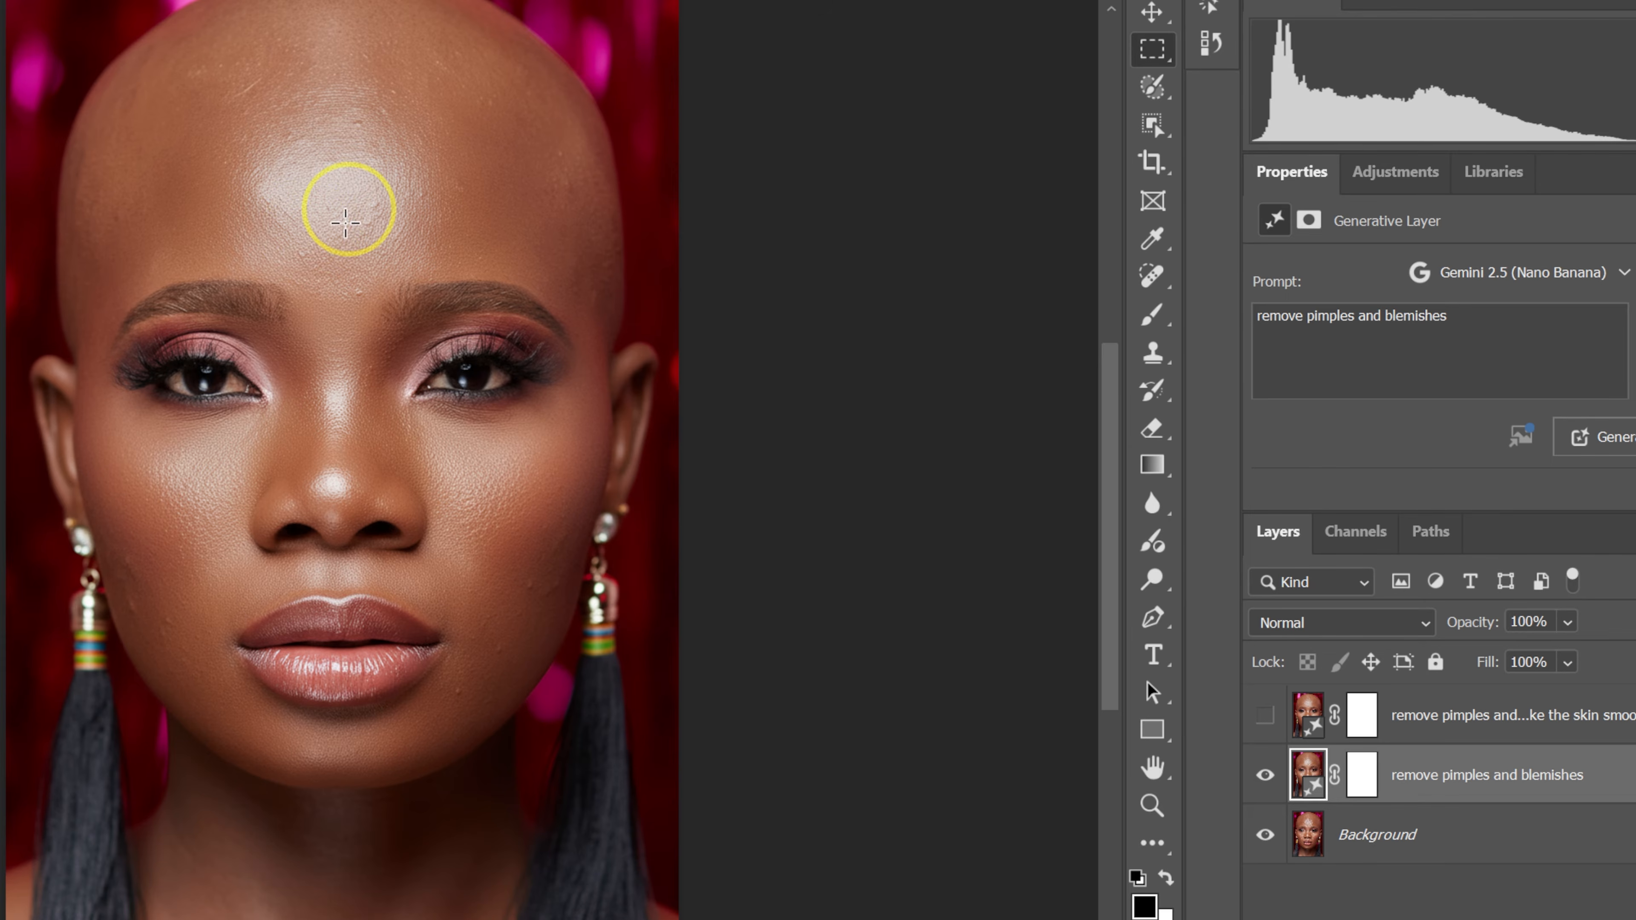
left_click(1266, 775)
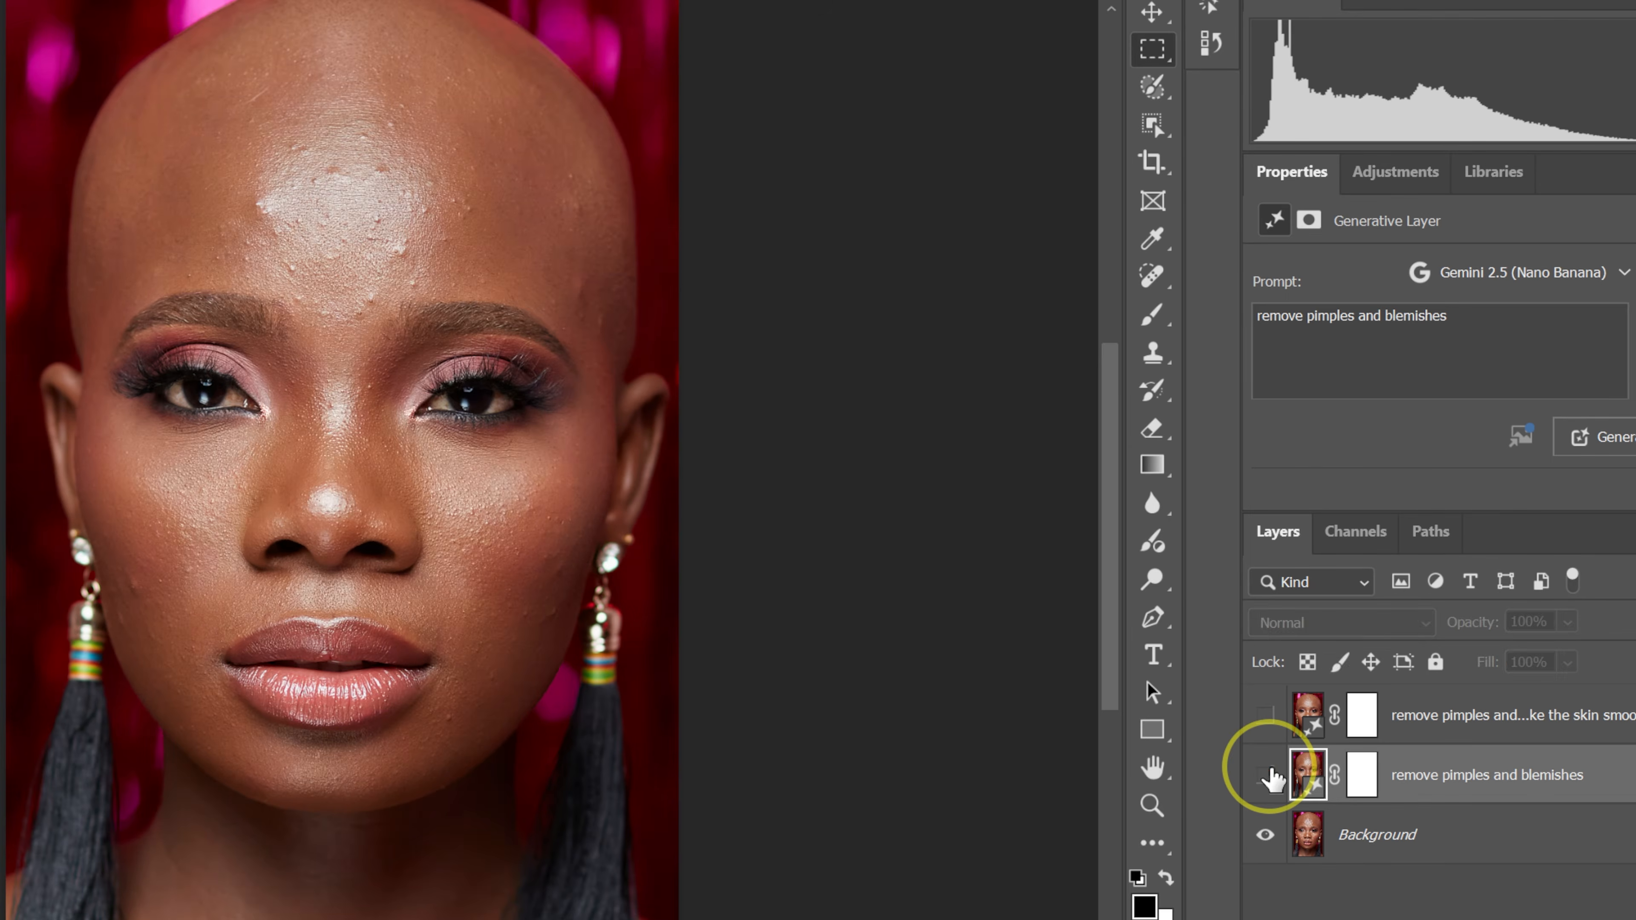
left_click(1266, 775)
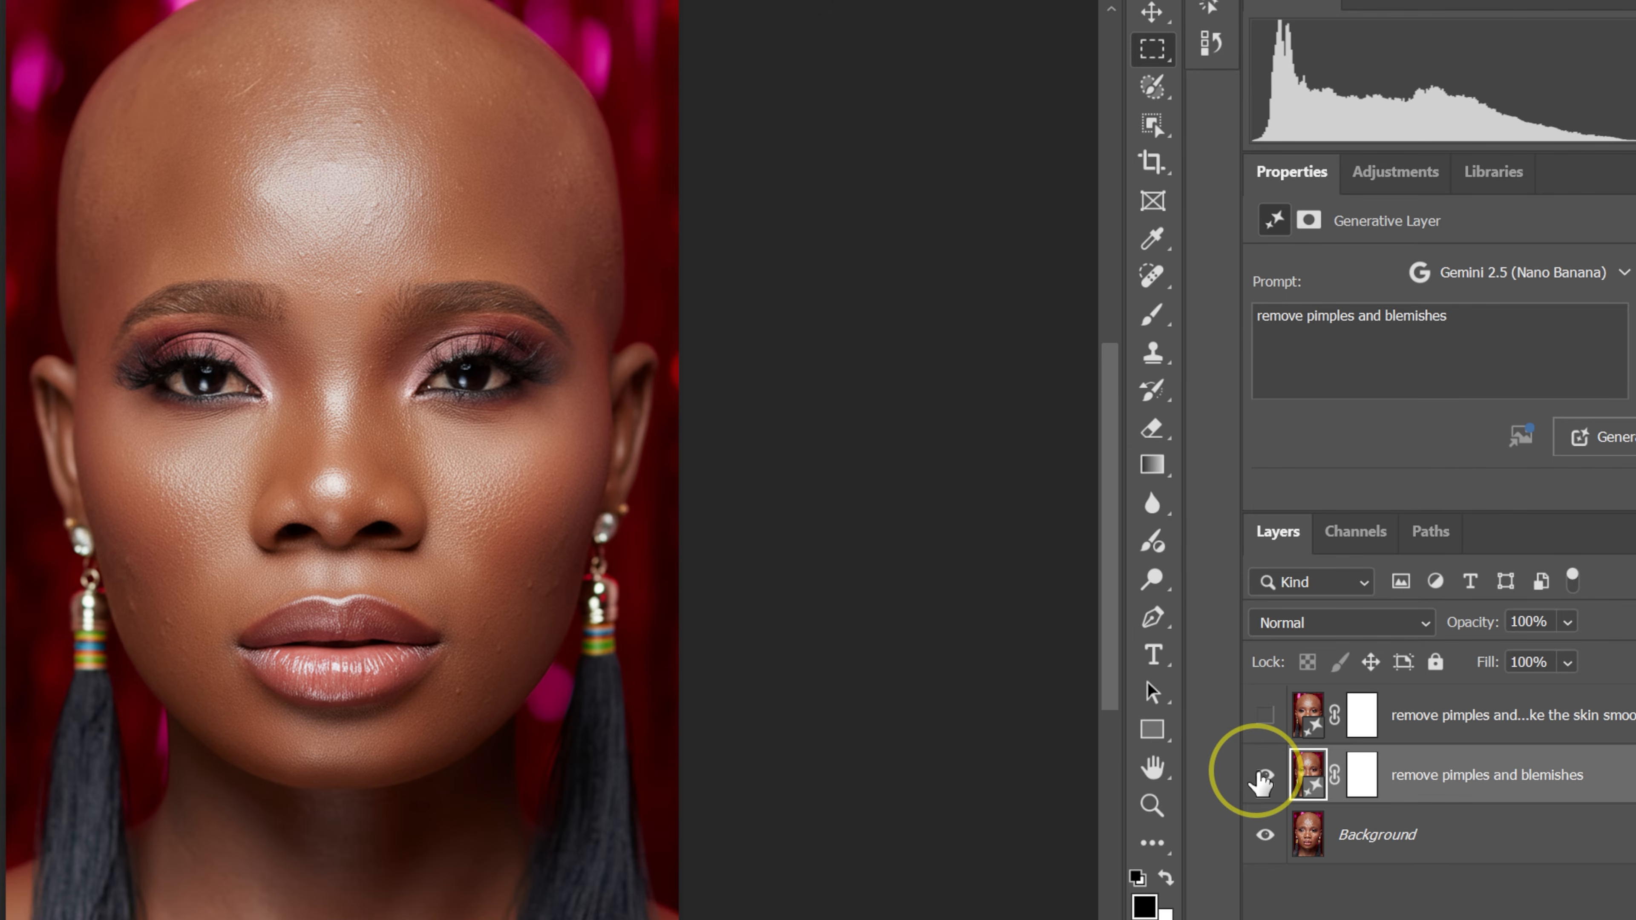
left_click(1266, 778)
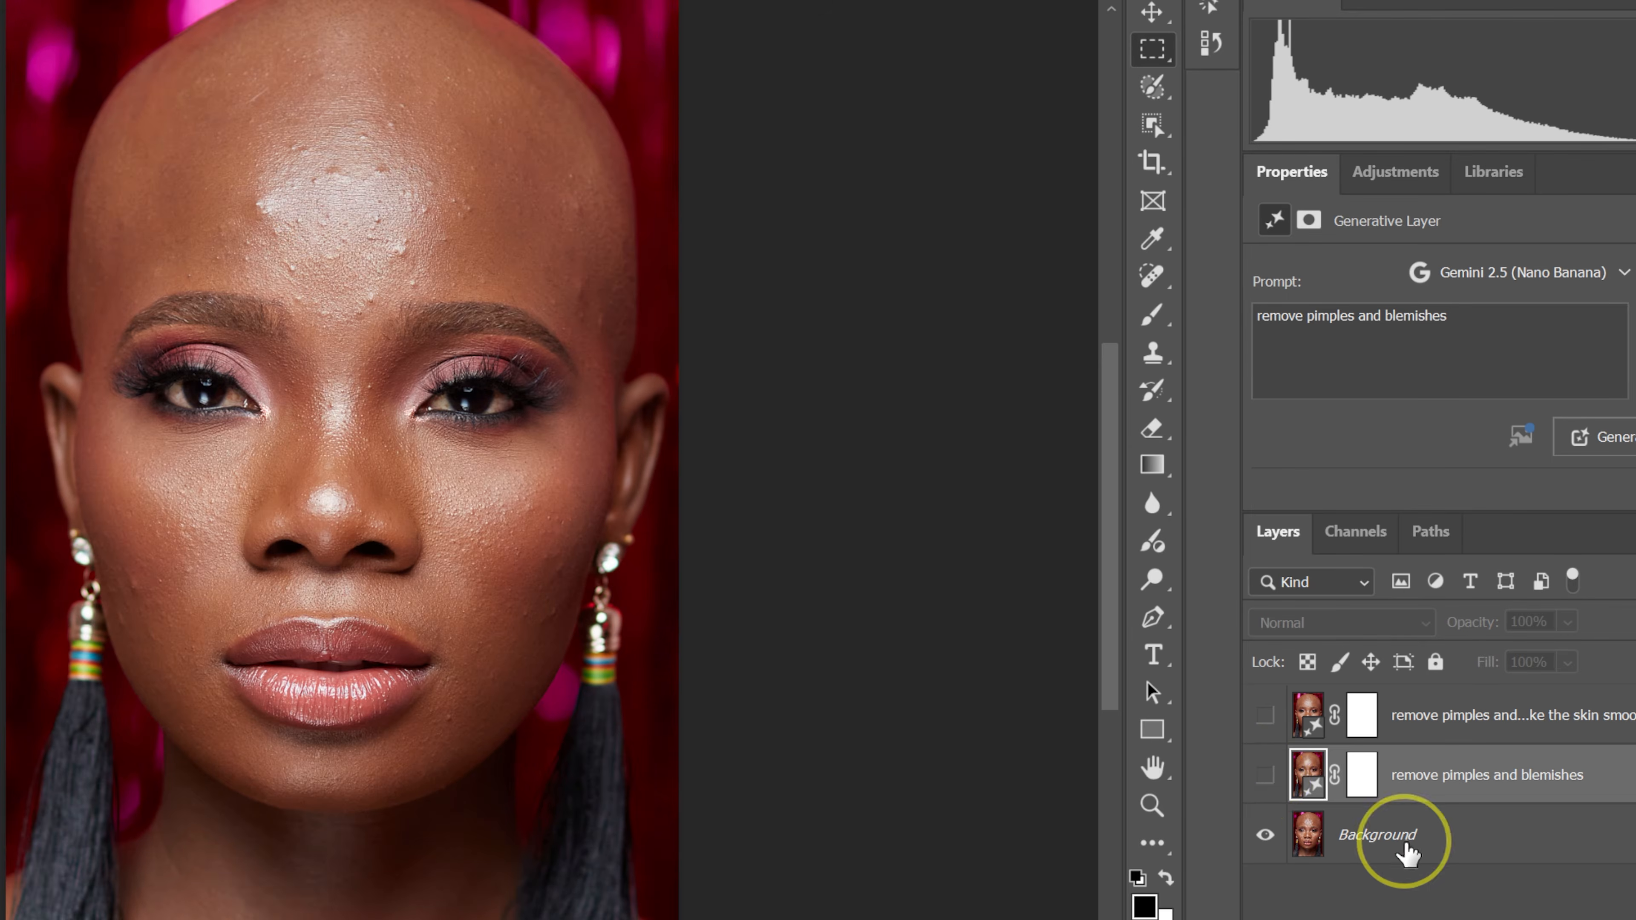
Select a wide rectangular area of the forehead on the Background layer with the Rectangular Marquee Tool
left_click(1371, 835)
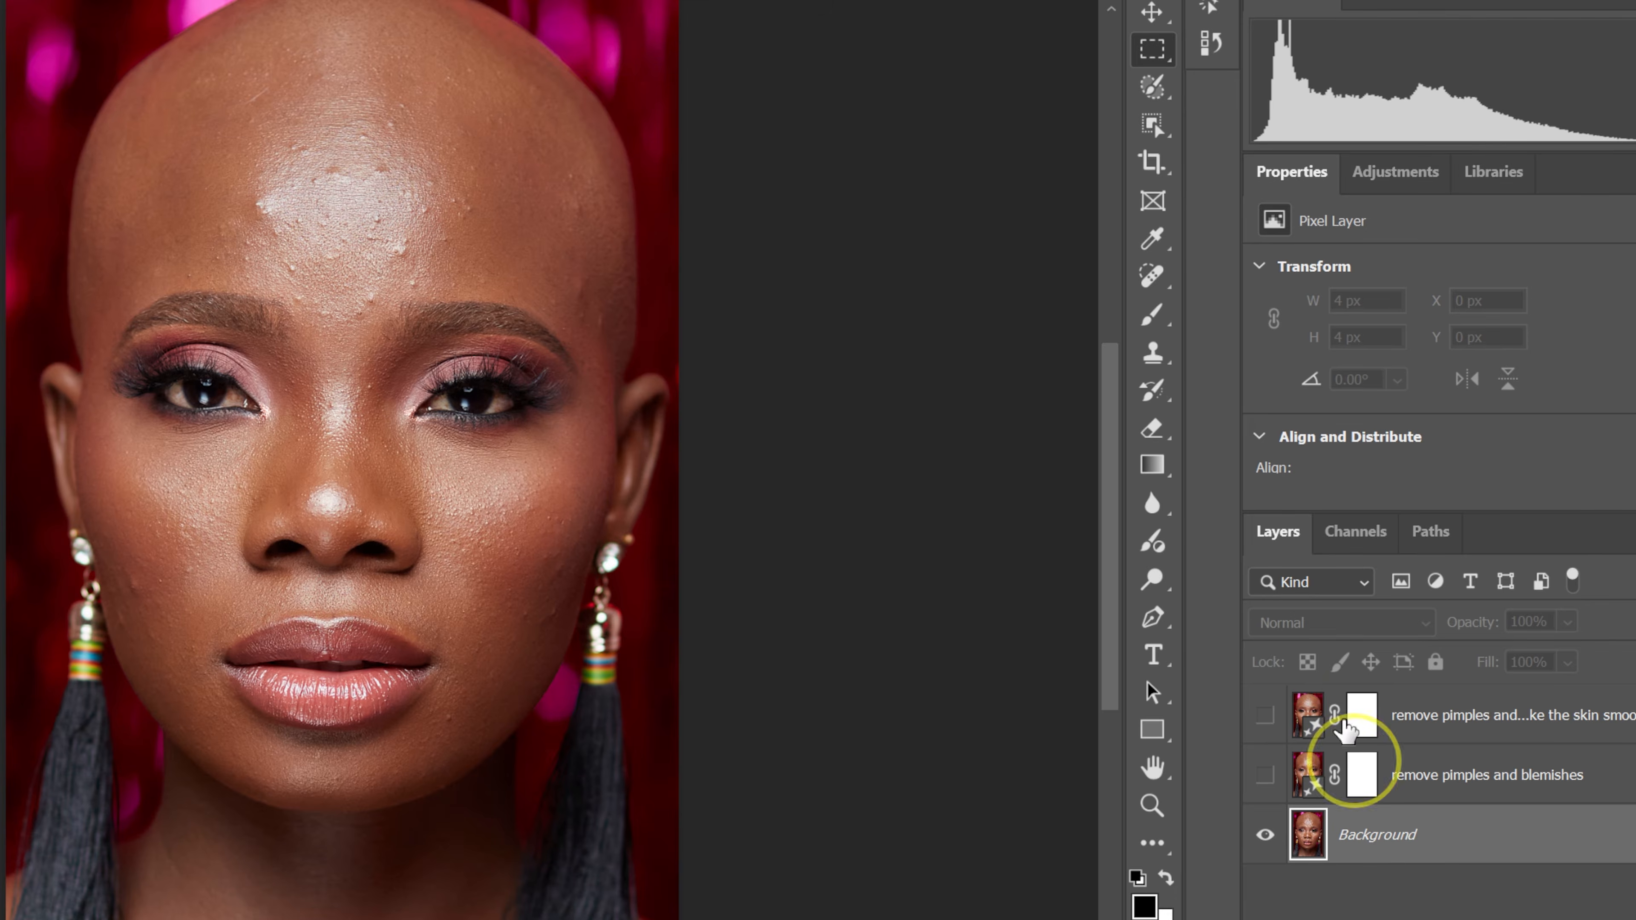
right_click(1152, 48)
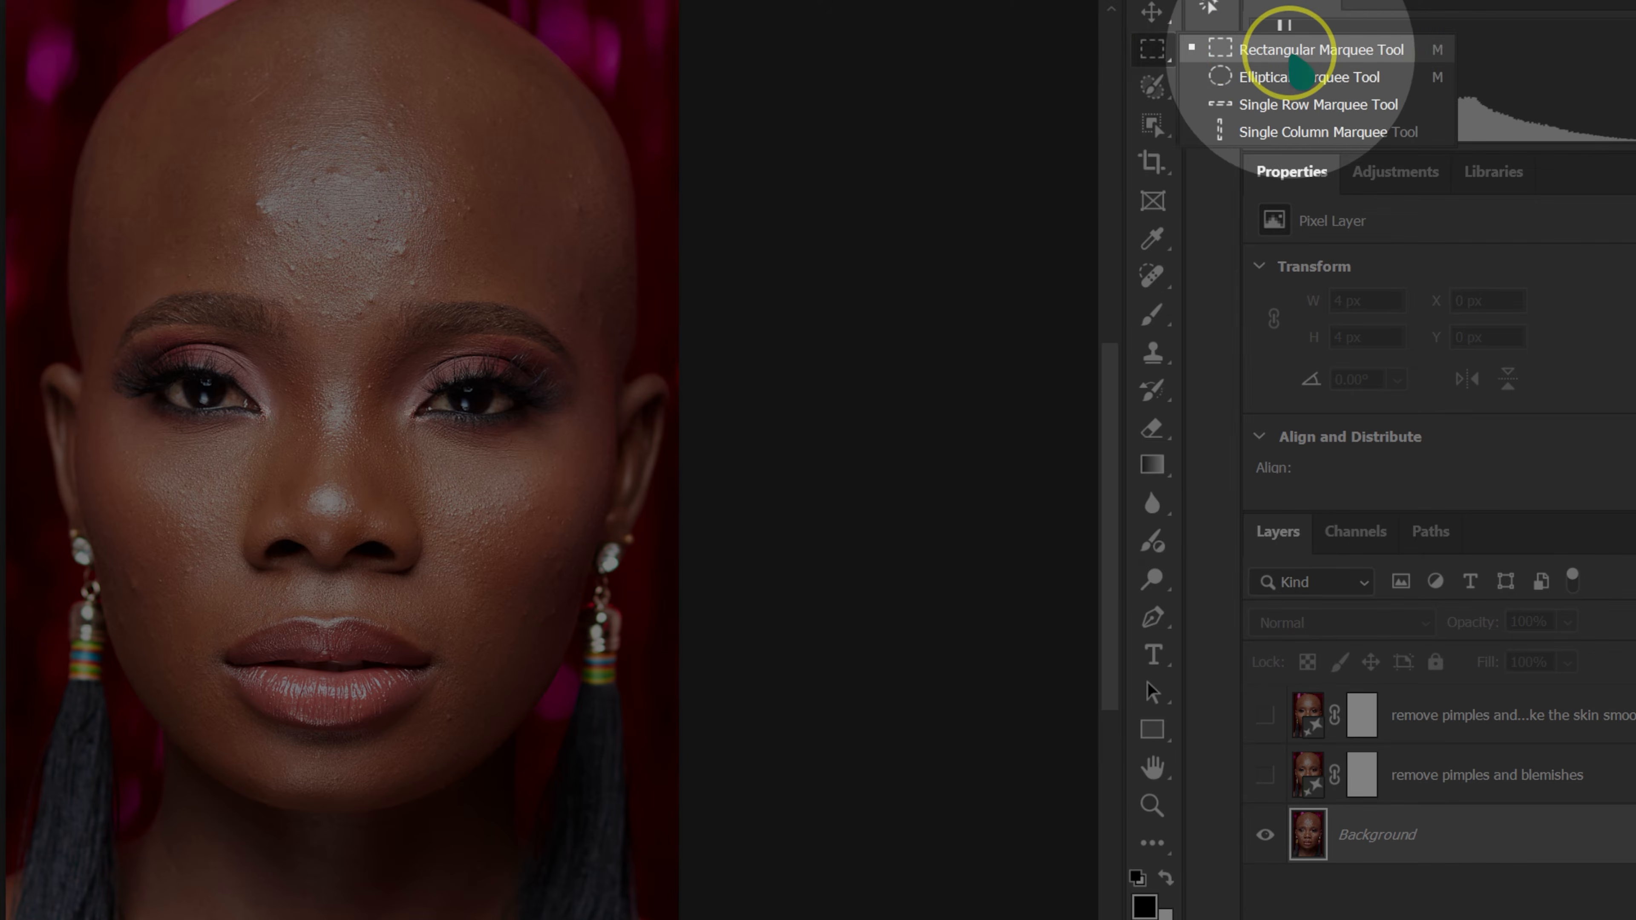
left_click(1205, 51)
left_click_drag(166, 100, 549, 289)
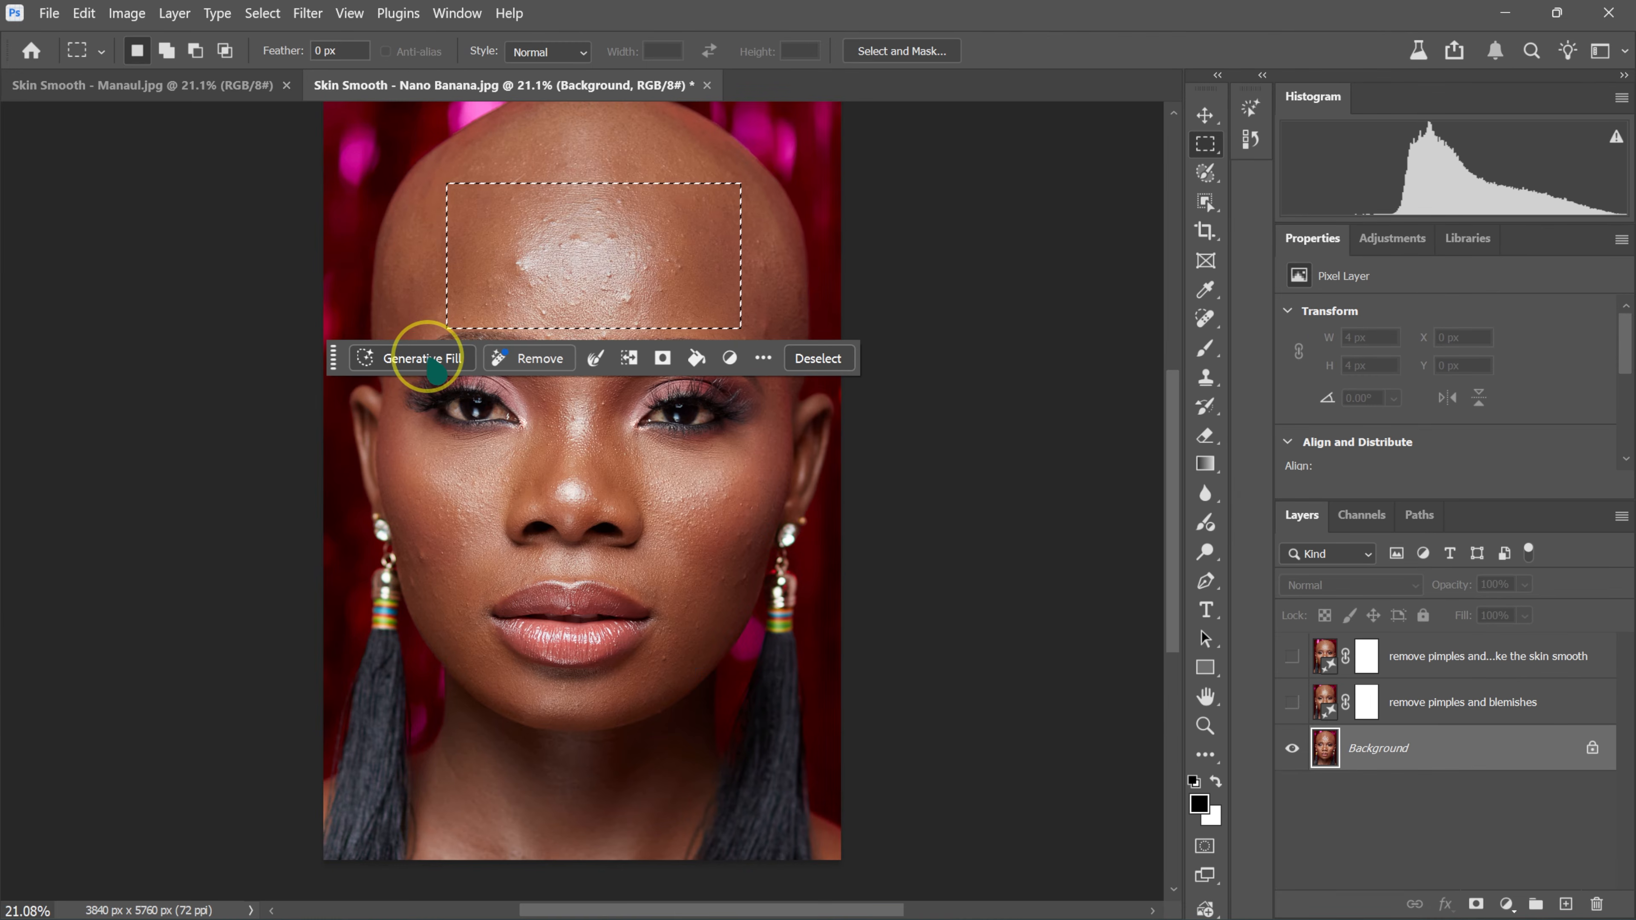
Generate a fill for the forehead selection with the prompt "remove pimples and blemishes and make the skin smooth"
left_click(428, 358)
type("remove pimples and blemishes and make the skin smooth.")
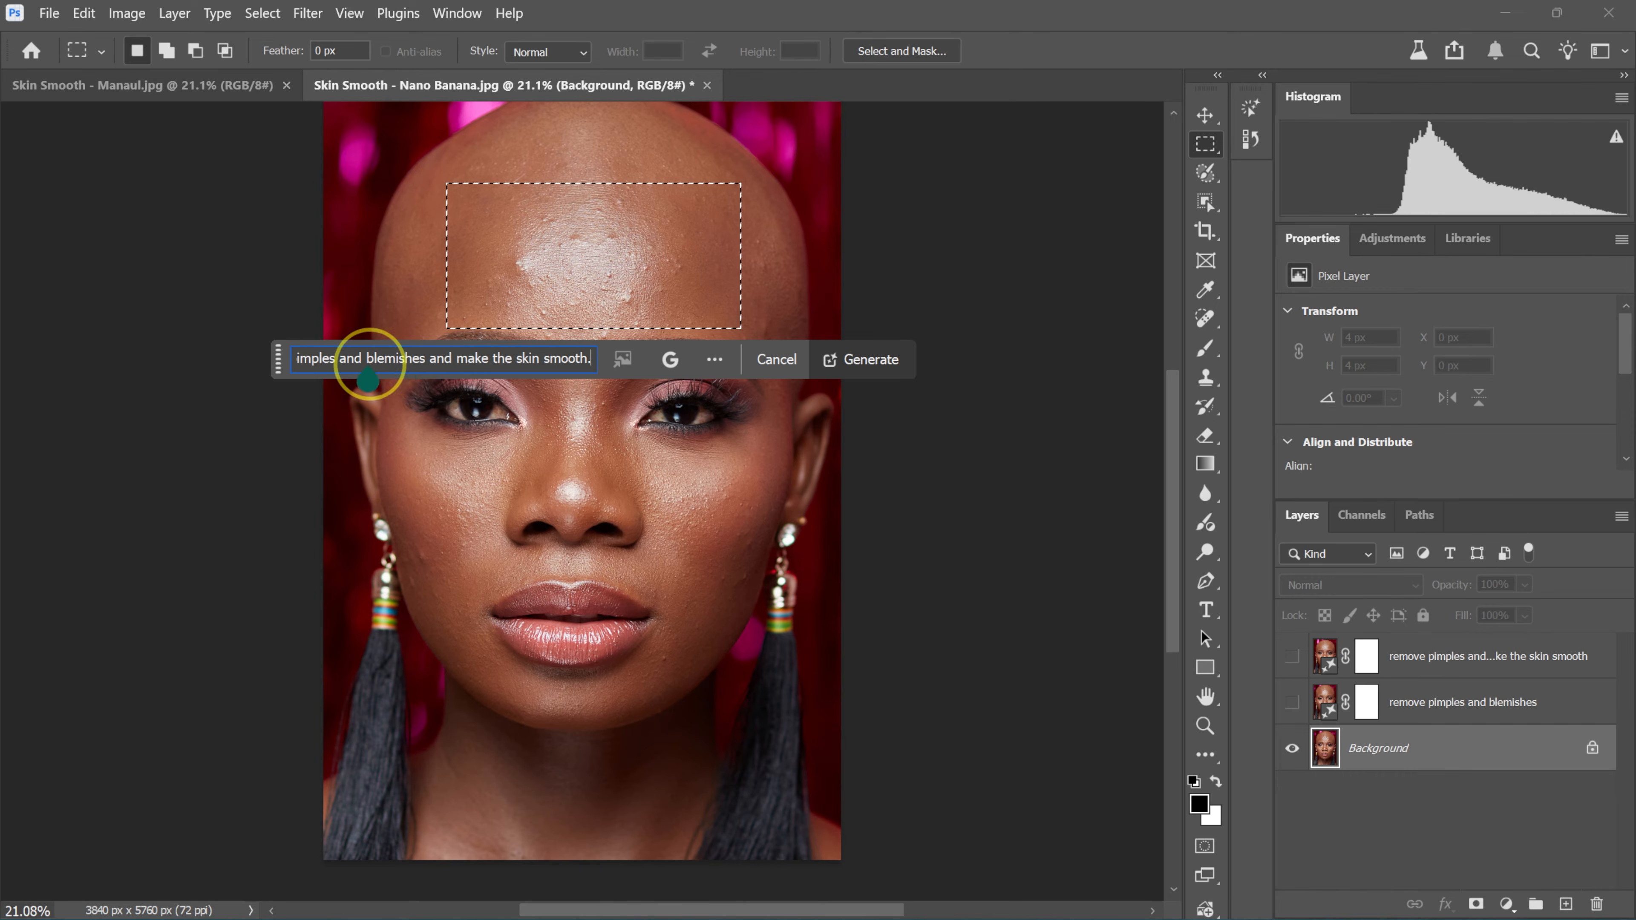
key("BackSpace")
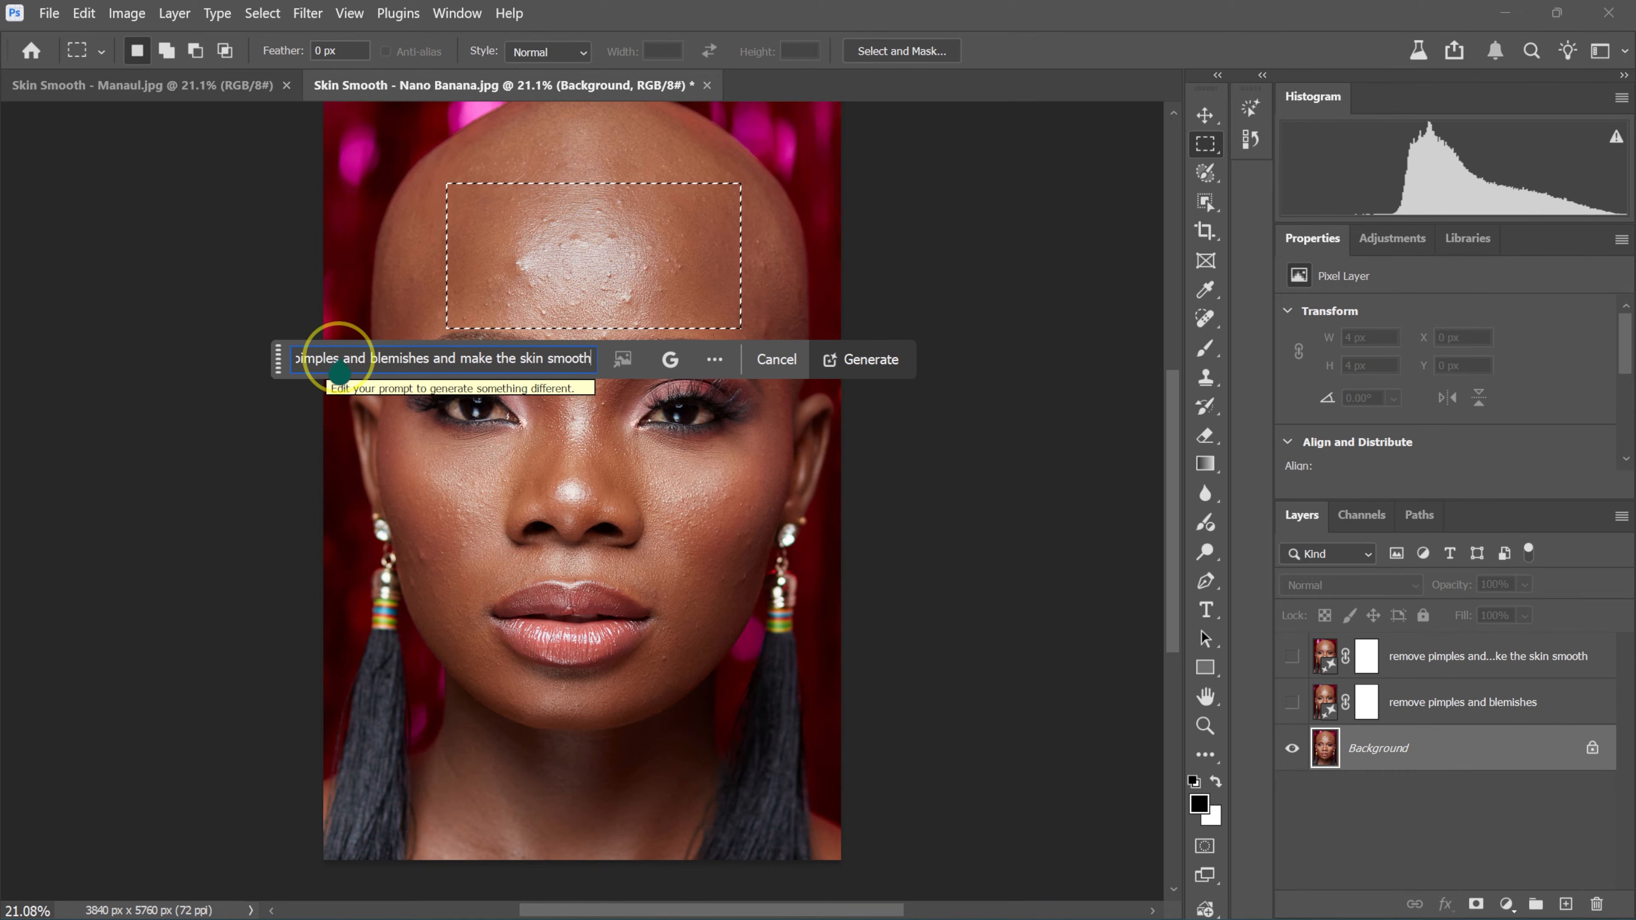
left_click(879, 359)
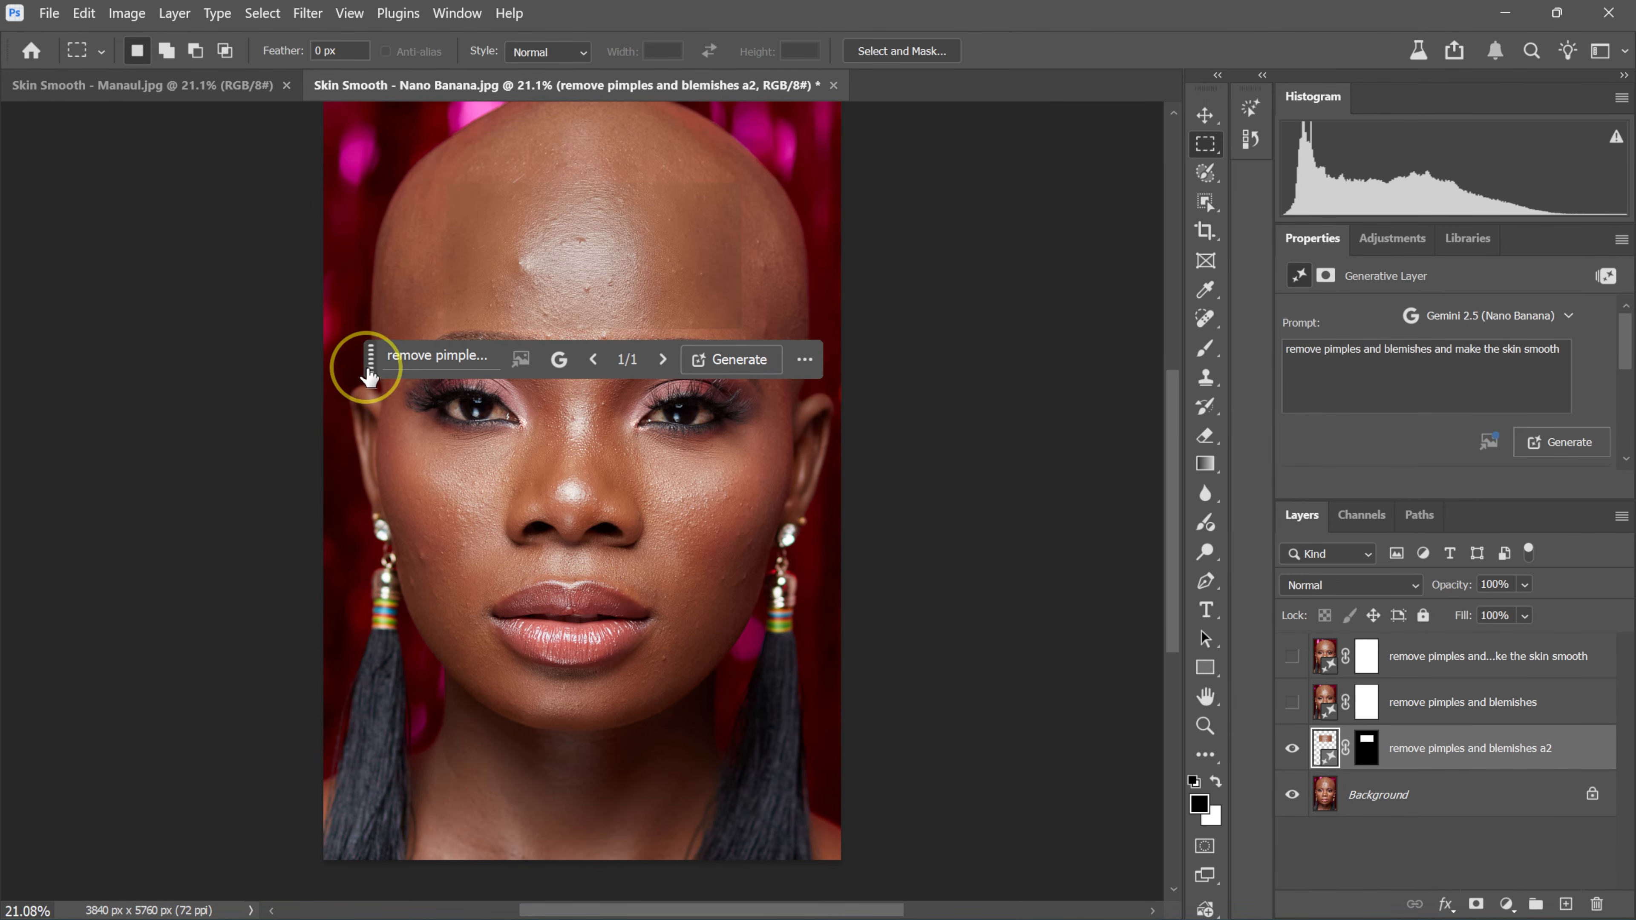
Compare the forehead with and without the new "remove pimples and blemishes a2" layer, leaving that layer hidden
left_click_drag(369, 374, 368, 624)
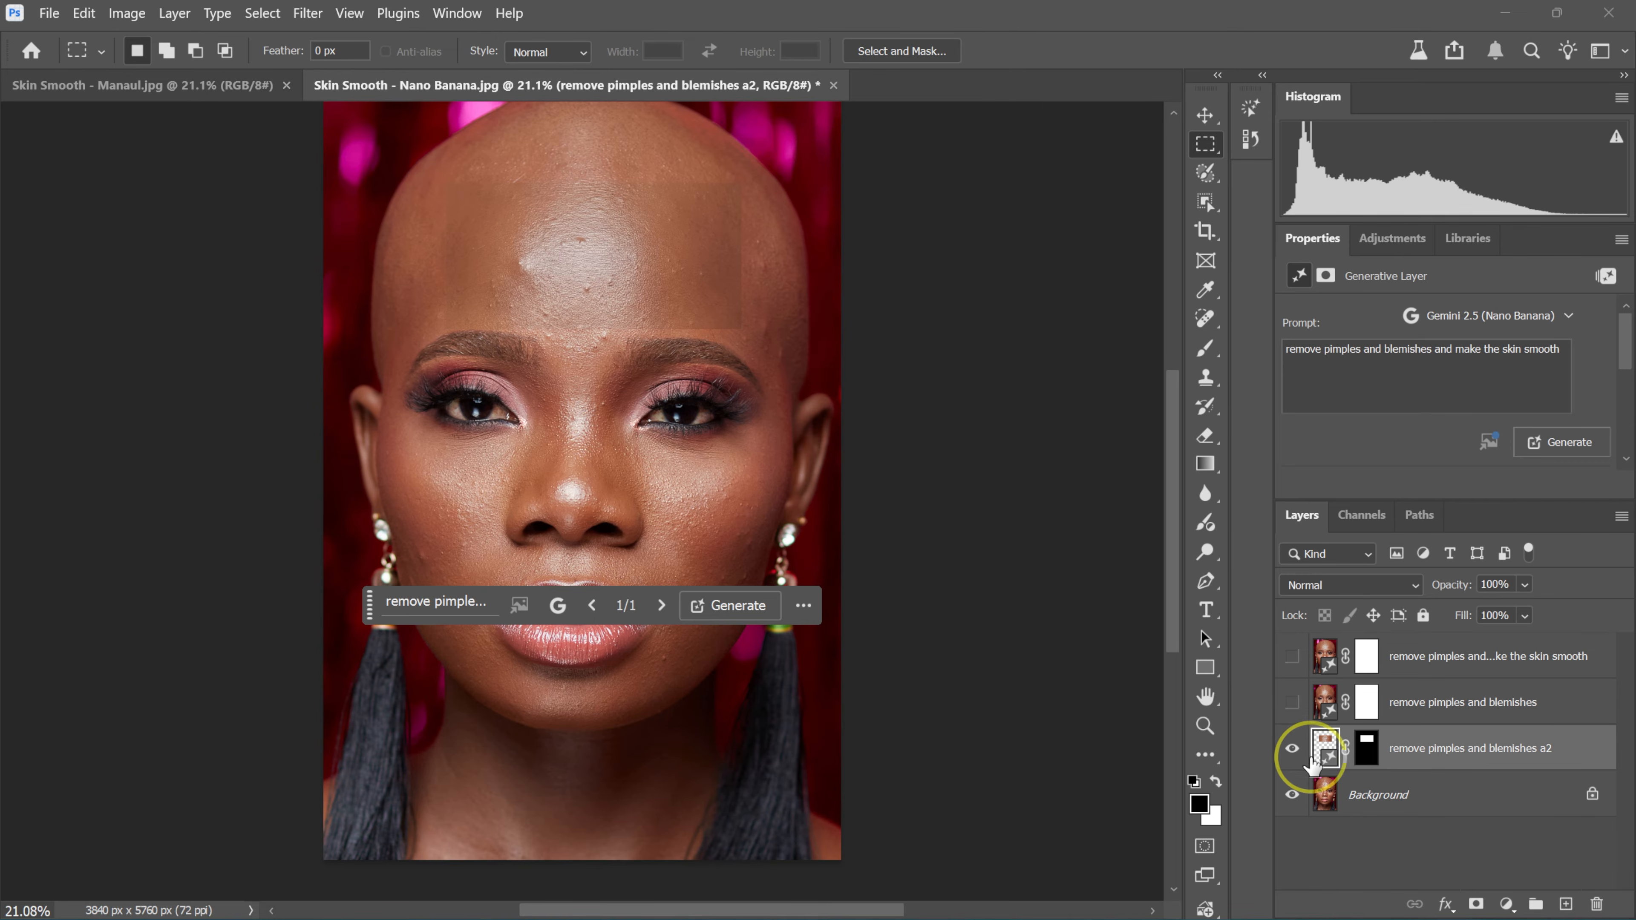
left_click(1293, 749)
left_click(1293, 749)
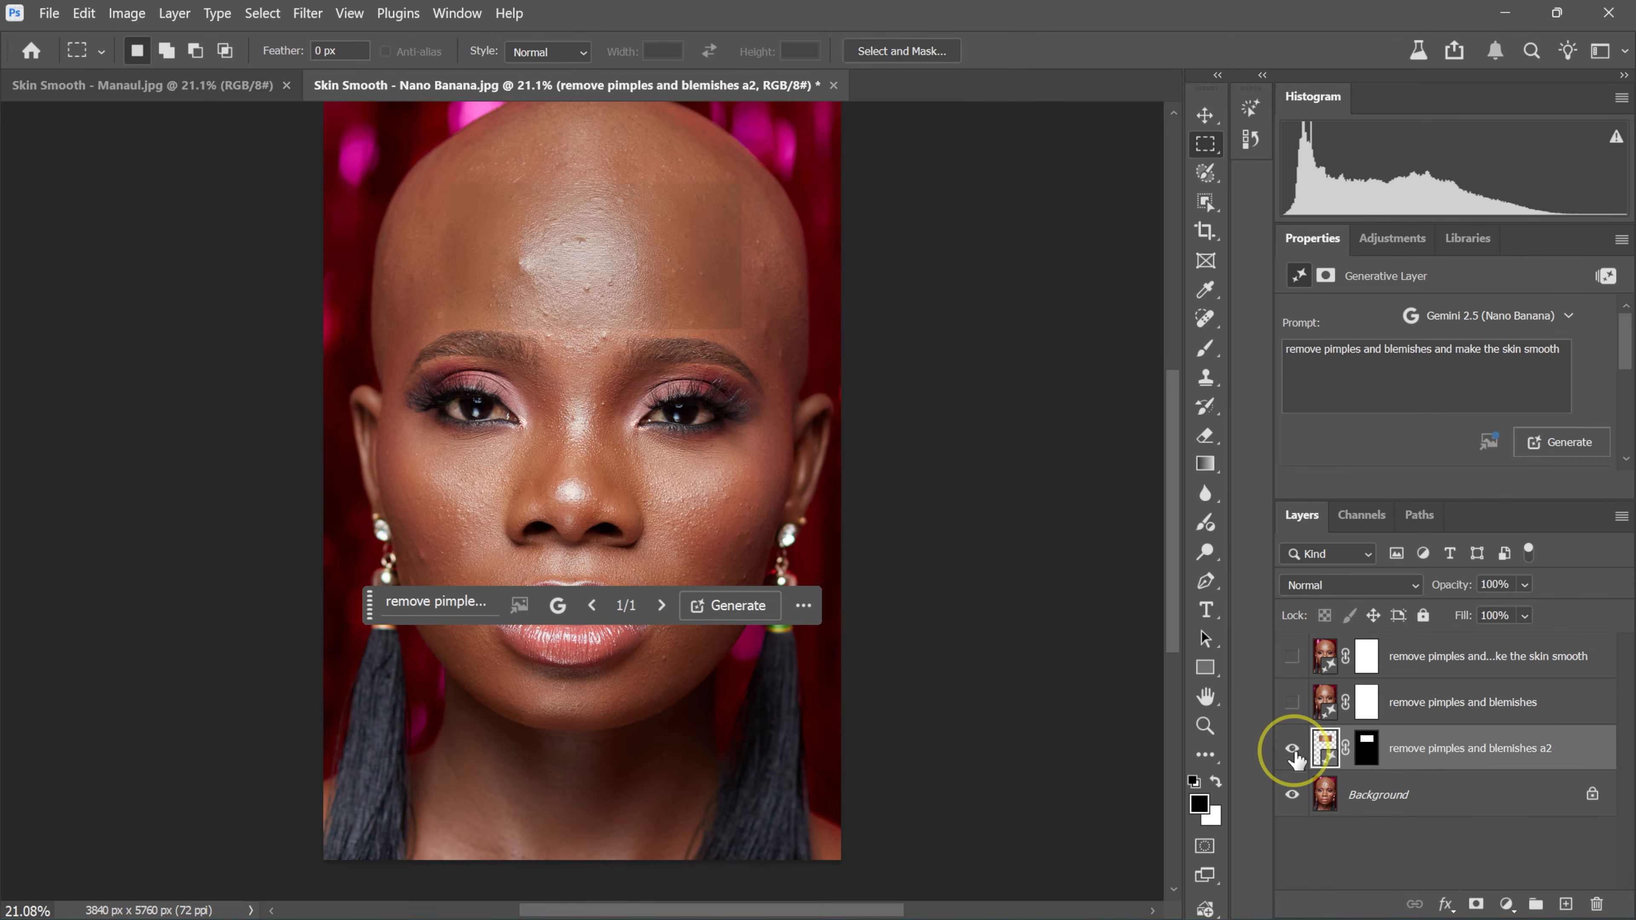
left_click(1264, 836)
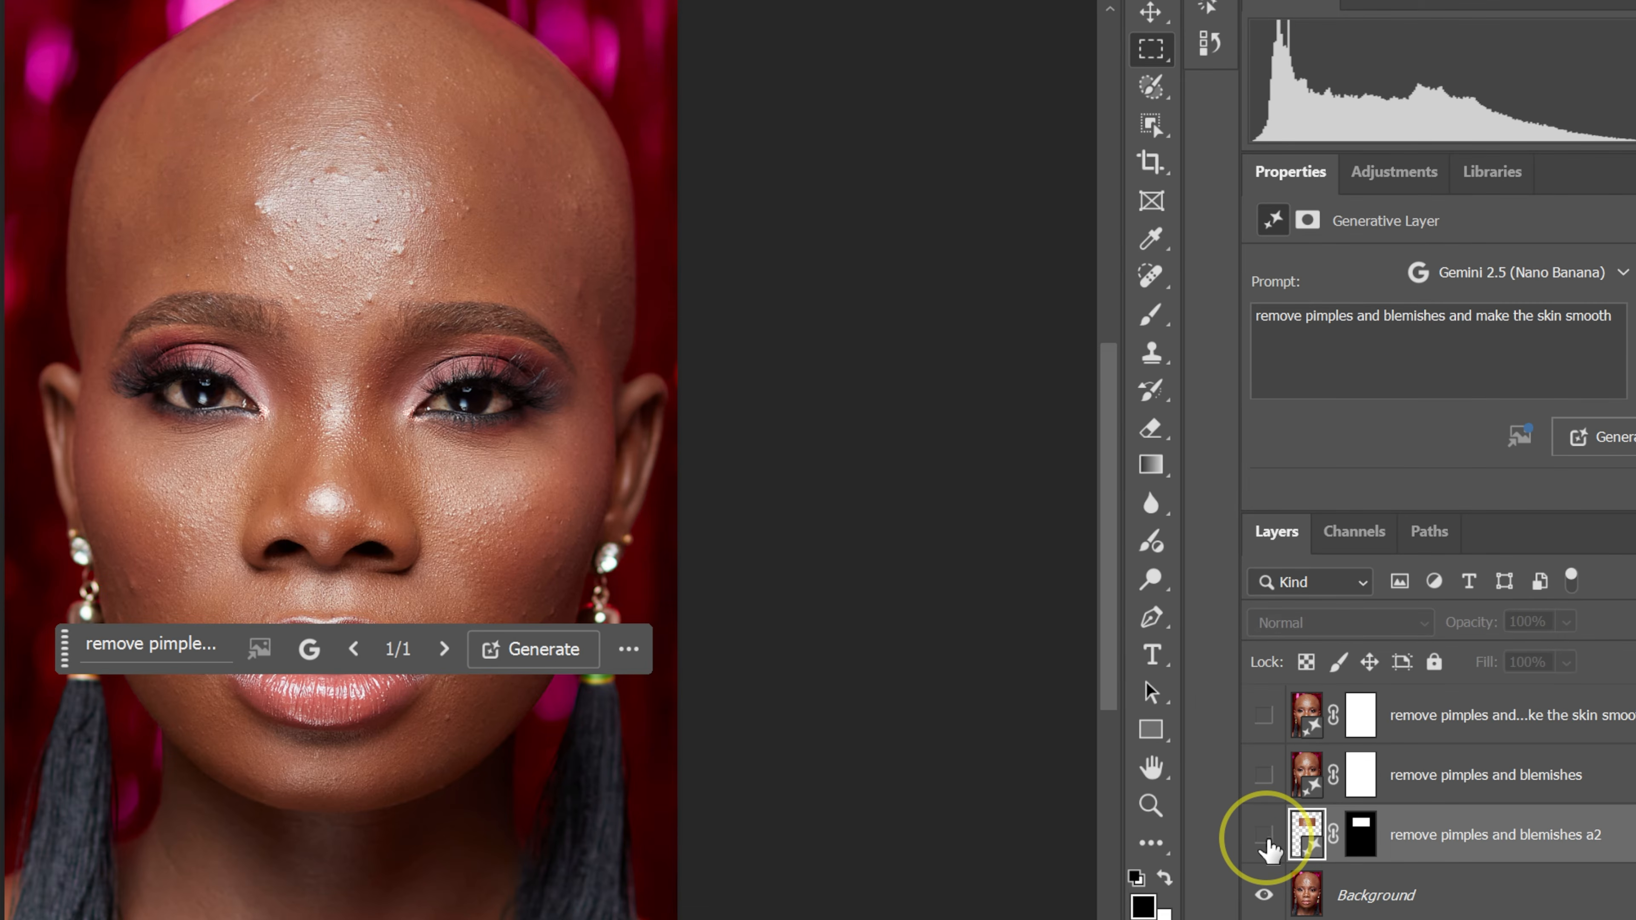
left_click(1264, 836)
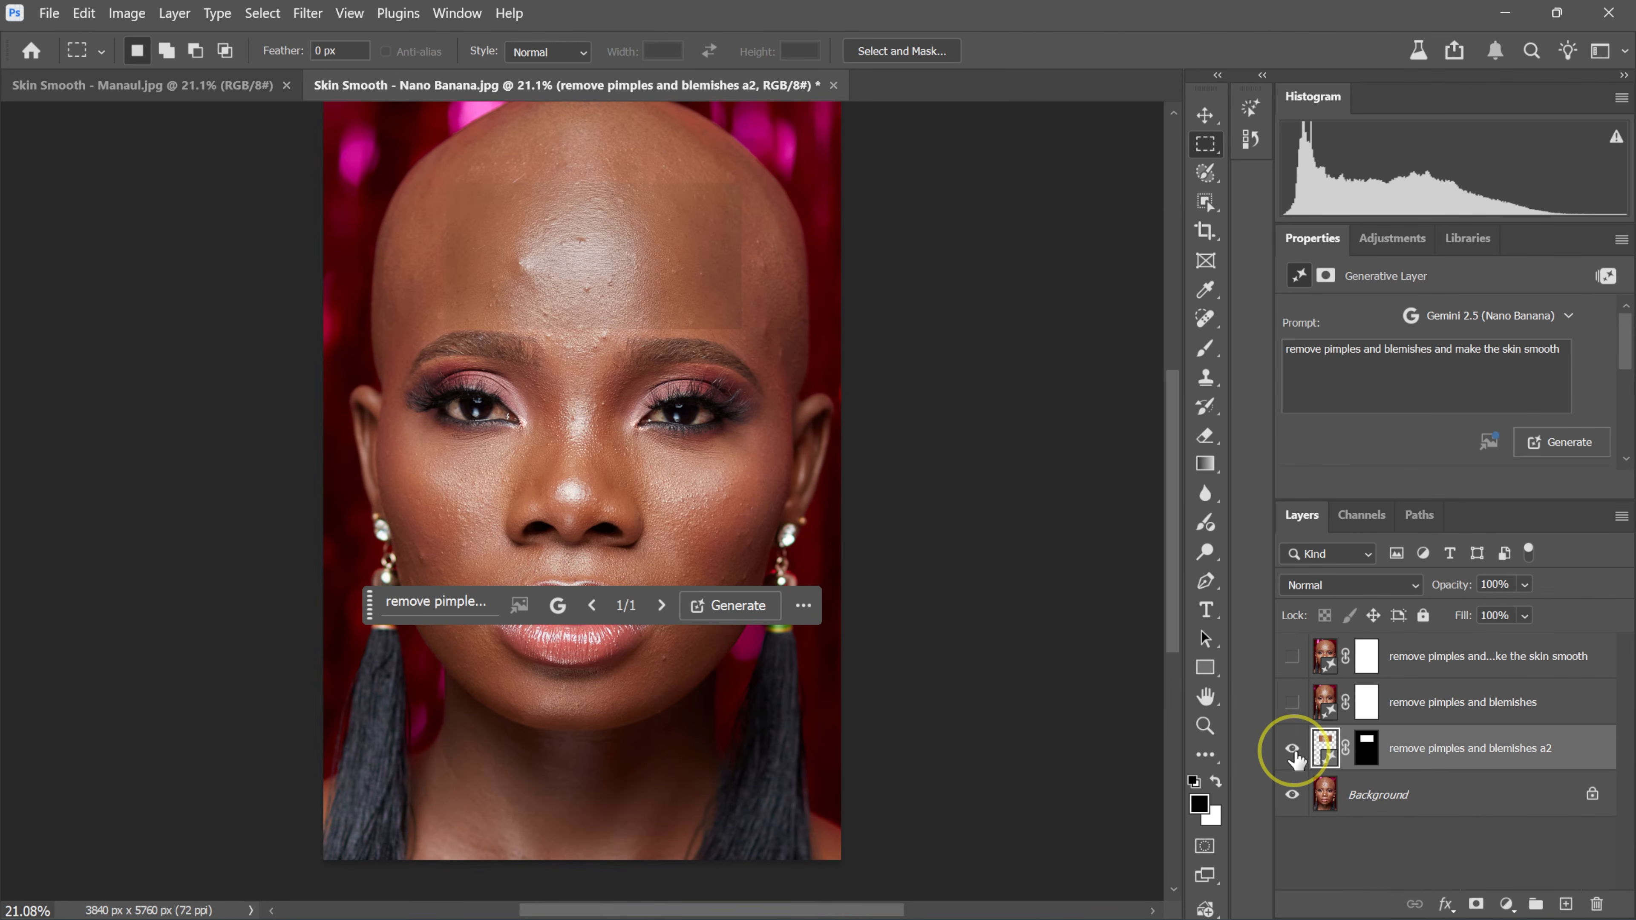
left_click(1291, 749)
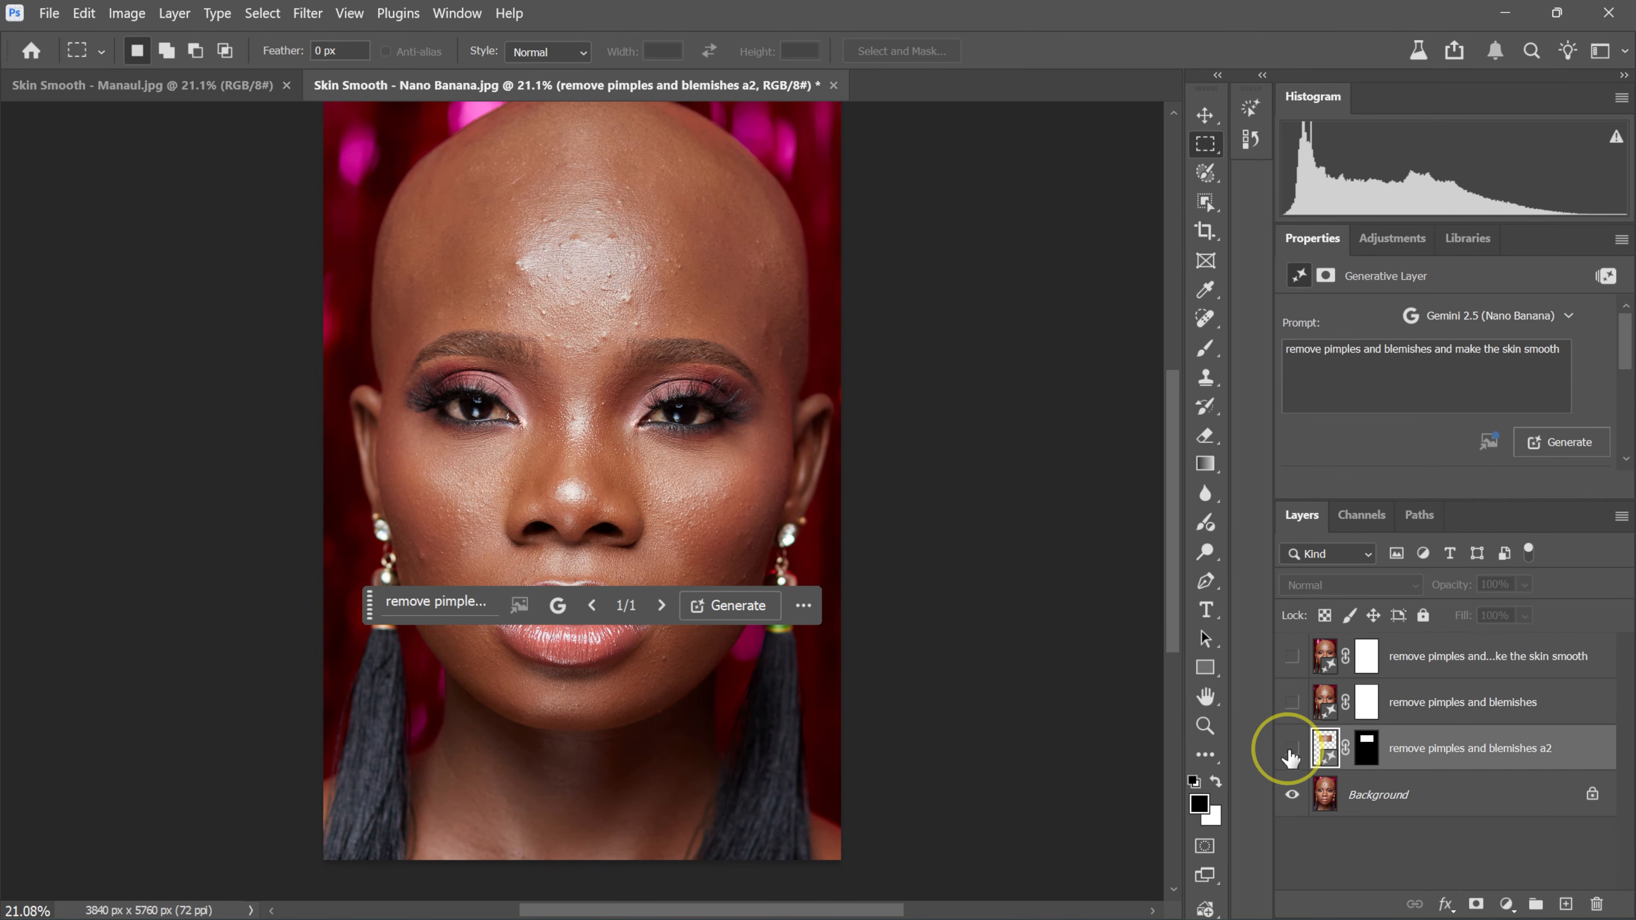
Select a smaller forehead rectangle on the Background layer and generate a fill with the prompt "remove pimples and blemishes"
left_click(1391, 793)
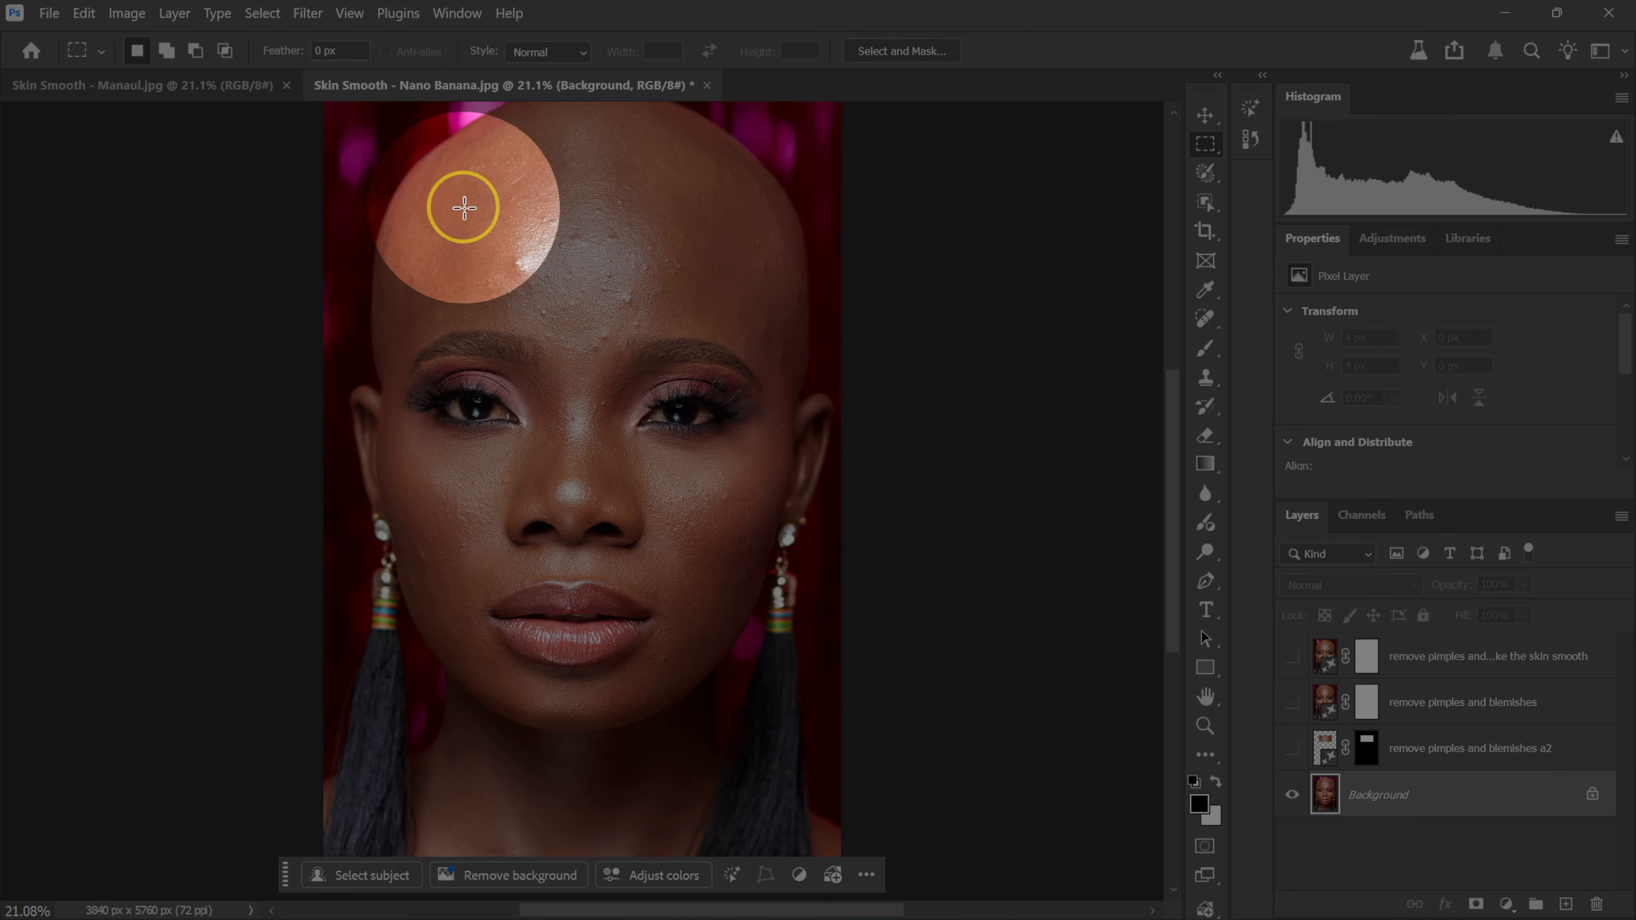
left_click_drag(461, 205, 710, 327)
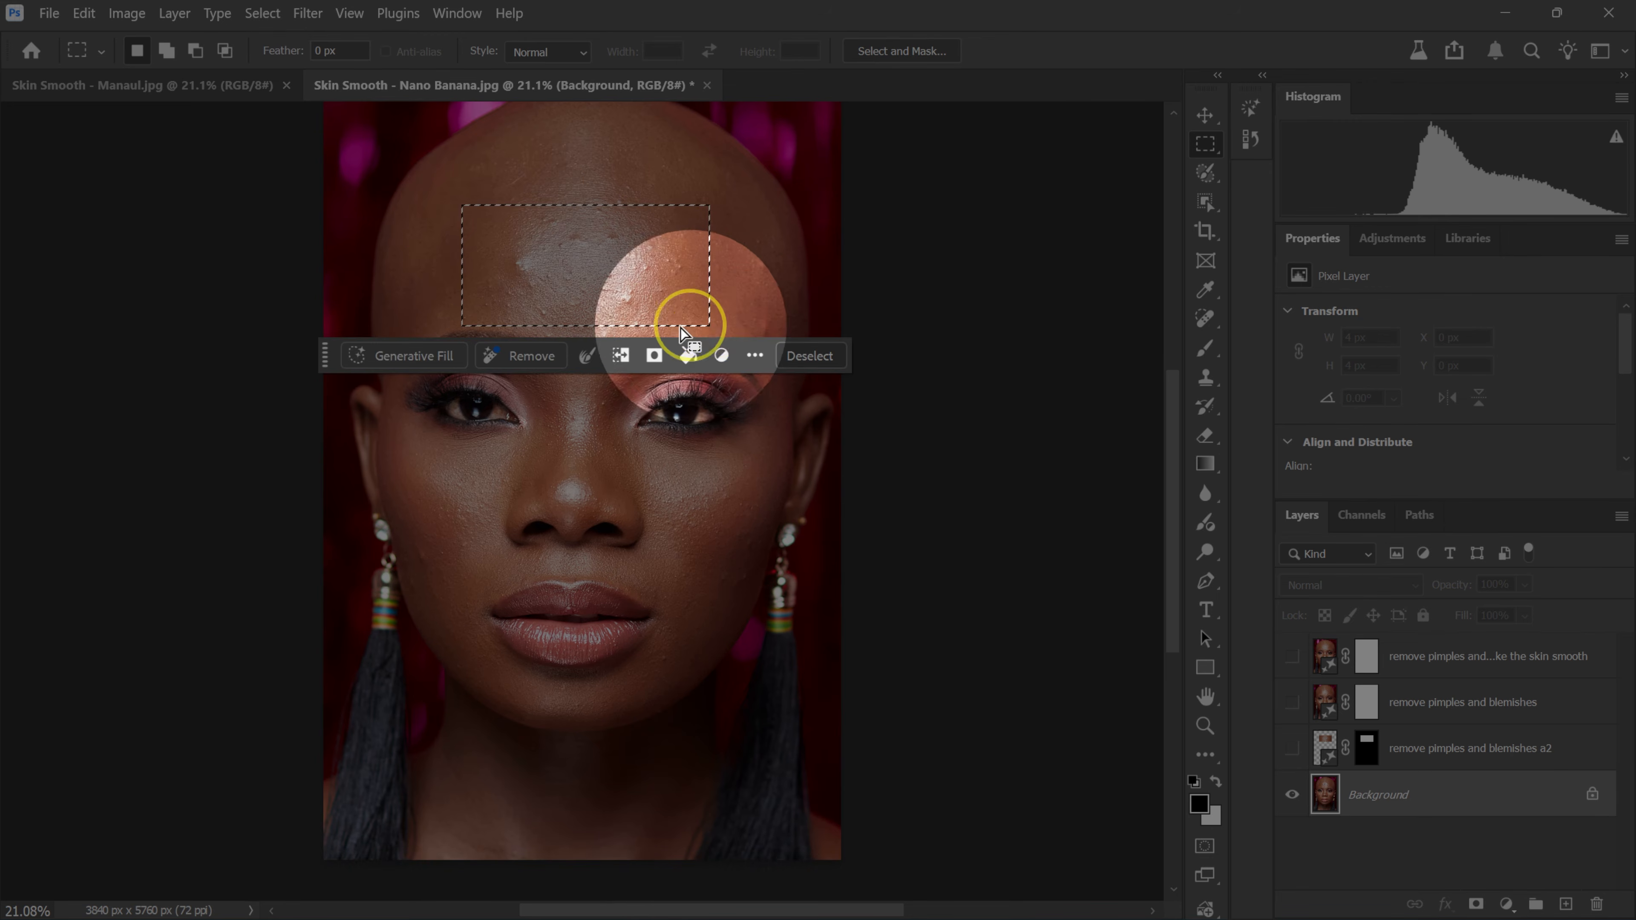
left_click(425, 356)
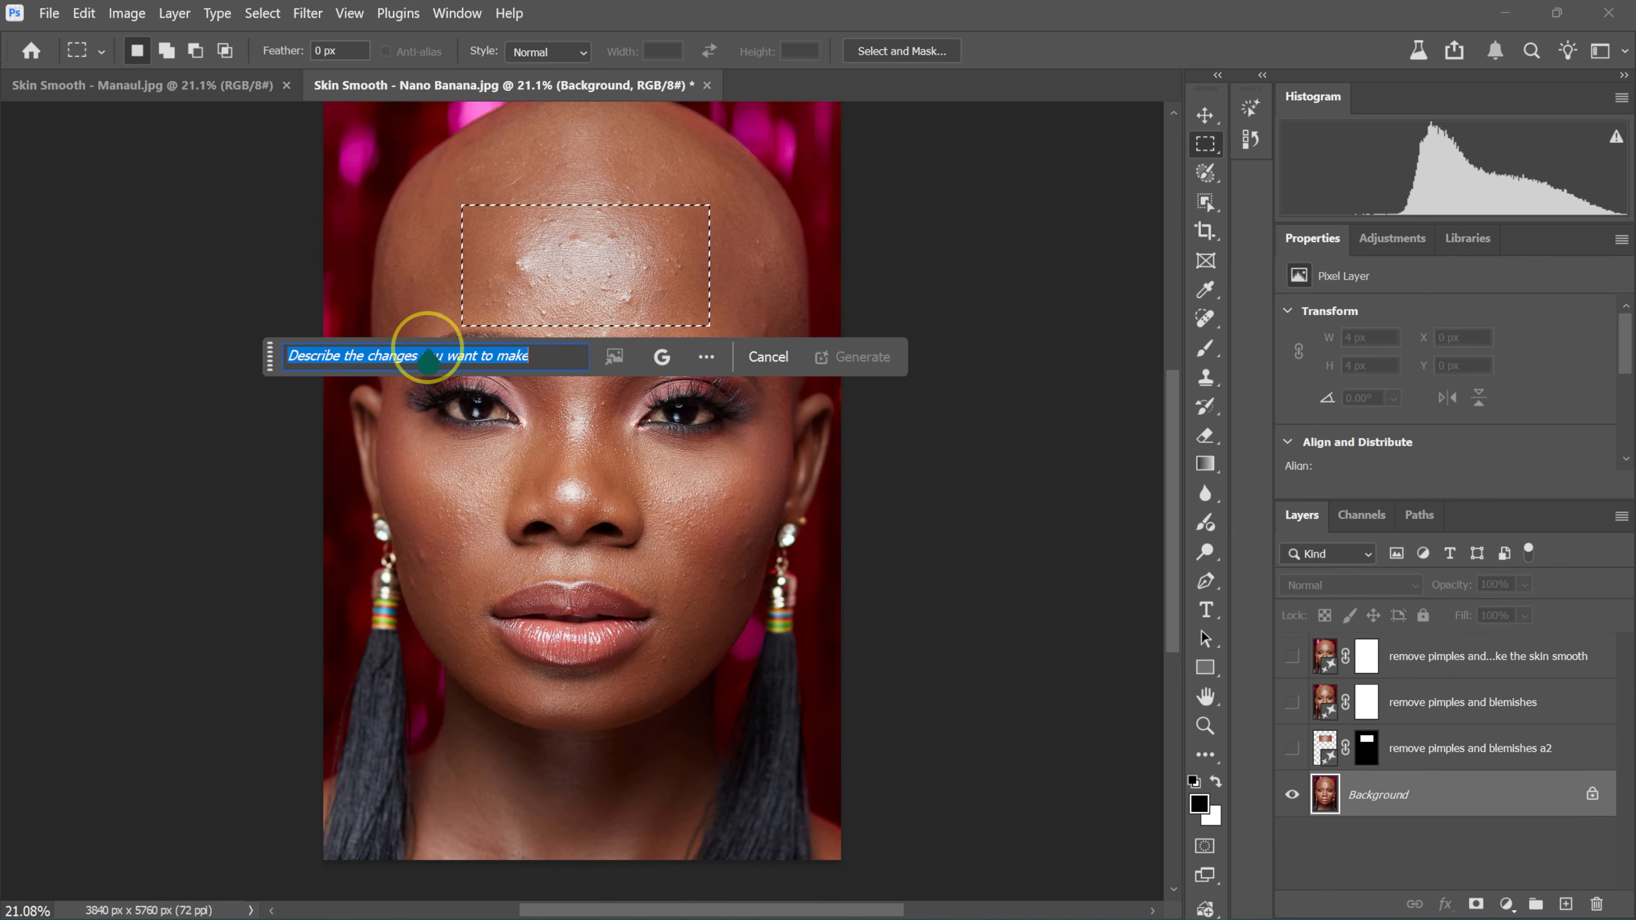
type("remove pimples and blemishes and make the skin smooth.")
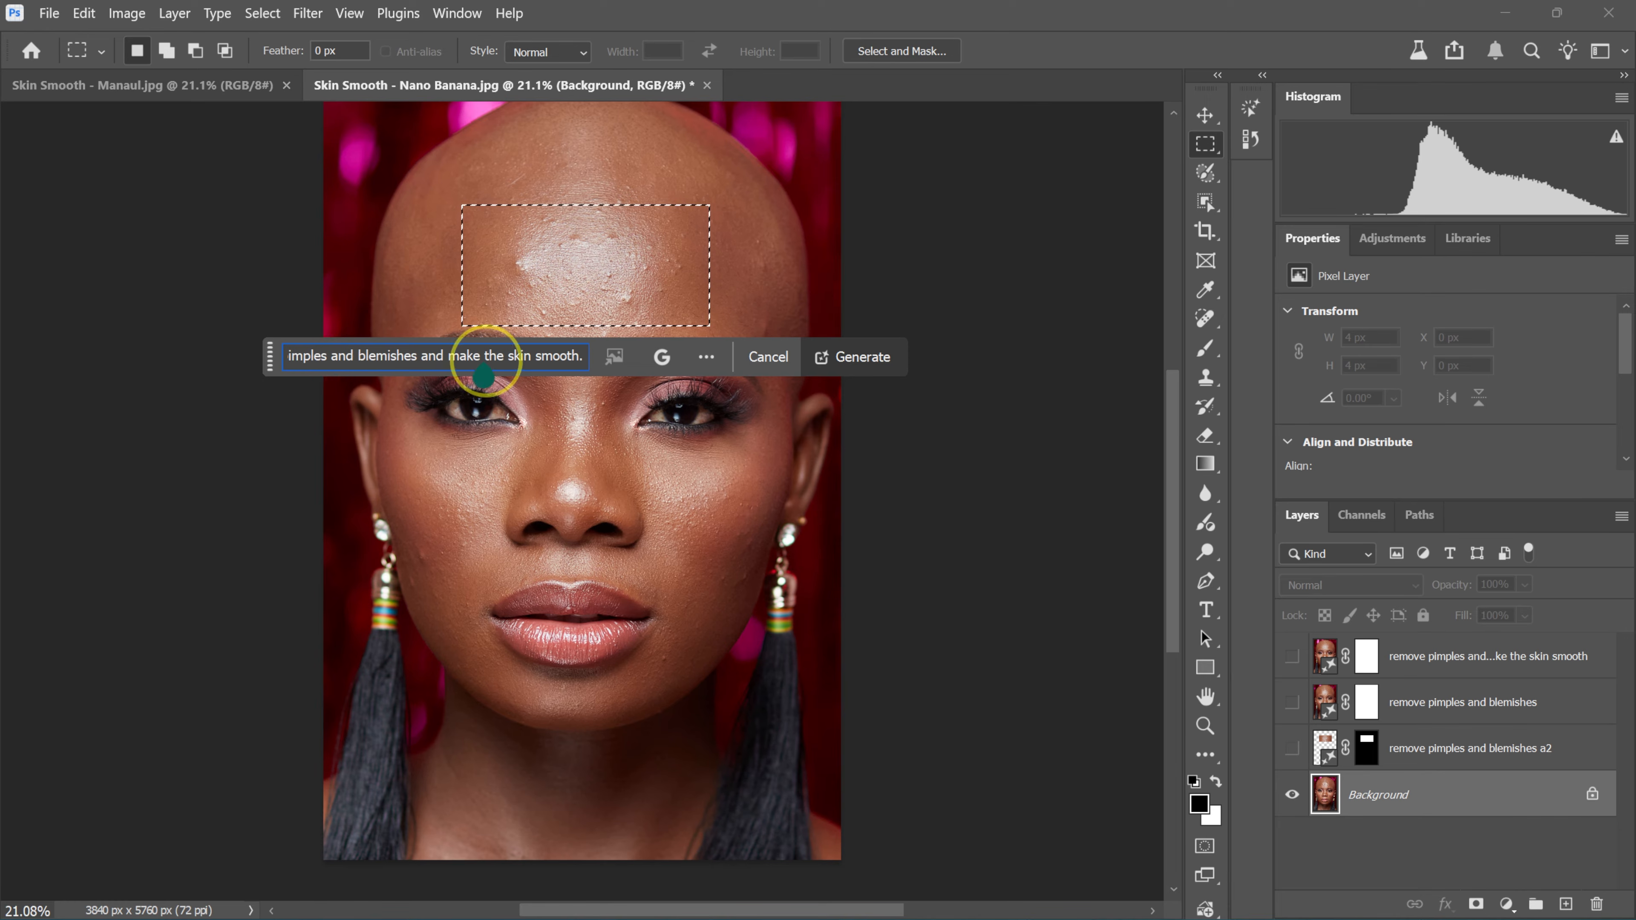
left_click(420, 356)
key("shift+End")
key("BackSpace")
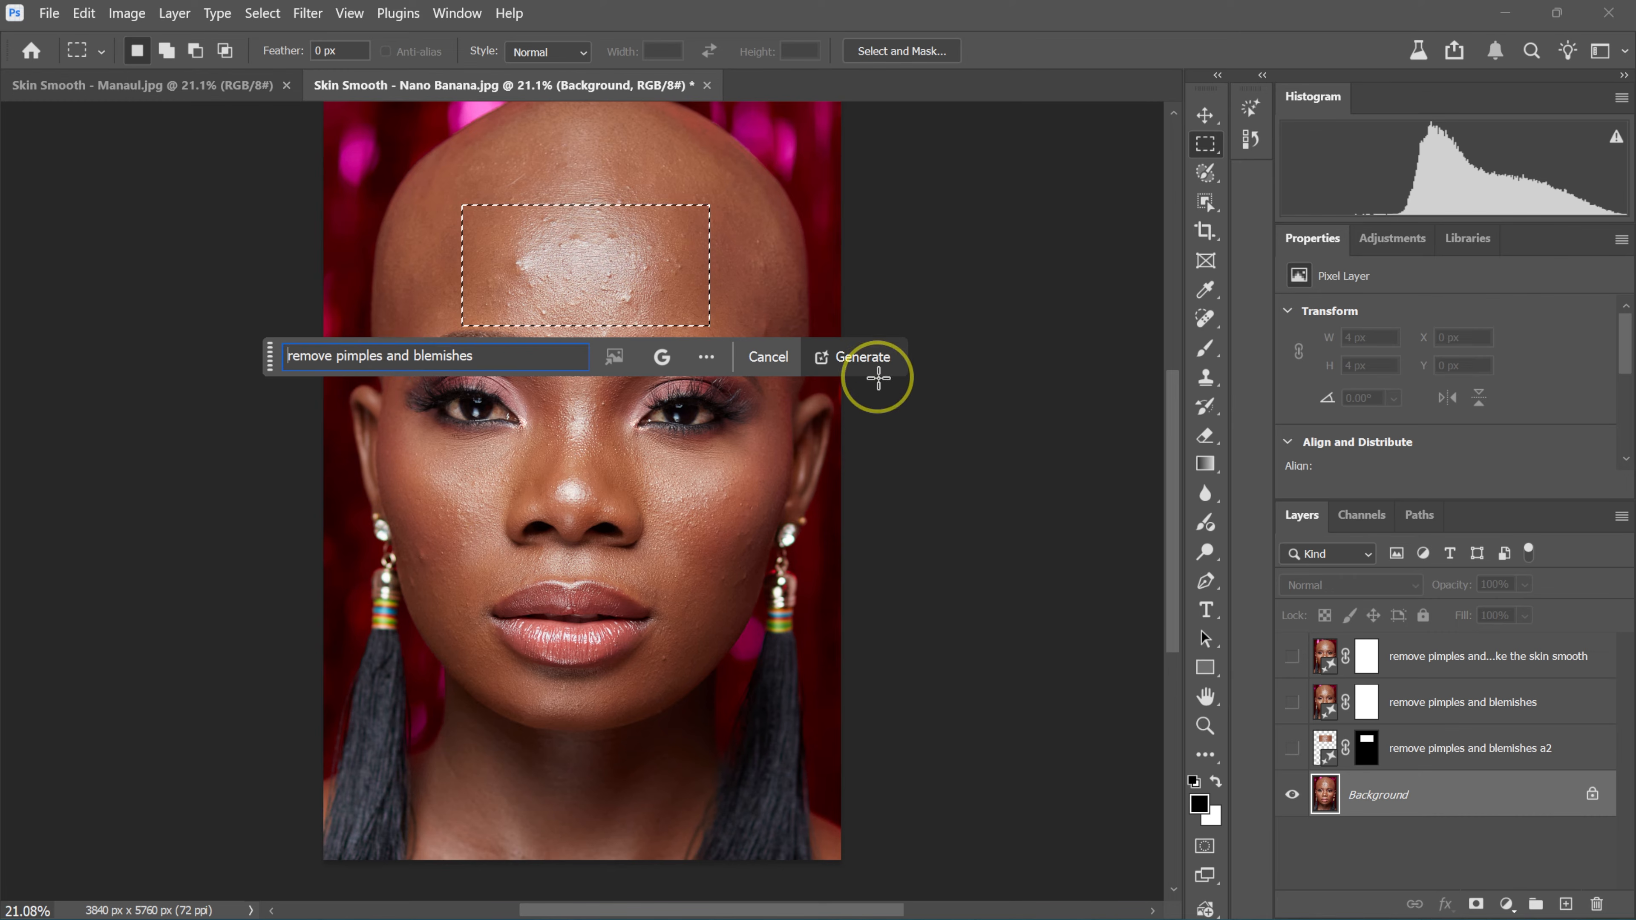
left_click(874, 357)
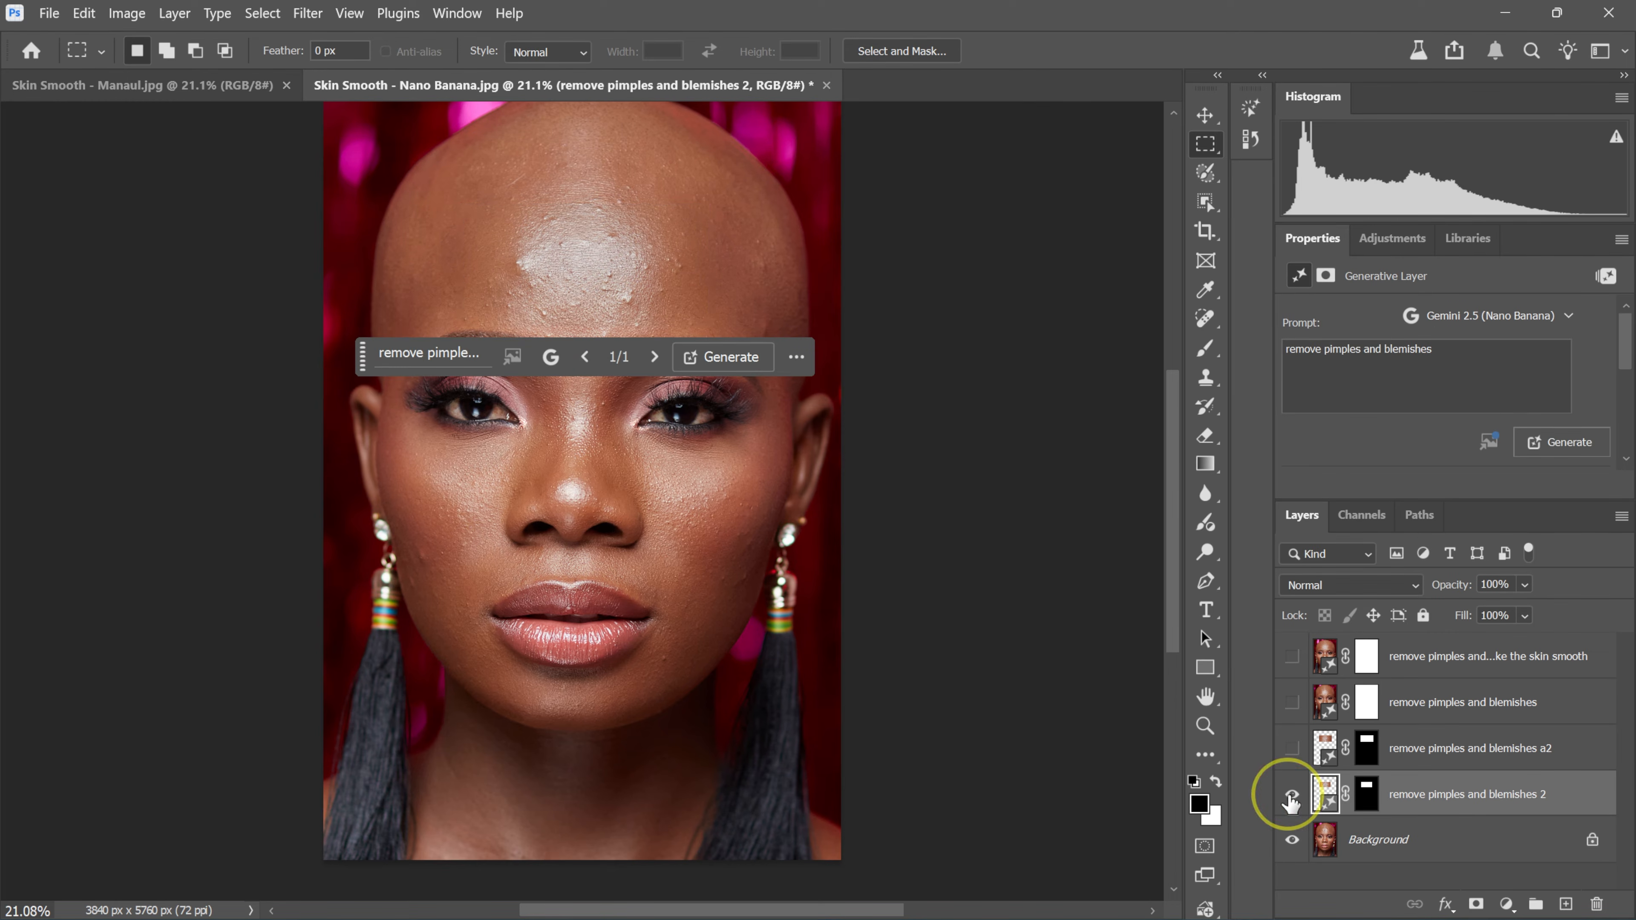
Compare the forehead with and without the "remove pimples and blemishes 2" layer, leaving that layer hidden
left_click(1291, 794)
left_click(1289, 797)
left_click(1291, 796)
Select most of the face on the Background layer and generate a fill with "remove pimples and blemishes and make the skin smooth"
left_click(1398, 870)
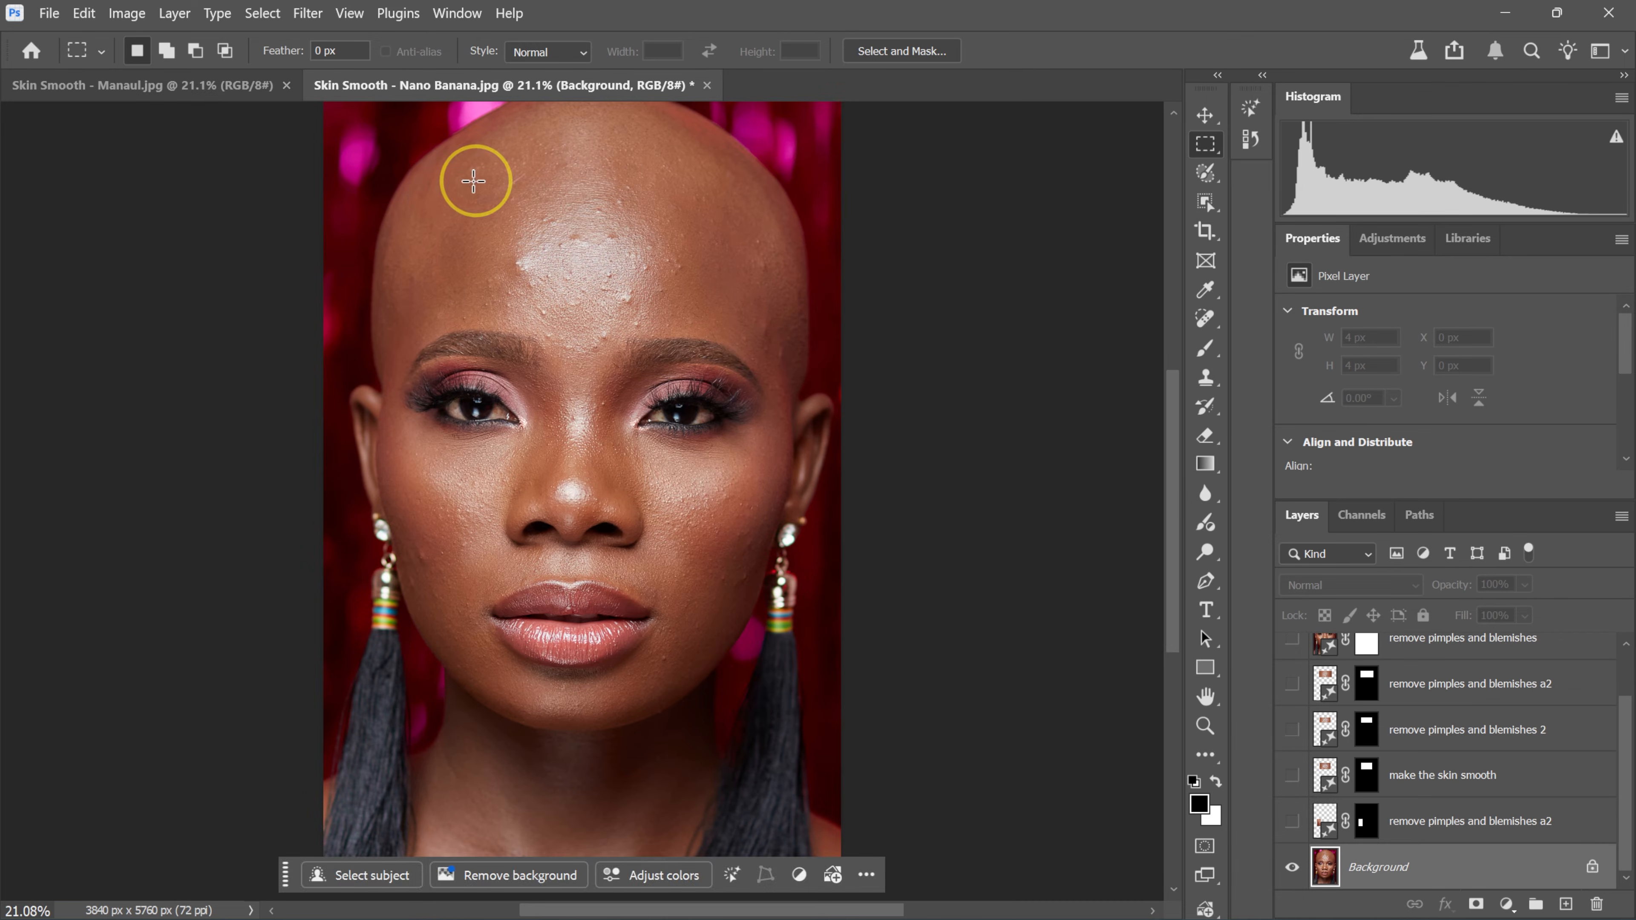
left_click_drag(409, 163, 768, 738)
left_click(413, 771)
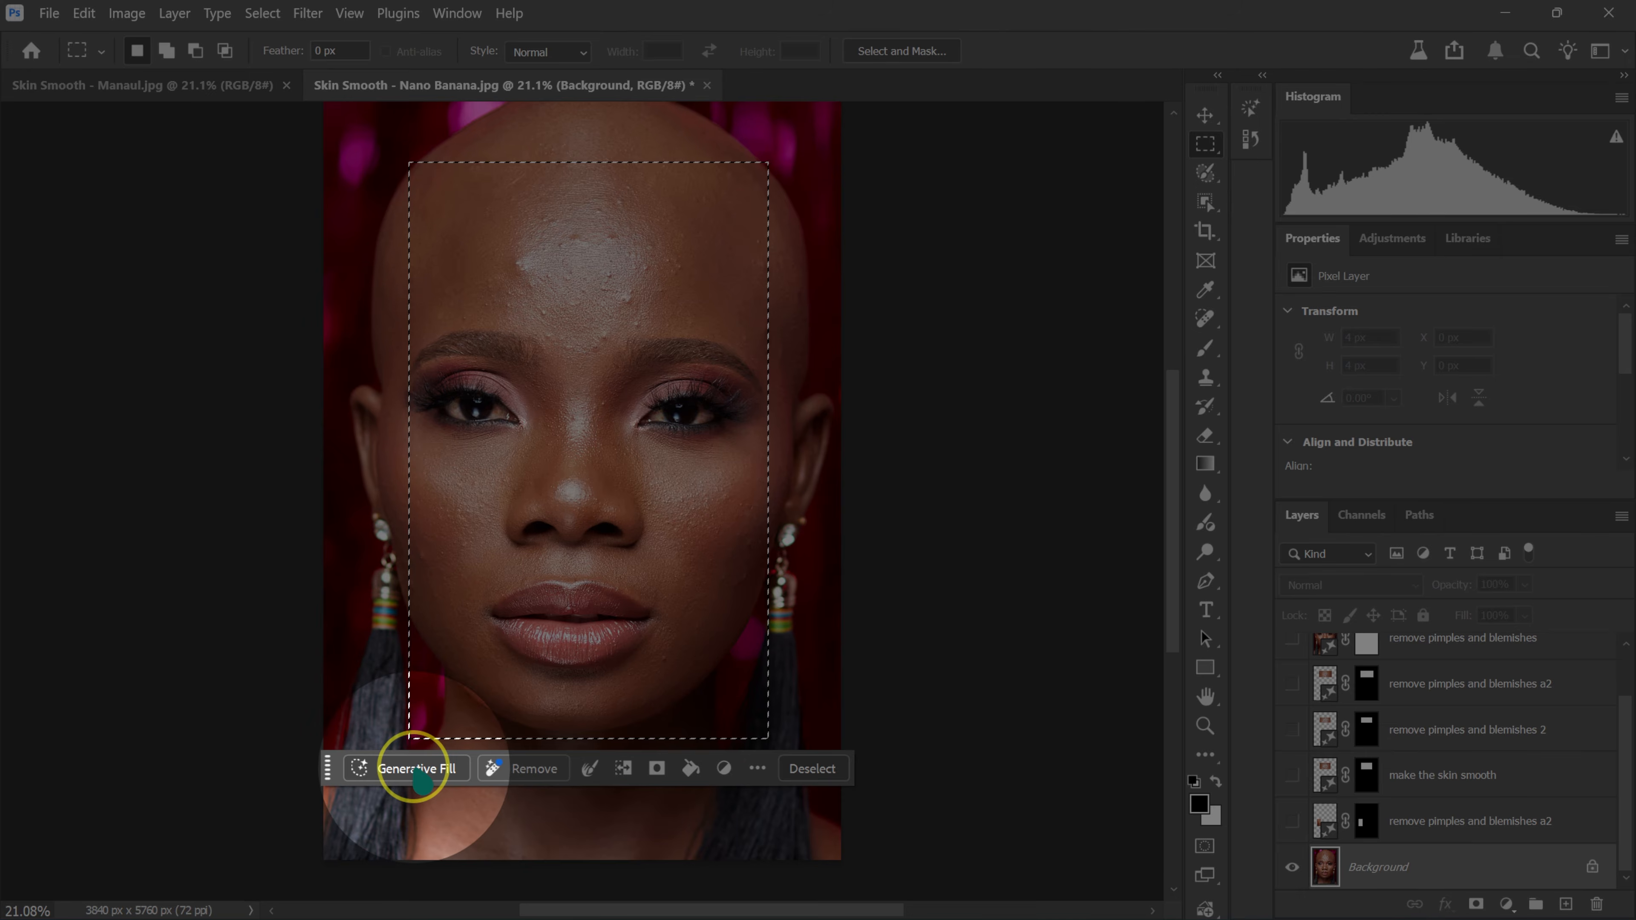
type("remove pimples and blemishes and make the skin smooth.")
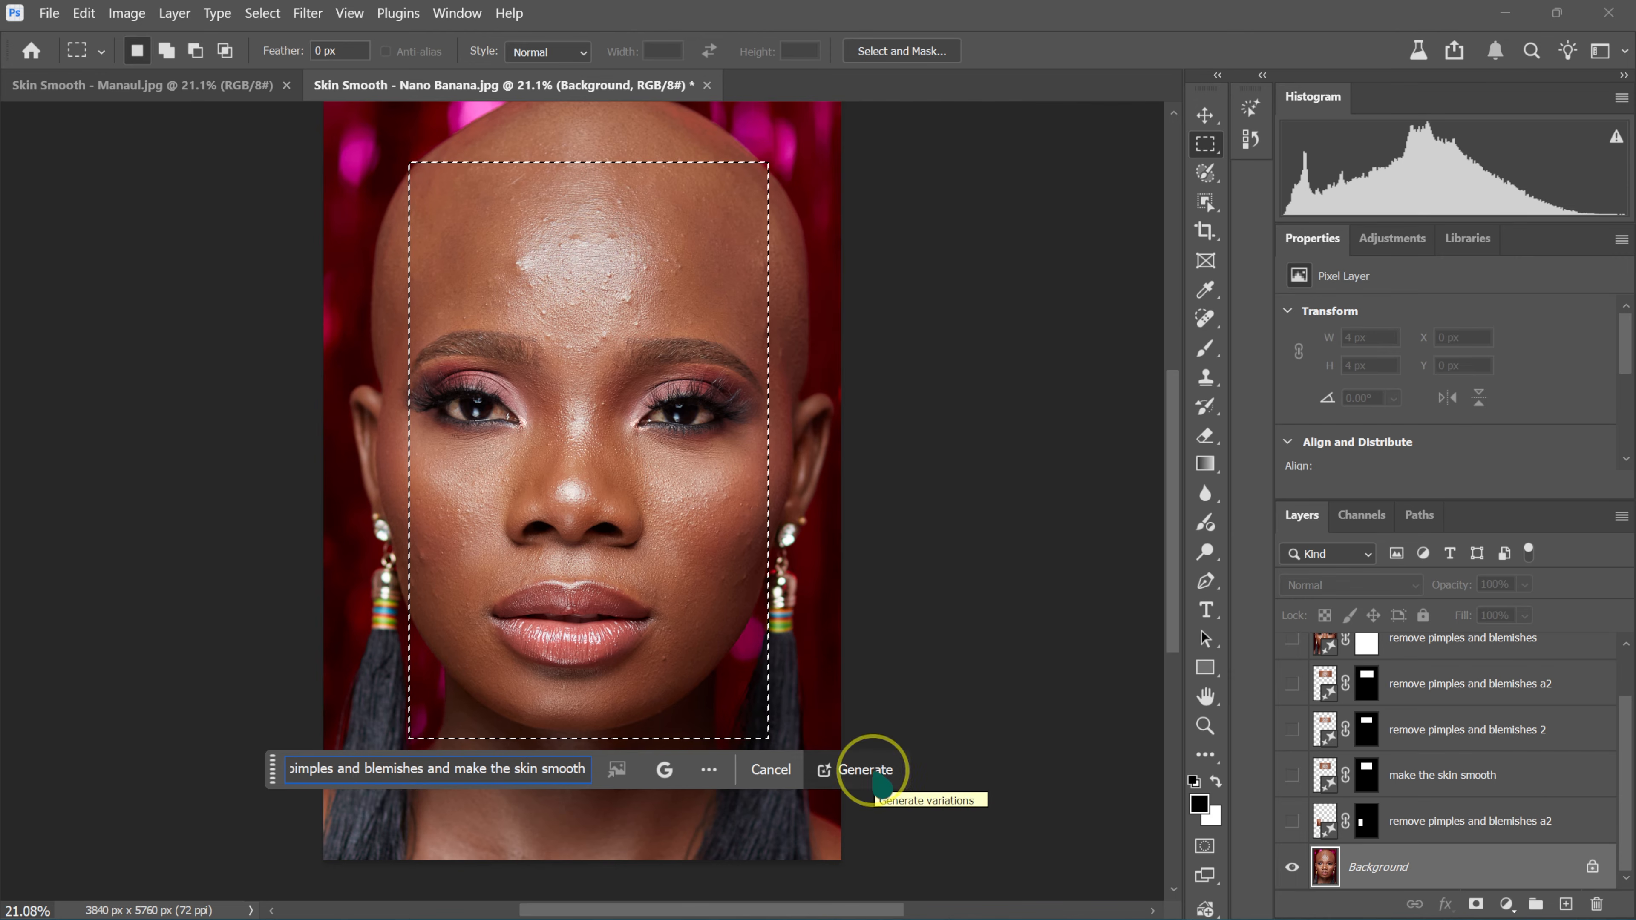
left_click(880, 781)
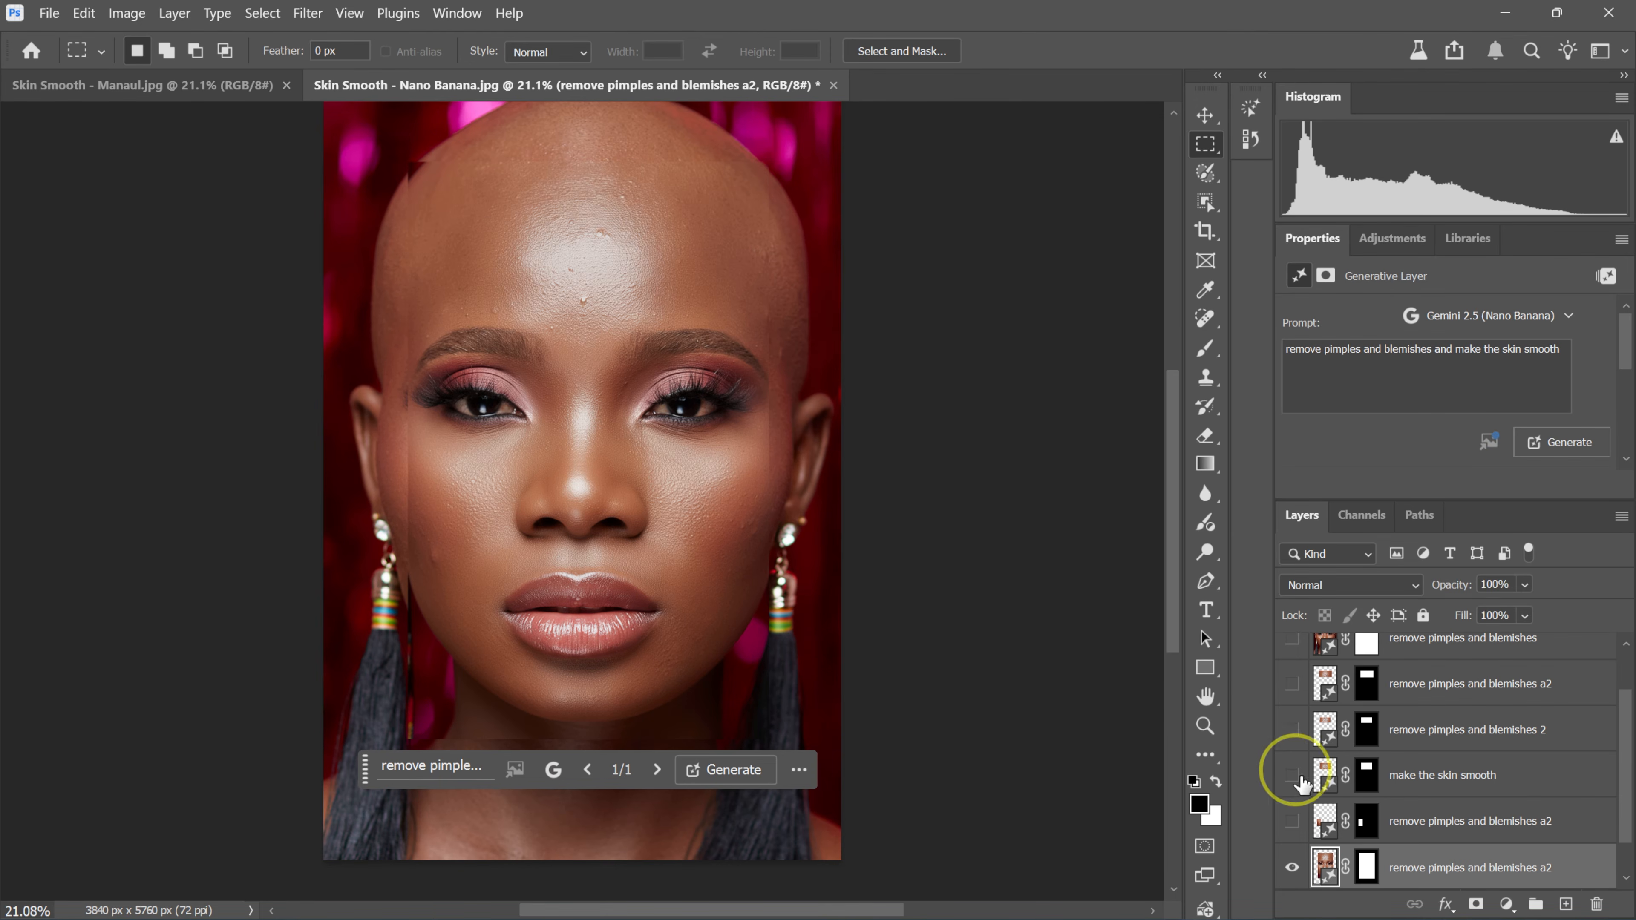
Compare the whole face with and without the newest generative layer above Background, leaving that layer hidden
left_click(1283, 869)
left_click(1284, 869)
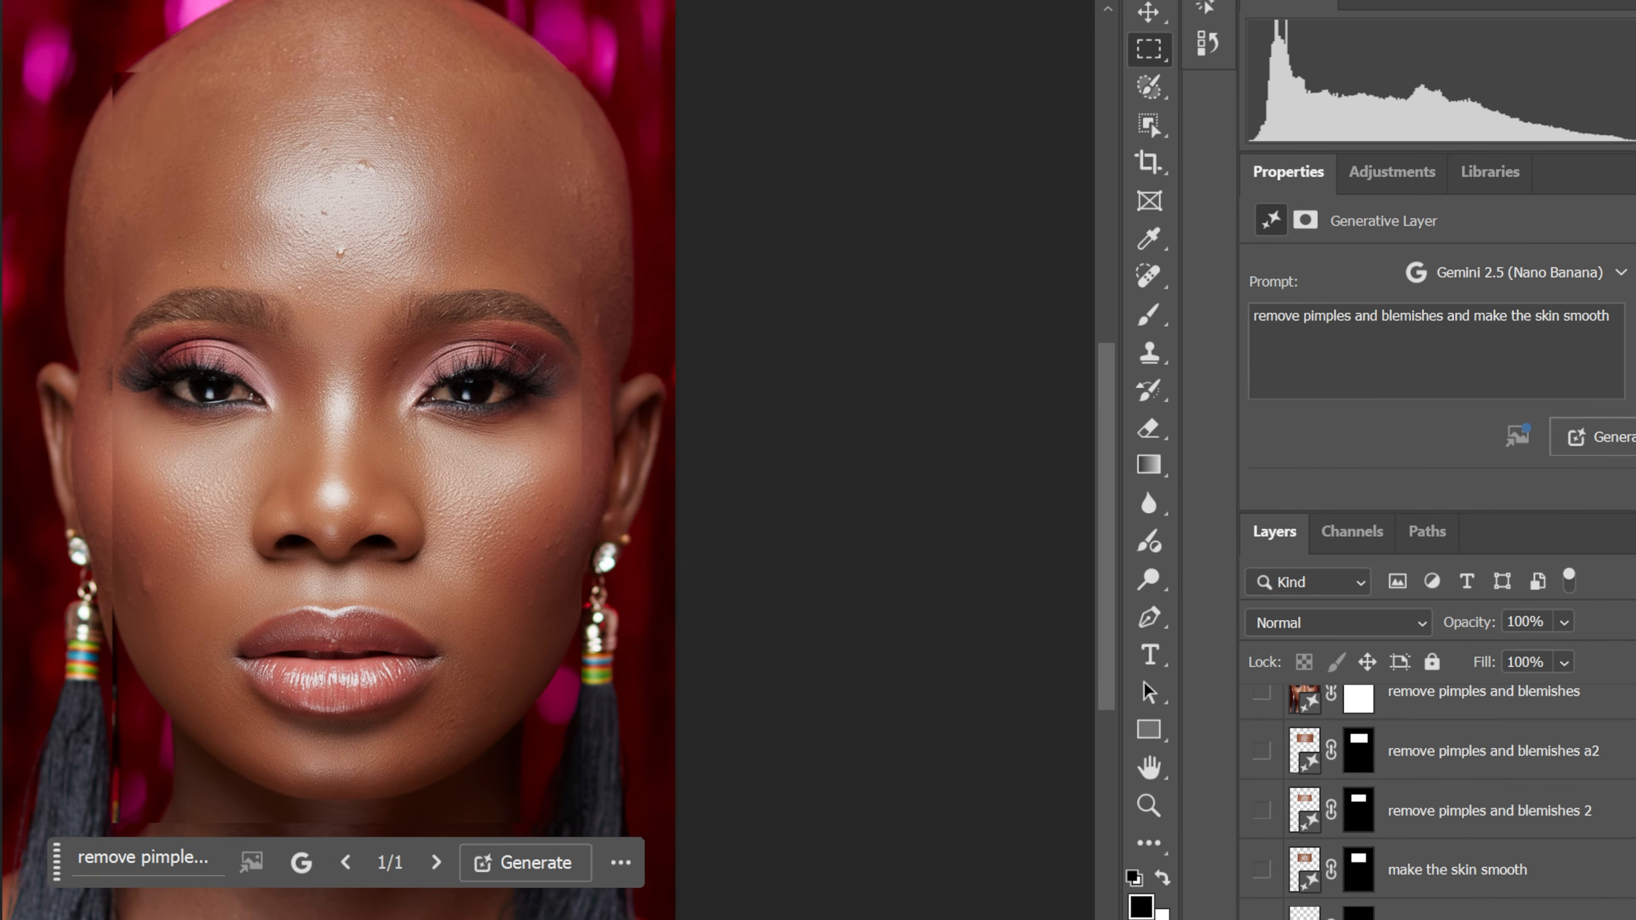
left_click(1253, 919)
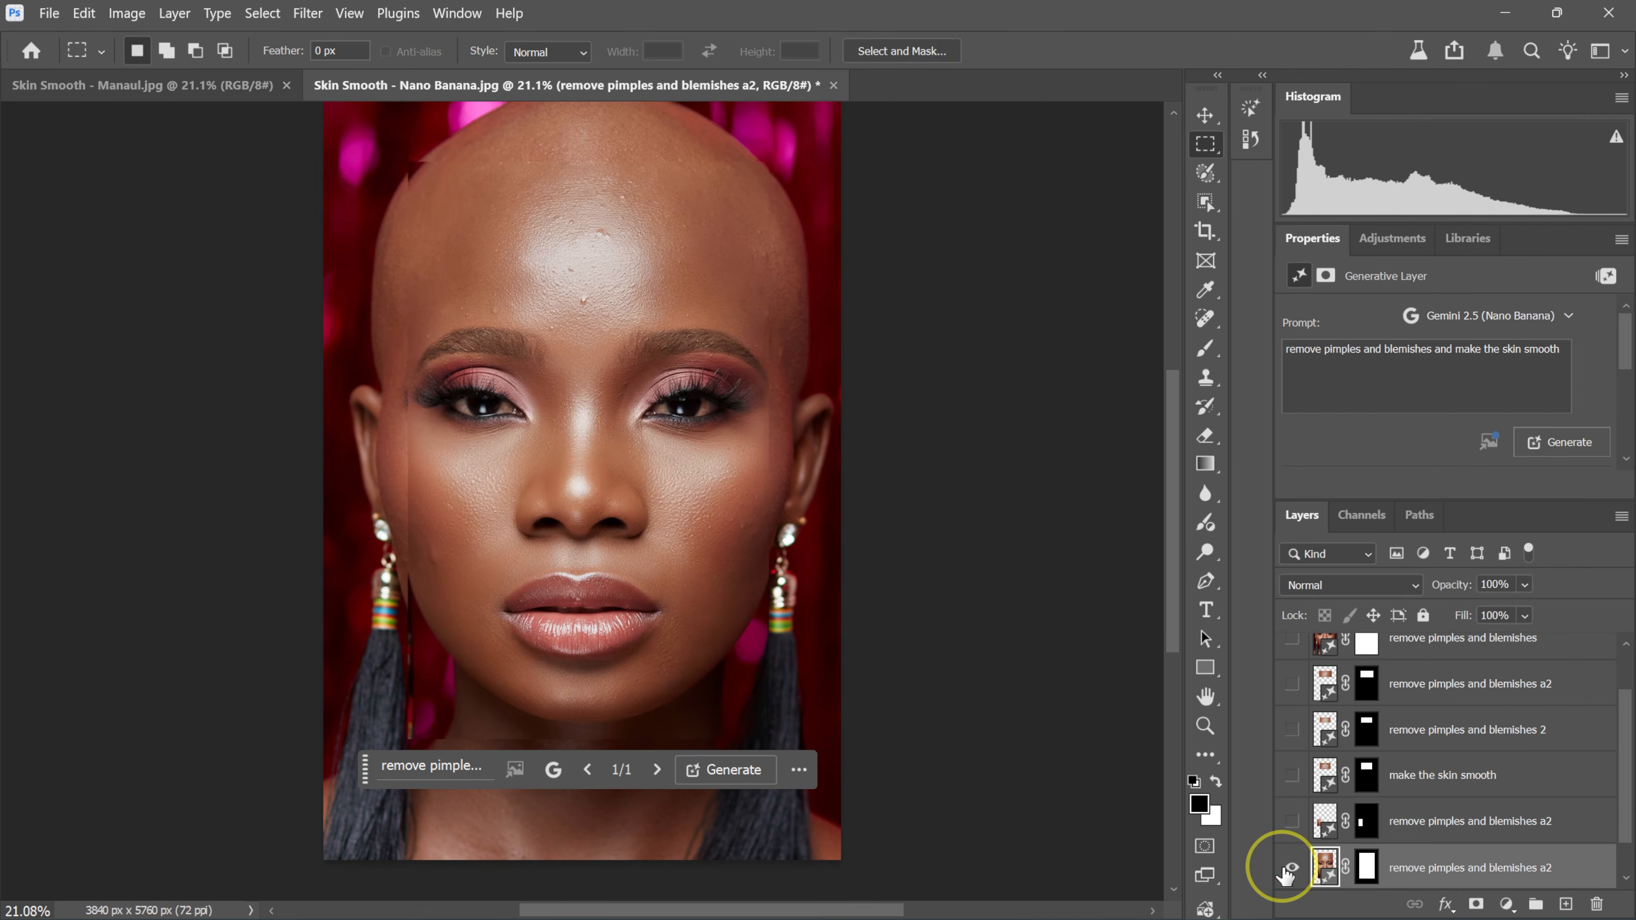
left_click(1286, 871)
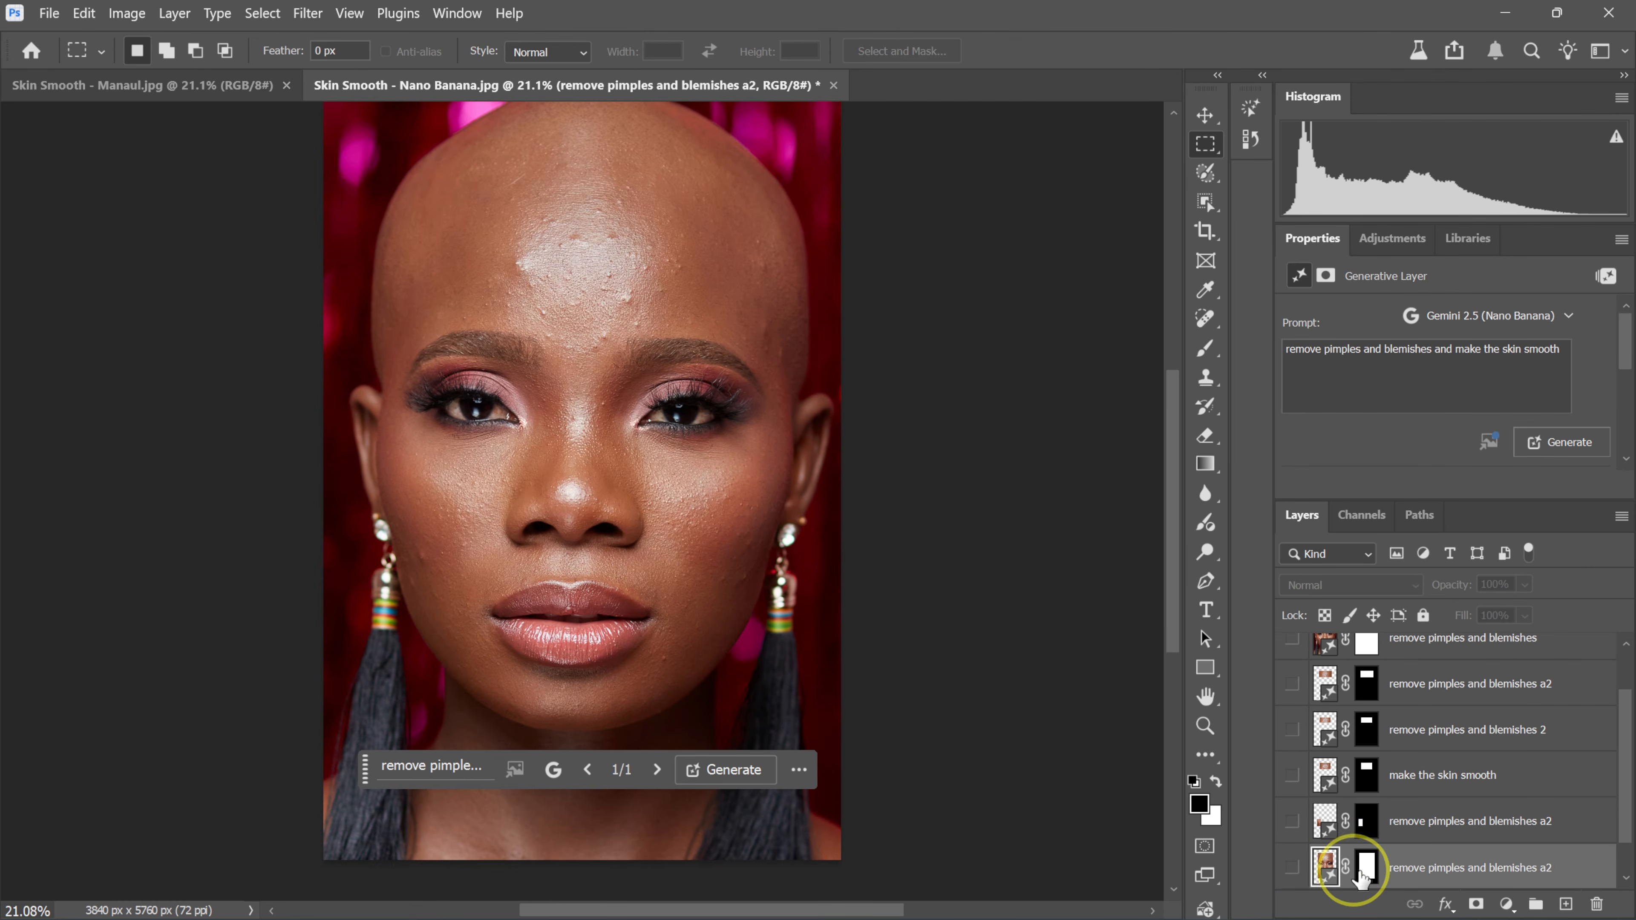
scroll(1385, 863, "down", 2)
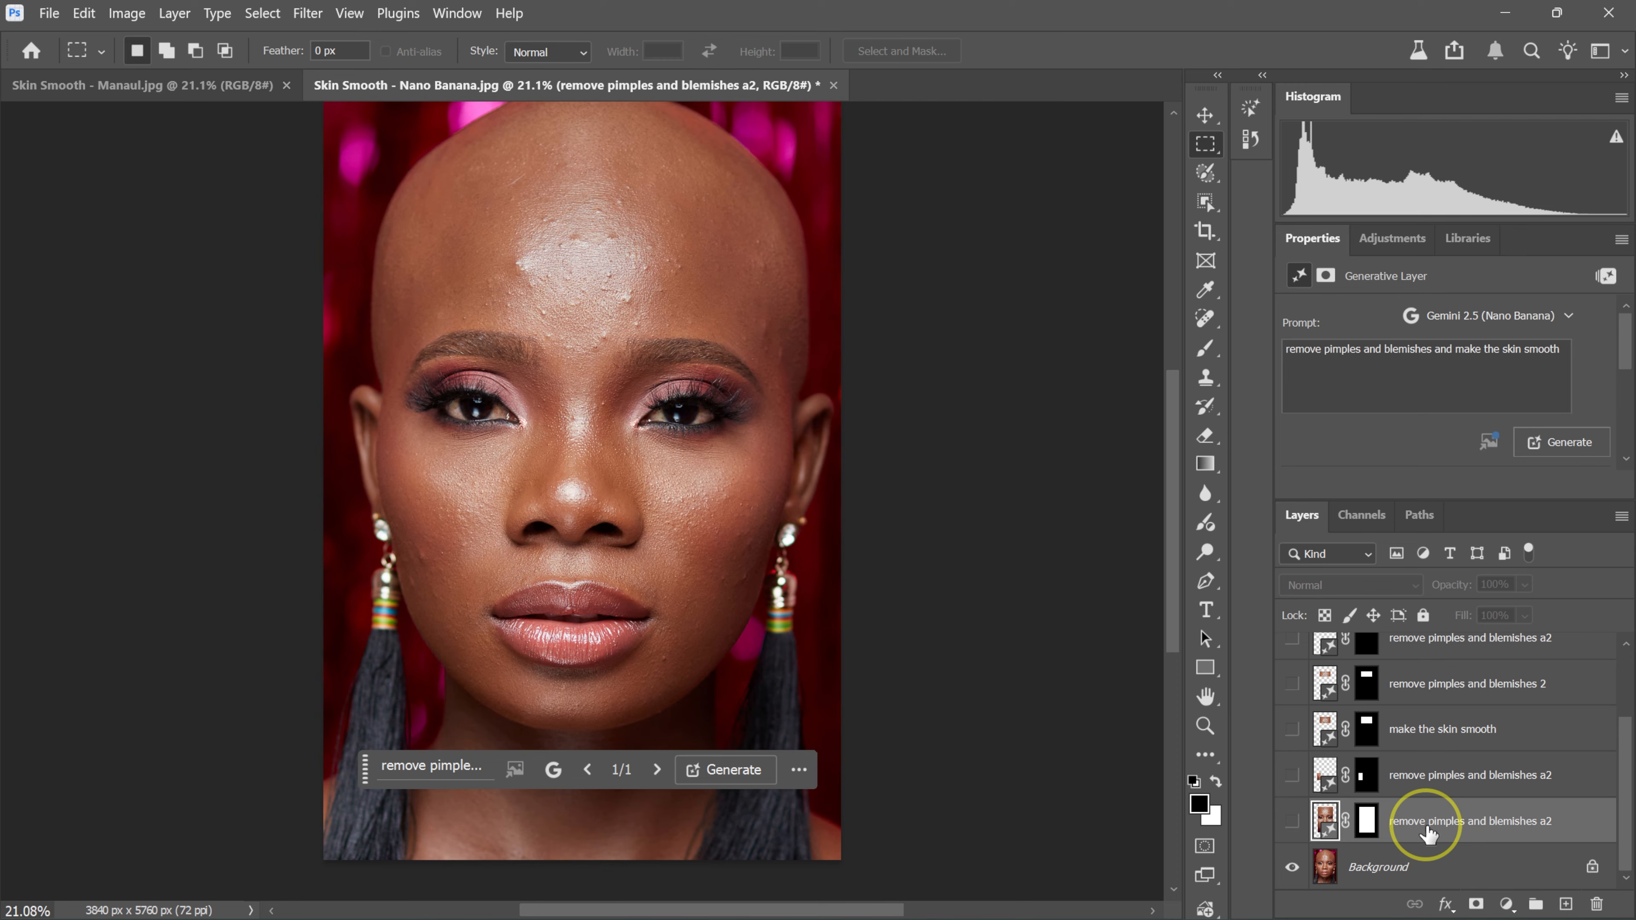
left_click(1291, 822)
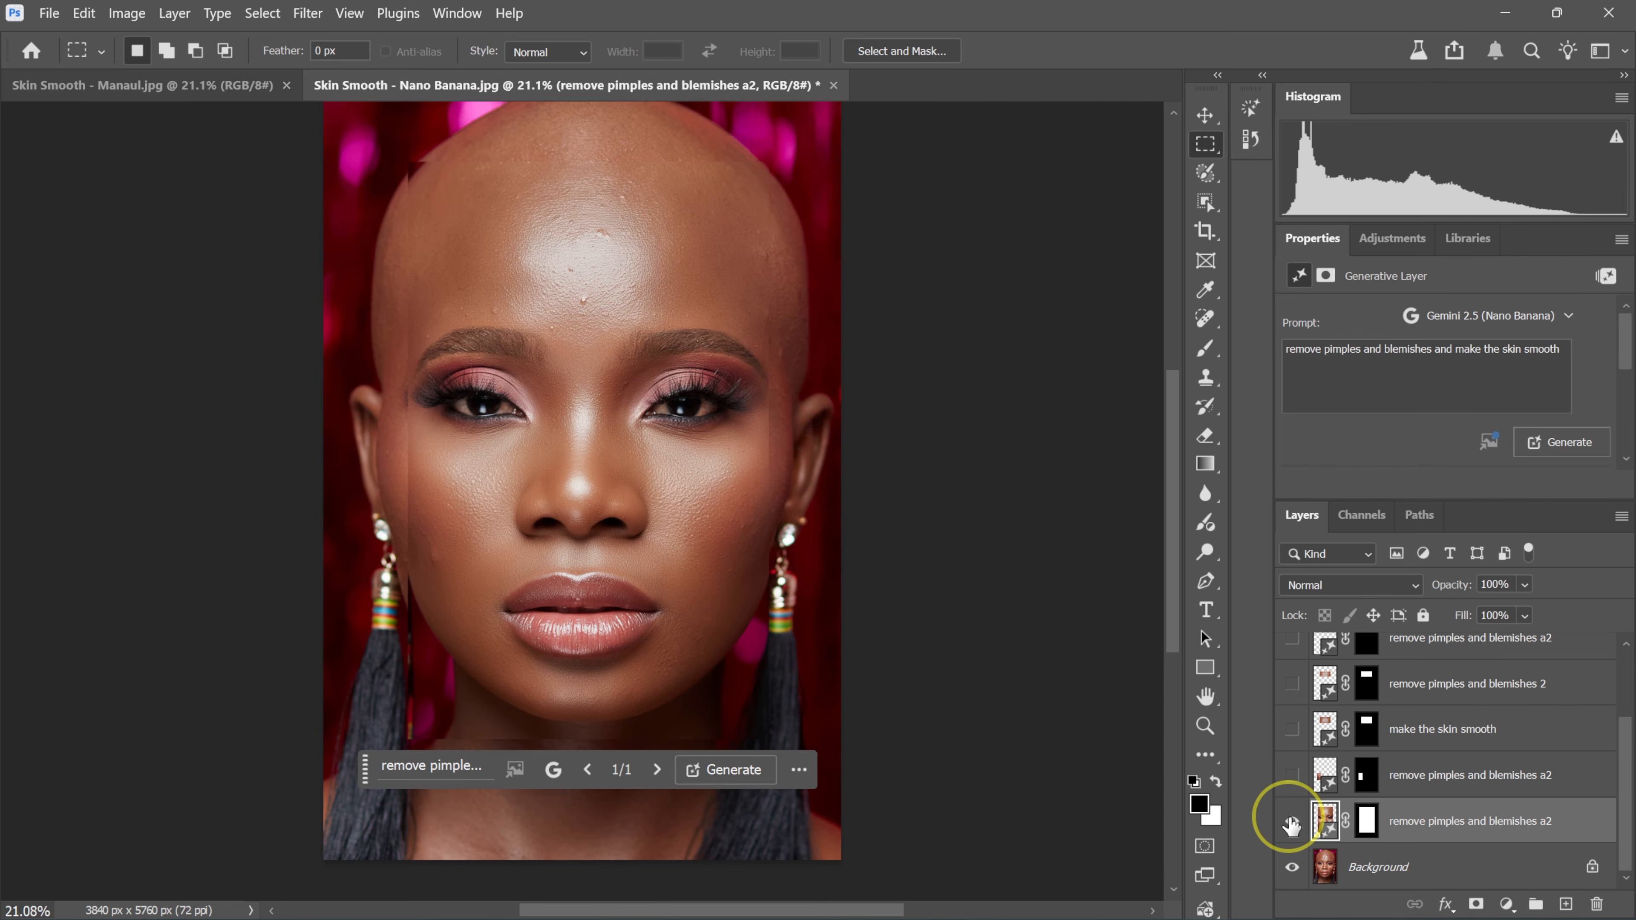
left_click(1292, 822)
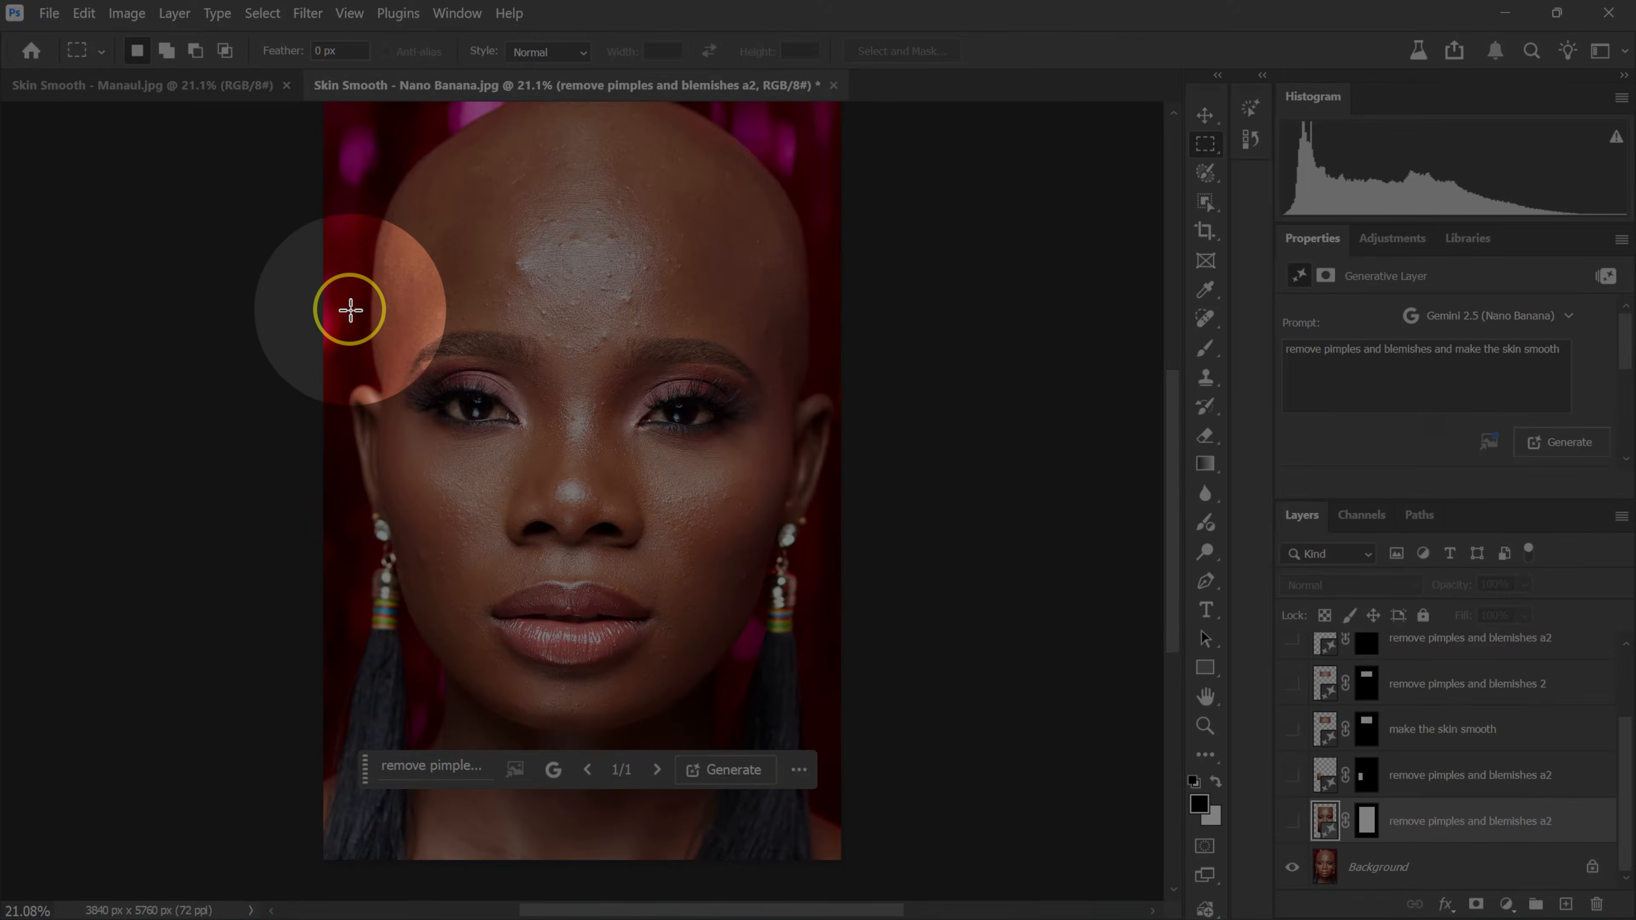
Select a wide rectangle across the eyes and ears and generate a fill with the prompt "Add futuristic sunglasses"
left_click_drag(350, 310, 838, 507)
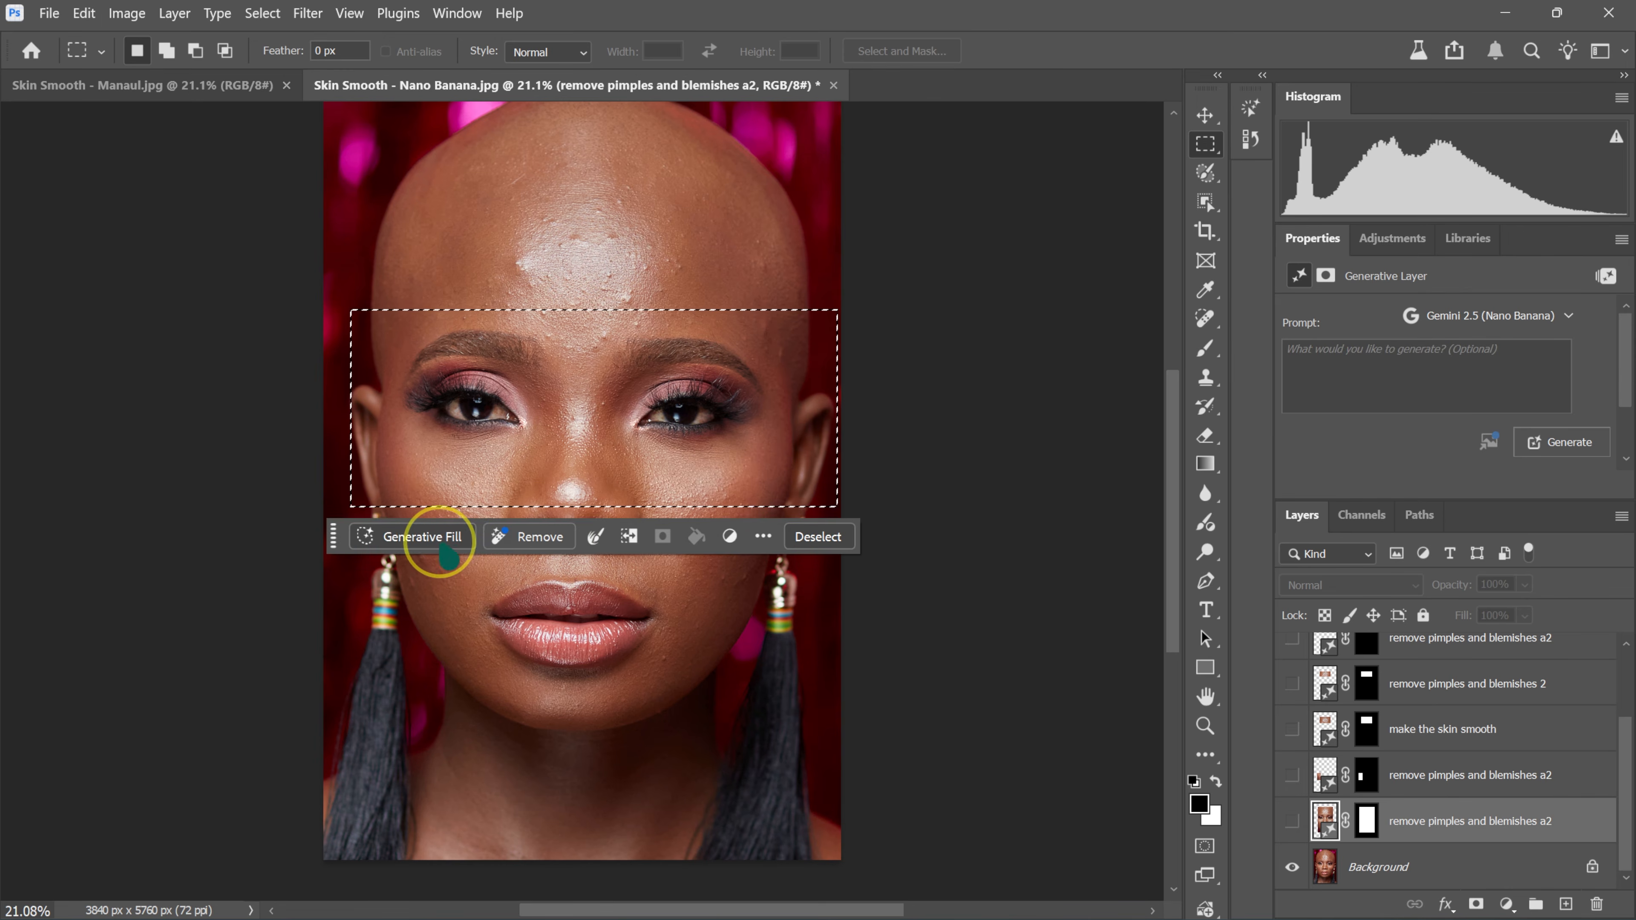
left_click(430, 540)
type("Add futuristic s")
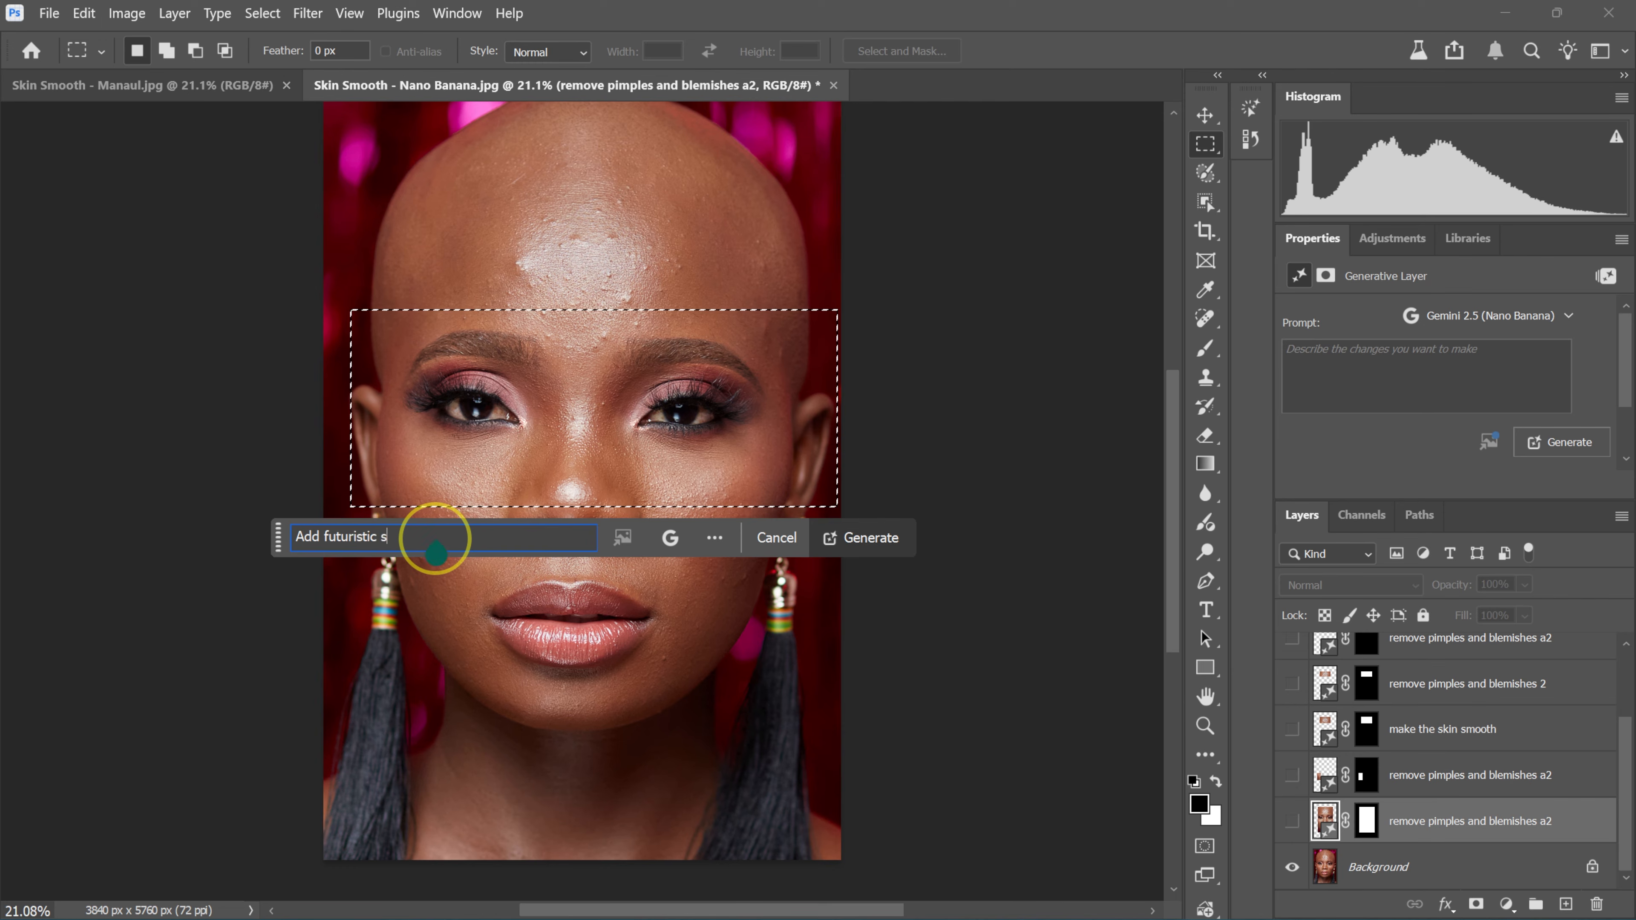
type("unglasses")
left_click(868, 539)
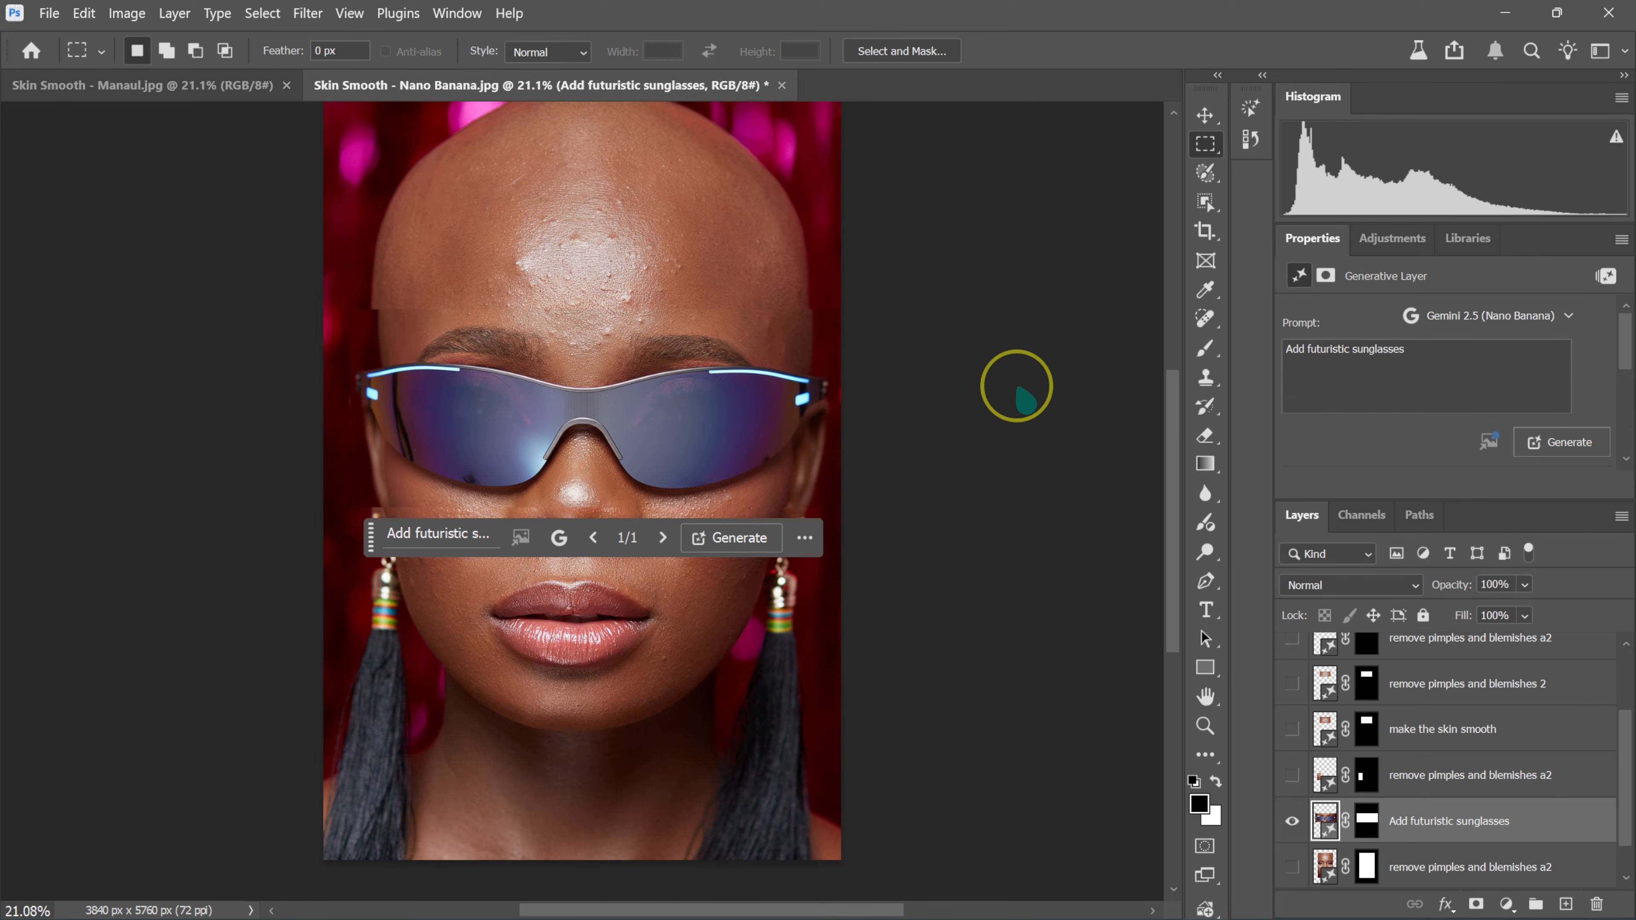
Move the contextual task bar clear of the face and examine the generated sunglasses and the edges of the fill up close
left_click_drag(373, 546, 228, 840)
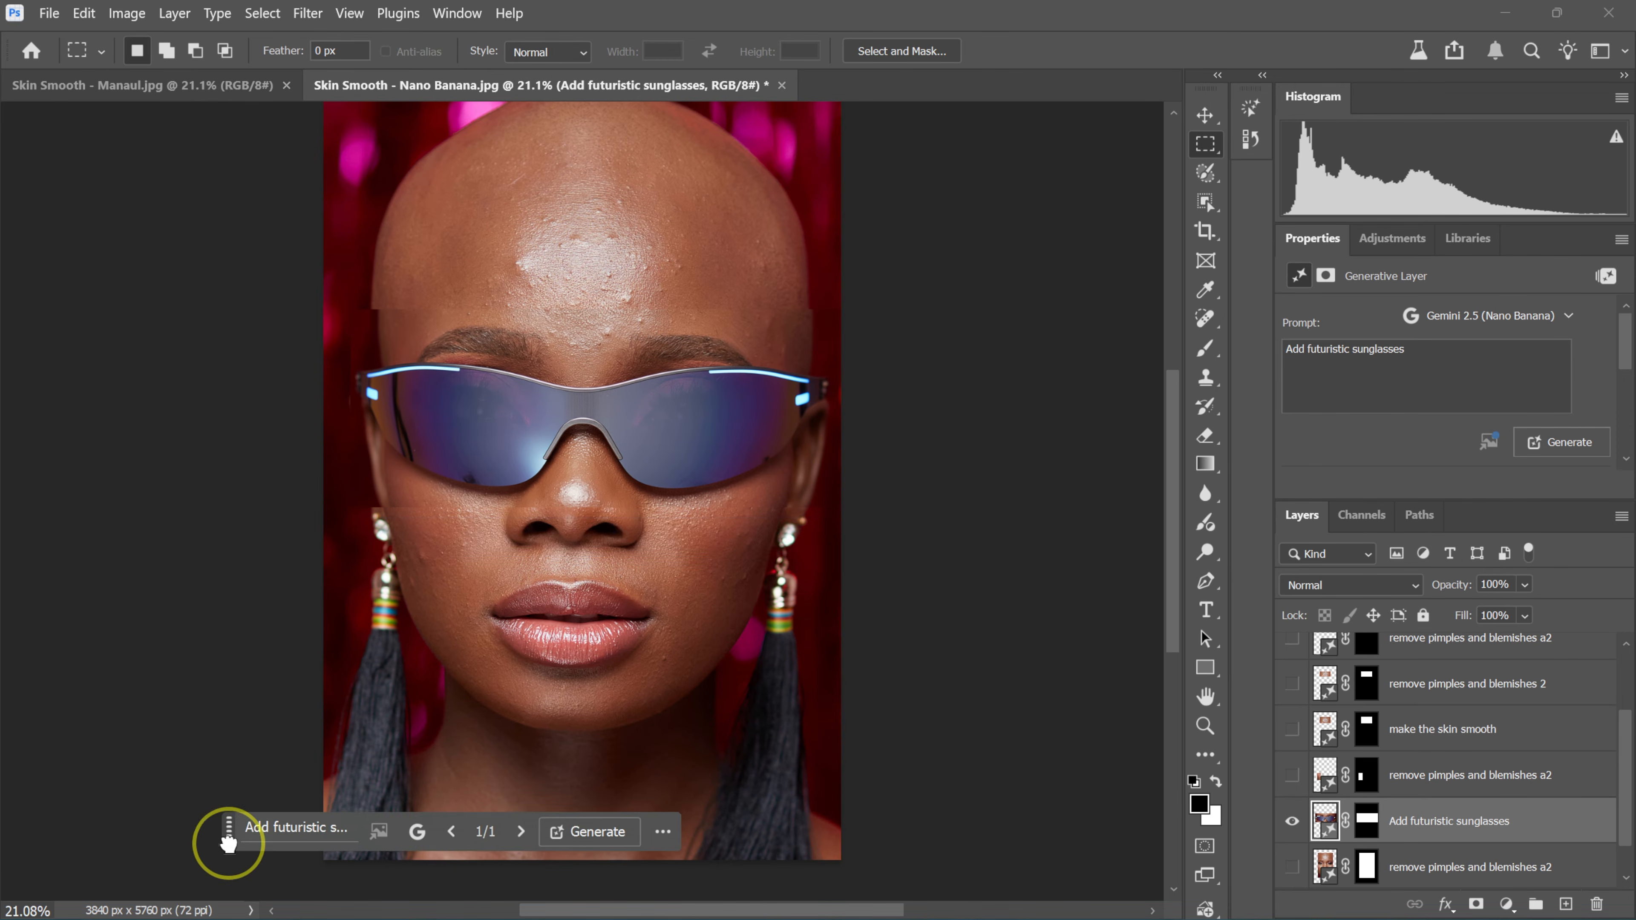
key("ctrl+plus")
key("ctrl+plus")
key("ctrl+plus")
scroll(151, 555, "up", 4)
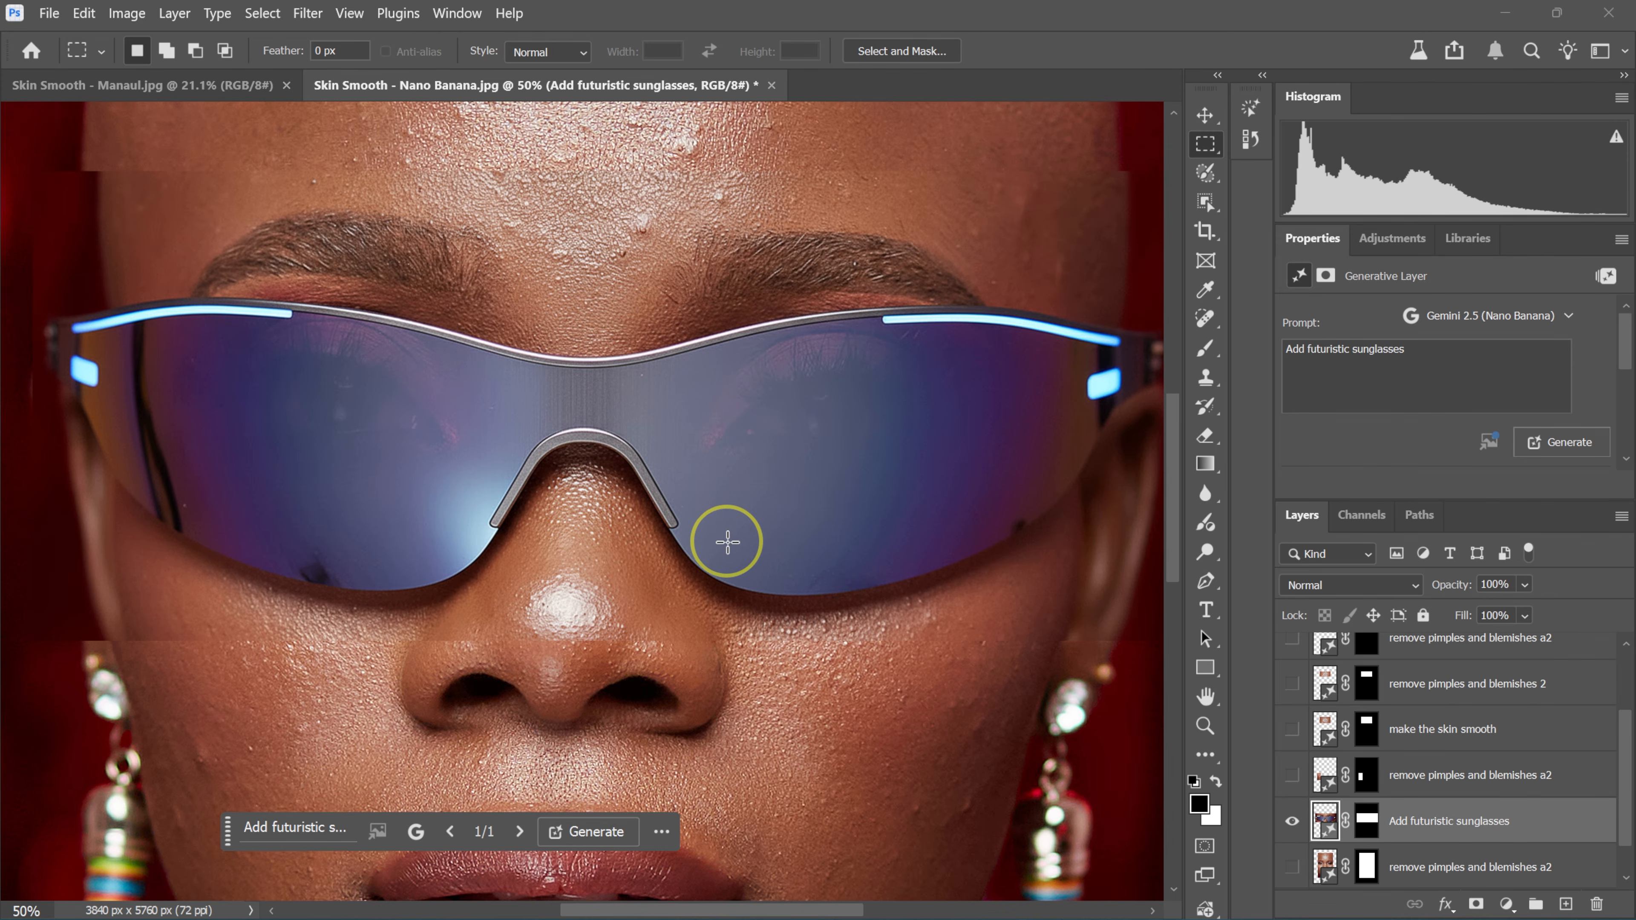
scroll(722, 536, "down", 1)
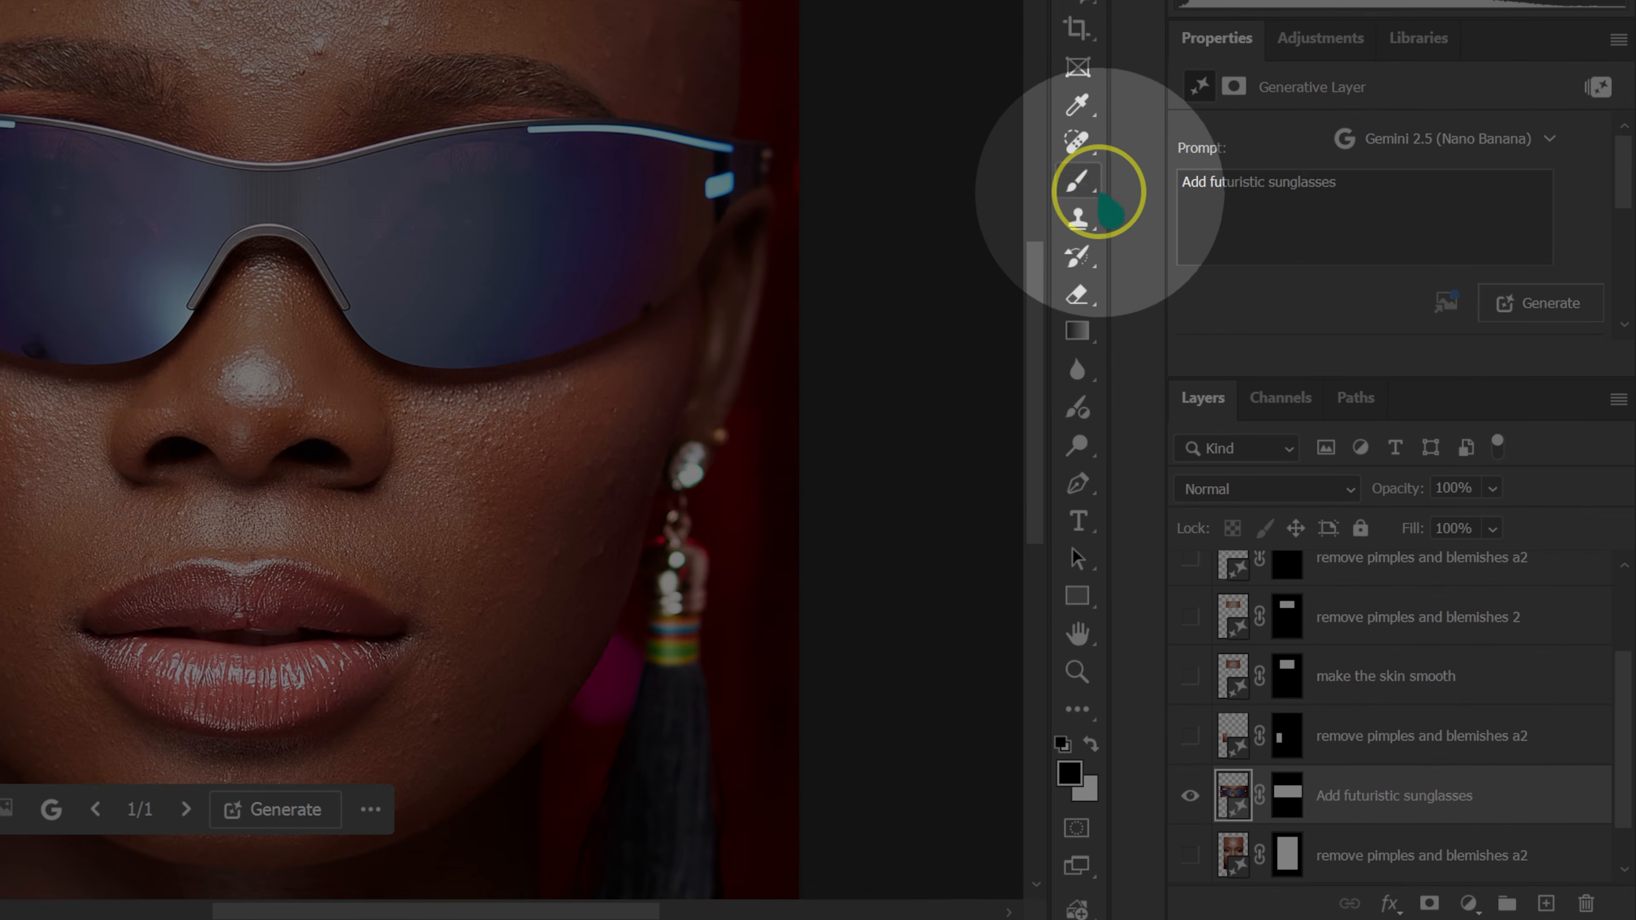
Paint black with the Brush on the "Add futuristic sunglasses" layer mask to hide the mismatched areas around the glasses, reducing the brush size to 150
right_click(1078, 180)
left_click(1148, 181)
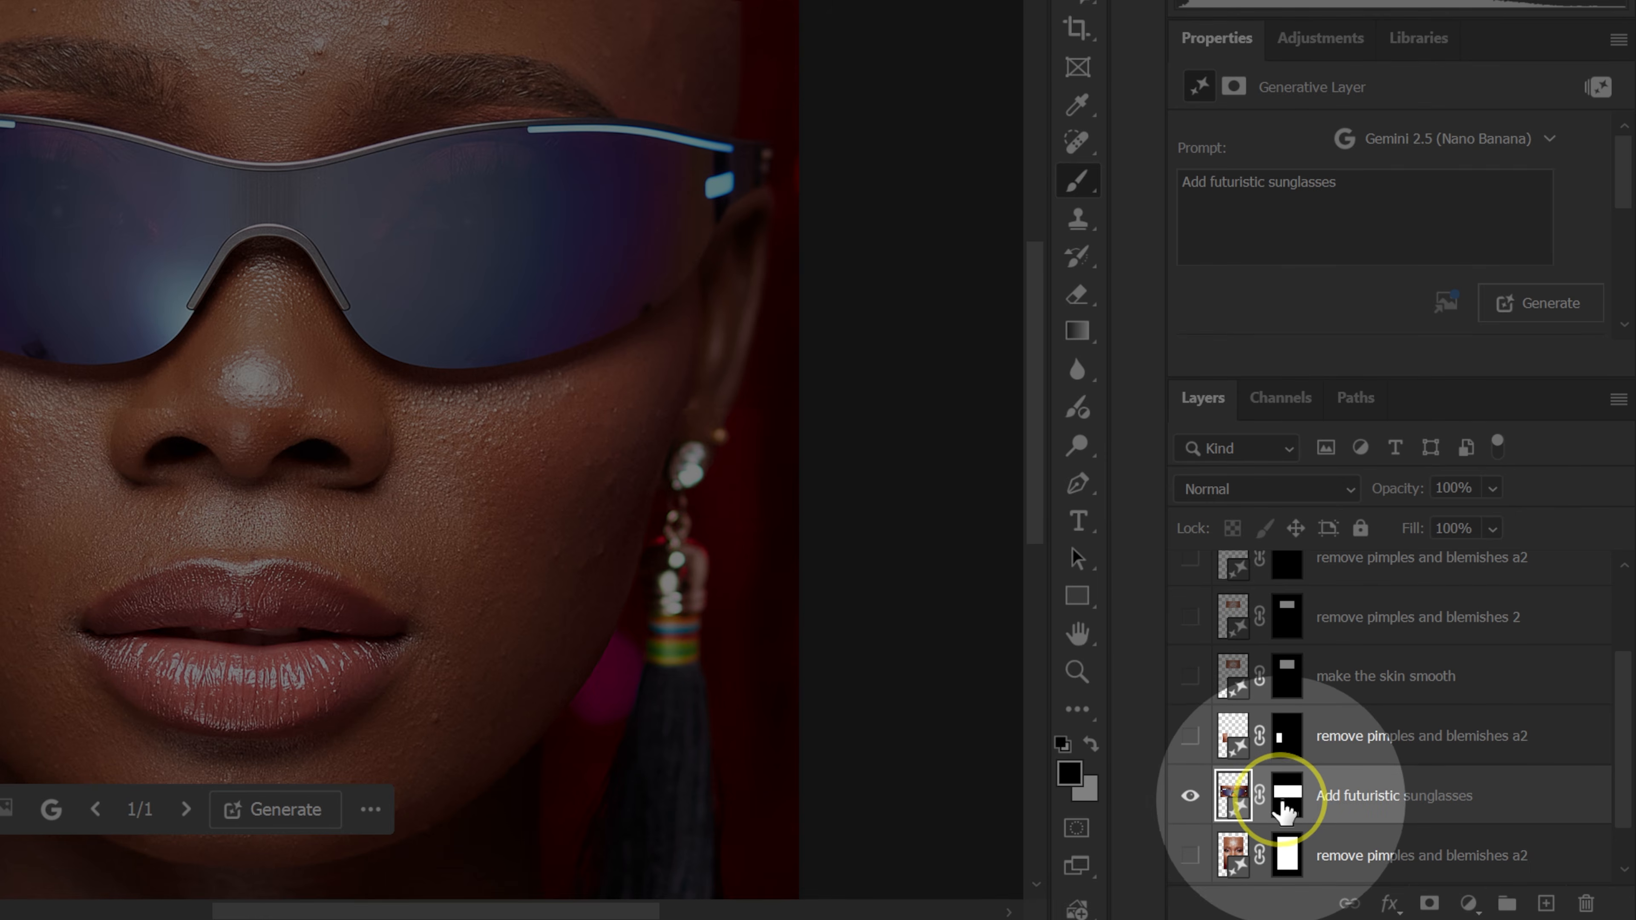
left_click(1283, 806)
key("x")
scroll(504, 61, "up", 3)
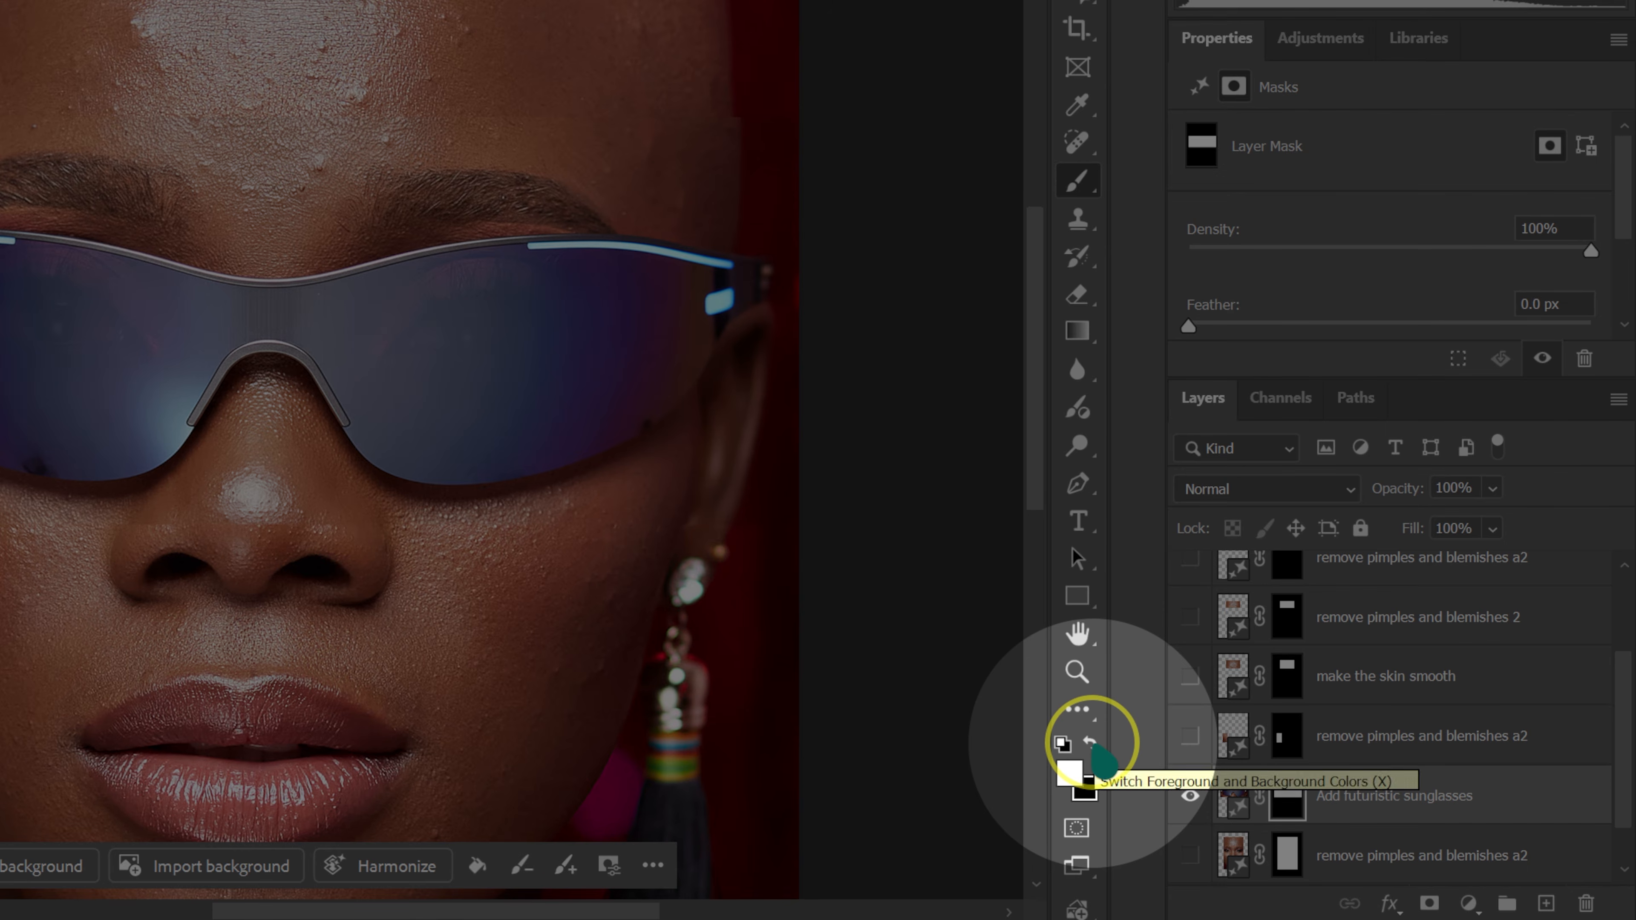
left_click(1091, 744)
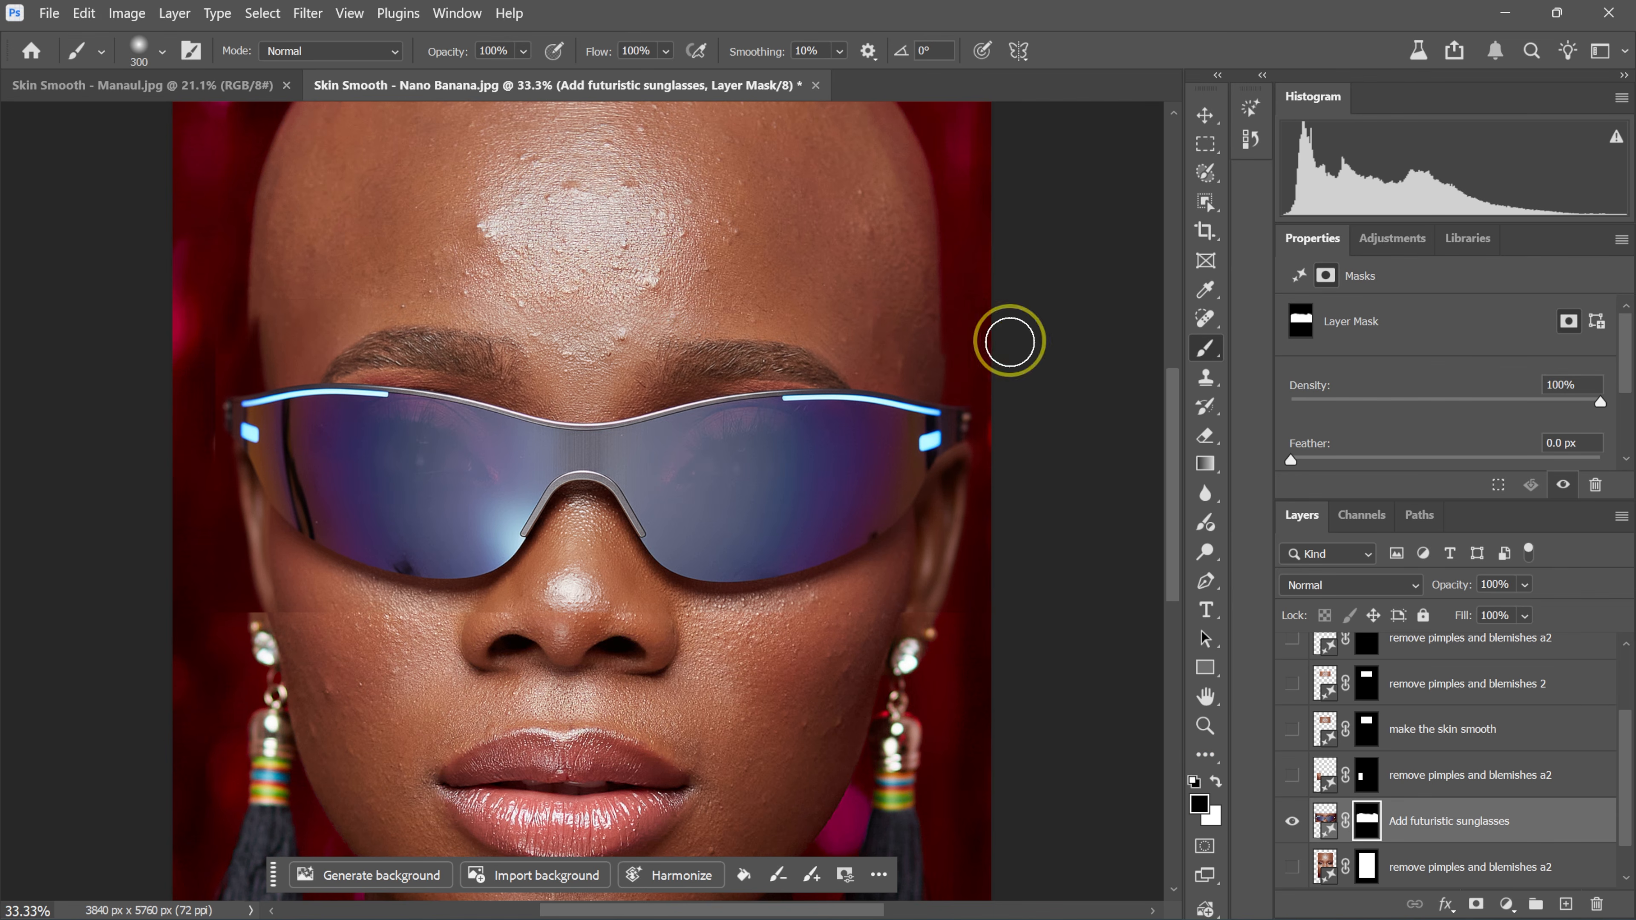
left_click_drag(223, 647, 201, 512)
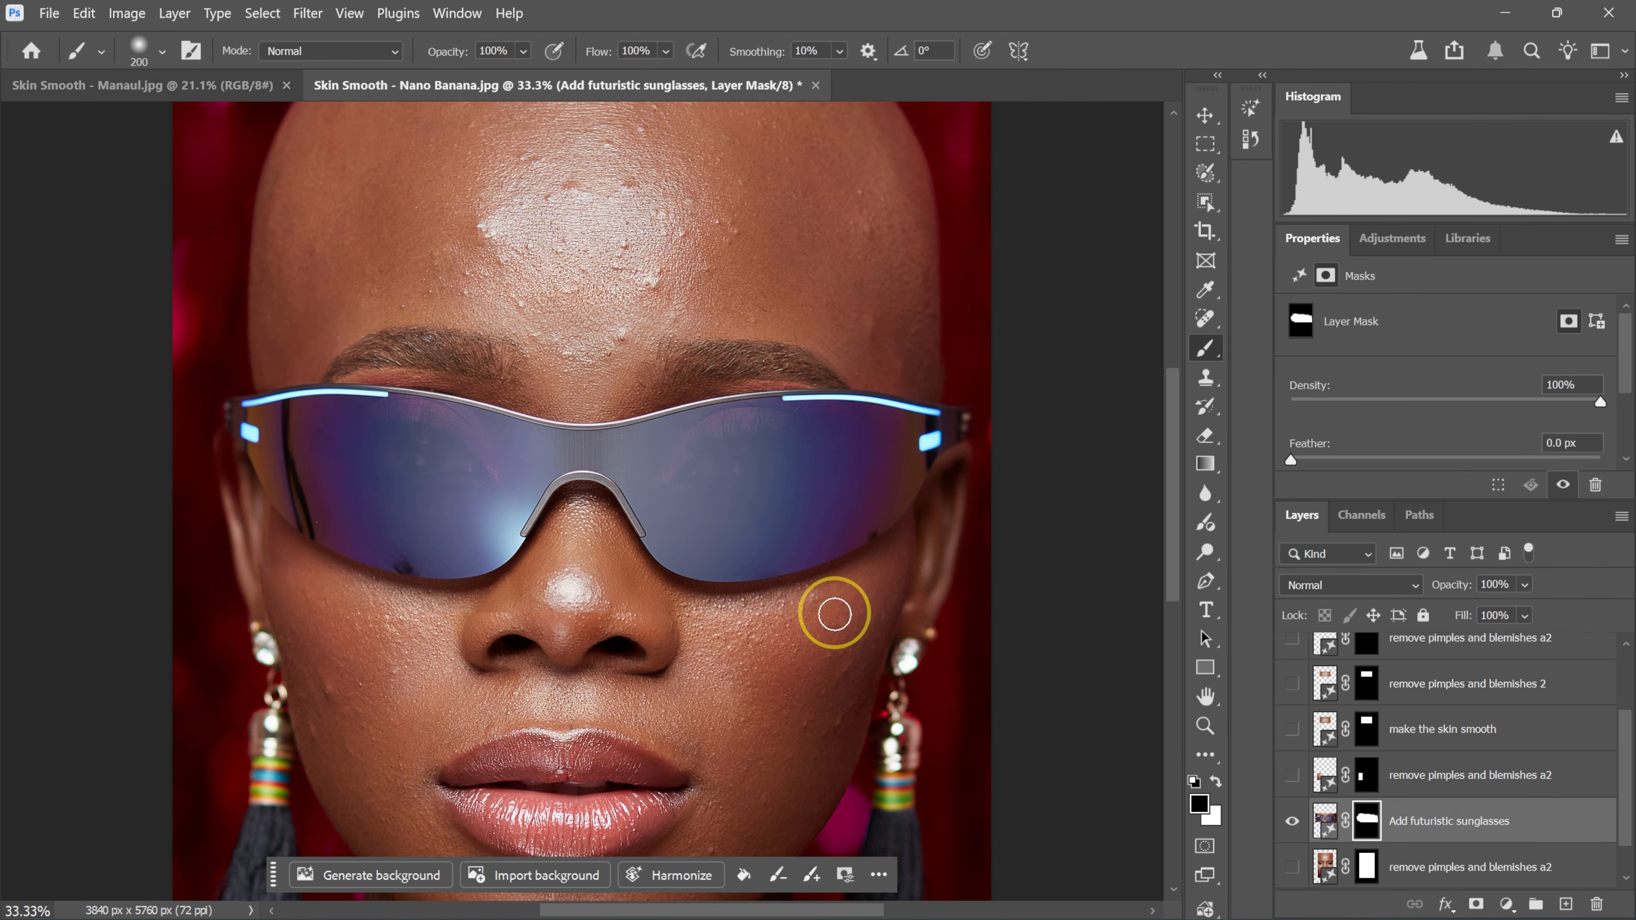
key("bracketleft")
key("bracketleft")
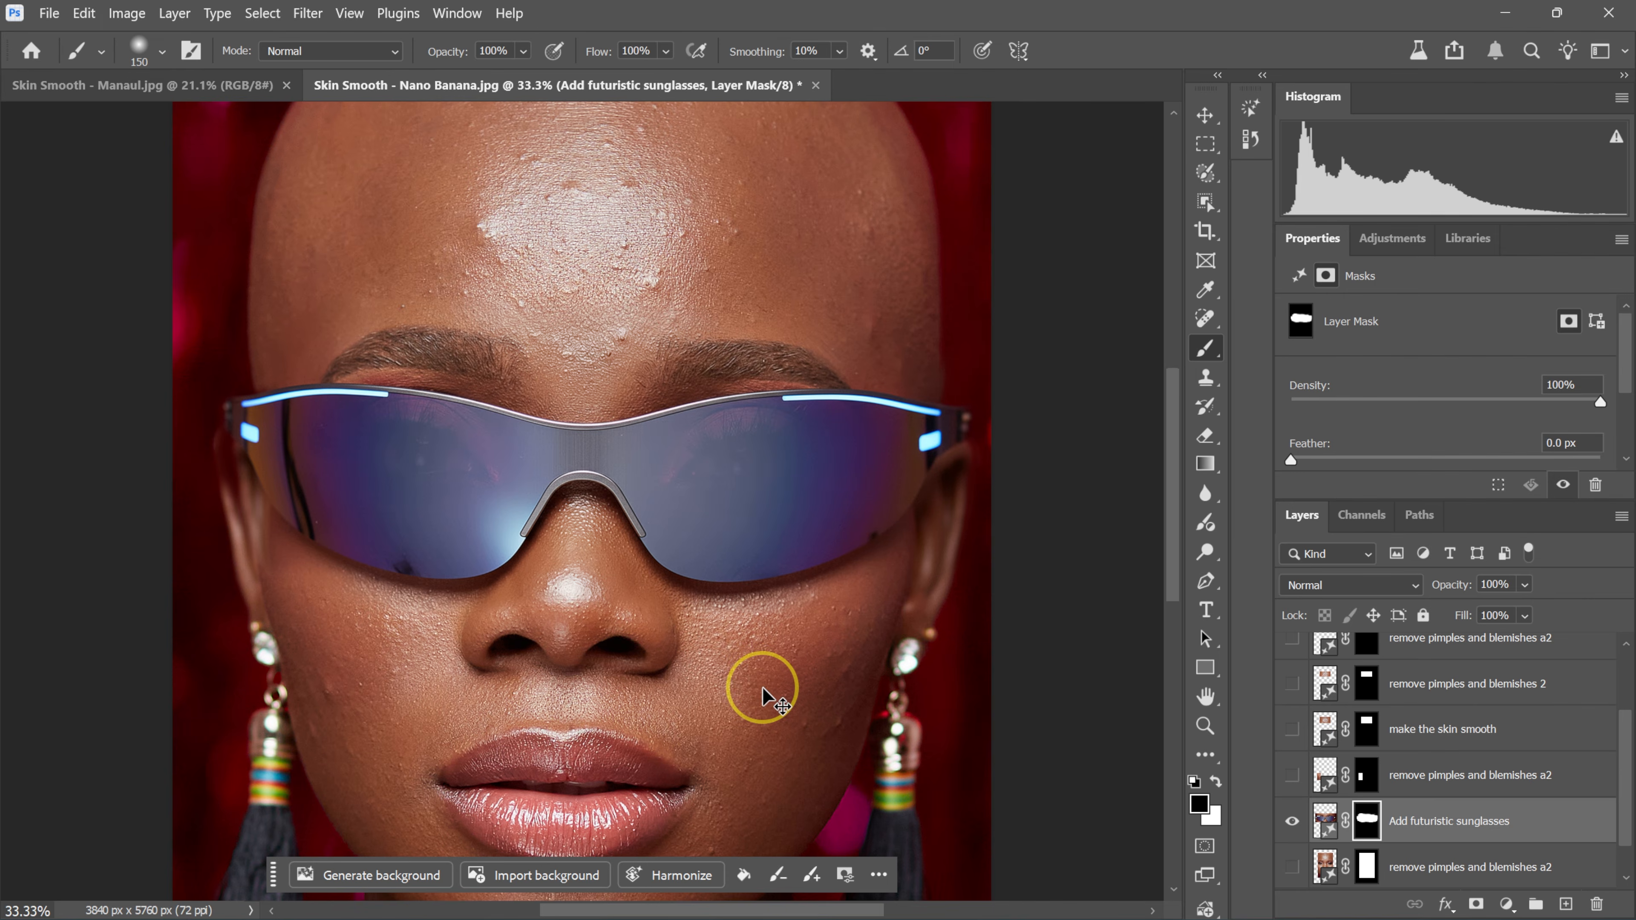
Compare the whole portrait with and without the "Add futuristic sunglasses" layer, leaving that layer visible
key("ctrl+0")
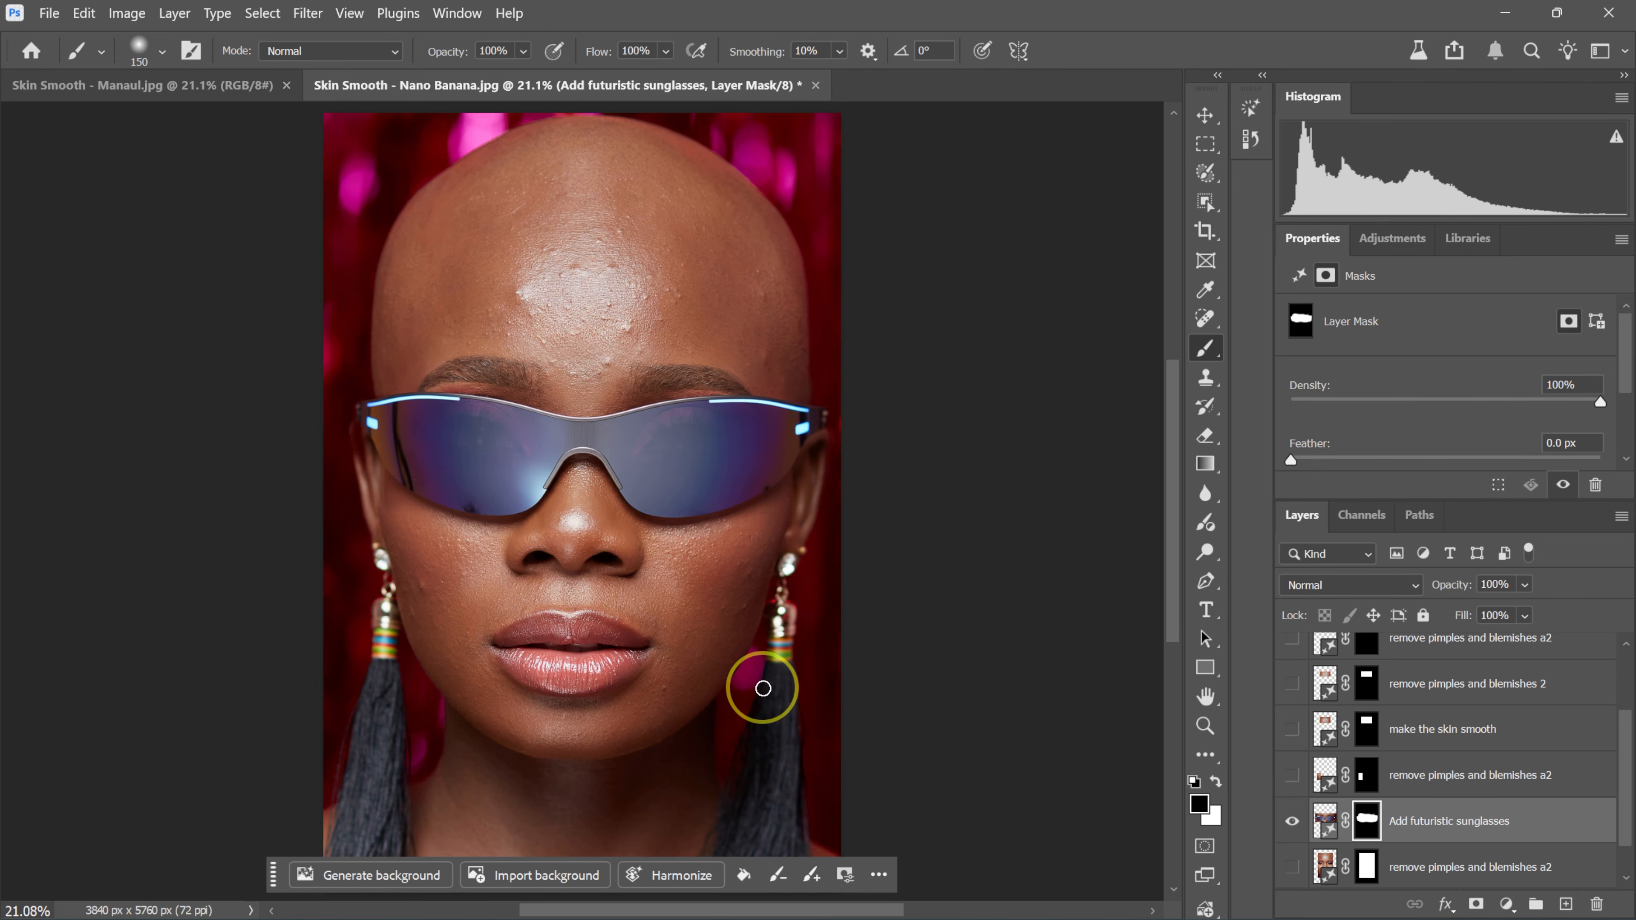
left_click(1292, 825)
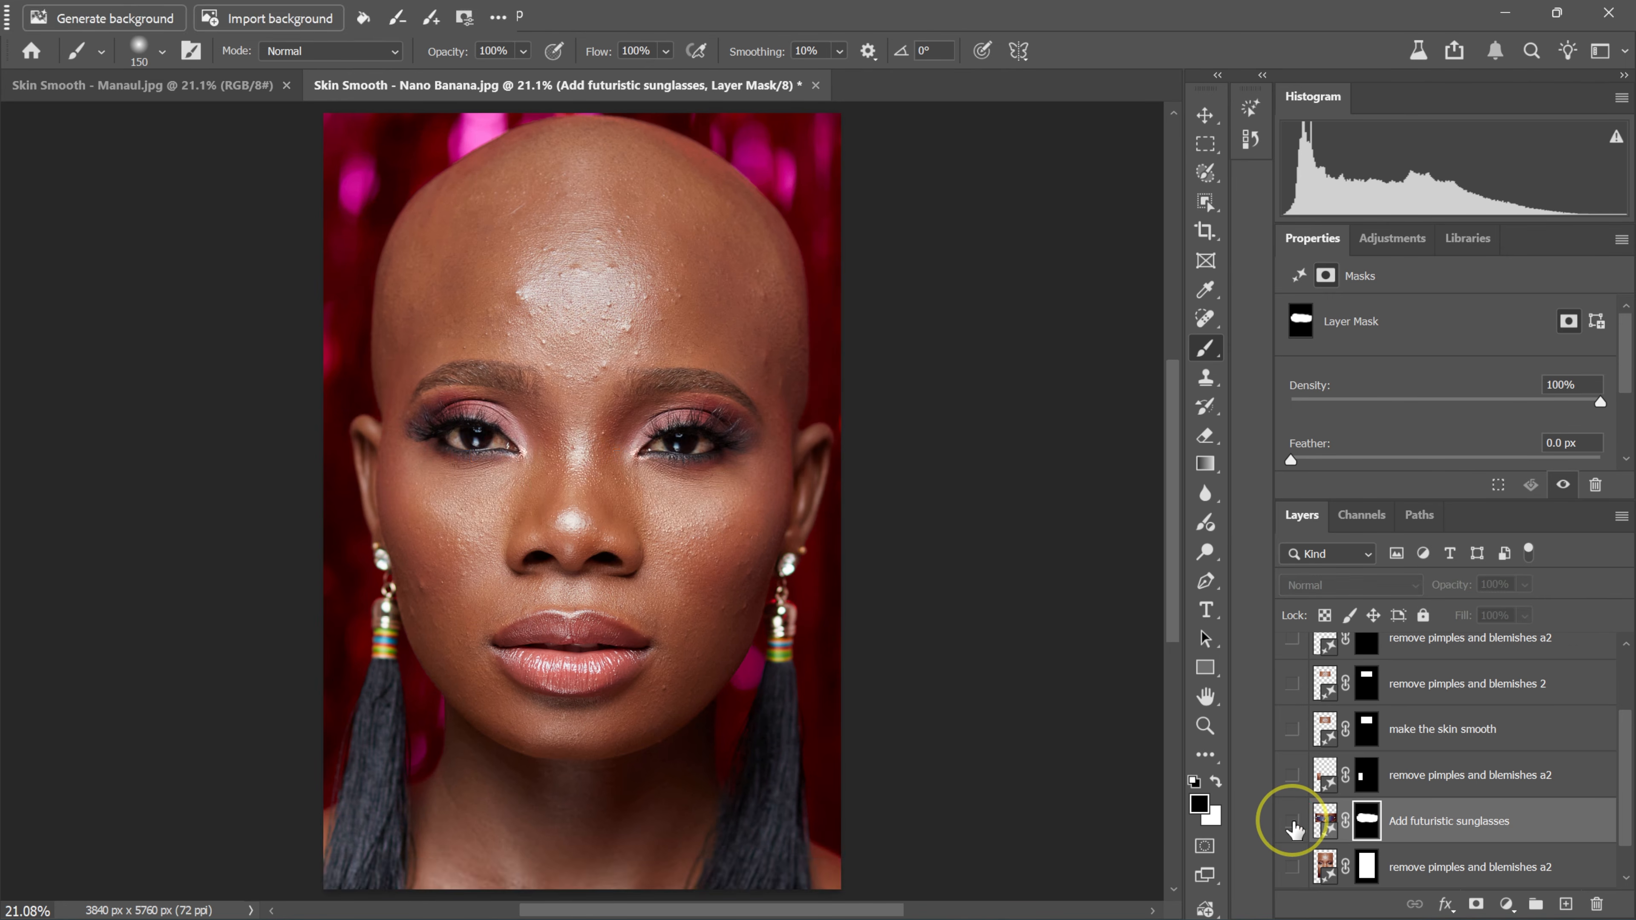
left_click(1293, 825)
left_click(1292, 825)
left_click(1293, 825)
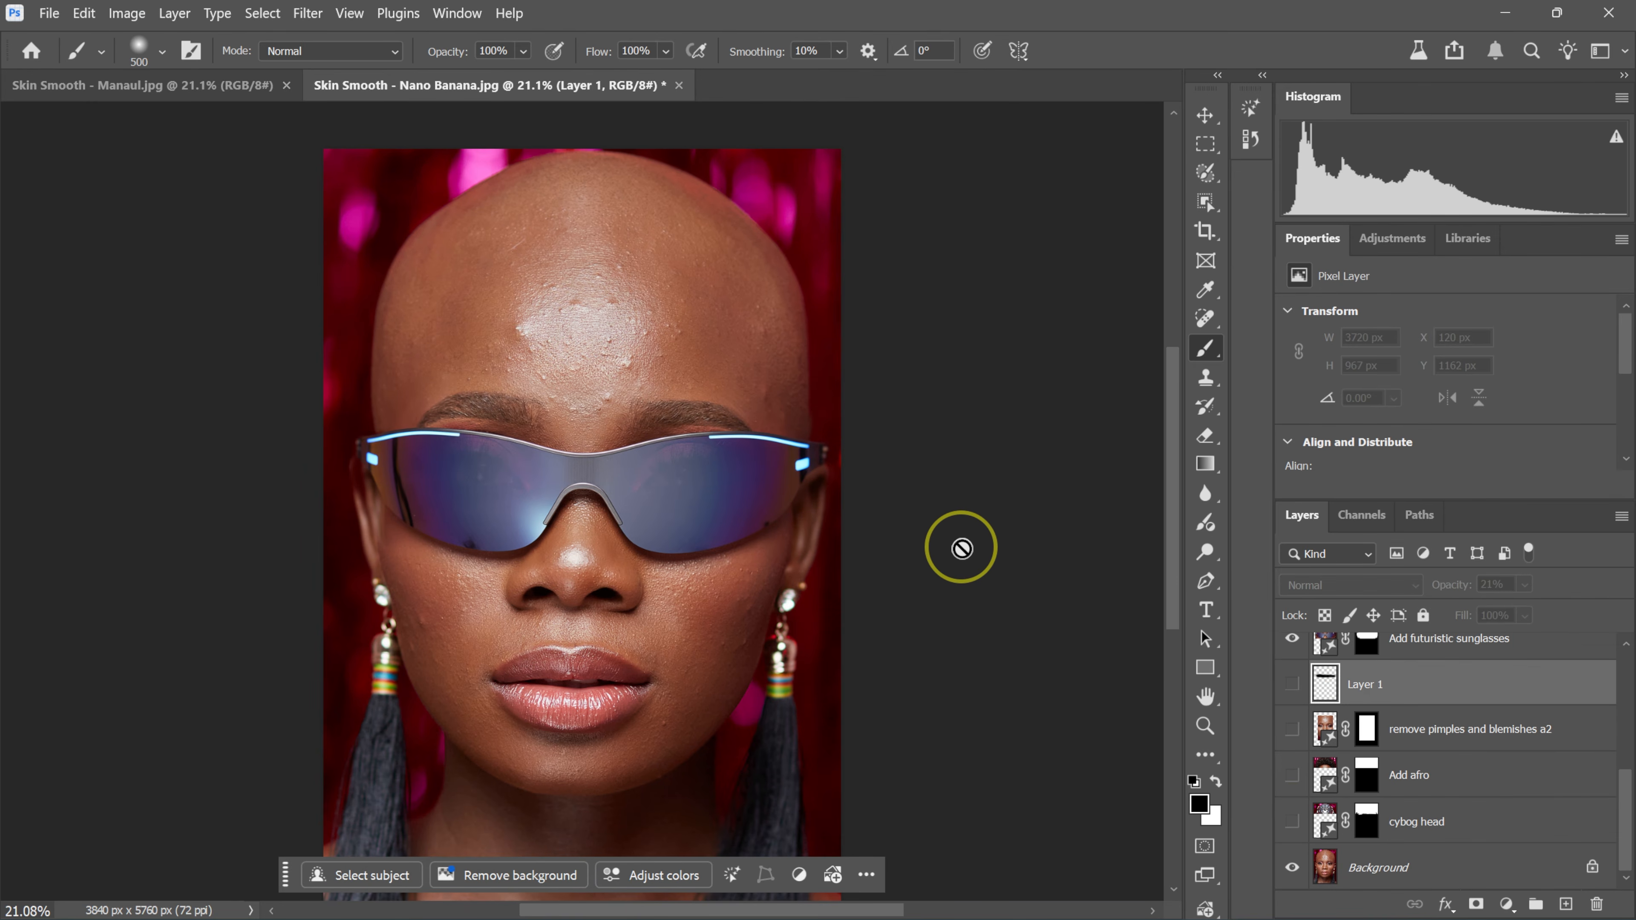